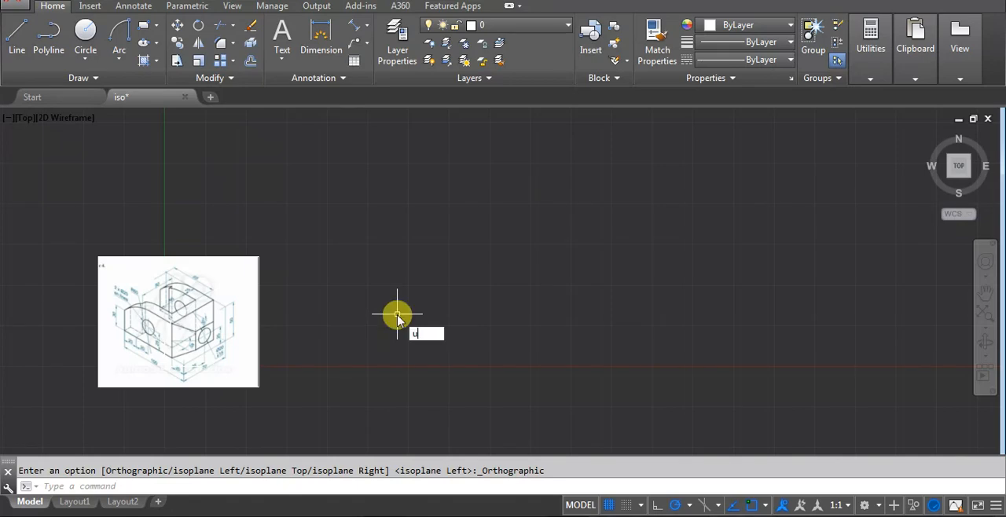
Configure the drawing units to decimal length with precision 0 and an insertion scale in centimeters.
key("Return")
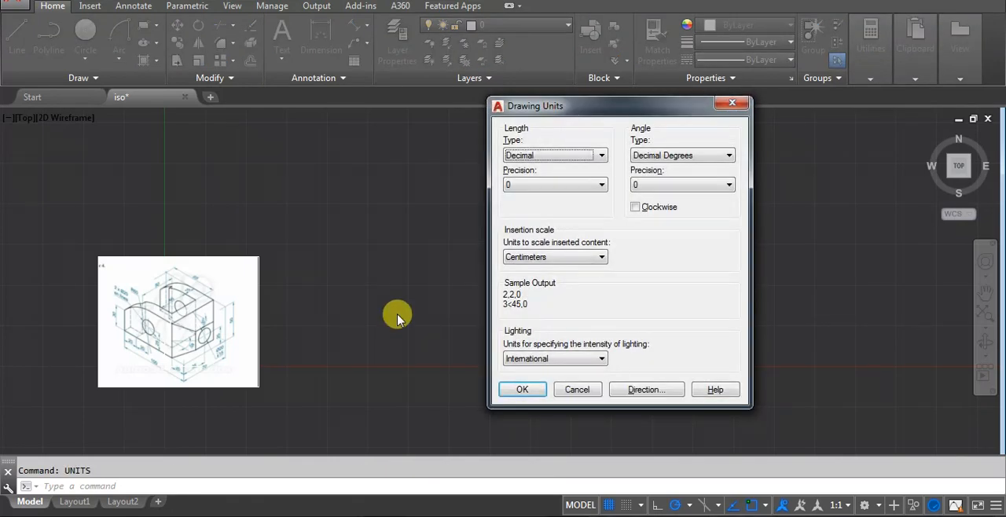
left_click(550, 155)
left_click(540, 179)
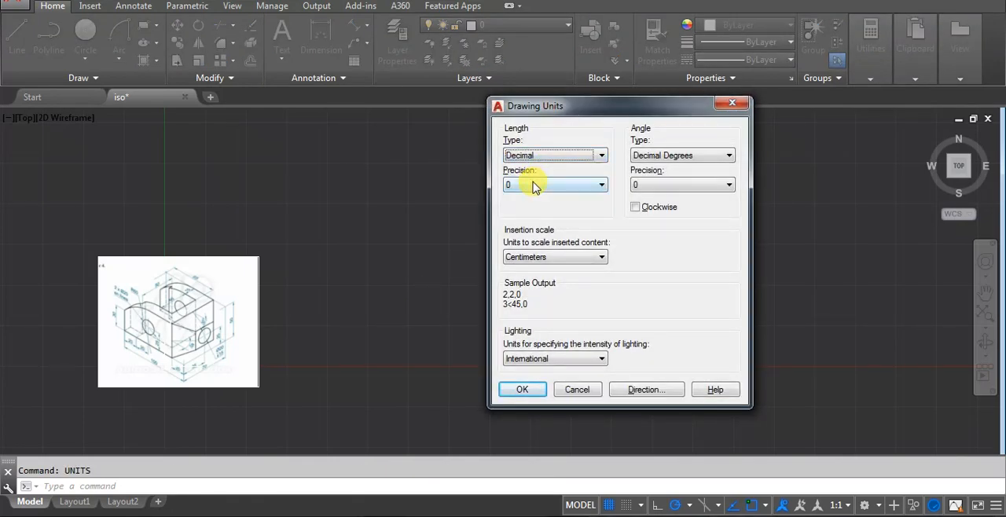
left_click(532, 184)
left_click(522, 195)
left_click(541, 260)
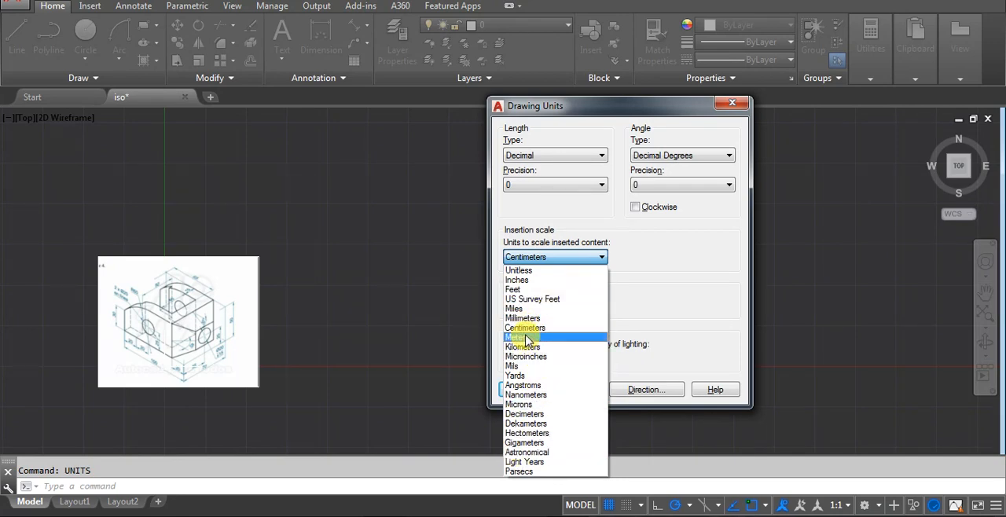
left_click(525, 329)
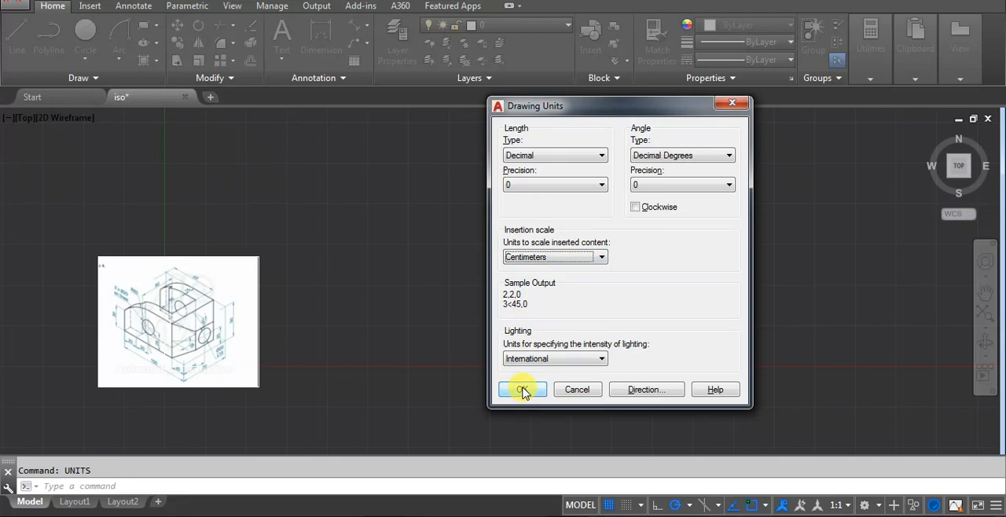
left_click(522, 390)
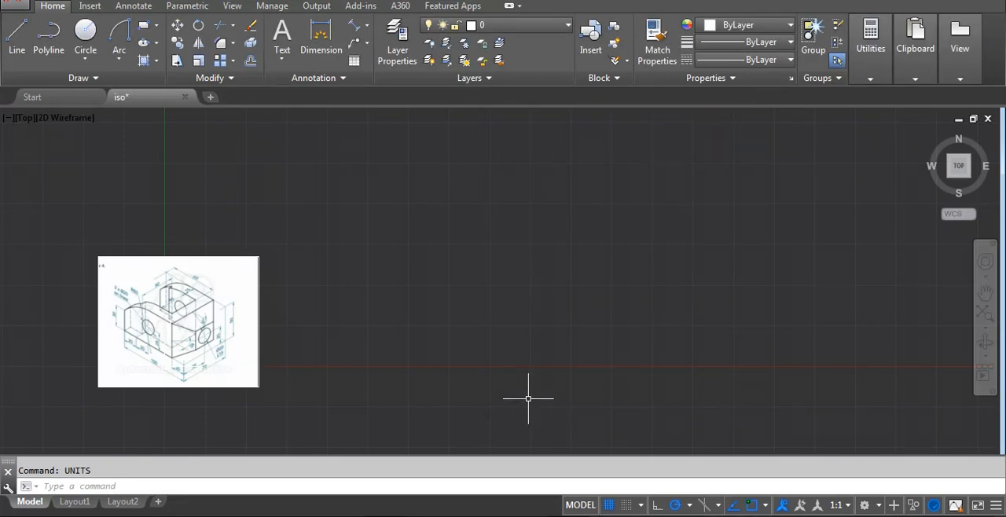
Modify the Standard dimension style's primary units to decimal format with linear precision 0.
type("d")
key("Return")
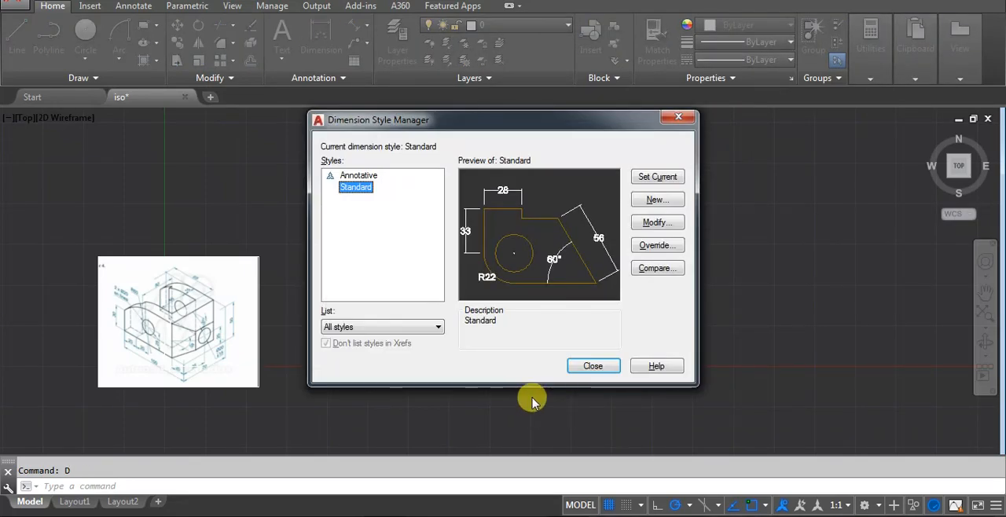
left_click(666, 223)
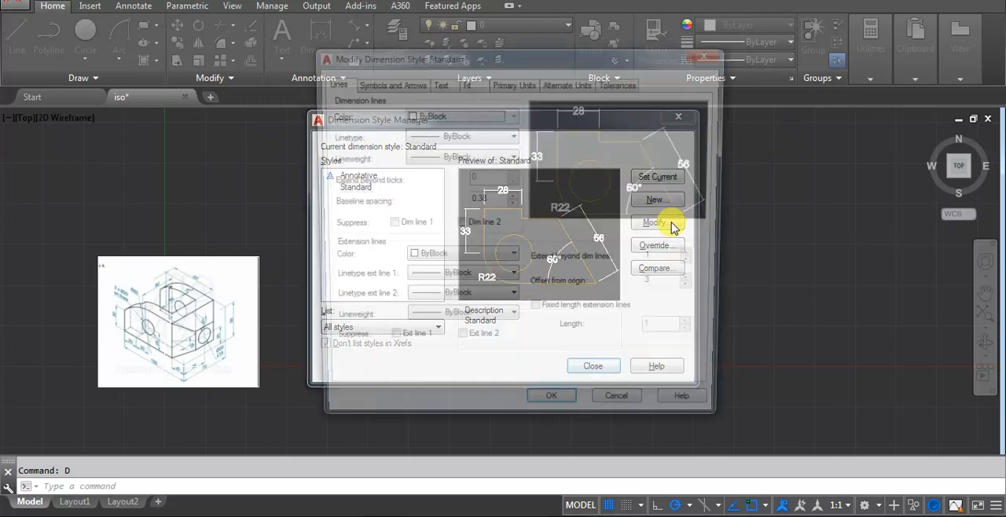
left_click(514, 84)
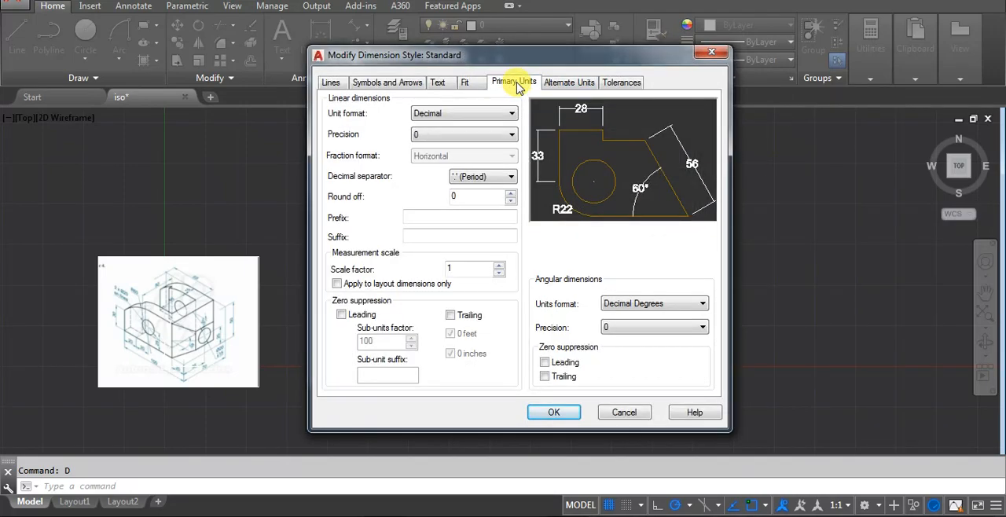
left_click(479, 114)
left_click(455, 129)
left_click(451, 135)
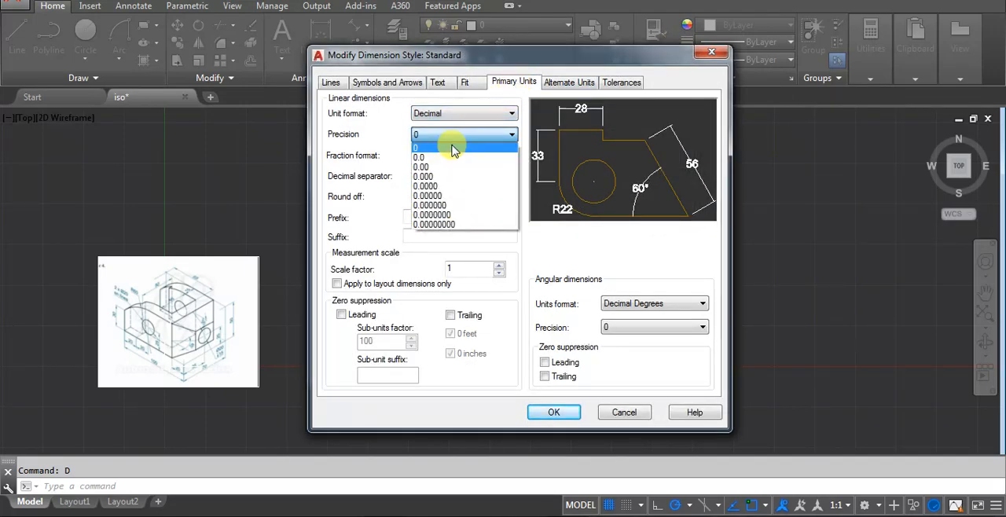
left_click(452, 149)
Set the dimension style's text height to 5, extension beyond dimension lines to 1 and origin offset to 3, and accept the style.
left_click(438, 83)
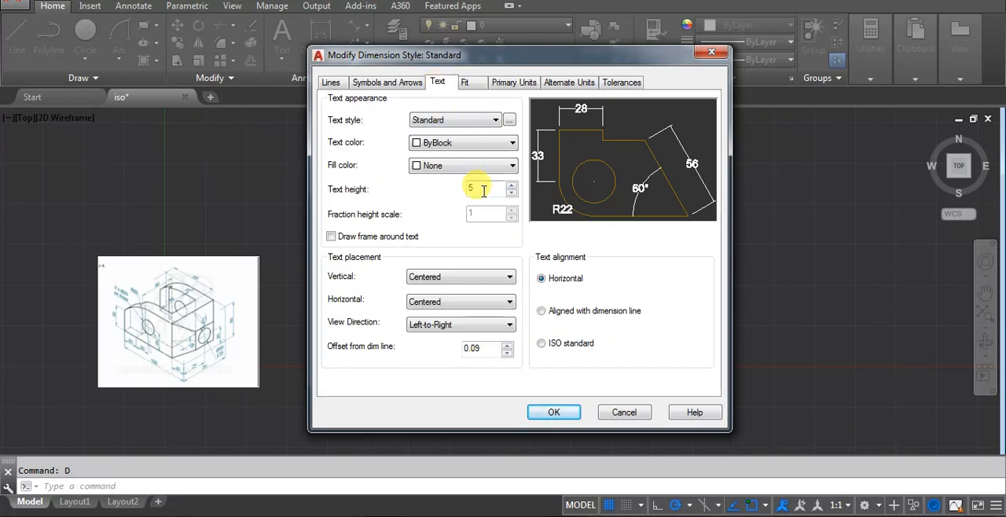
left_click(334, 83)
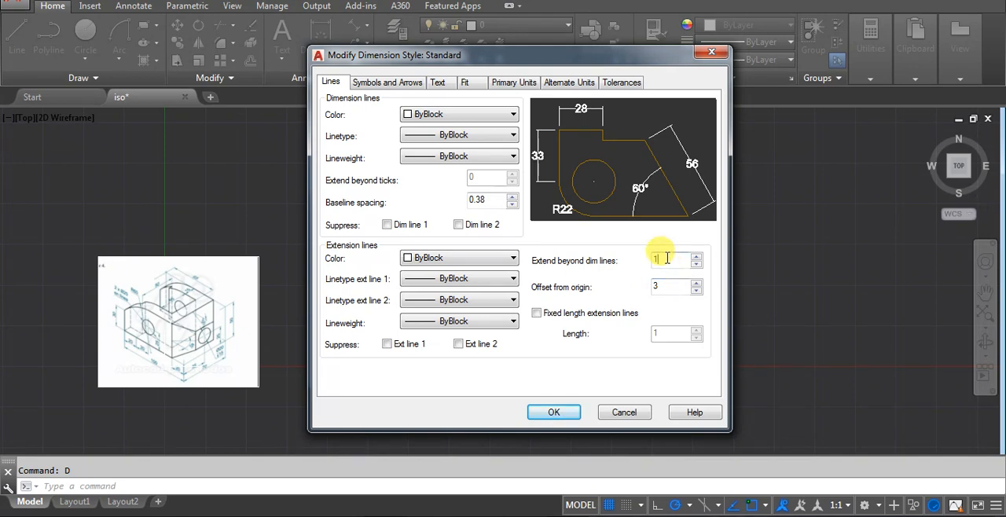
left_click_drag(666, 257, 625, 297)
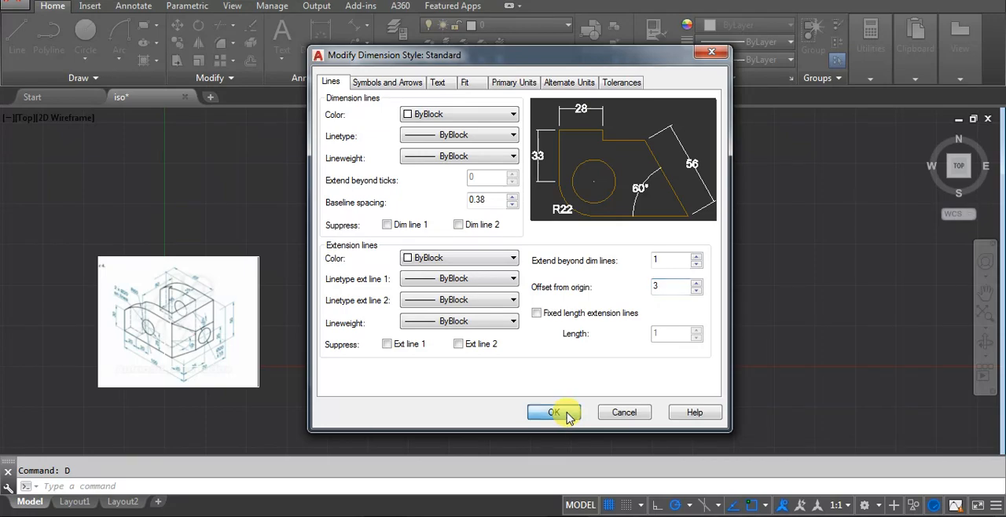
left_click(566, 413)
left_click(590, 370)
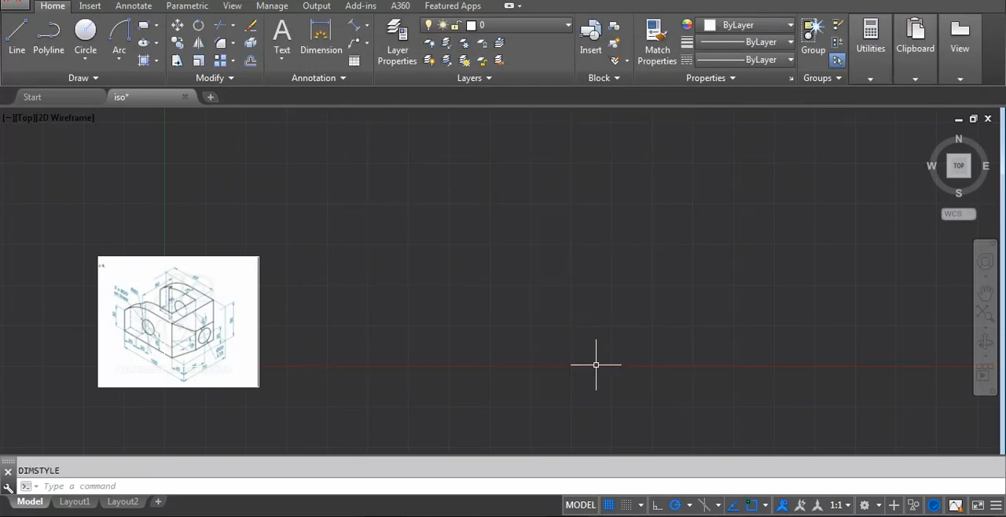
Turn on isometric drafting and set polar tracking to 30-degree increments (30, 60, 90, 120).
middle_click_drag(341, 263, 511, 234)
scroll(689, 220, "up", 6)
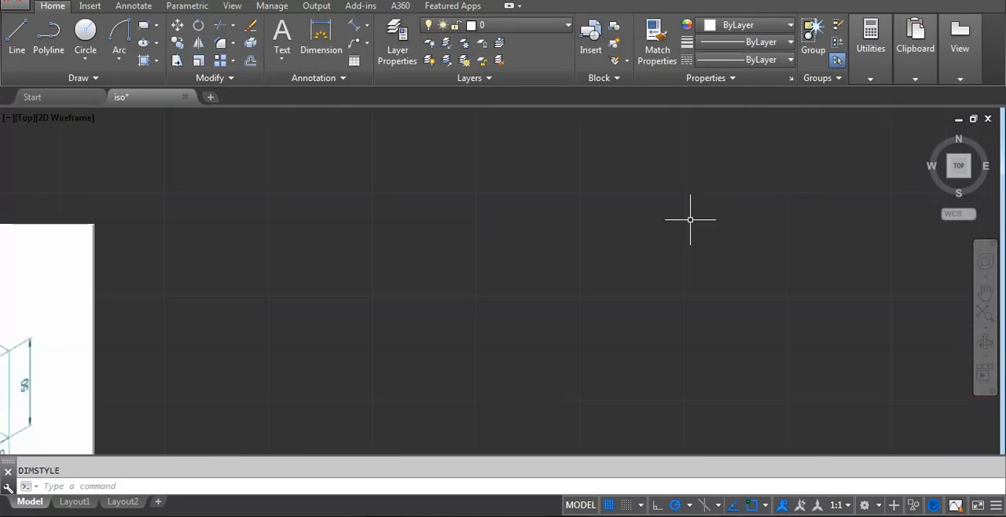
scroll(480, 259, "down", 6)
scroll(485, 291, "down", 2)
scroll(519, 282, "up", 5)
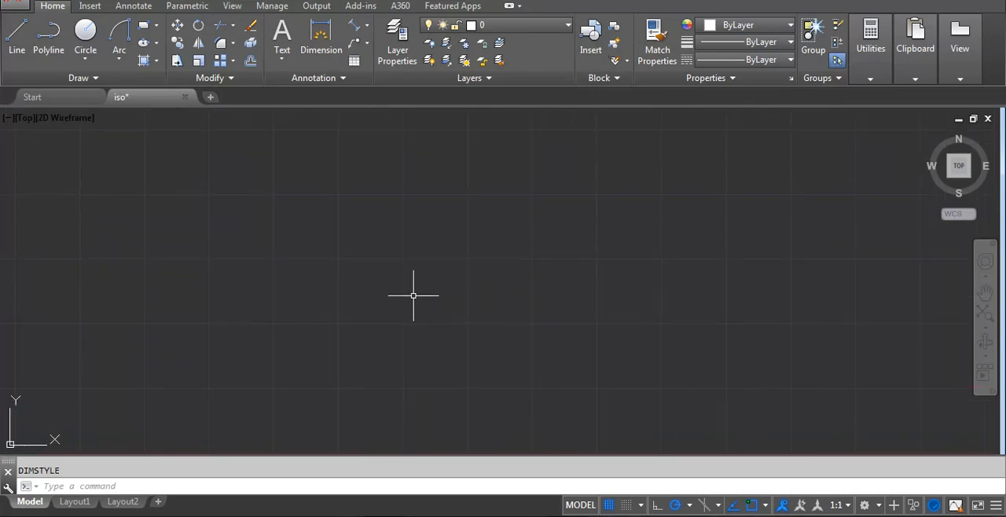
scroll(413, 296, "down", 4)
middle_click_drag(820, 231, 943, 230)
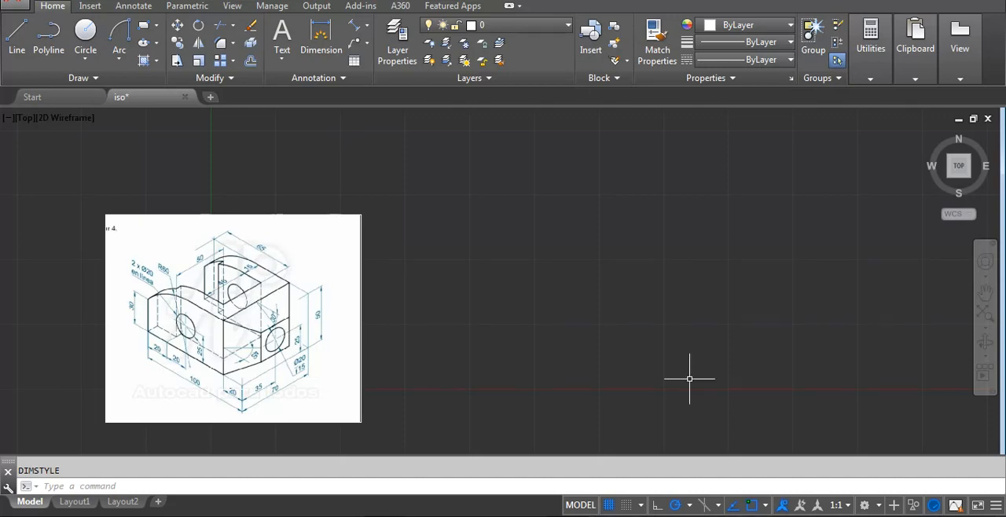
left_click(711, 505)
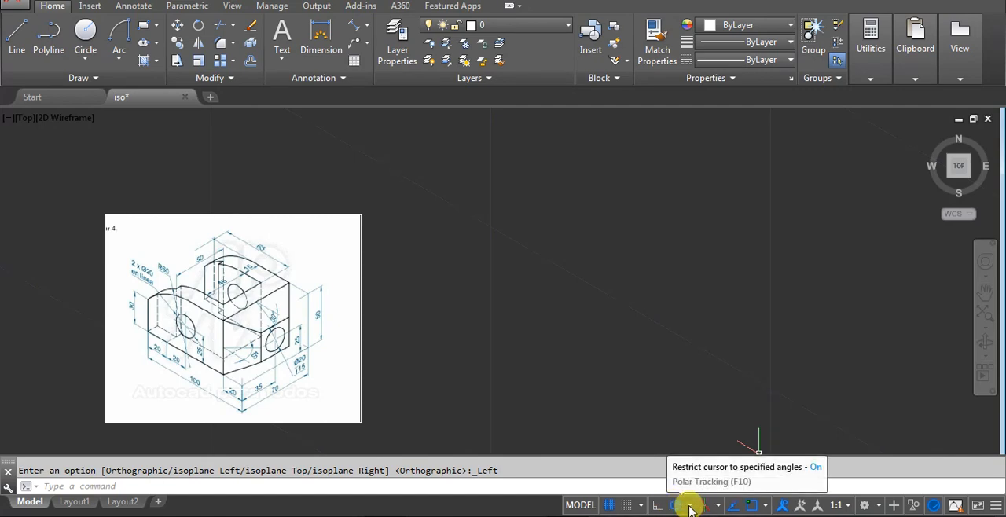
left_click(689, 506)
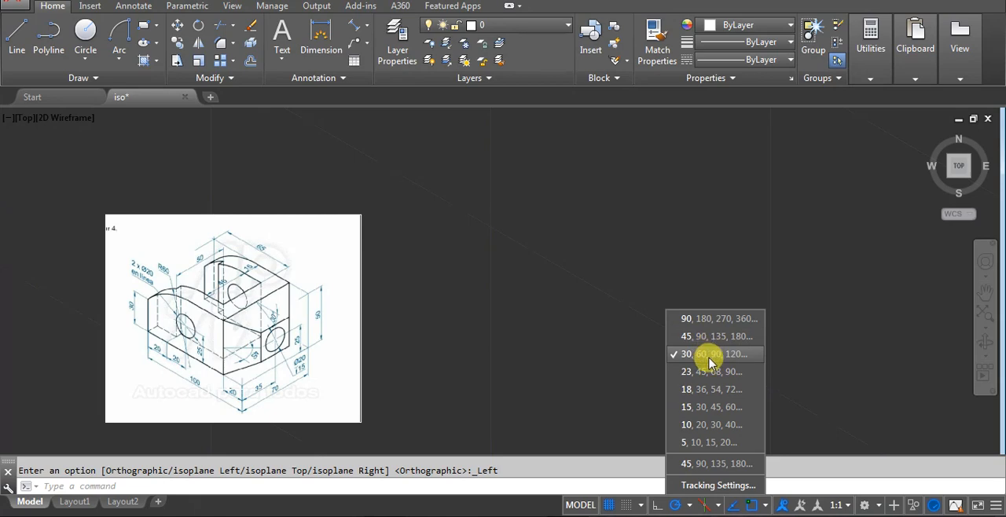
left_click(736, 355)
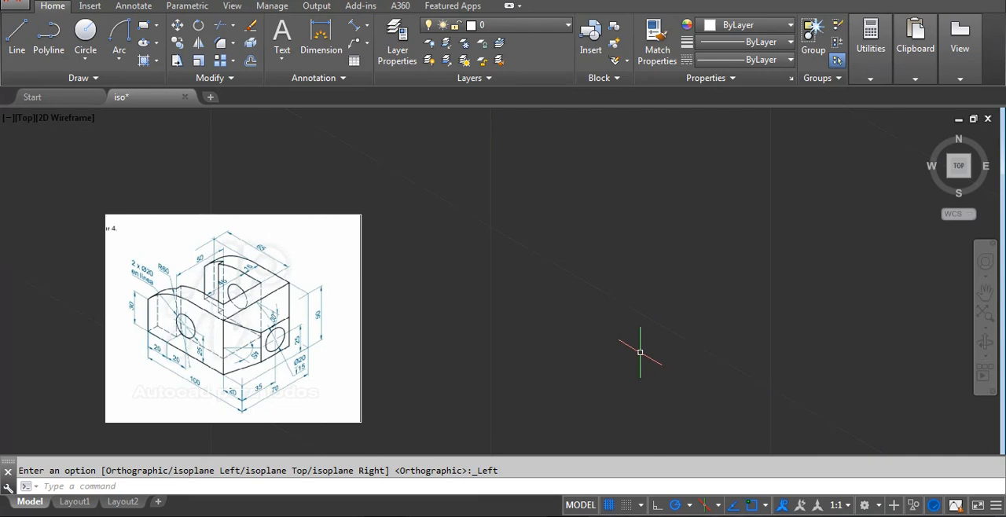
type("l")
key("Return")
left_click(676, 362)
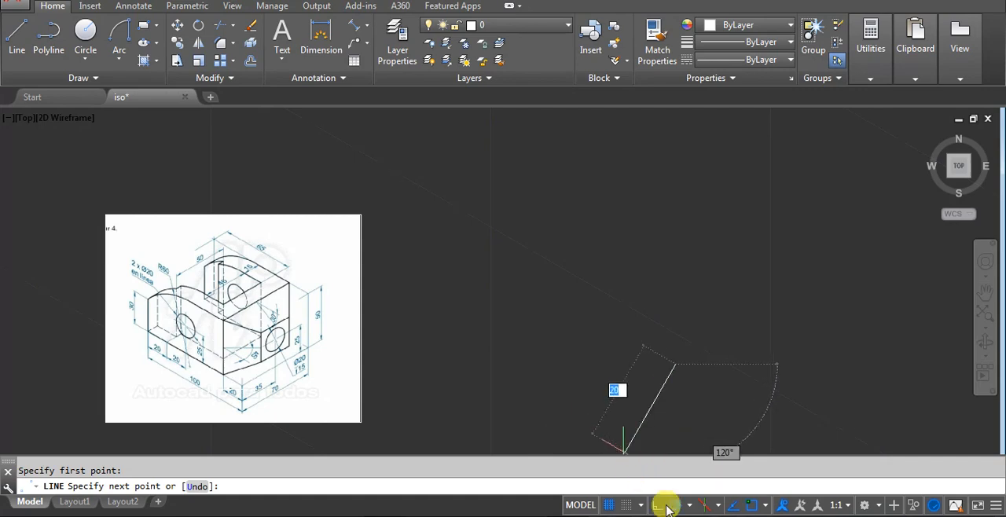
key("Escape")
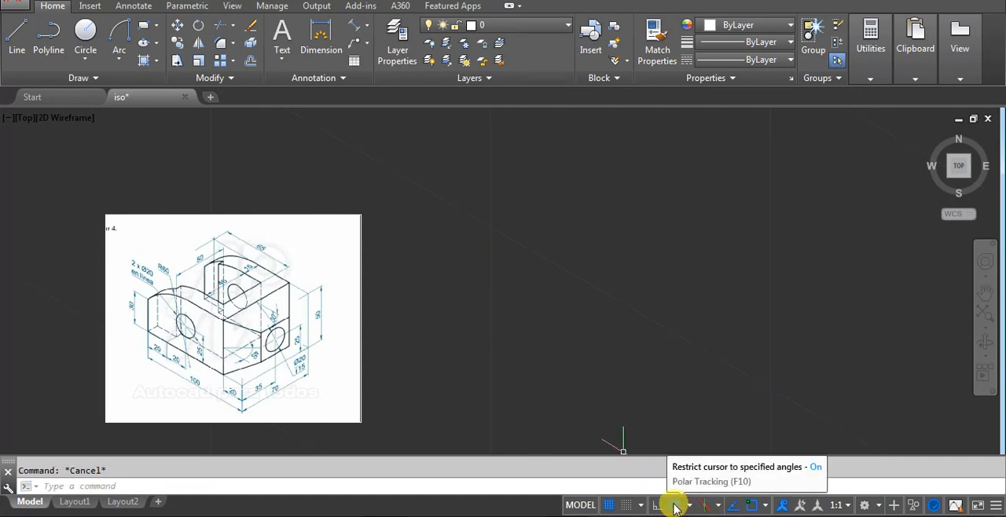
left_click(673, 505)
key("space")
left_click(633, 384)
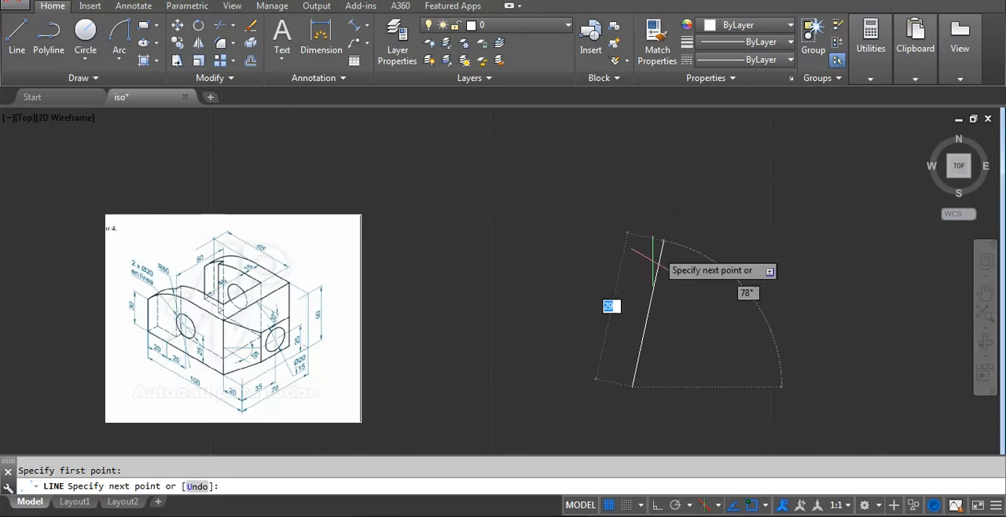
key("Escape")
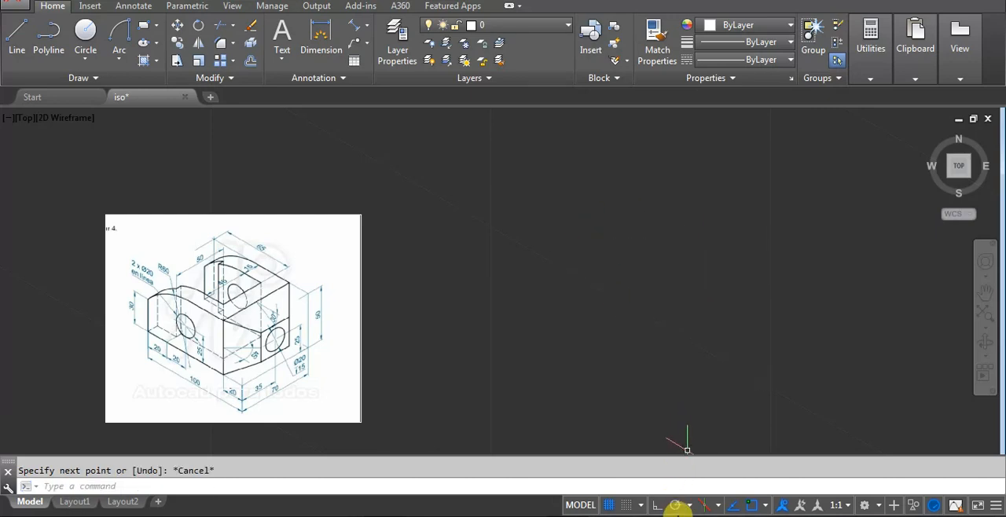
left_click(677, 506)
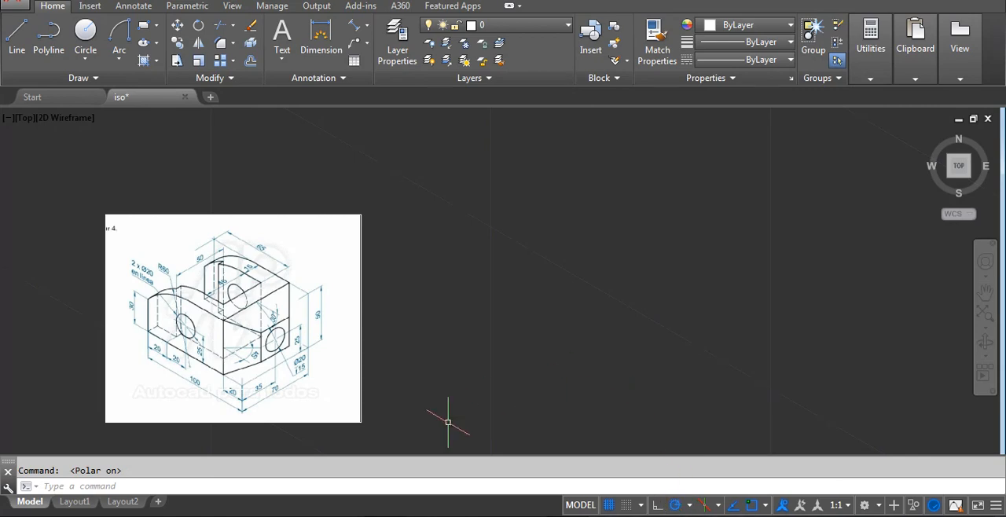
Draw a line 100 long at 150° for the front-left base edge, starting from its lower end.
middle_click_drag(448, 422, 422, 373)
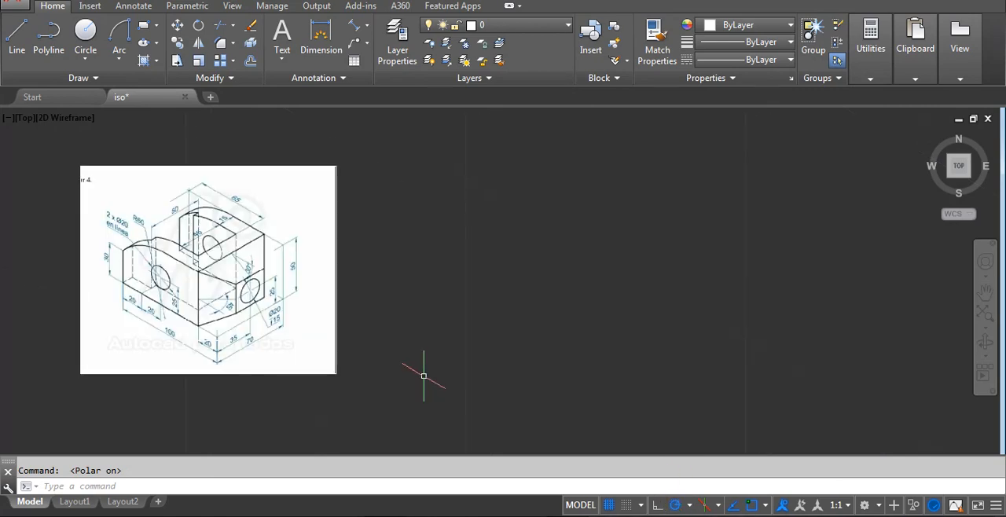
type("l")
key("Return")
left_click(683, 400)
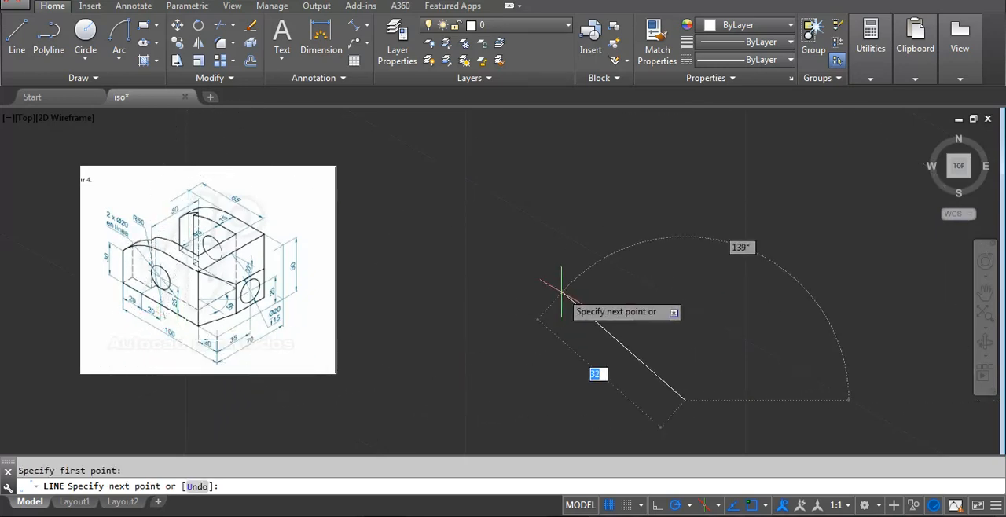
type("100")
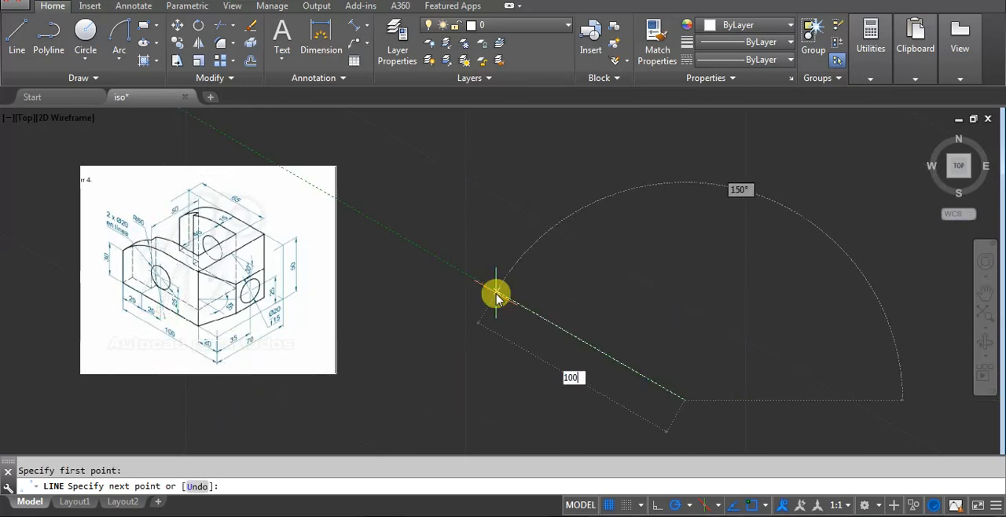
key("Return")
key("Return")
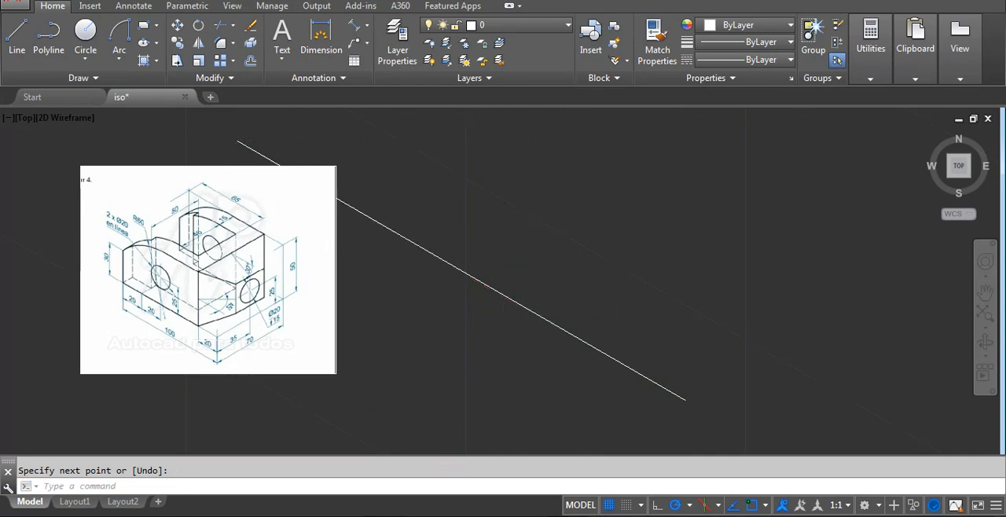
Move the 100-long line up and to the right, clear of the reference image.
scroll(391, 377, "down", 3)
left_click(426, 321)
left_click(327, 383)
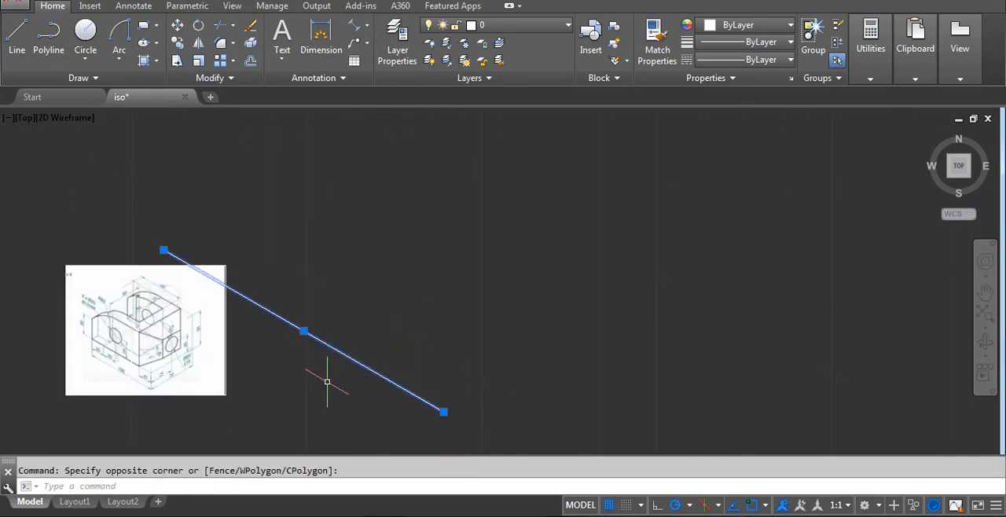
type("m")
key("Return")
left_click(386, 406)
left_click(546, 326)
Draw a line 70 long at 30° from the lower end of the 100-long base edge.
middle_click_drag(594, 322, 586, 329)
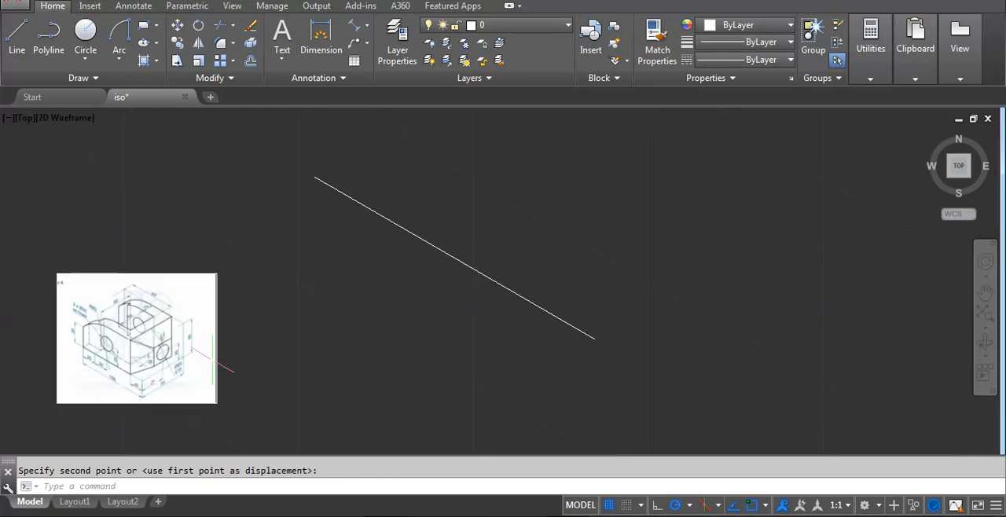
scroll(208, 355, "up", 2)
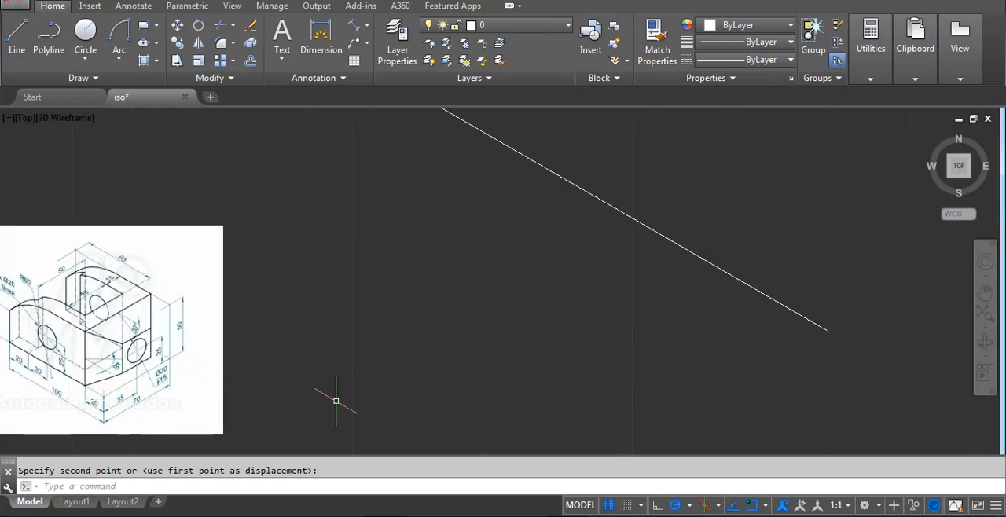
key("Escape")
type("l")
key("Return")
left_click(826, 330)
middle_click_drag(797, 337, 563, 422)
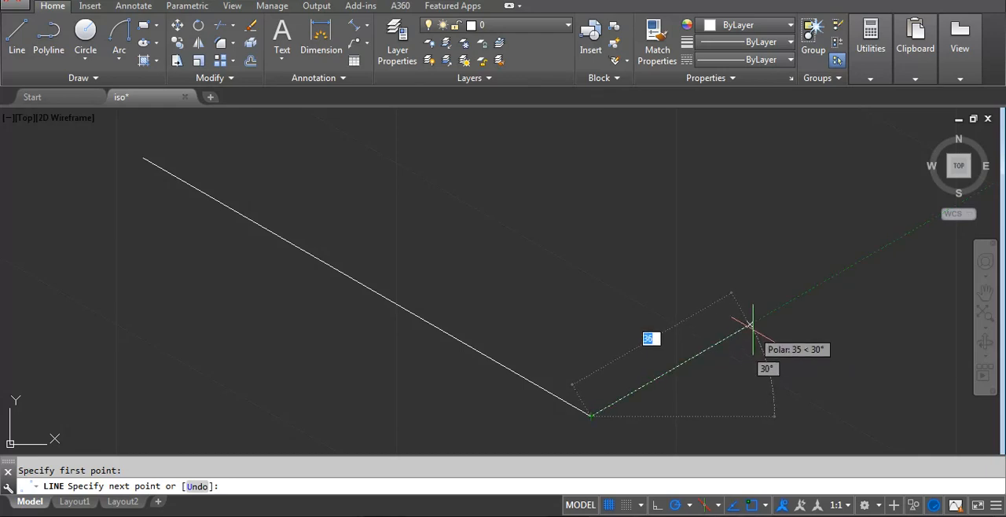
type("70")
key("Return")
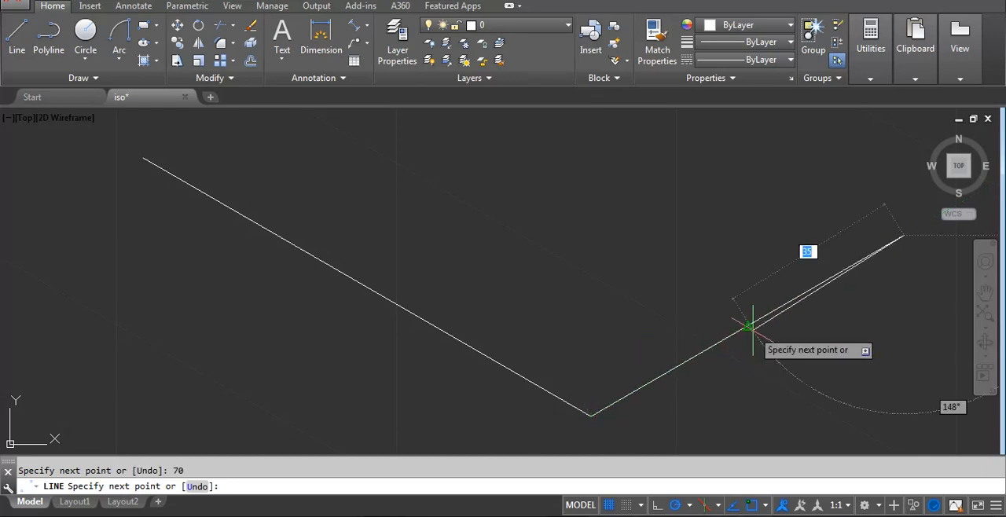
key("Return")
scroll(707, 350, "down", 2)
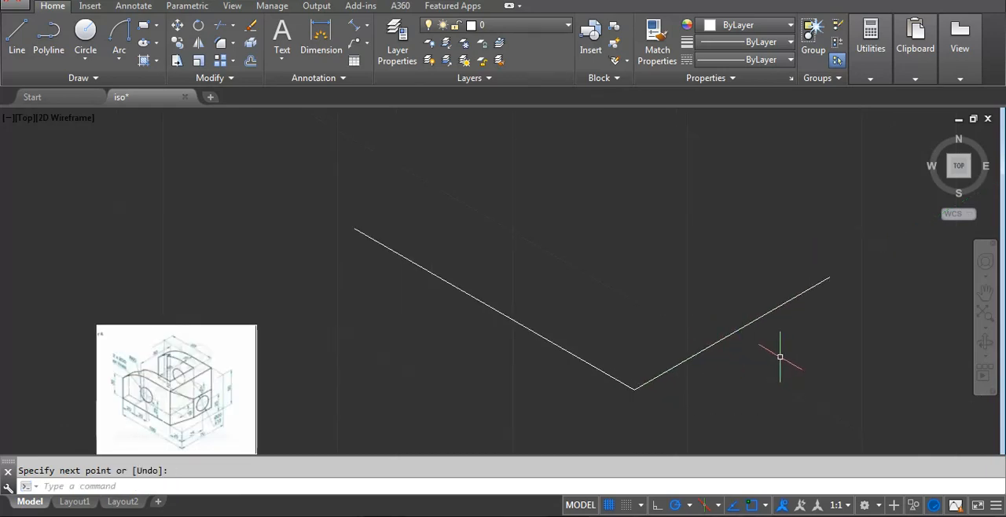
scroll(184, 437, "up", 4)
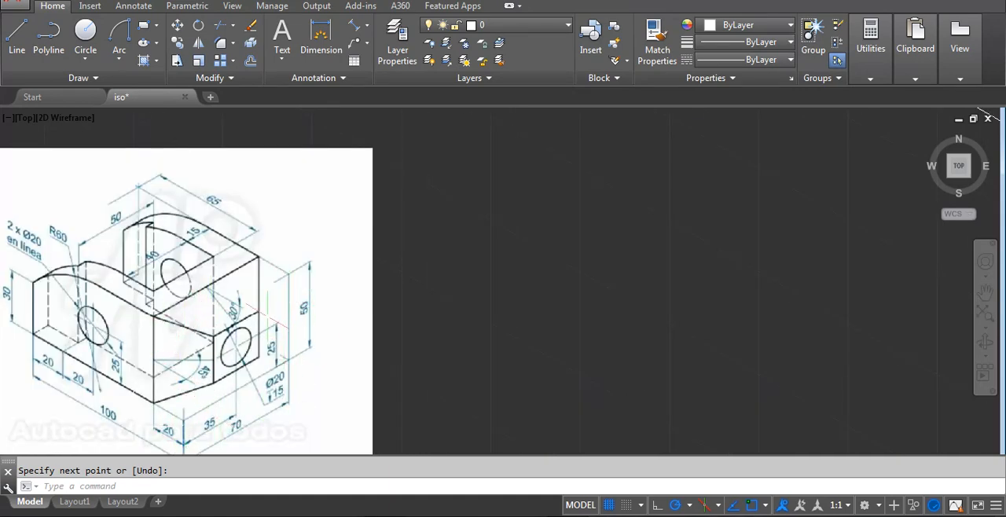
Draw a vertical line 50 long upward from the upper end of the 70-long base edge.
scroll(265, 389, "down", 6)
middle_click_drag(694, 344, 647, 384)
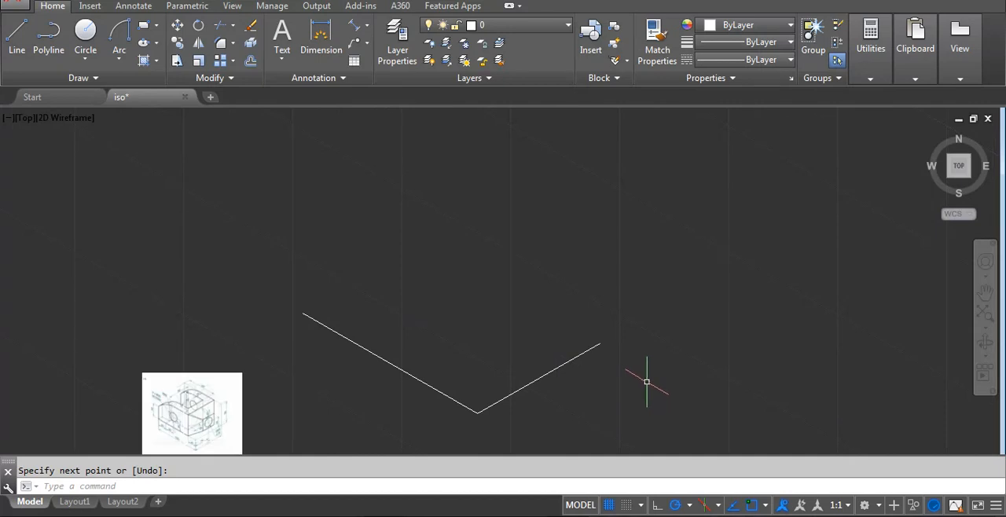
type("l")
key("Return")
left_click(601, 343)
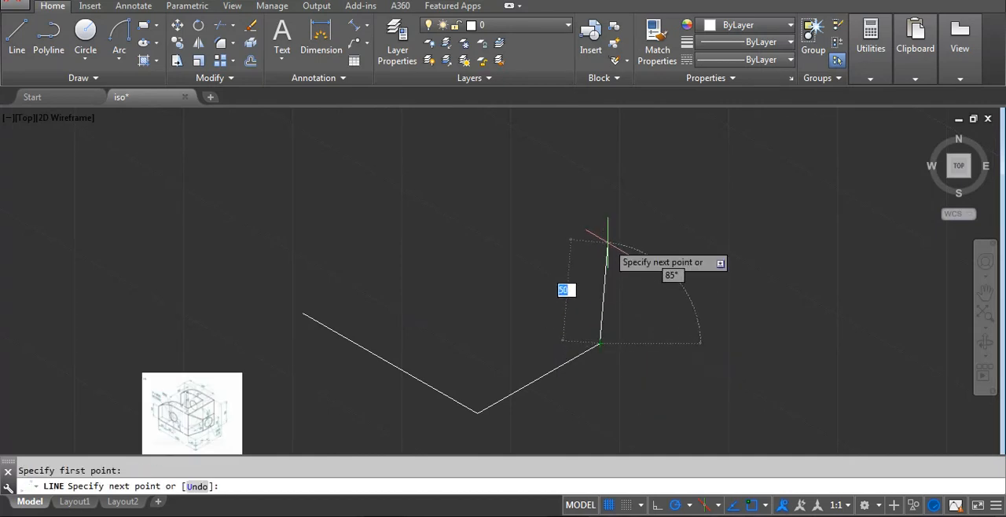
type("50")
key("Return")
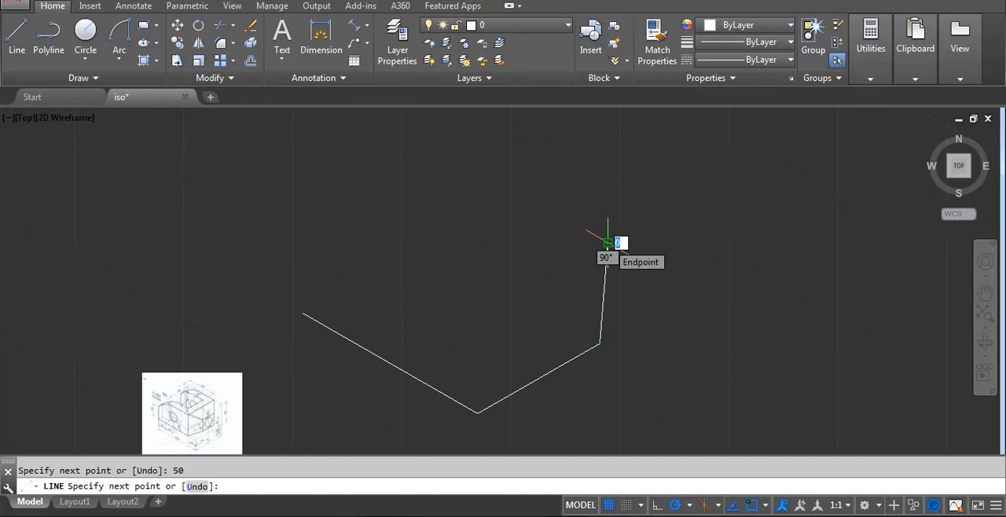
key("ctrl+z")
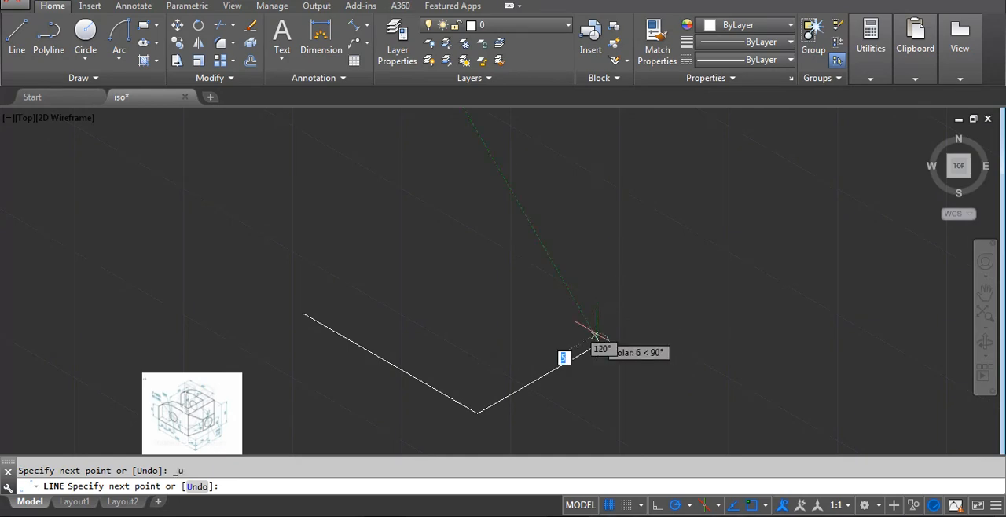
type("50")
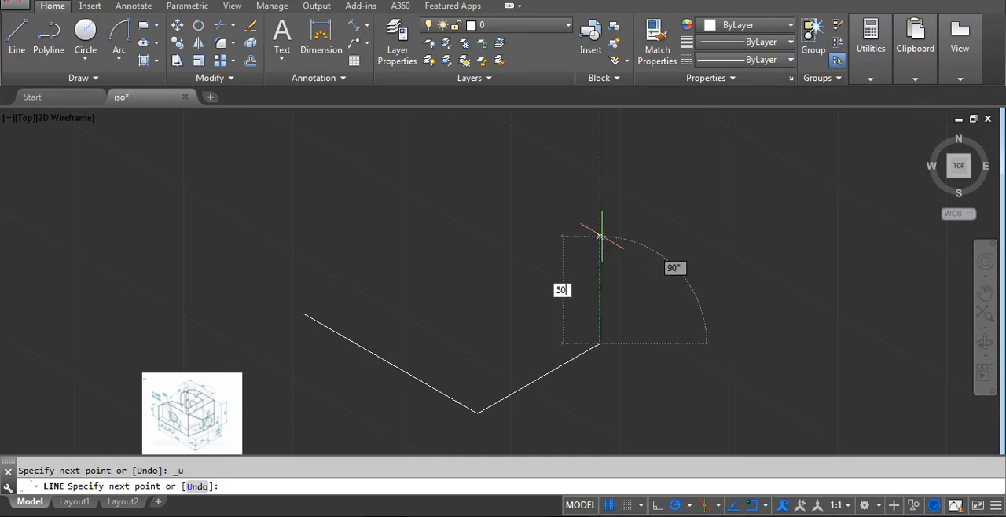
key("Return")
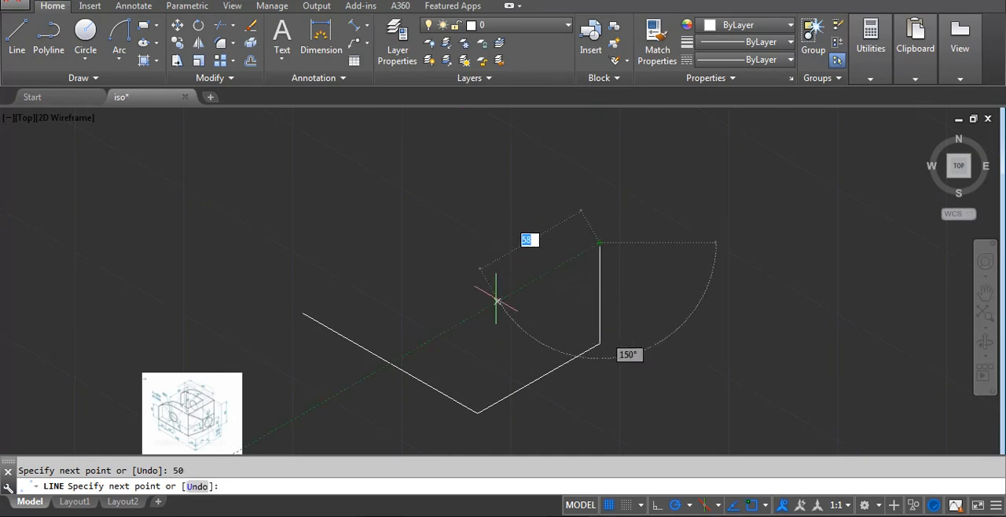
Close the front-right face with a 70-long top edge parallel to the base edge and a vertical edge down to the lower corner.
type("70")
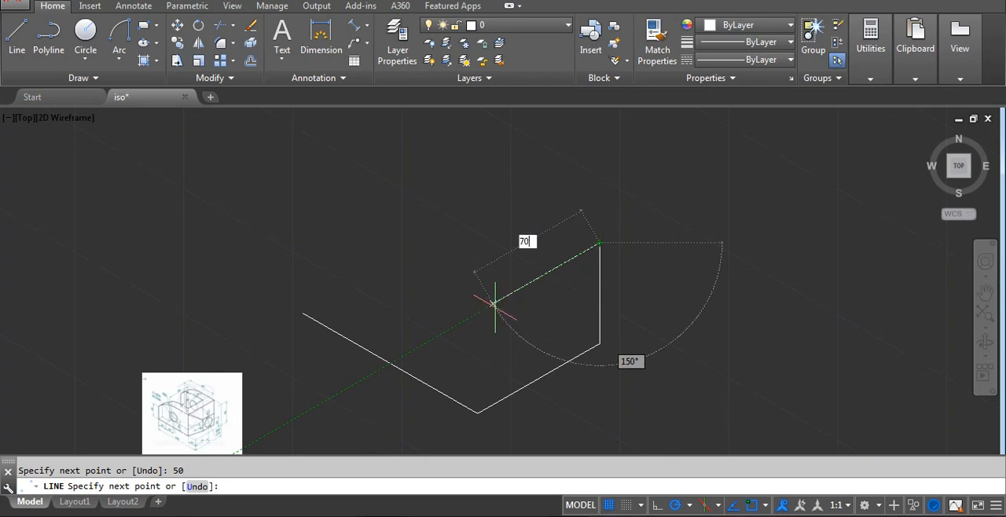
key("Return")
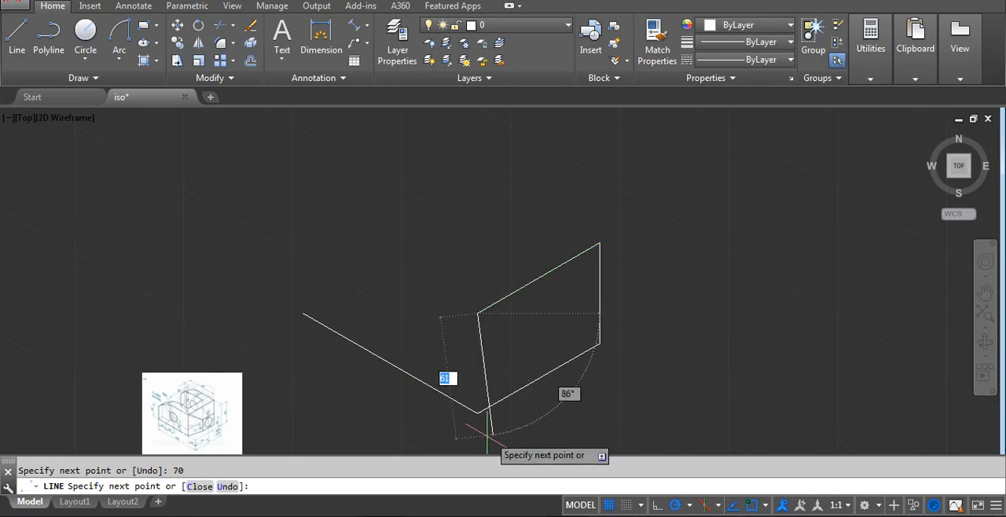
left_click(476, 412)
key("Return")
Draw a line 100 long at 150° from the upper far corner of the closed face.
middle_click_drag(401, 382, 454, 346)
scroll(191, 390, "up", 4)
scroll(334, 385, "down", 4)
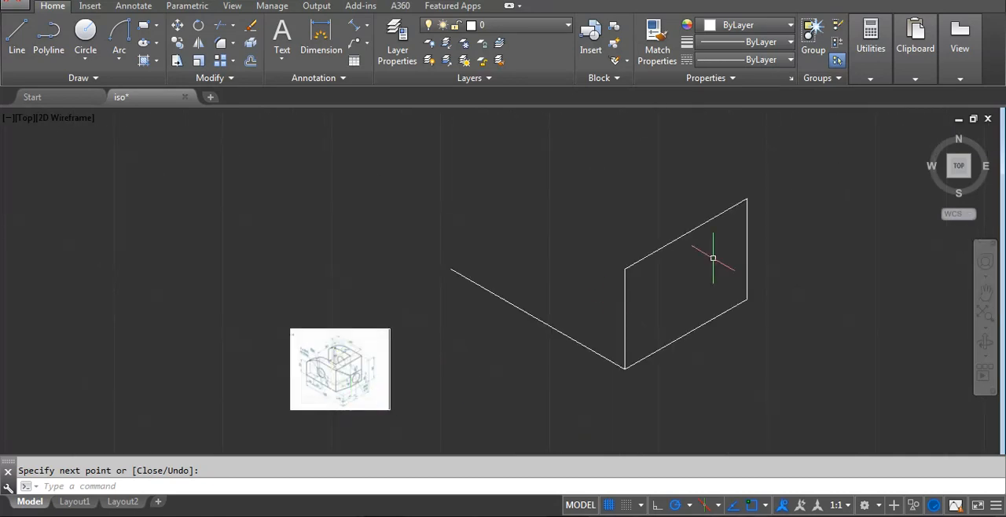
middle_click_drag(712, 259, 668, 347)
type("l")
key("Return")
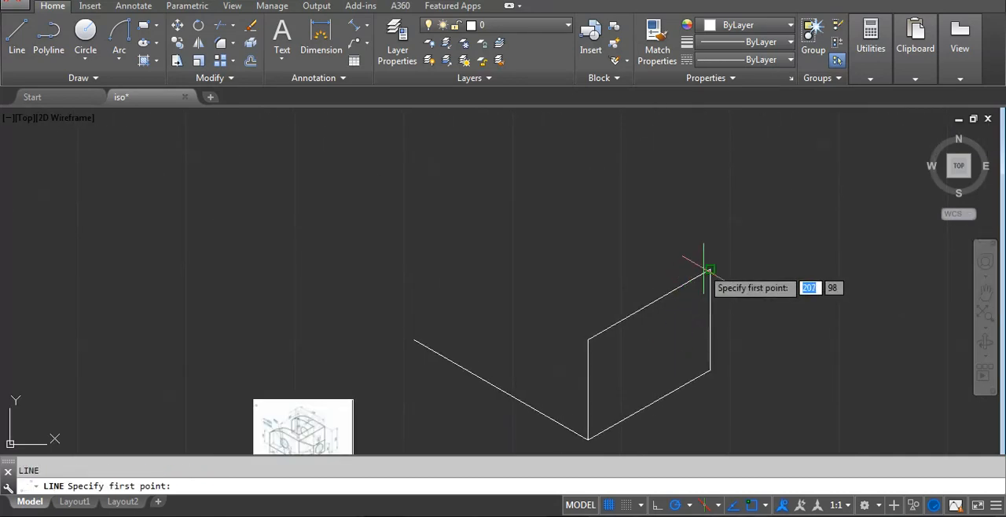
left_click(710, 269)
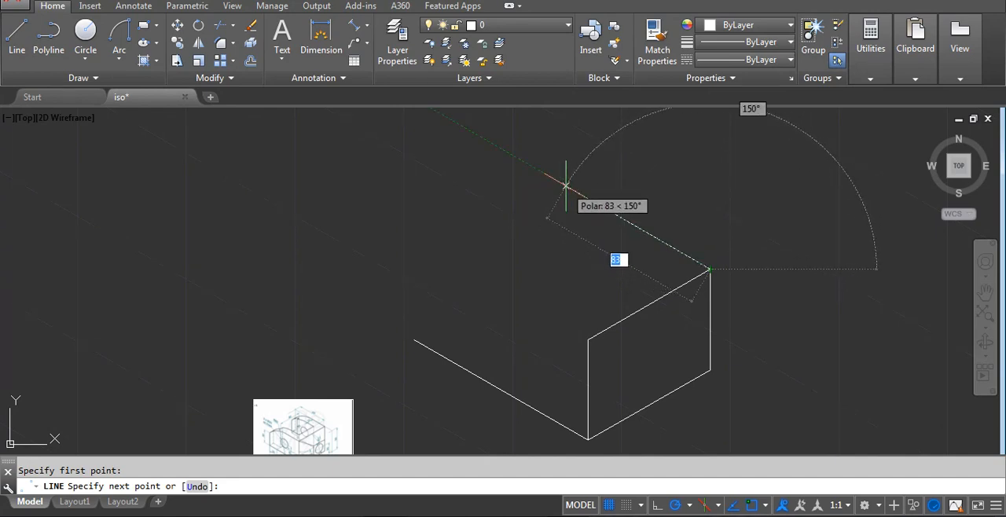
type("100")
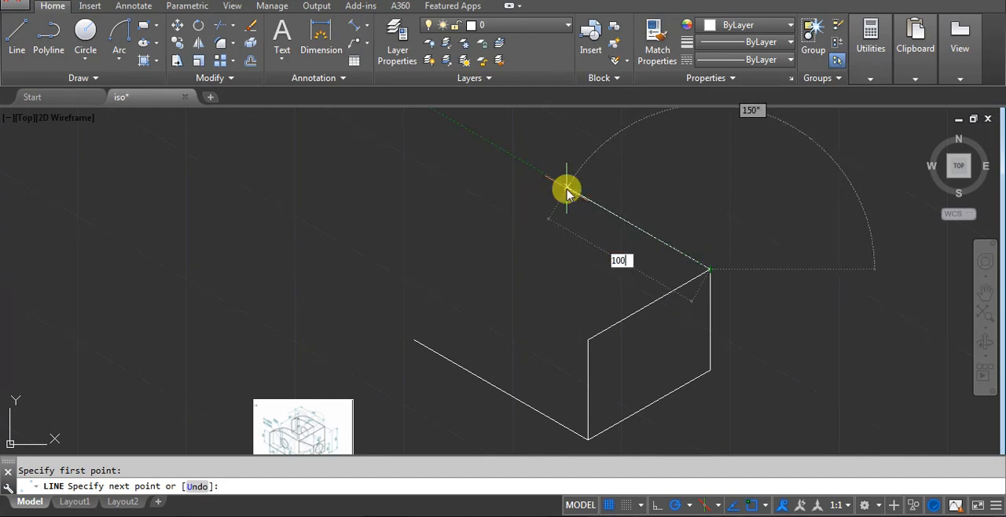
key("Return")
Draw a line 100 long at 150° from the top of the front vertical edge.
key("Return")
scroll(621, 263, "down", 2)
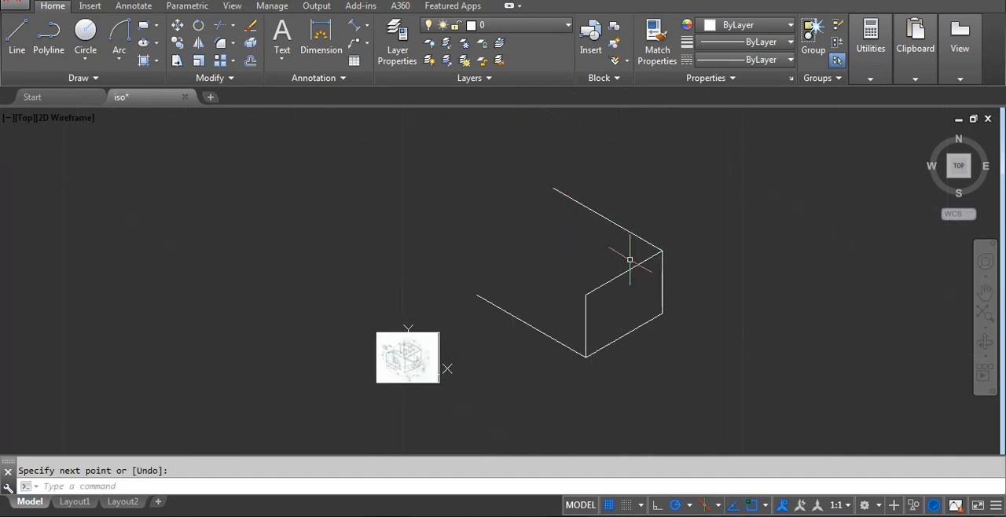
key("Return")
left_click(597, 279)
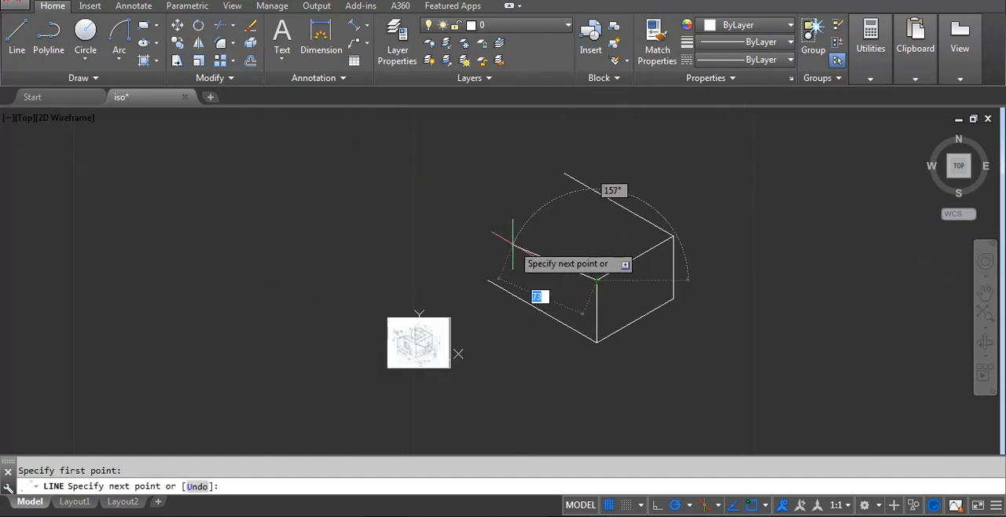
type("4")
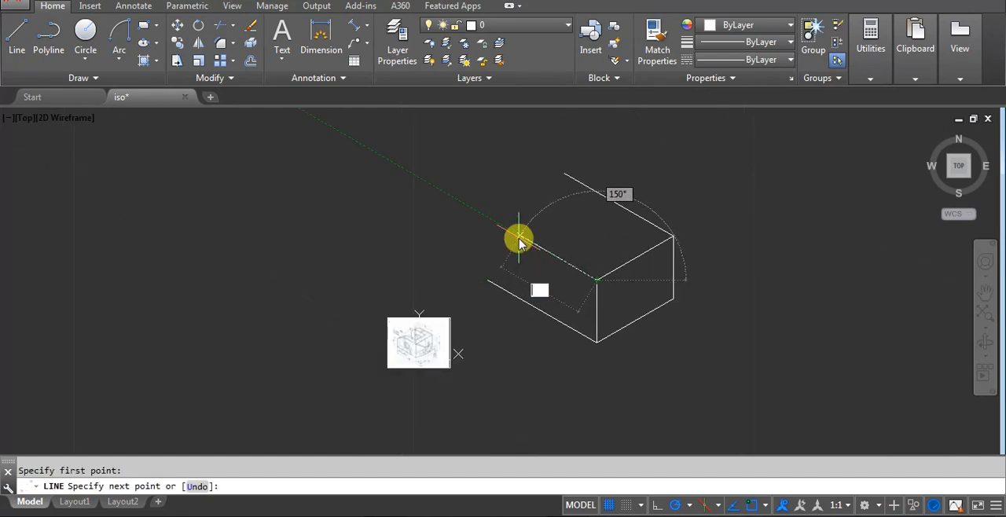
type("00")
key("Return")
key("Return")
key("Return")
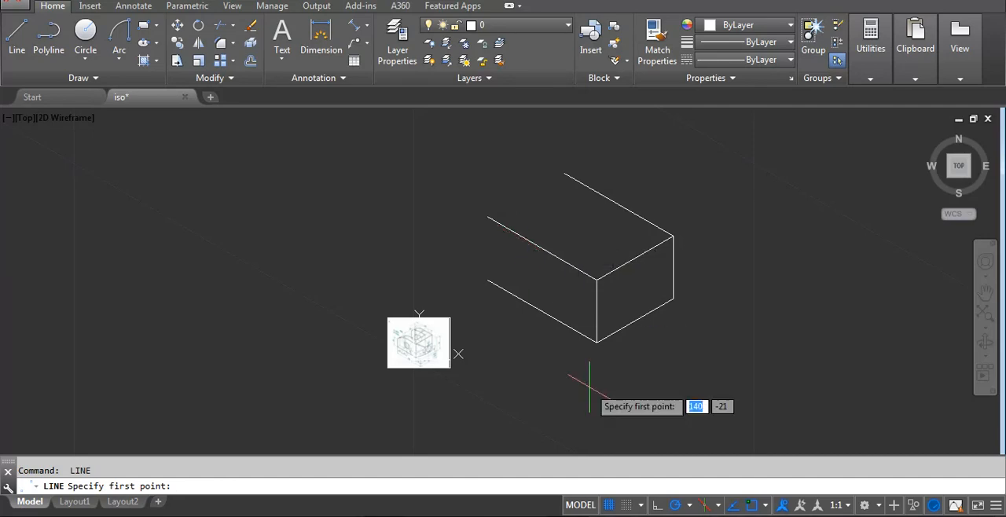
Examine the reference image for the dimensions around the bracket's chamfered front corner.
scroll(410, 343, "up", 8)
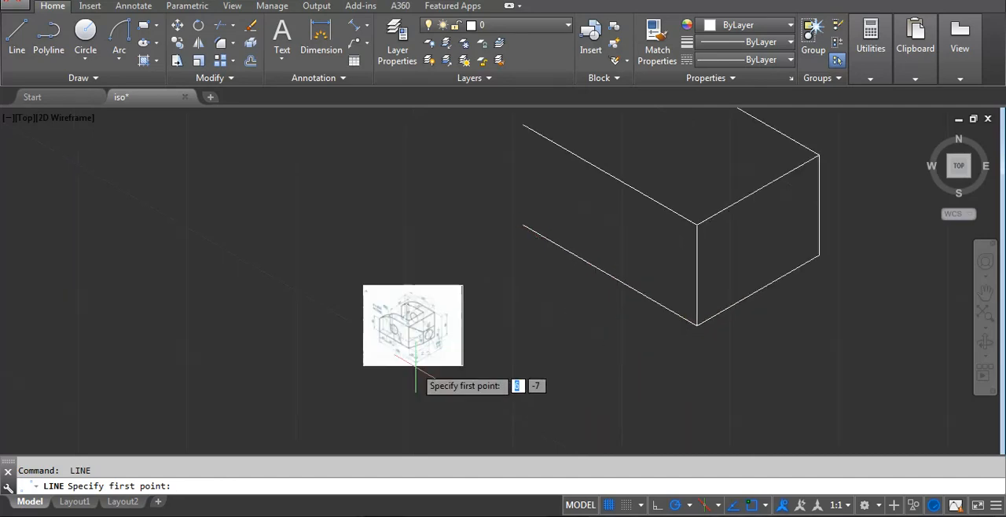
middle_click_drag(460, 351, 448, 296)
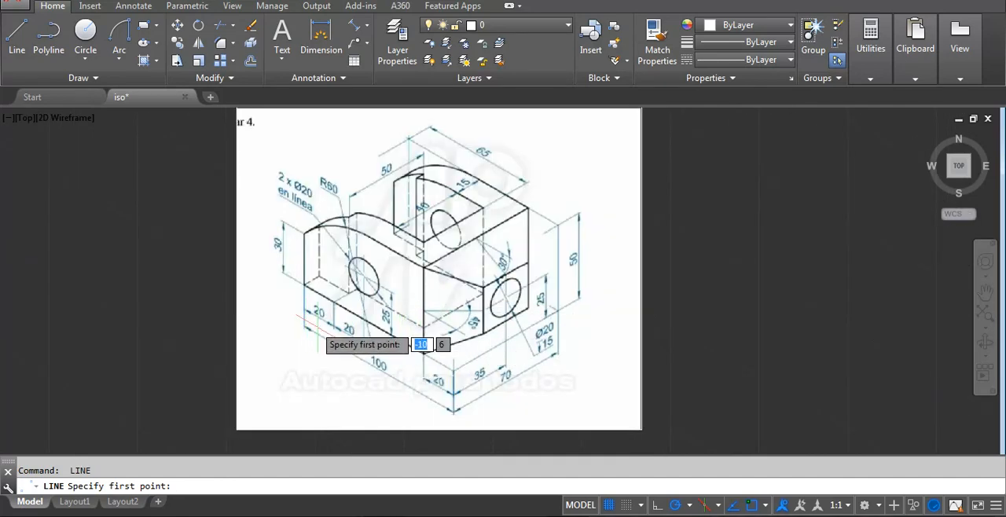
scroll(436, 408, "up", 2)
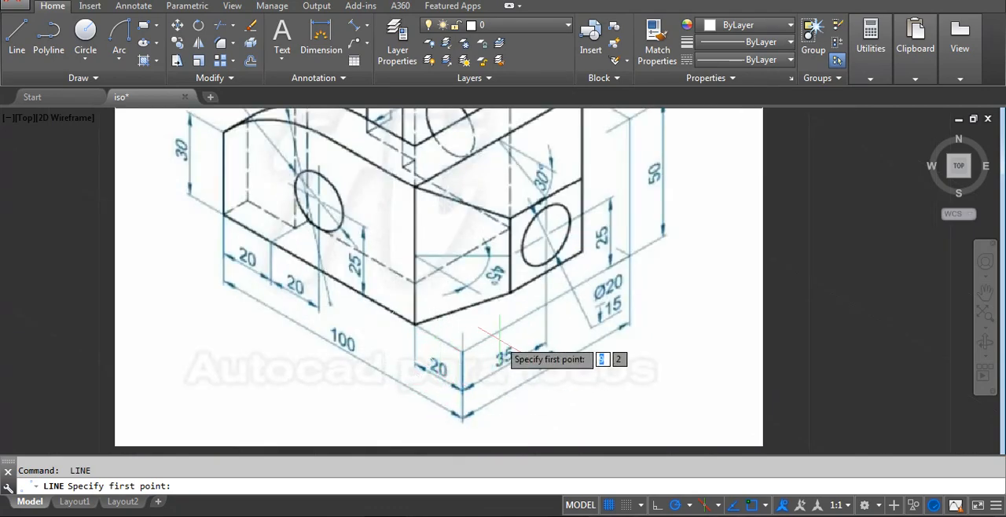
scroll(473, 389, "down", 4)
middle_click_drag(769, 308, 472, 364)
middle_click_drag(822, 329, 591, 365)
key("Escape")
Copy the front vertical edge 35 along the 70-long base edge at 30°, using its lower endpoint as base point.
left_click(667, 318)
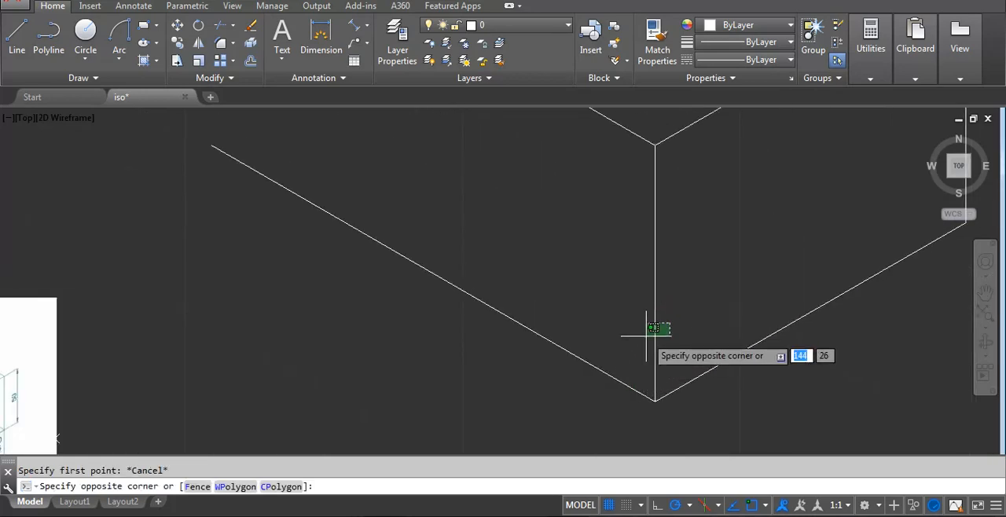
left_click(652, 347)
type("co")
key("Return")
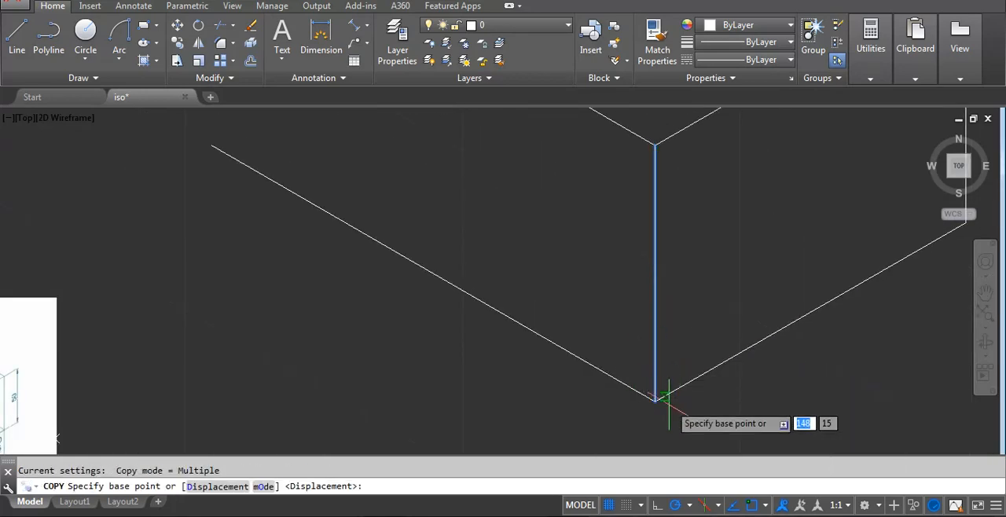
left_click(655, 402)
scroll(656, 401, "down", 2)
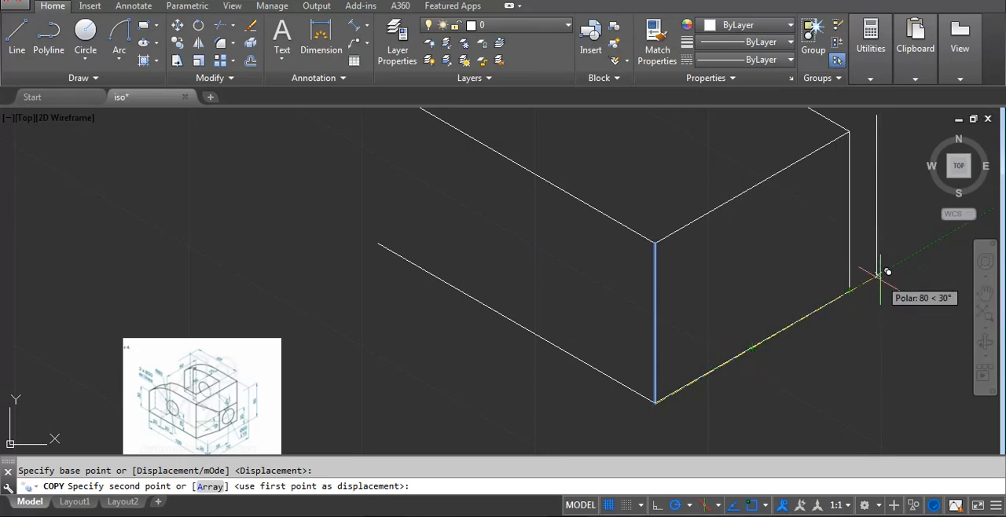
type("35")
key("Return")
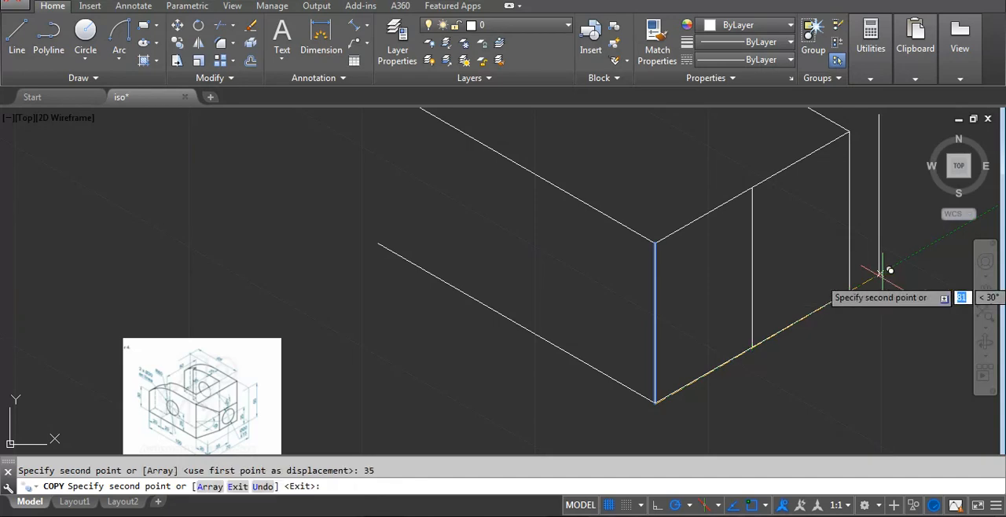
Copy the front vertical edge 20 along the 100-long base edge at 150°, using its lower endpoint as base point.
left_click(634, 334)
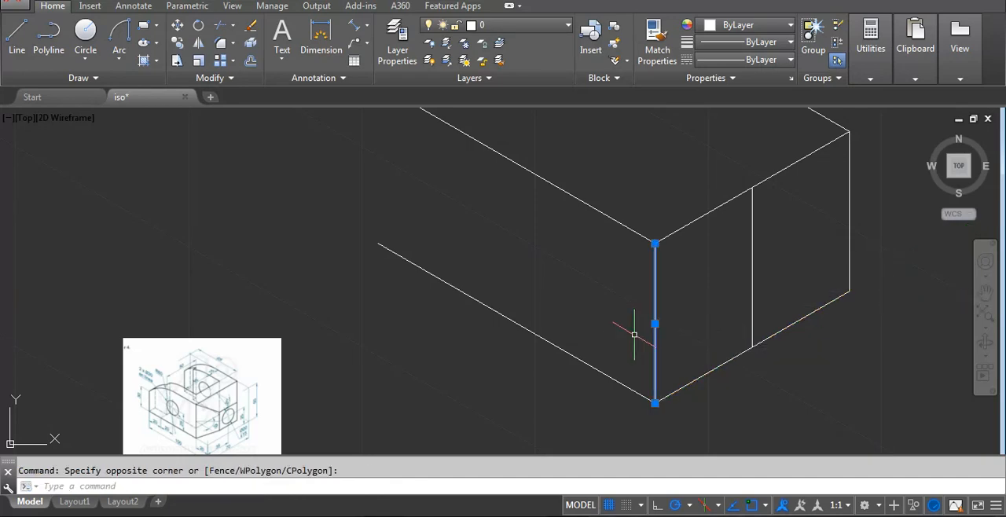
type("co")
key("Return")
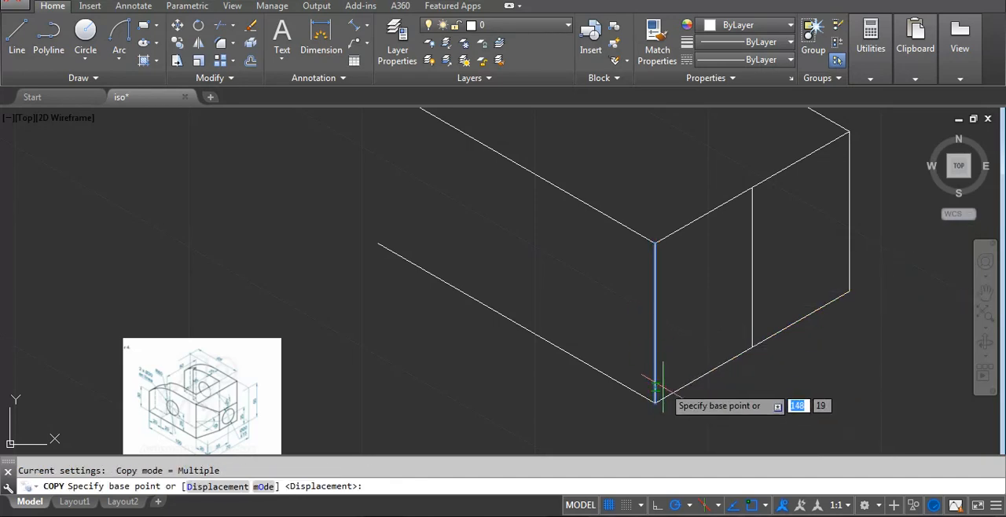
left_click(654, 402)
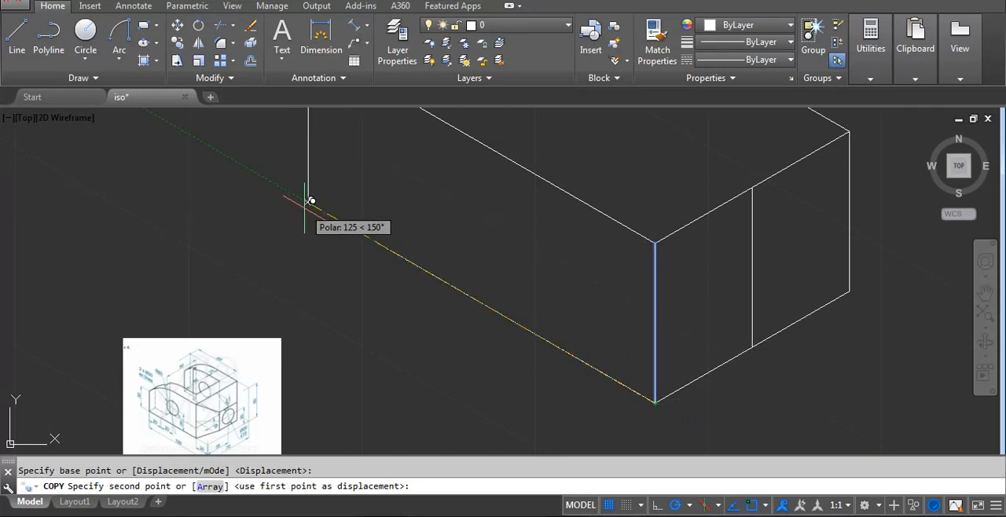
type("20")
key("Return")
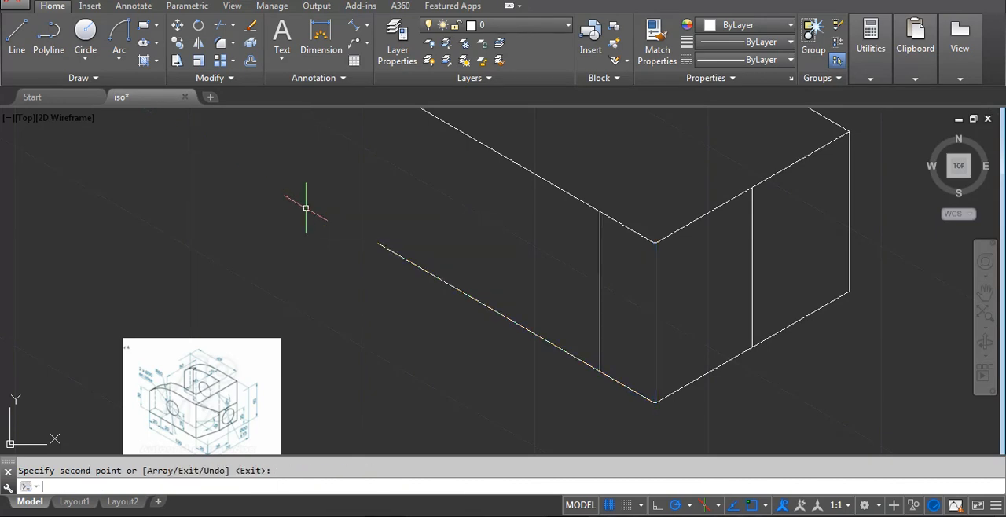
key("Return")
Compare the drawing with the reference image's angles, heights and hole dimensions at the chamfered front corner.
scroll(290, 400, "up", 3)
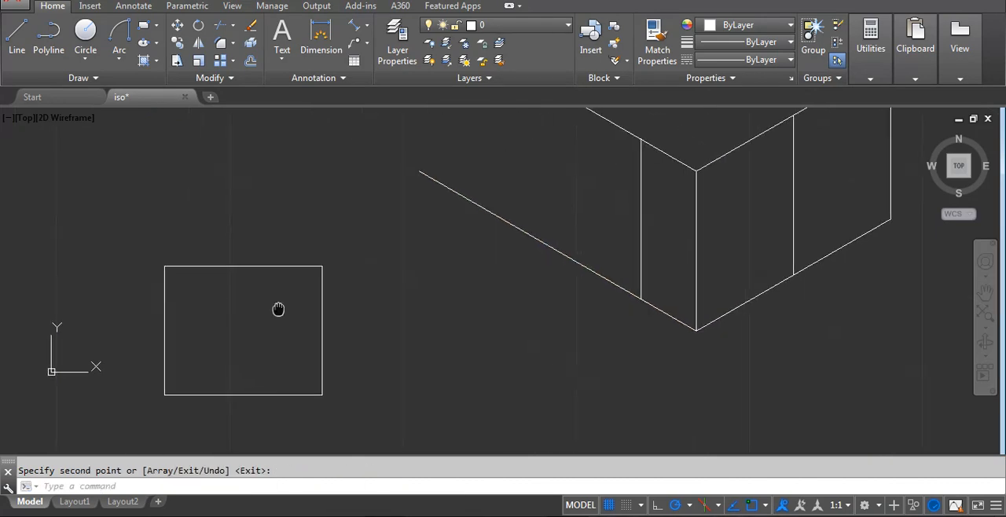
scroll(276, 404, "down", 4)
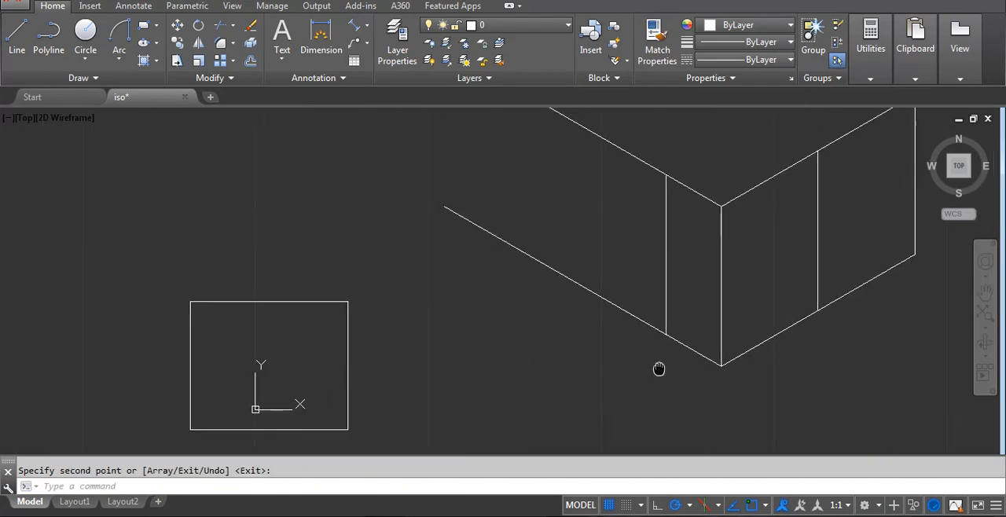
middle_click_drag(658, 366, 586, 378)
scroll(202, 393, "up", 5)
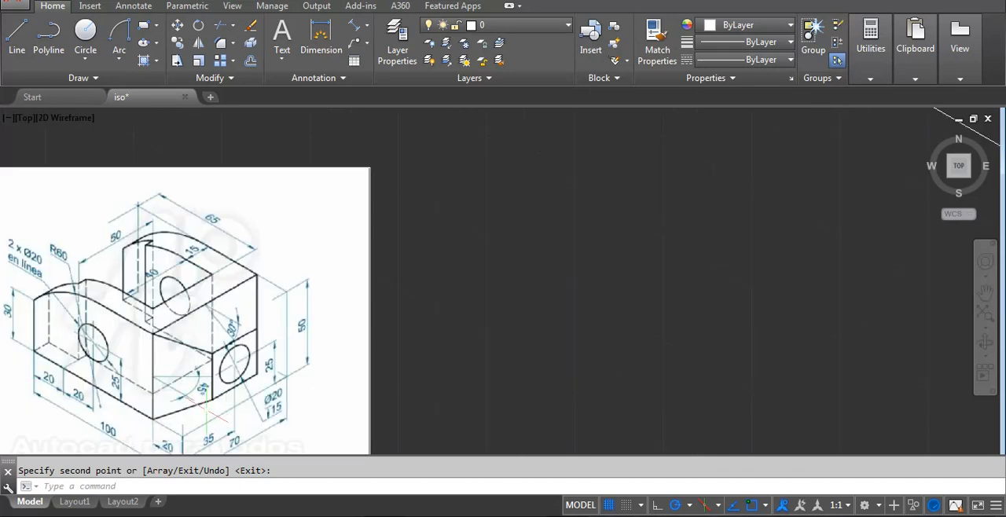
middle_click_drag(227, 358, 291, 309)
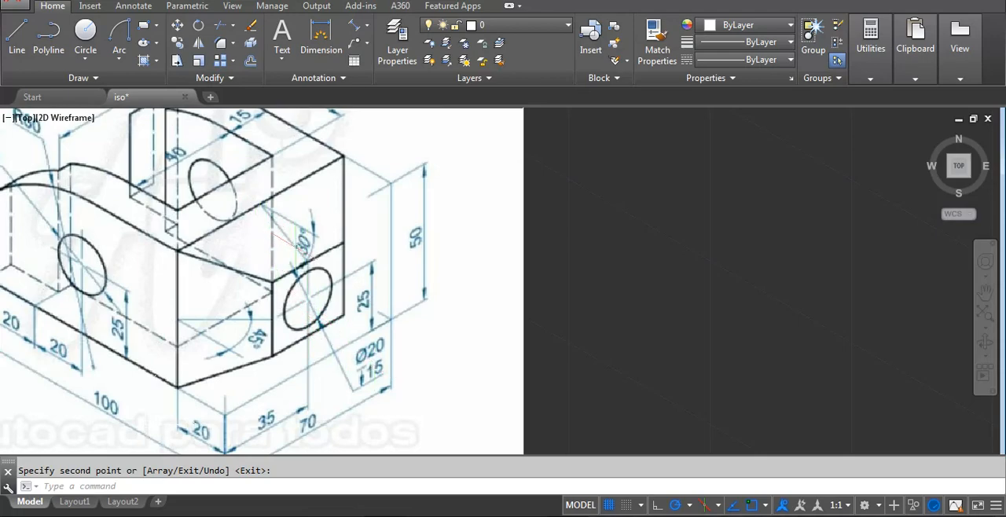
scroll(300, 235, "down", 6)
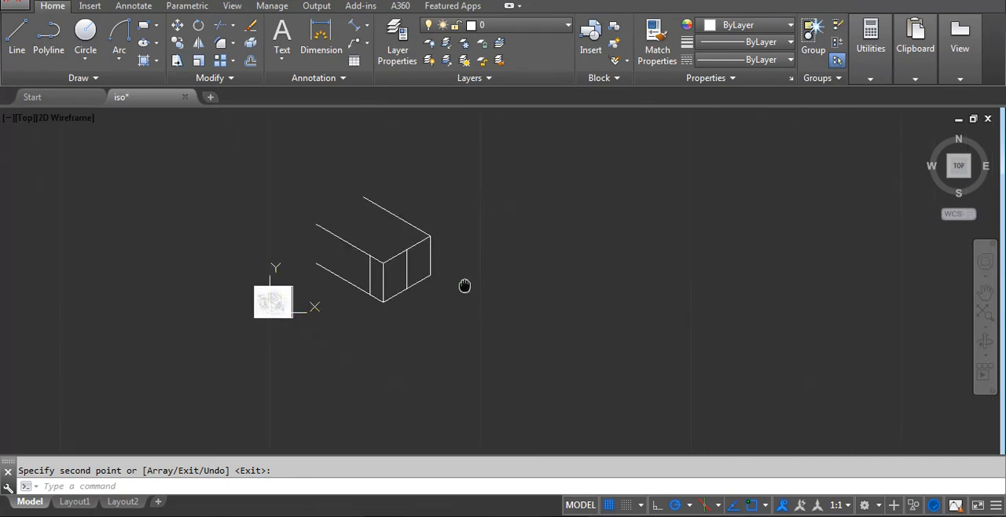
scroll(465, 285, "up", 6)
mouse_move(399, 280)
middle_mouse_down()
mouse_move(379, 311)
mouse_move(416, 294)
middle_mouse_up()
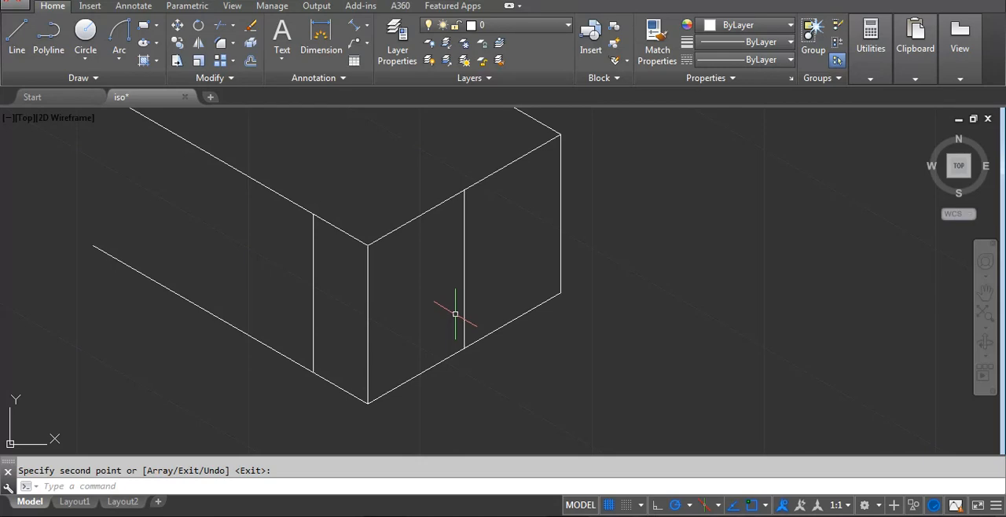
Copy the end face's 70-long base edge 25 straight up at 90°, using its intersection with the middle vertical line as base point.
key("Escape")
left_click(442, 366)
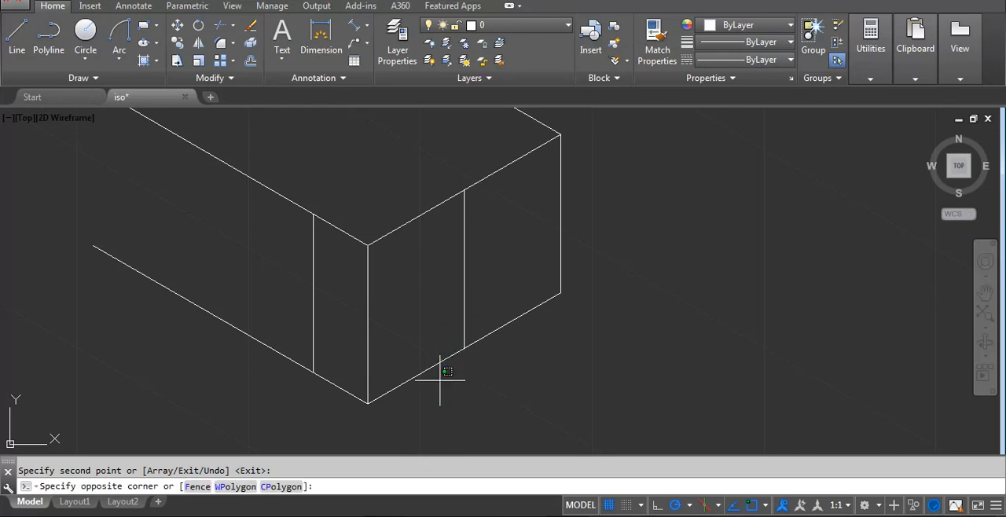
left_click(420, 382)
type("Co")
key("Return")
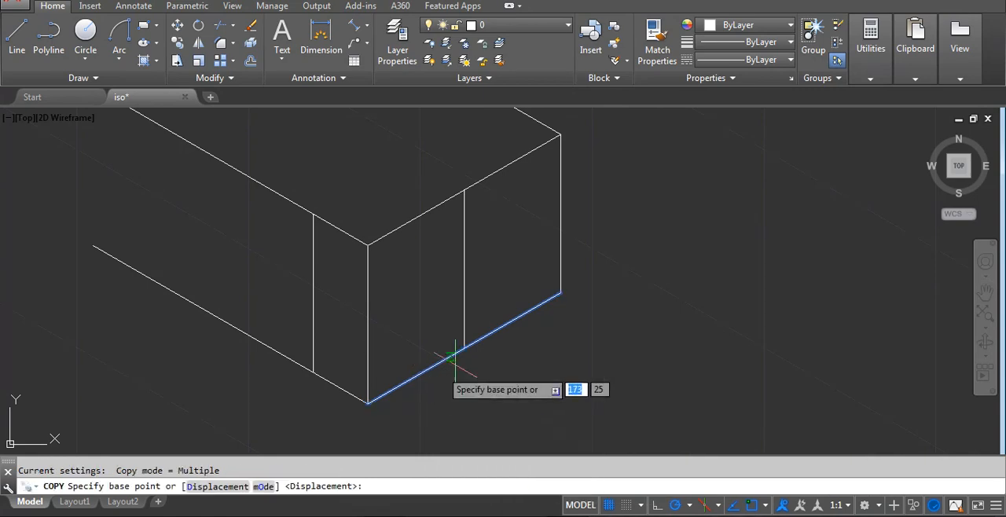
left_click(463, 348)
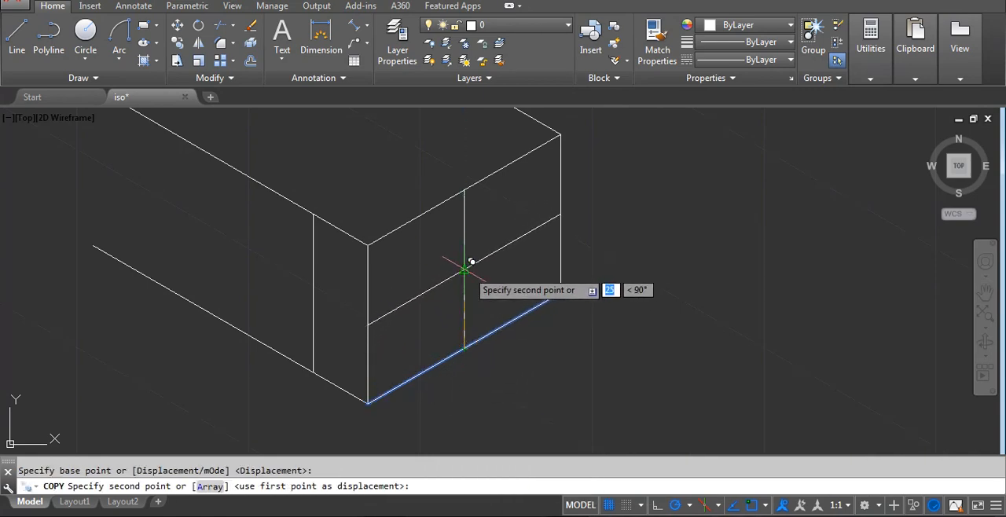
type("25")
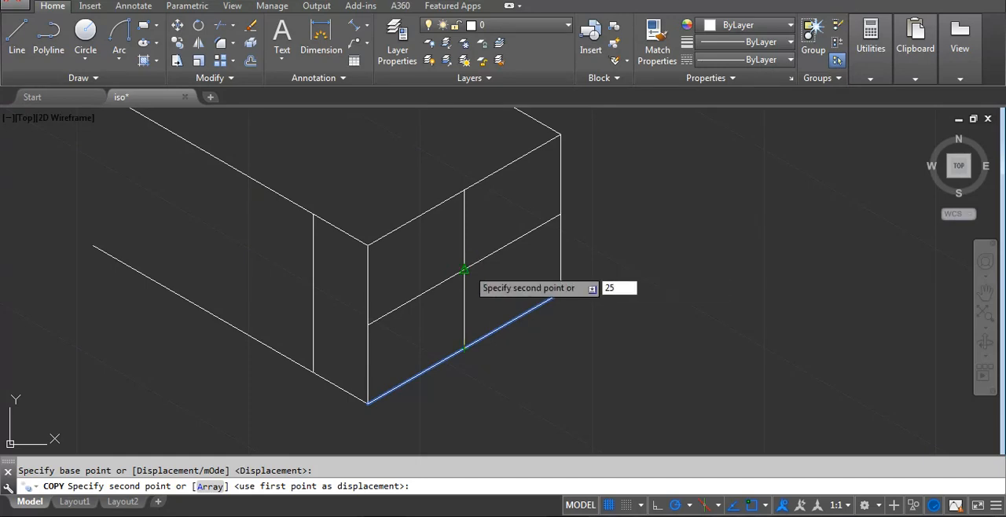
key("Return")
key("Return")
Examine the reference image for the position and diameter of the hole on the bracket's end face.
scroll(537, 242, "down", 2)
scroll(159, 341, "up", 2)
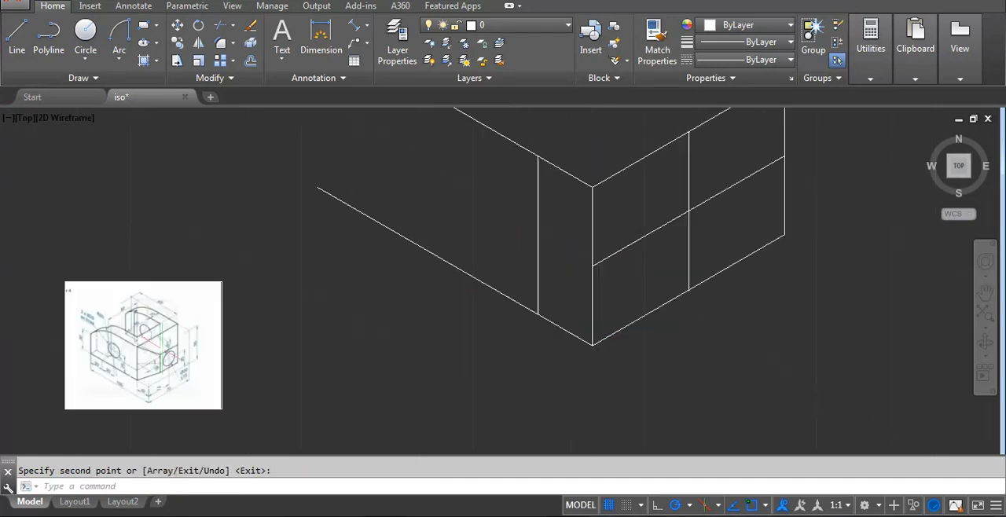
scroll(171, 358, "up", 2)
scroll(173, 354, "down", 2)
scroll(172, 371, "up", 2)
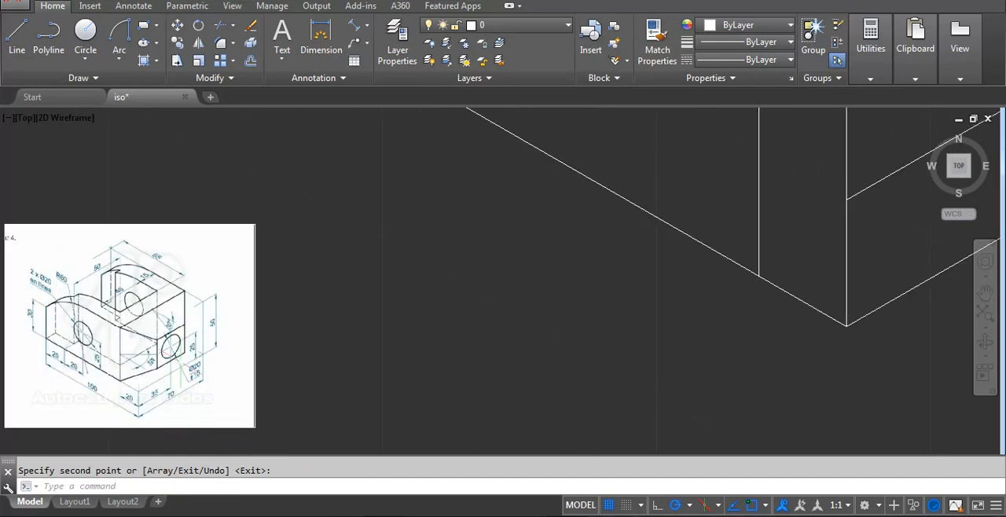
scroll(180, 379, "down", 4)
middle_click_drag(483, 261, 477, 276)
scroll(454, 324, "up", 2)
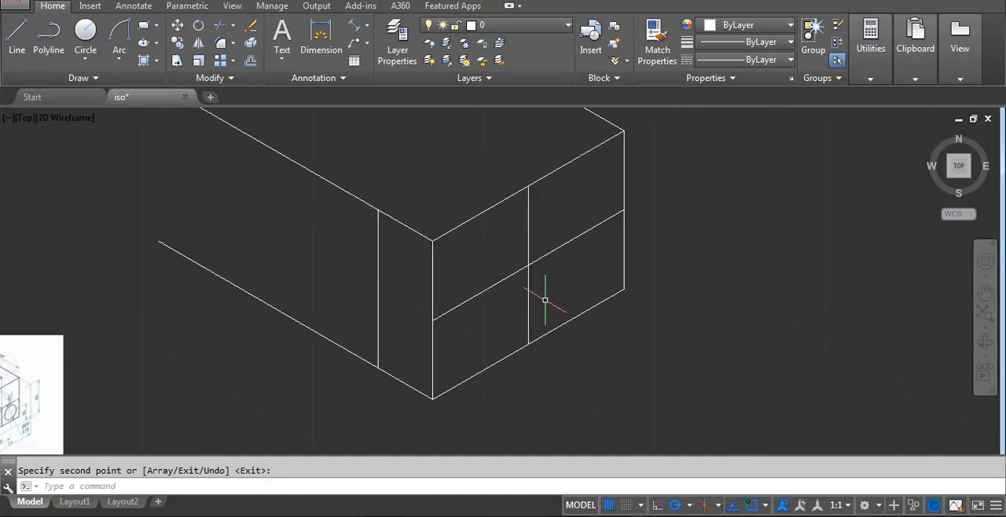
scroll(537, 303, "up", 2)
scroll(511, 288, "down", 2)
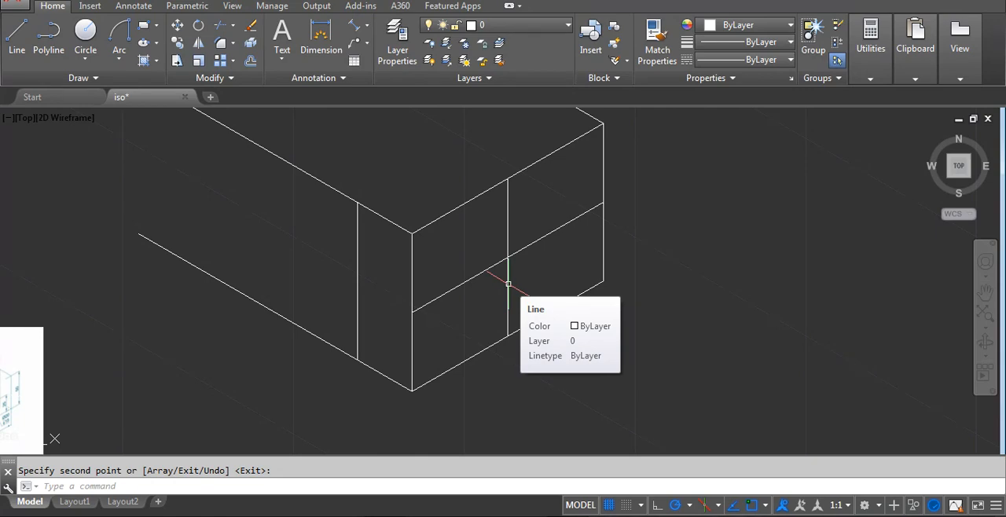
Draw a 20-diameter isocircle with the Ellipse tool on the right isoplane, centred on the end face's crossing lines.
type("el")
key("Return")
key("Return")
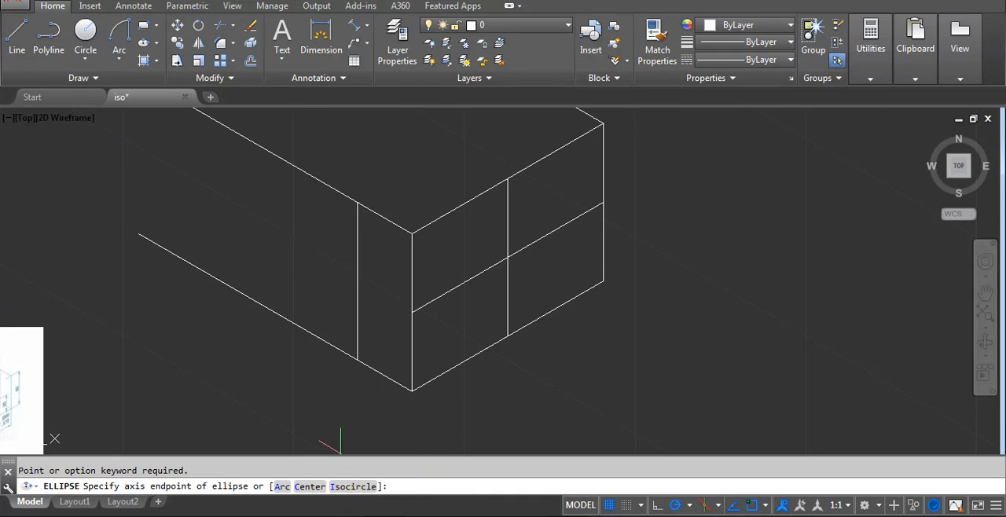
left_click(354, 487)
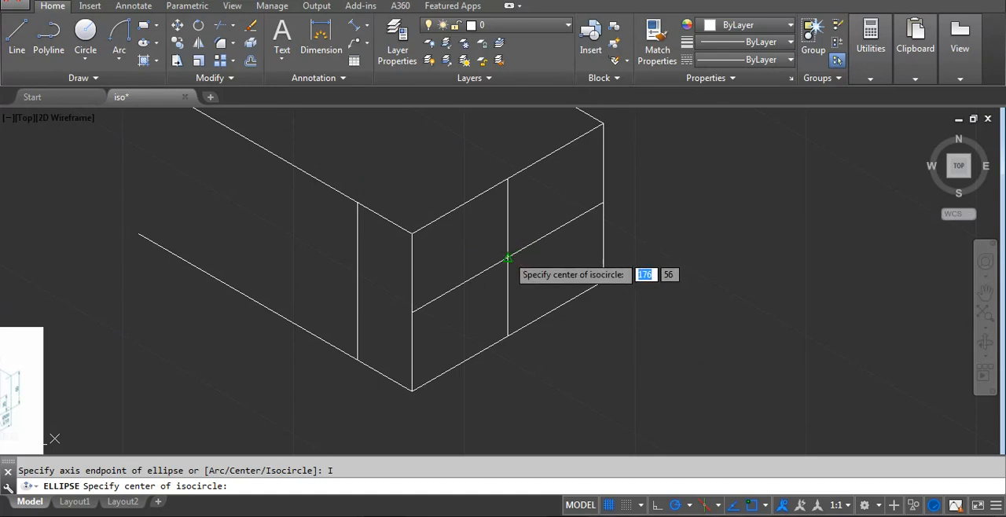
left_click(508, 259)
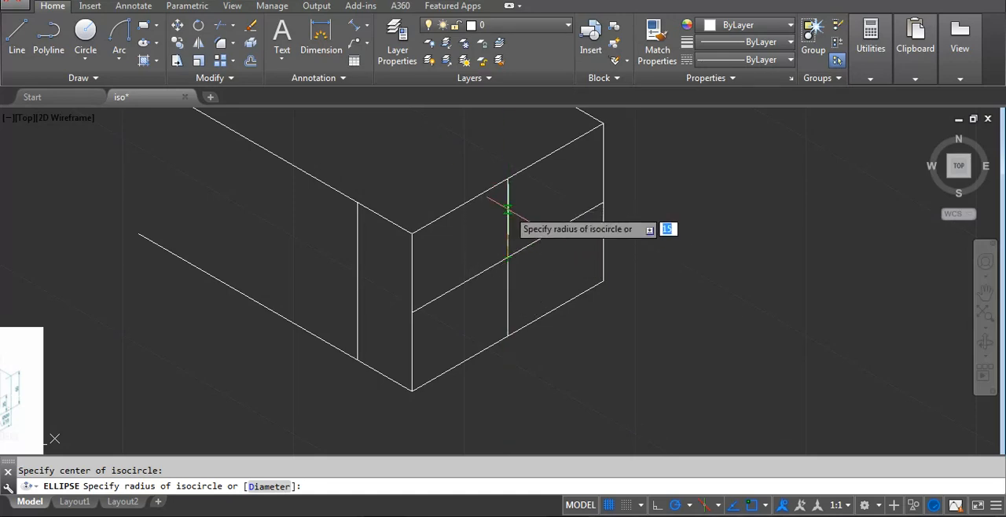
key("F5")
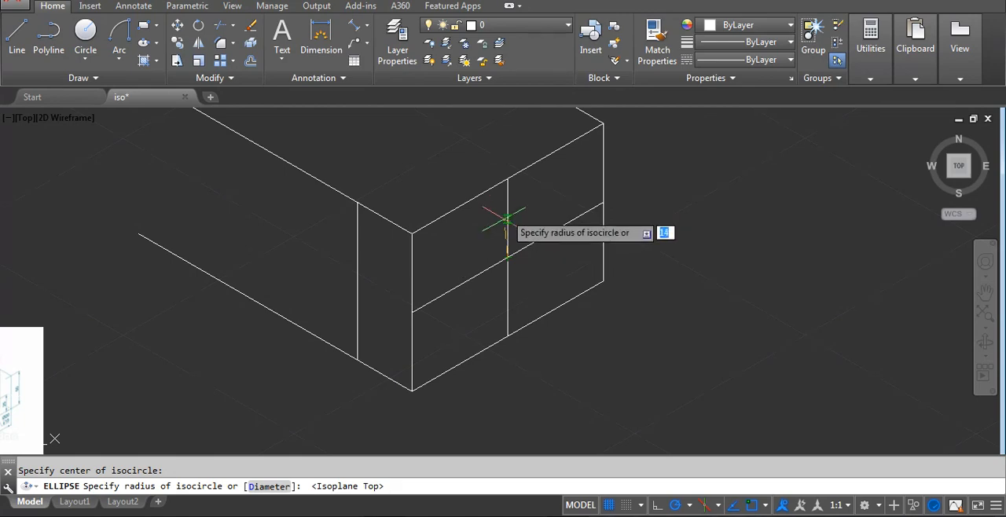
key("F5")
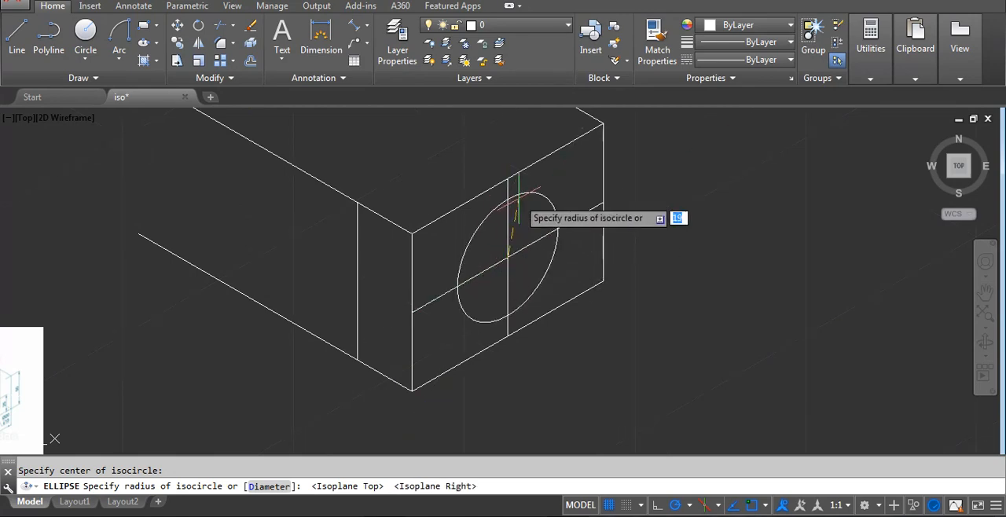
left_click(269, 486)
type("20")
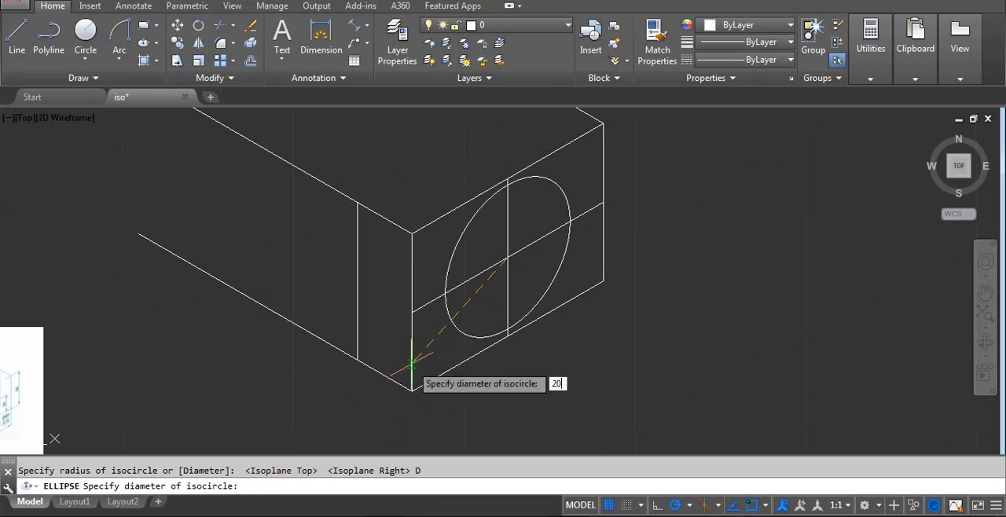
key("Return")
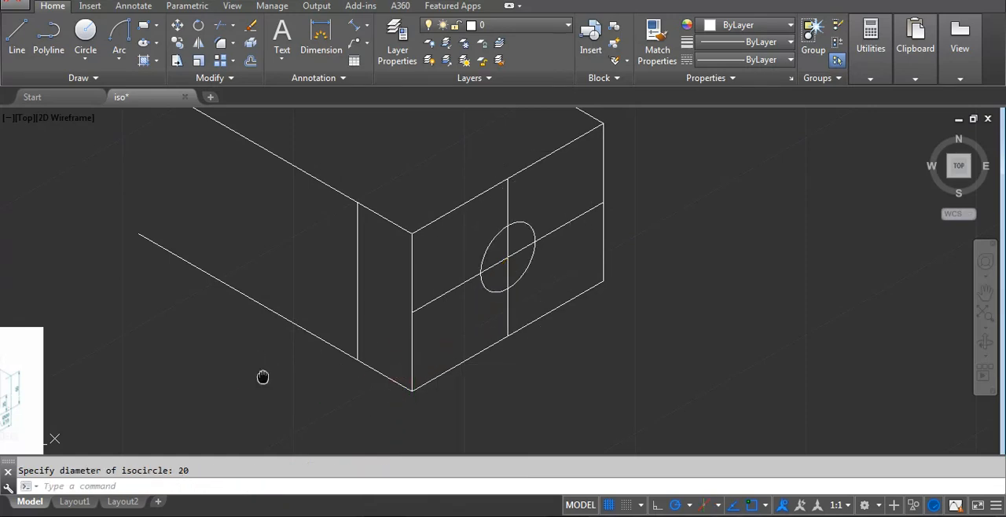
Compare the drawing with the reference image's end face, chamfer angles and upper edge dimensions.
middle_click_drag(263, 377, 613, 312)
scroll(445, 312, "up", 4)
scroll(174, 376, "up", 2)
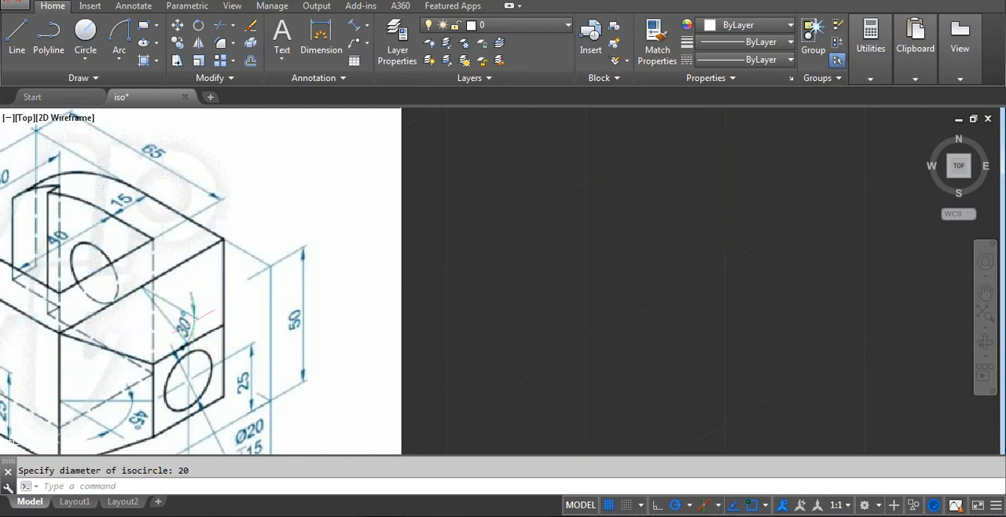
scroll(182, 316, "down", 6)
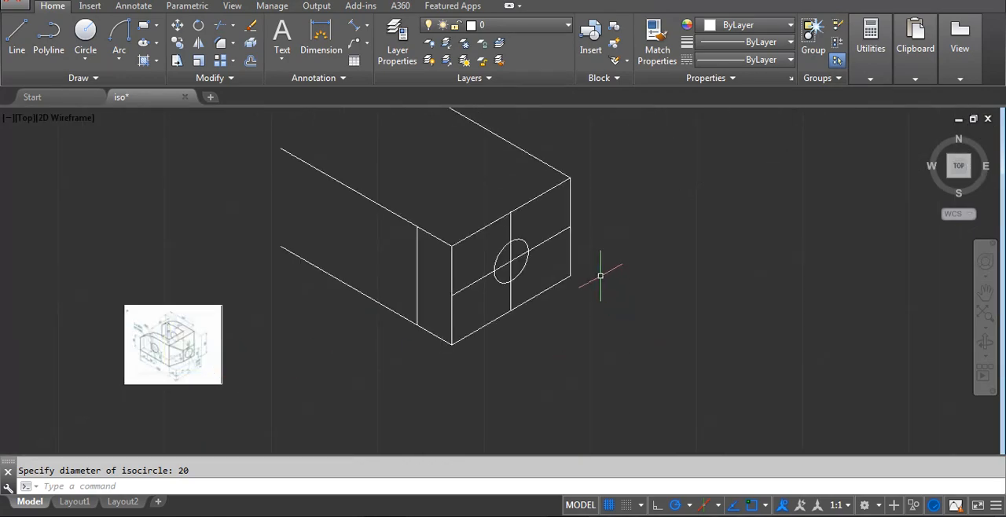
scroll(451, 257, "up", 2)
middle_click_drag(469, 215, 590, 231)
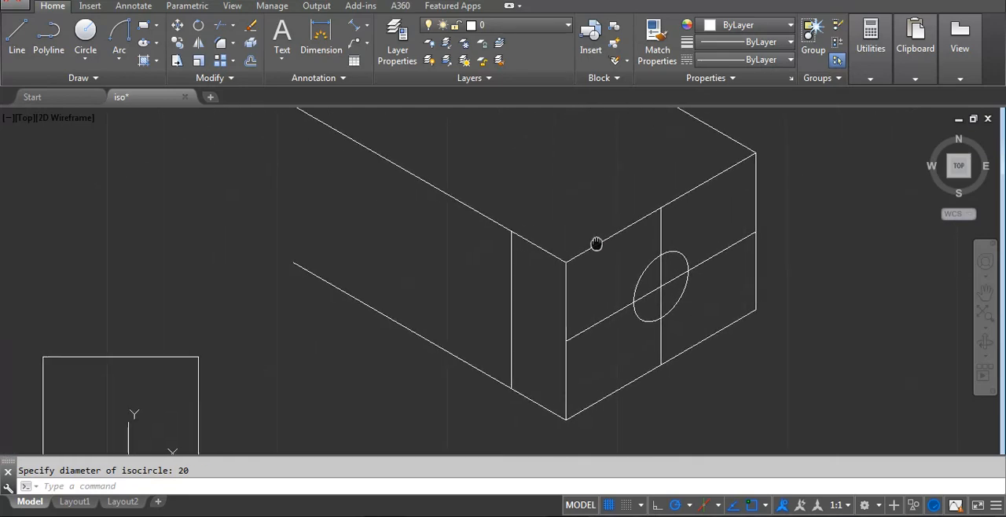
scroll(110, 416, "up", 6)
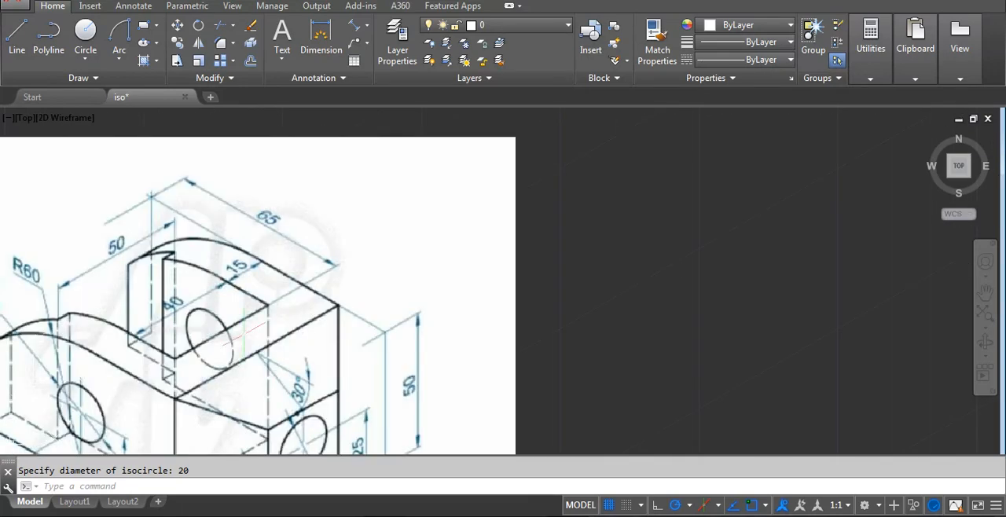
scroll(188, 397, "down", 4)
scroll(396, 348, "down", 4)
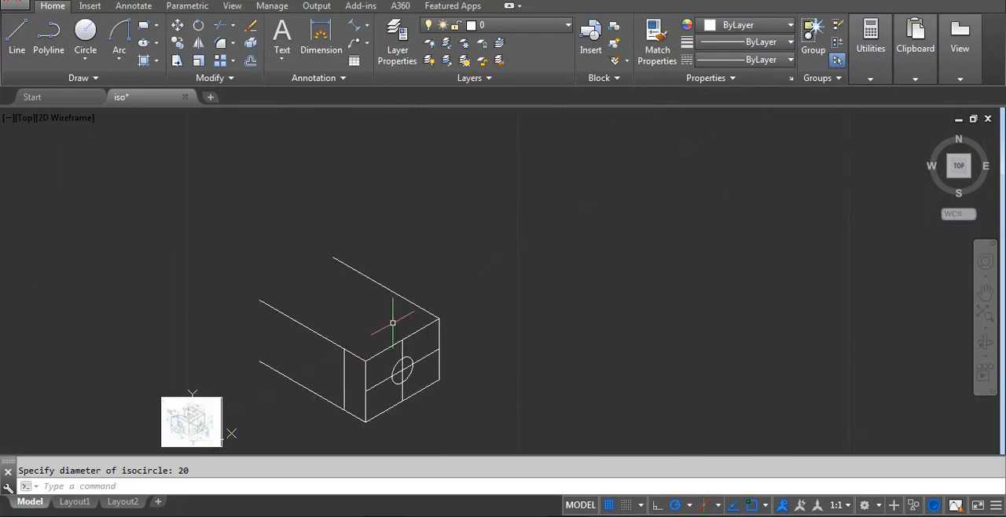
Draw a line 70 long at 30° across the top face, starting at the upper endpoint of the inner vertical line.
scroll(349, 359, "up", 3)
type("l")
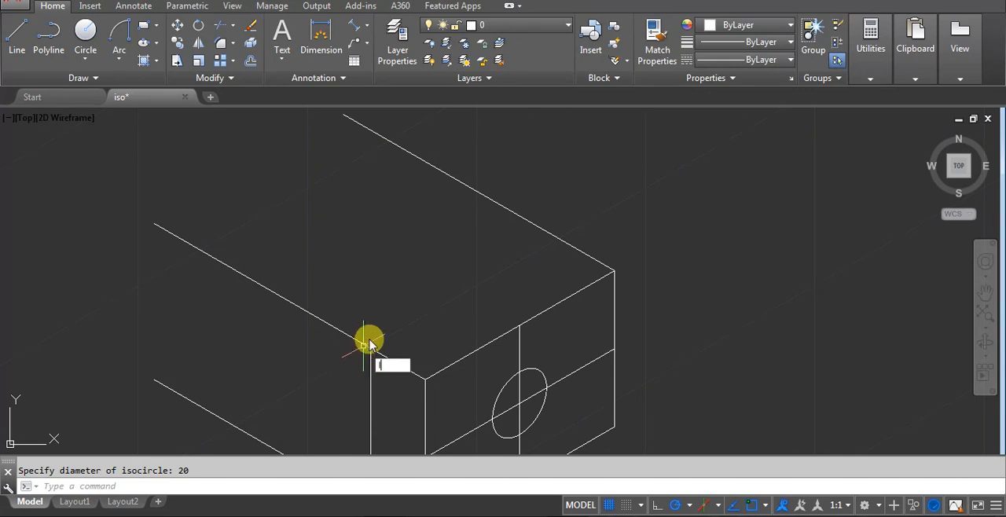
key("Return")
left_click(370, 347)
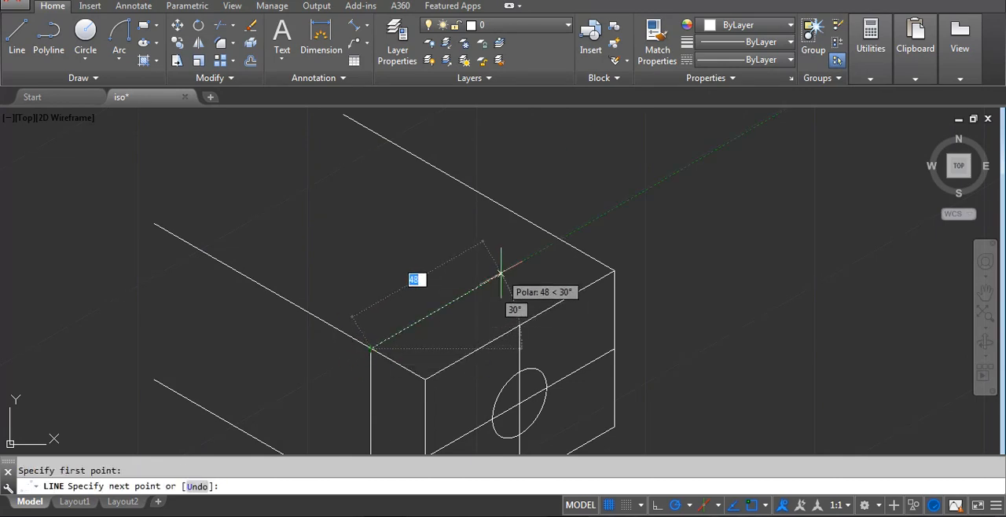
type("70")
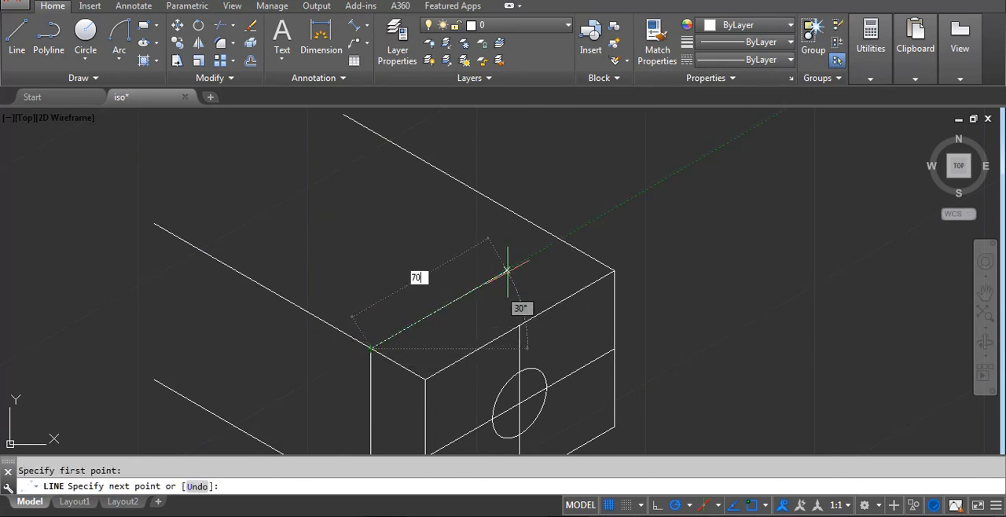
key("Return")
key("Return")
scroll(507, 271, "down", 3)
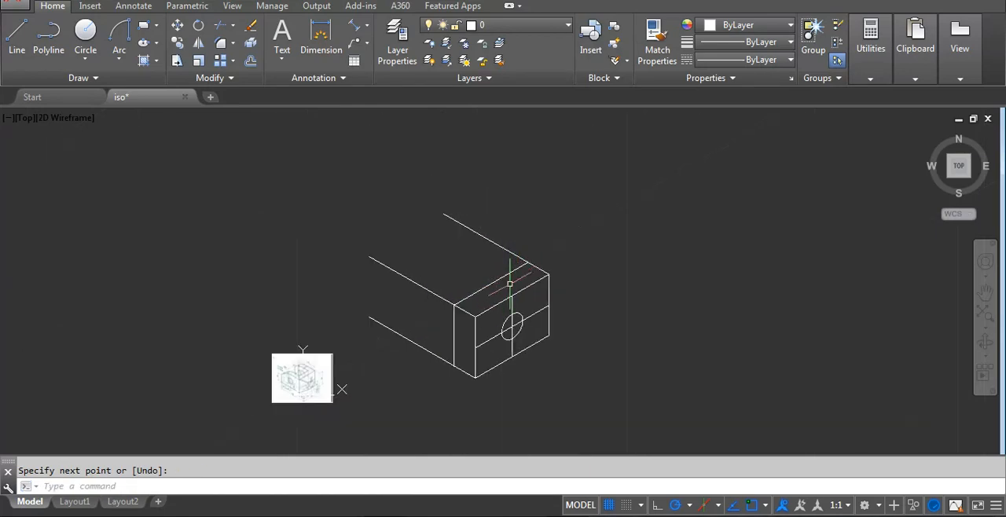
Draw a construction line at 330° from the midpoint of the top face's inner 30° line, extending past the end face.
scroll(510, 283, "up", 2)
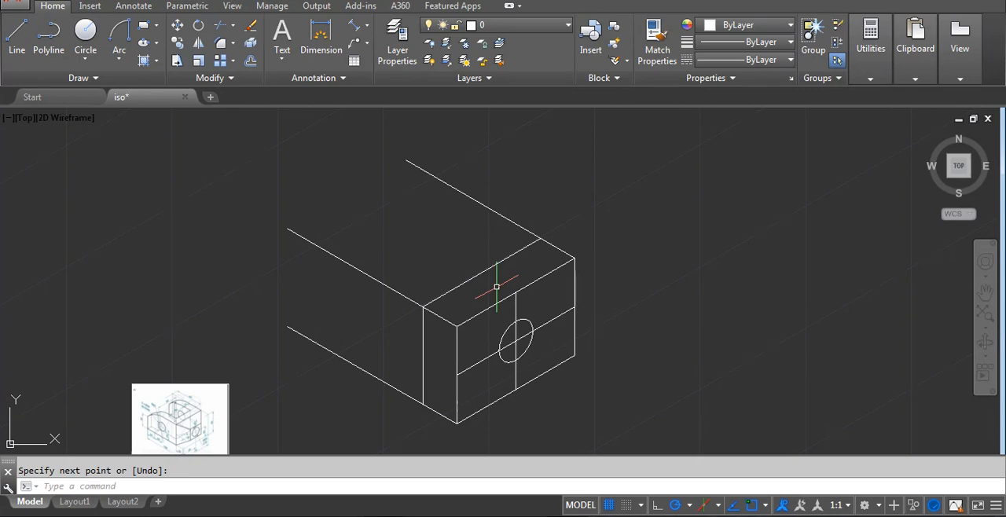
type("l")
key("Return")
left_click(482, 273)
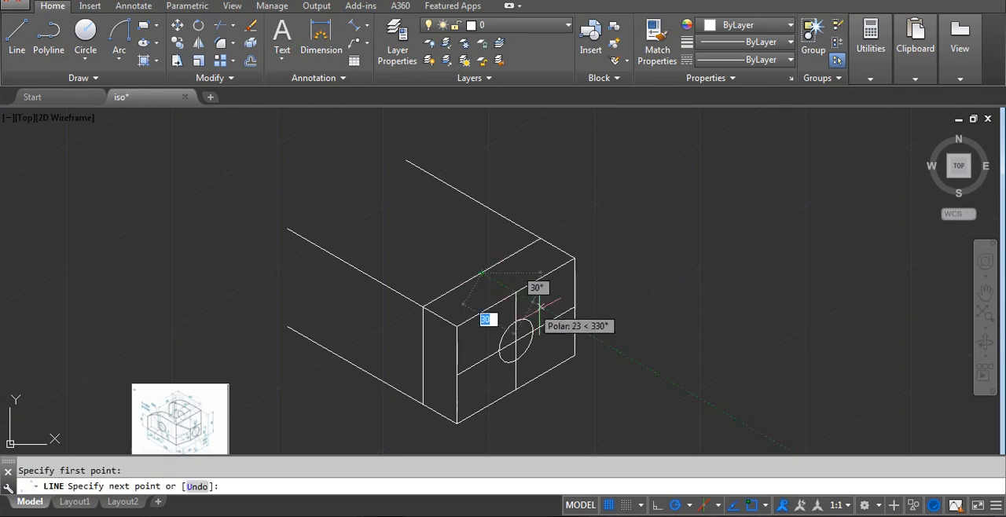
left_click(671, 382)
key("Return")
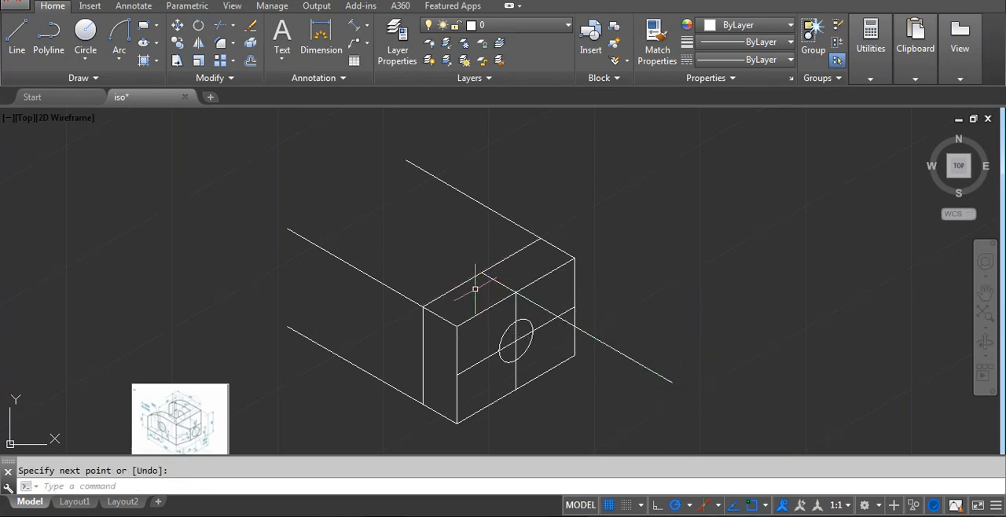
Draw a horizontal construction line about 139 long at 0° from the same midpoint on the top face.
middle_click_drag(474, 288, 506, 251)
key("Return")
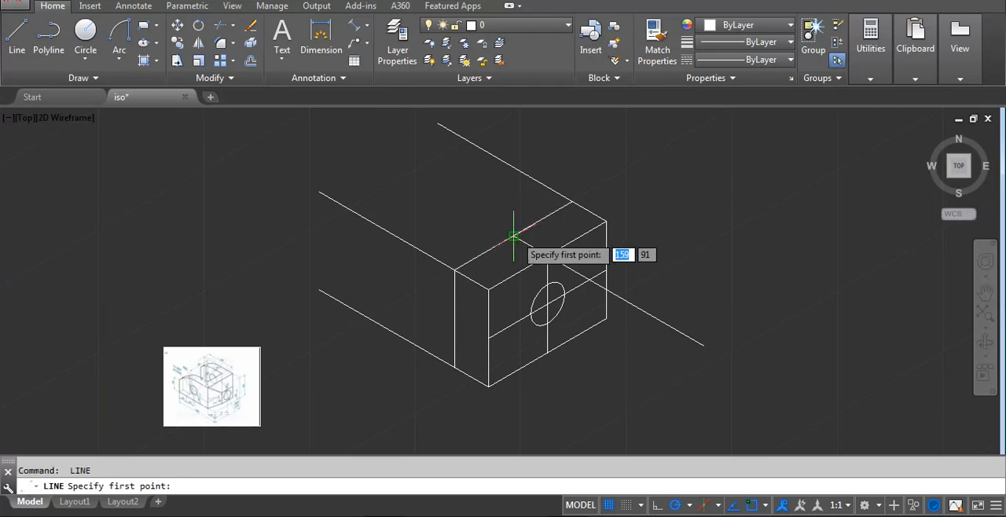
left_click(513, 236)
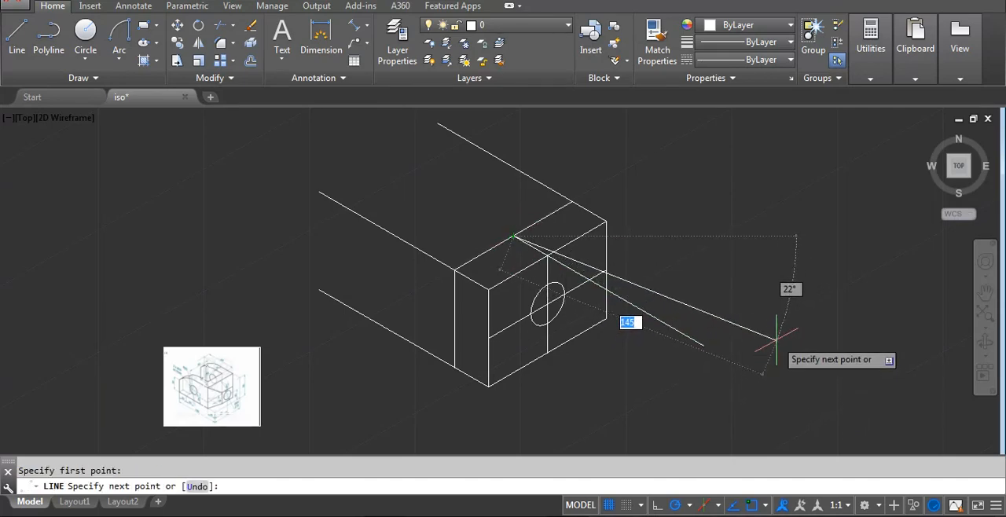
left_click(785, 235)
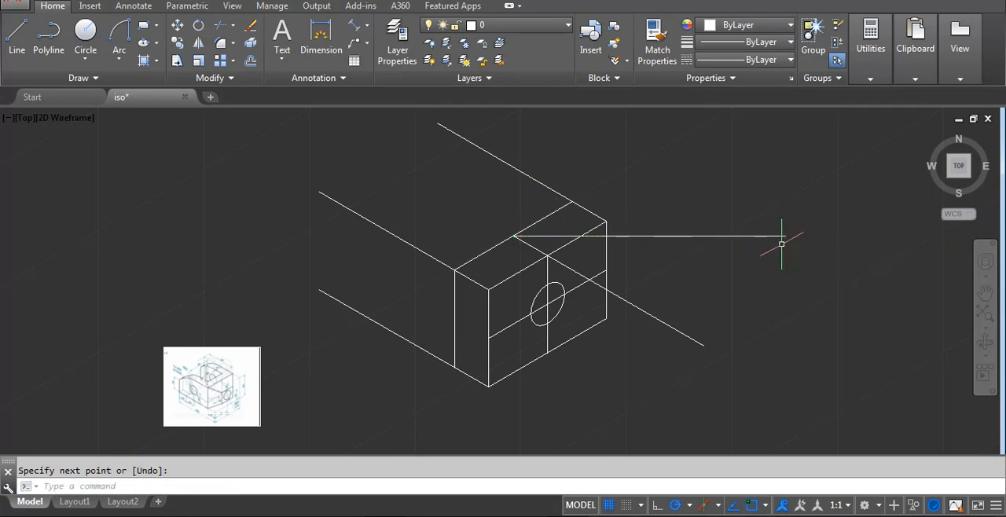
Measure the angle between the horizontal and sloping construction lines with an angular dimension, without placing it.
scroll(502, 233, "up", 2)
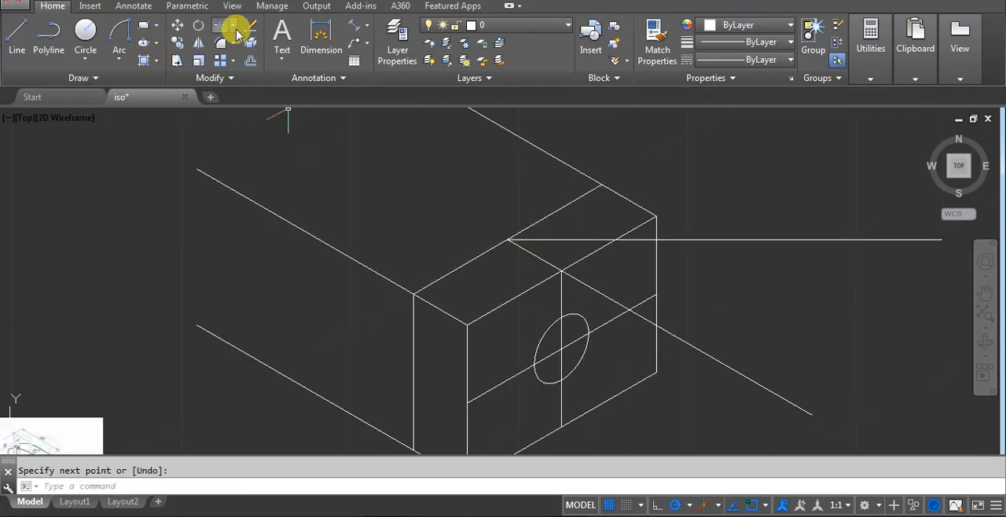
left_click(362, 31)
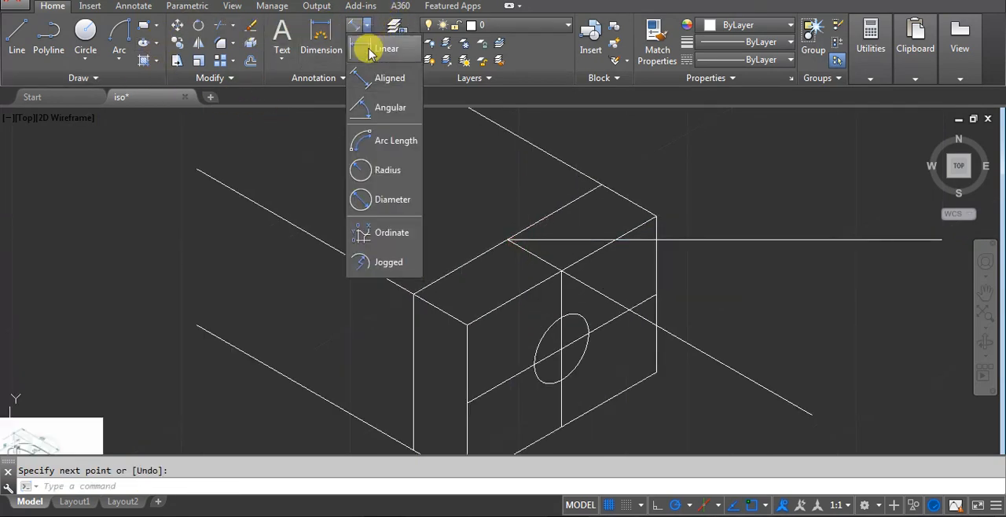
left_click(377, 105)
left_click(566, 238)
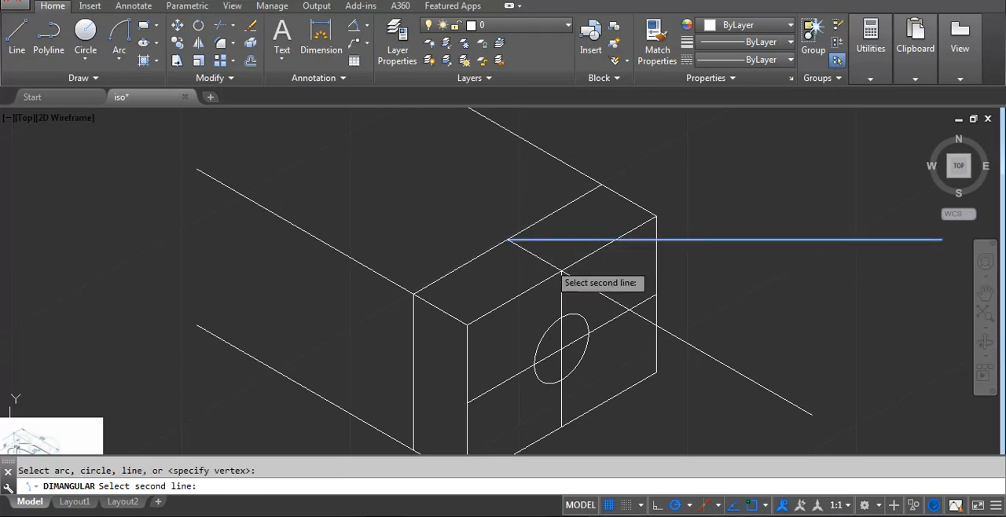
left_click(553, 265)
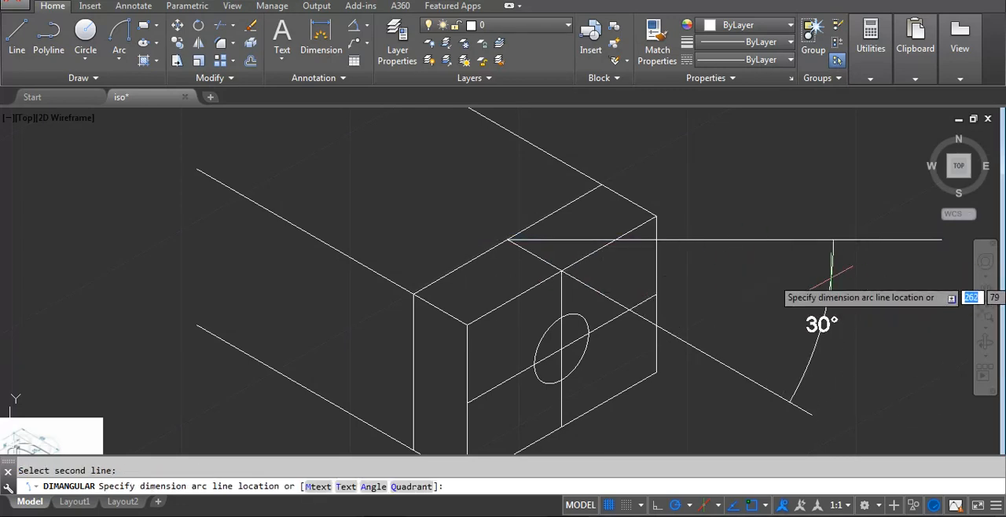
key("Escape")
middle_click_drag(465, 297, 507, 209)
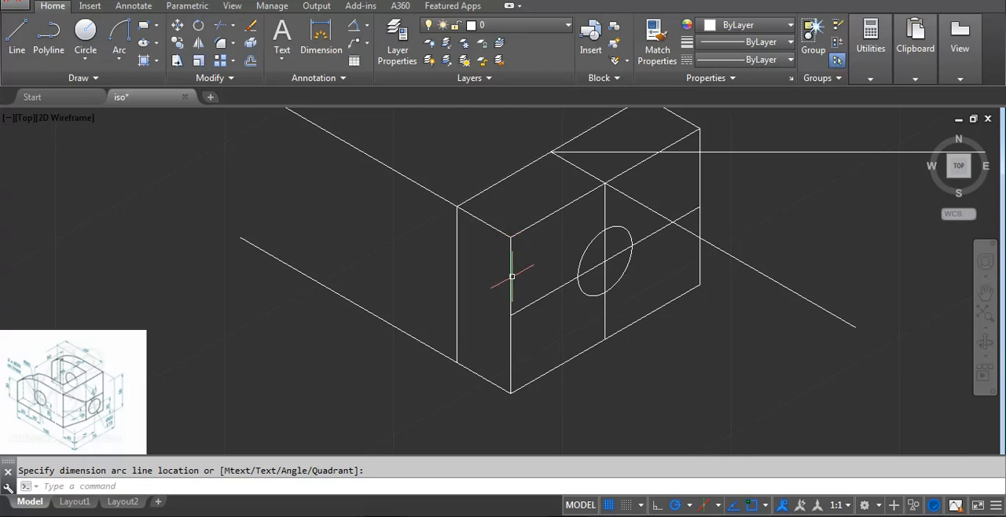
Draw a line about 70 long at 30° starting at the lower endpoint of the inner vertical line.
type("l")
key("Return")
left_click(456, 362)
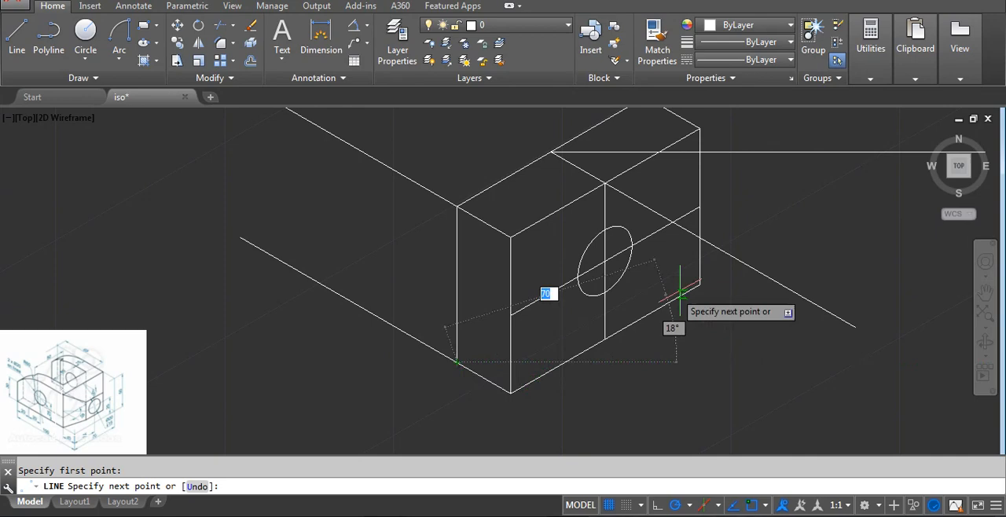
right_click(730, 204)
Draw a construction line at 330° from the midpoint of the lower inner 30° line, extending past the end face's bottom edge.
type("l")
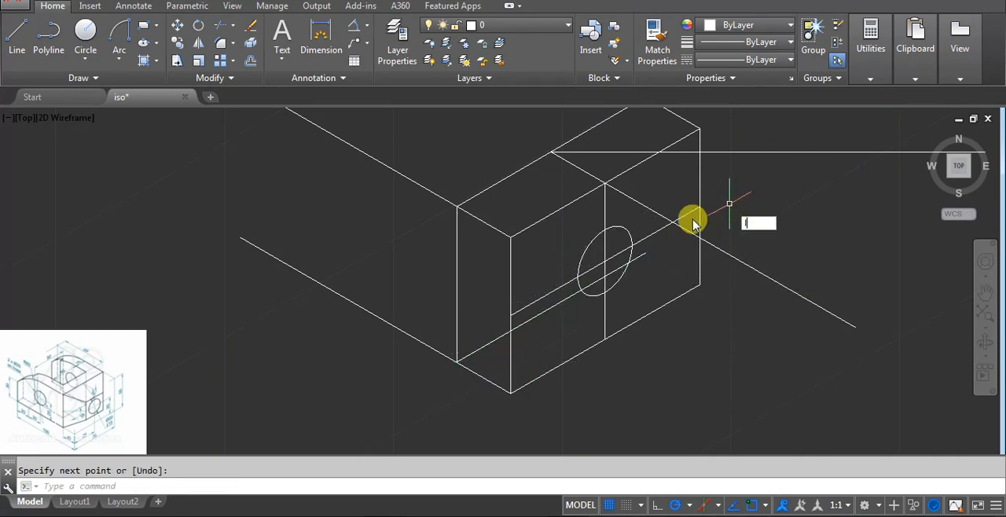
key("Return")
left_click(552, 307)
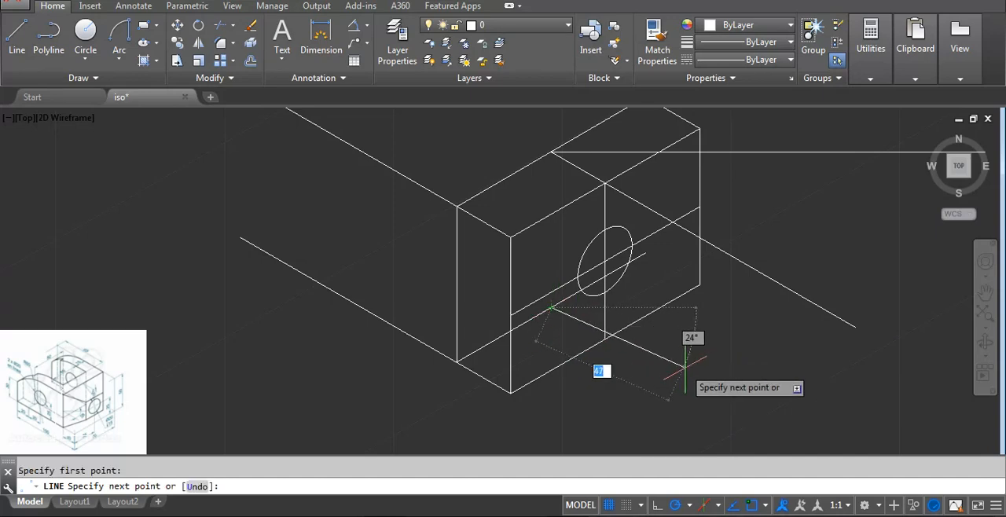
left_click(736, 414)
right_click(581, 319)
Draw a horizontal construction line about 73 long at 0° from the midpoint of the lower inner 30° line.
key("Return")
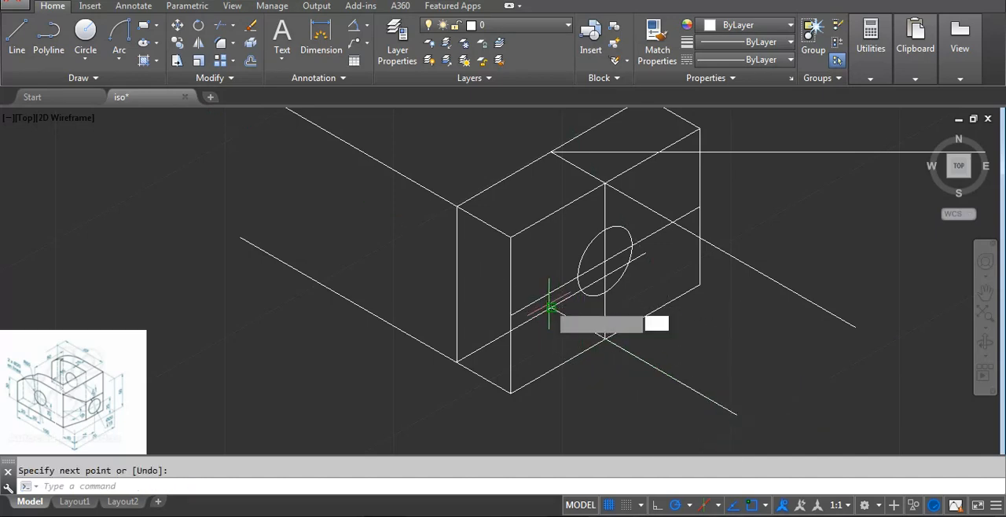
left_click(552, 307)
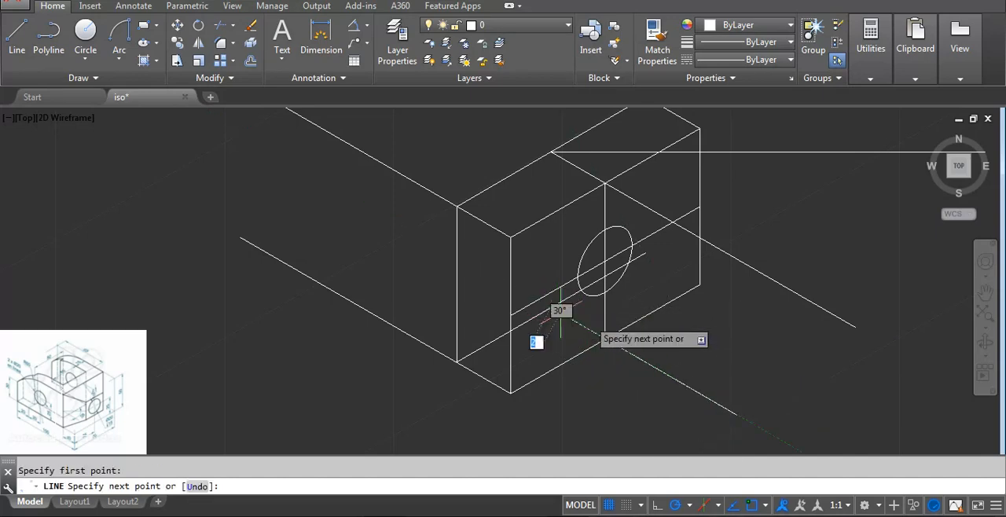
left_click(778, 307)
key("Return")
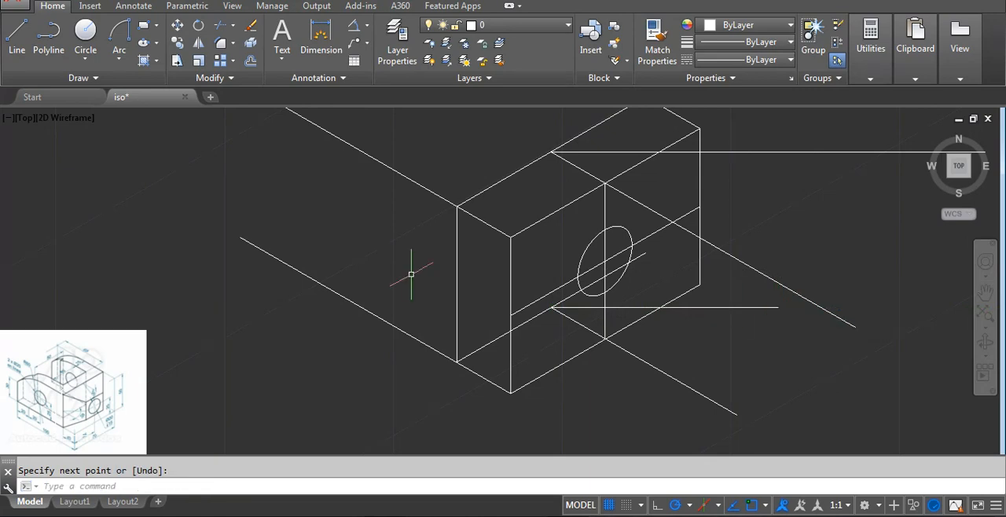
Place an angular dimension between the lower horizontal and sloping construction lines.
left_click(354, 25)
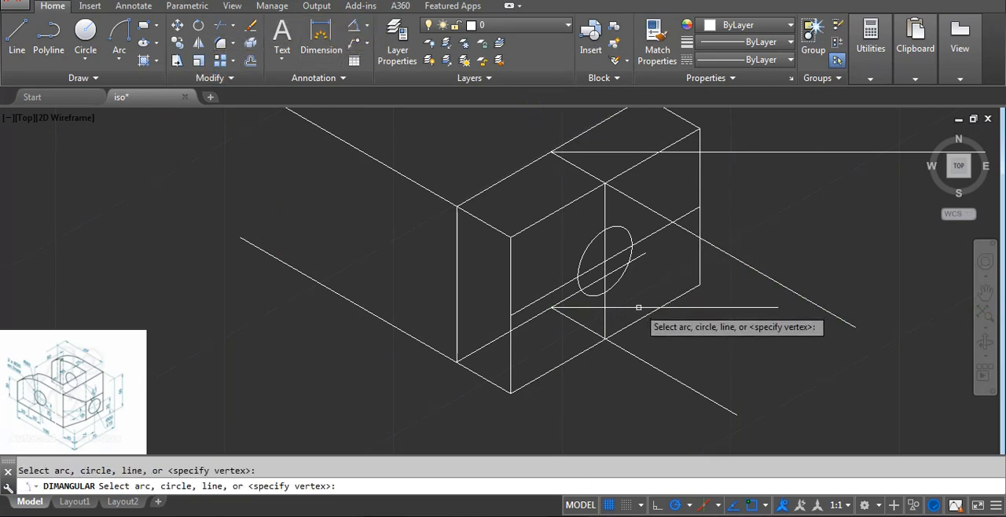
left_click(638, 306)
left_click(644, 360)
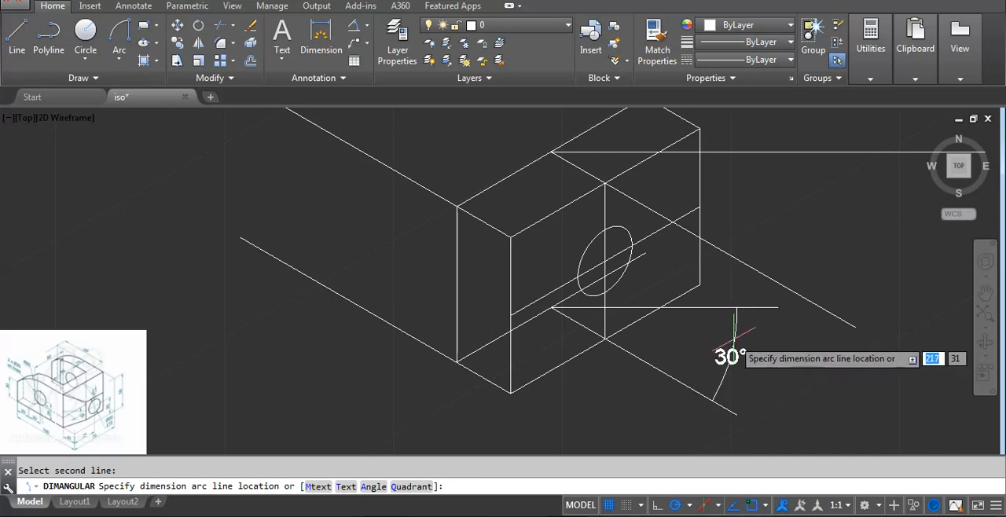
left_click(712, 351)
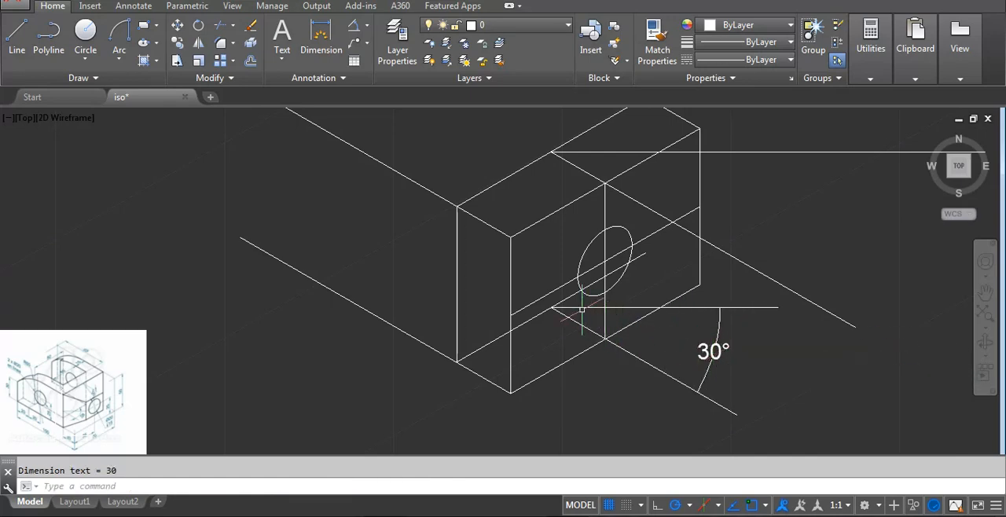
Check the reference image and erase the lower sloping construction line.
scroll(713, 278, "down", 5)
scroll(512, 337, "up", 8)
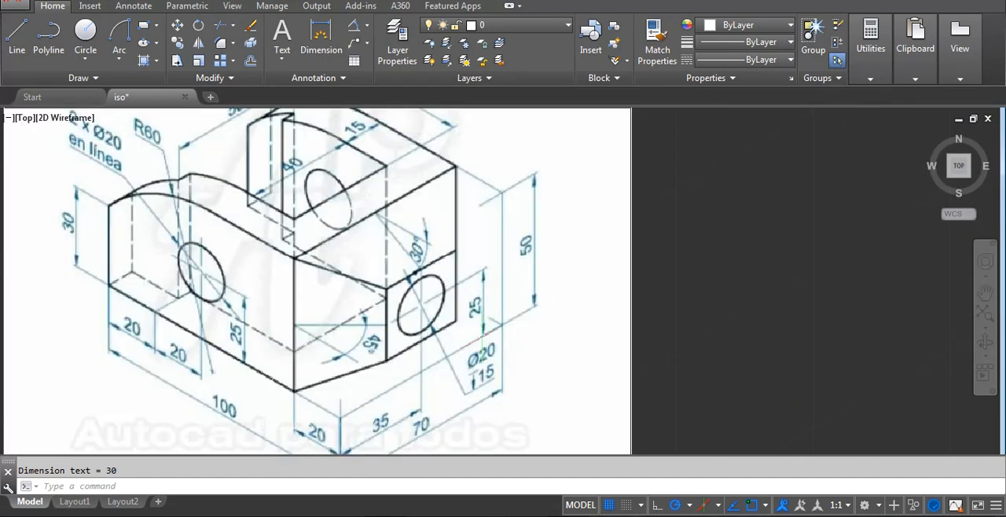
scroll(866, 269, "down", 3)
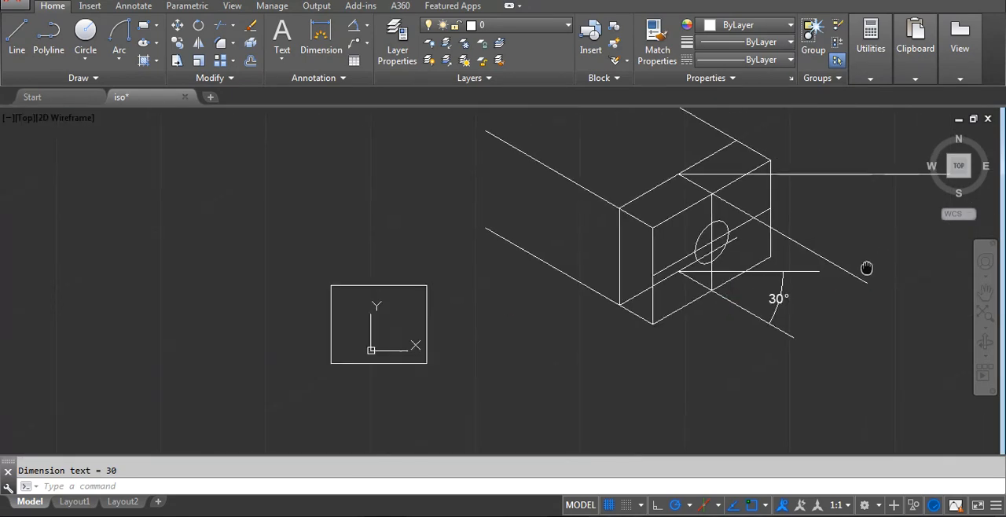
scroll(644, 366, "up", 5)
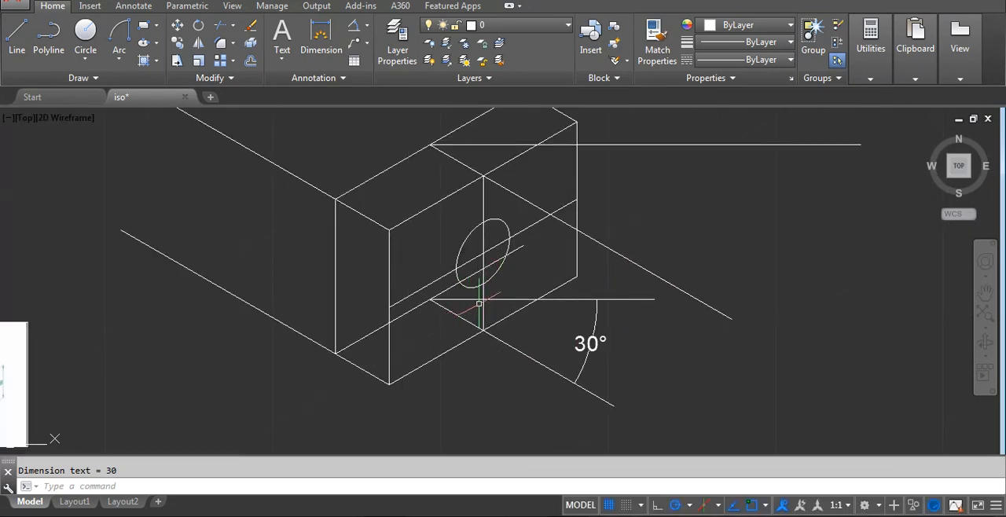
type("e")
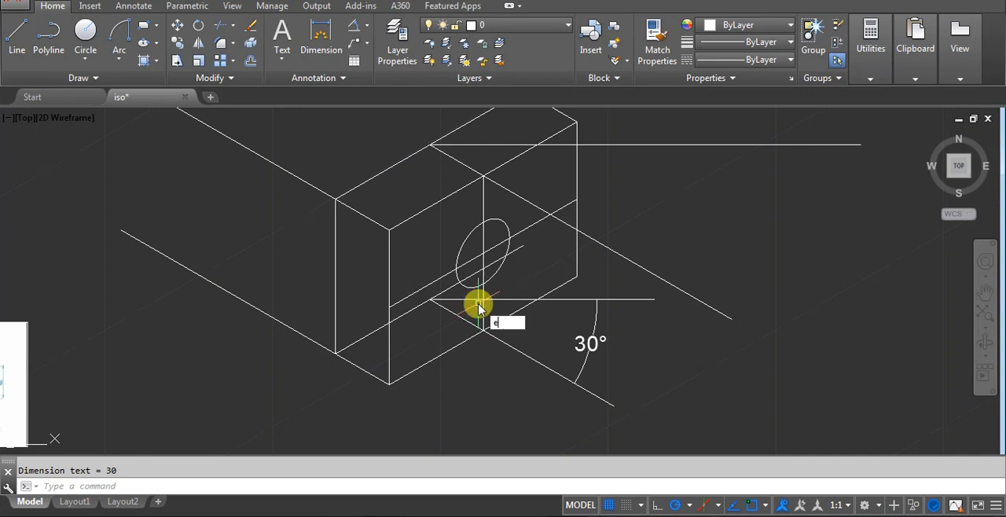
key("Return")
left_click(616, 385)
left_click(559, 404)
key("Return")
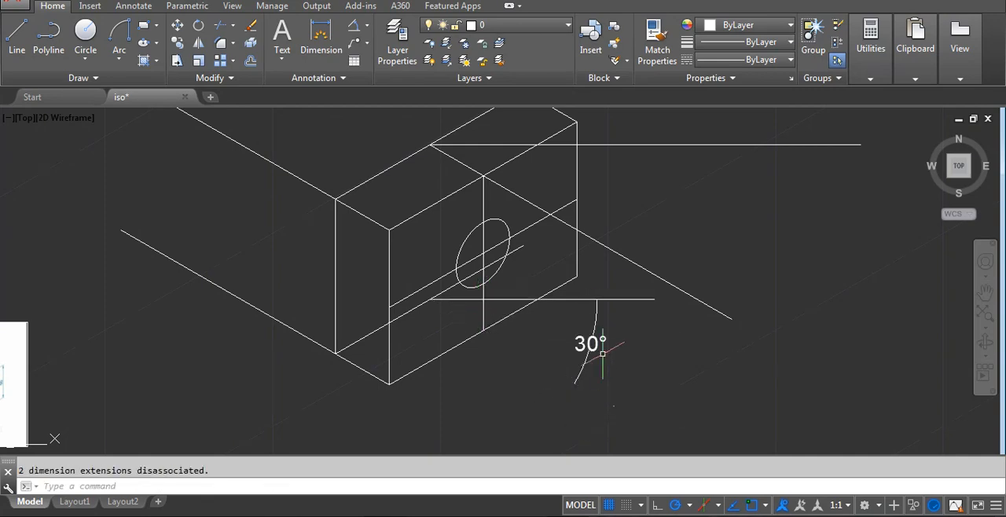
Delete the angular dimension and the upper sloping and horizontal construction lines.
left_click(602, 352)
left_click(569, 341)
left_click(707, 317)
left_click(696, 289)
key("Delete")
left_click(710, 164)
left_click(695, 122)
key("Delete")
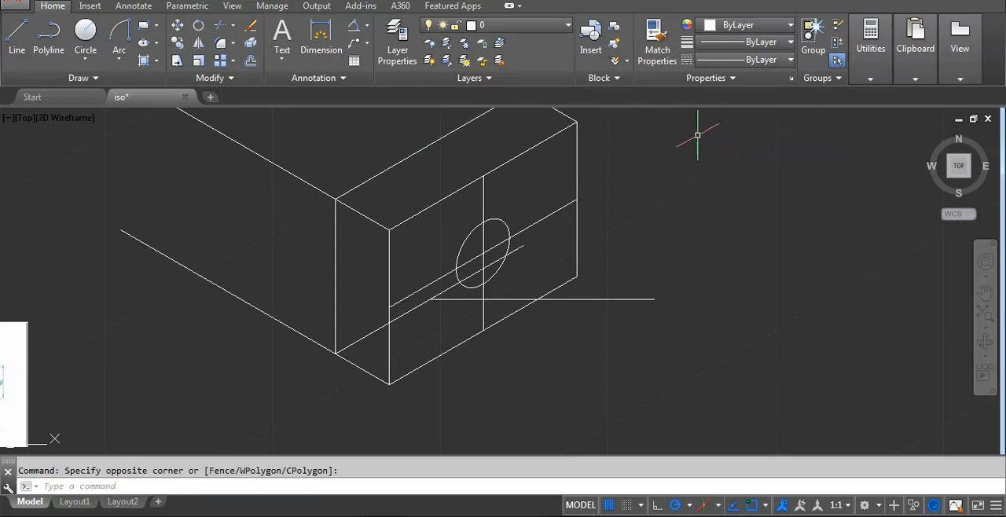
Delete the lower 30° line that starts at the base of the inner vertical line.
middle_click_drag(571, 267, 575, 266)
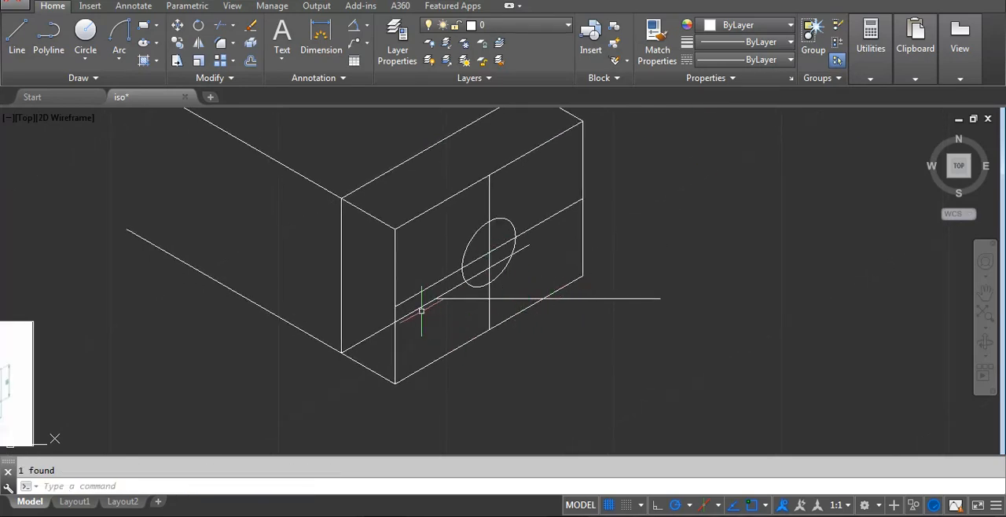
scroll(388, 324, "up", 2)
left_click(378, 335)
key("Delete")
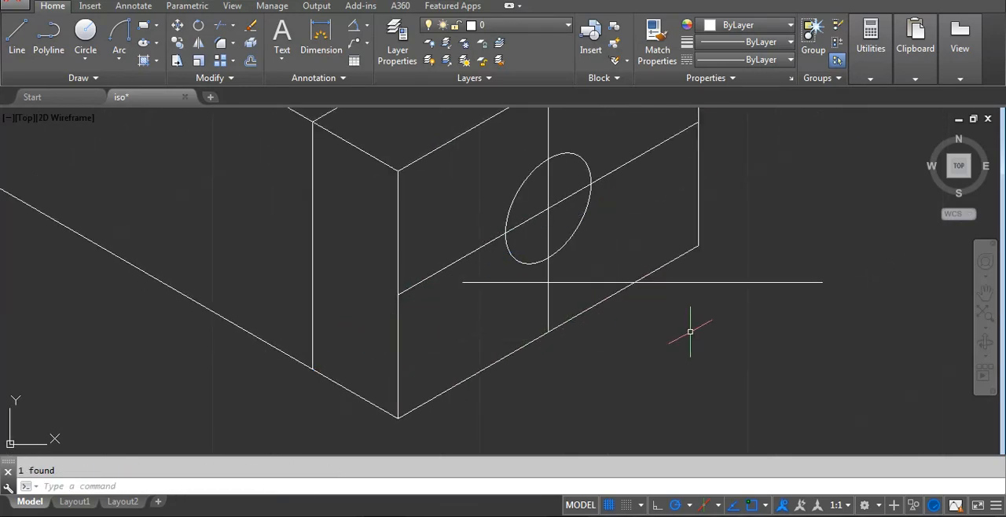
Copy the end face's 30° centre line from its midpoint, 15 straight down and 15 straight up.
middle_click_drag(689, 332, 630, 349)
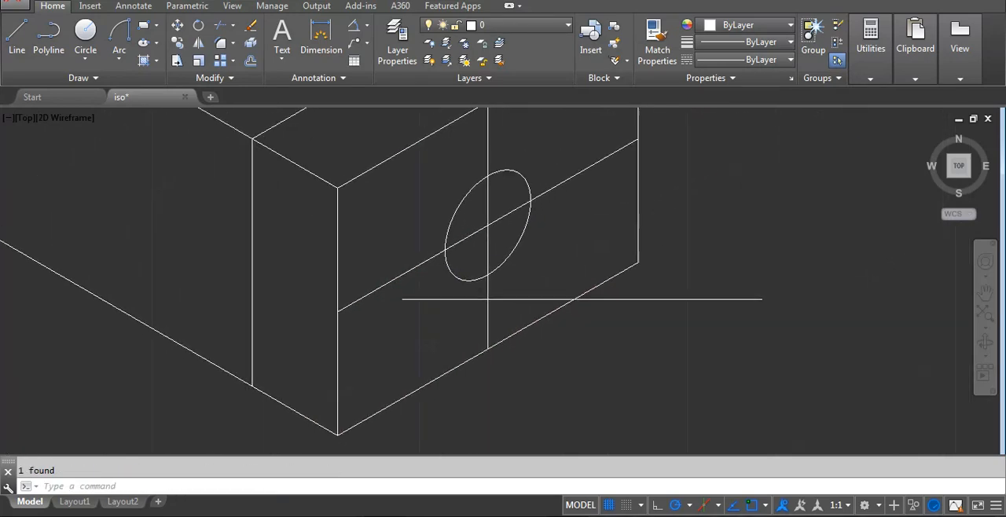
left_click(417, 268)
type("co")
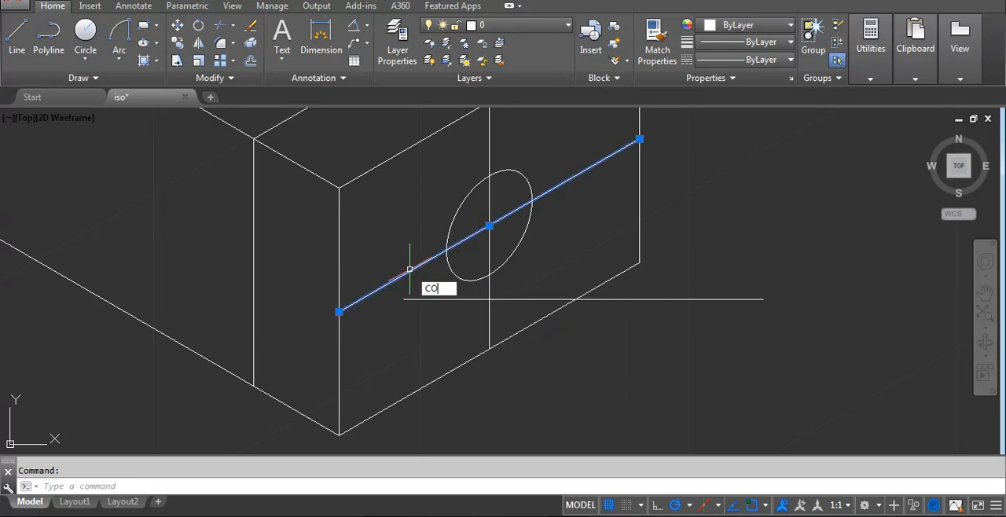
key("Return")
left_click(488, 227)
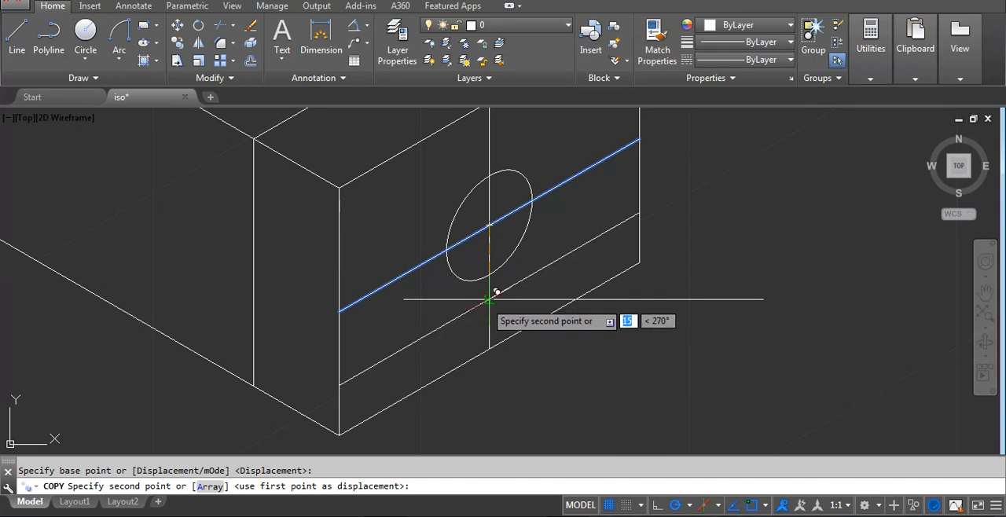
type("15")
key("Return")
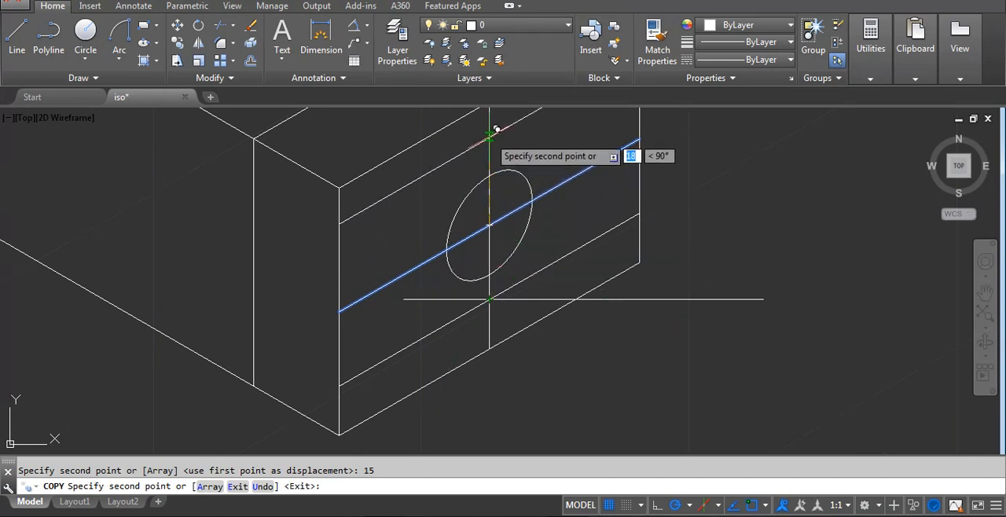
middle_click_drag(511, 186, 520, 271)
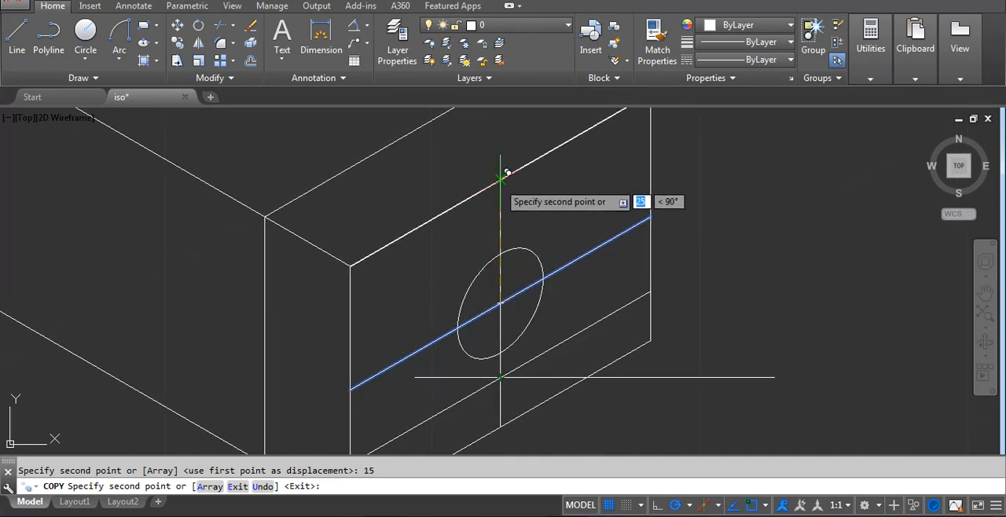
left_click(500, 179)
key("Return")
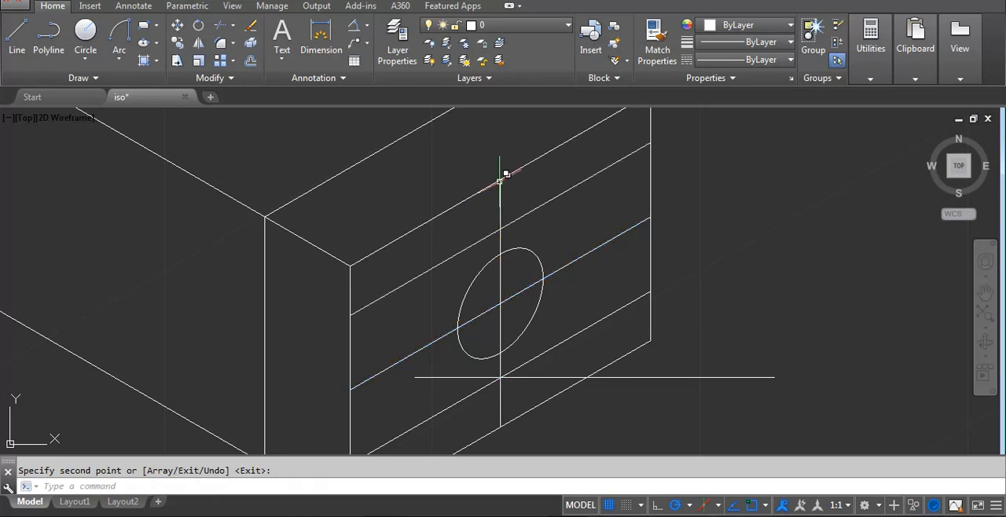
Copy the end face's vertical centre line 15 to each side along the 30° centre line.
left_click_drag(502, 269, 509, 276)
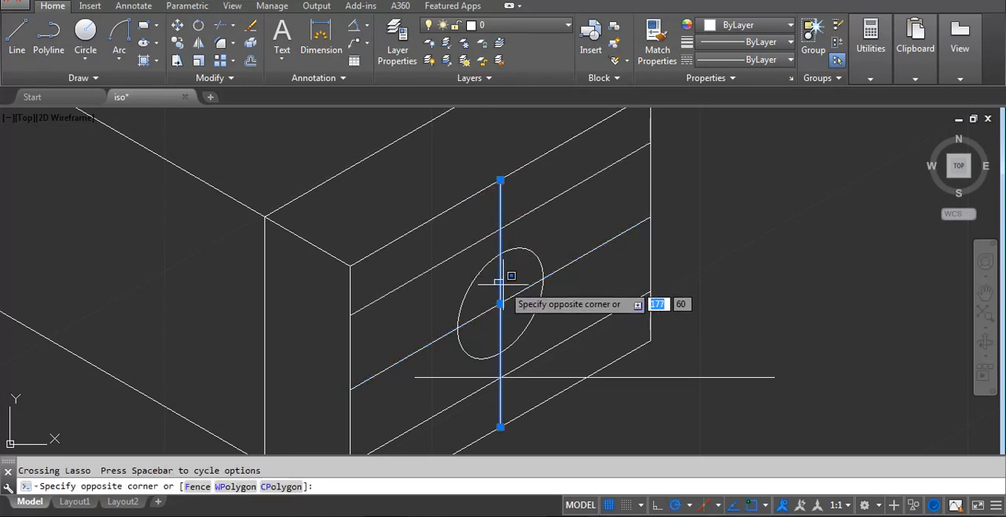
key("Return")
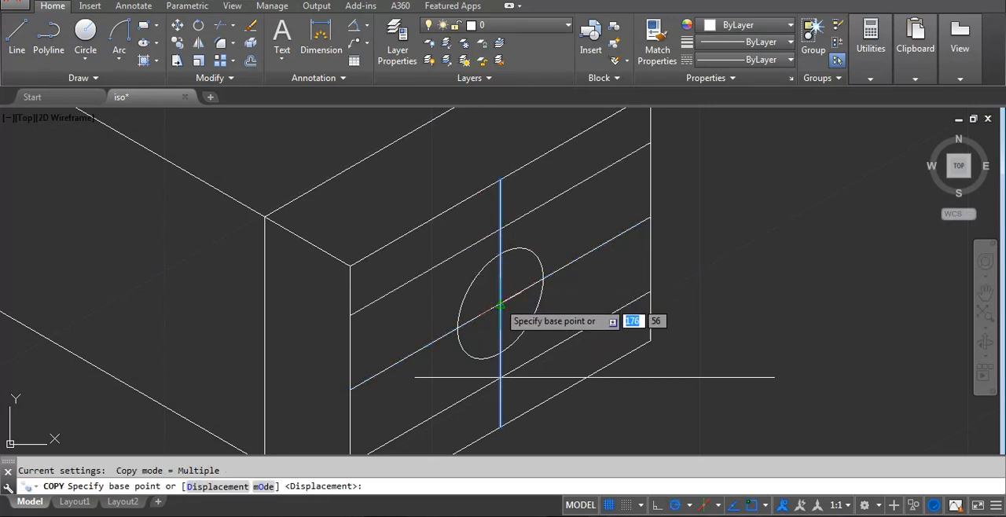
left_click(500, 303)
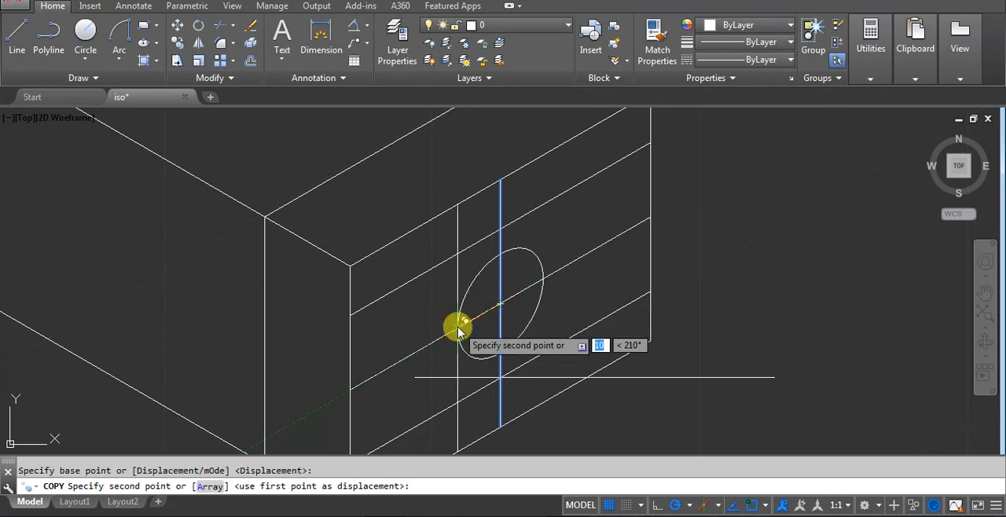
type("15")
key("Return")
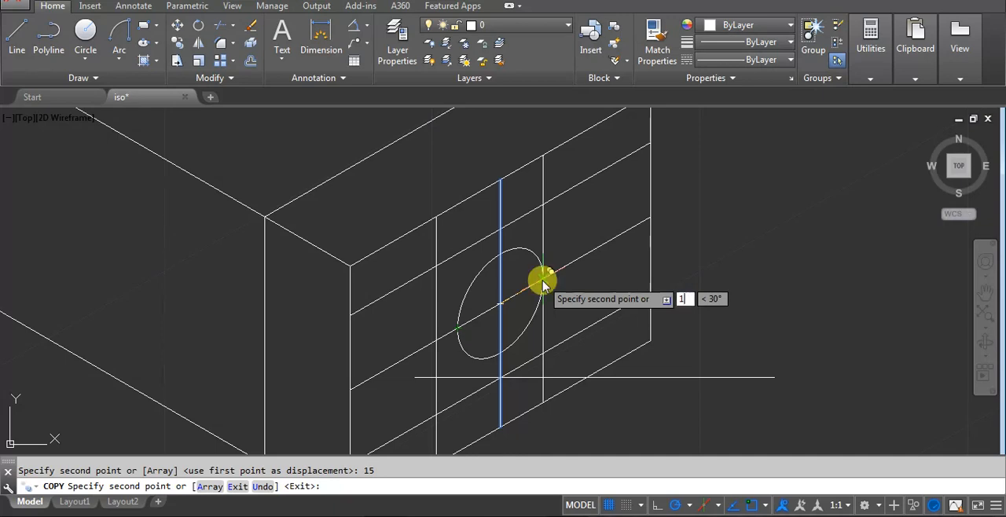
key("Return")
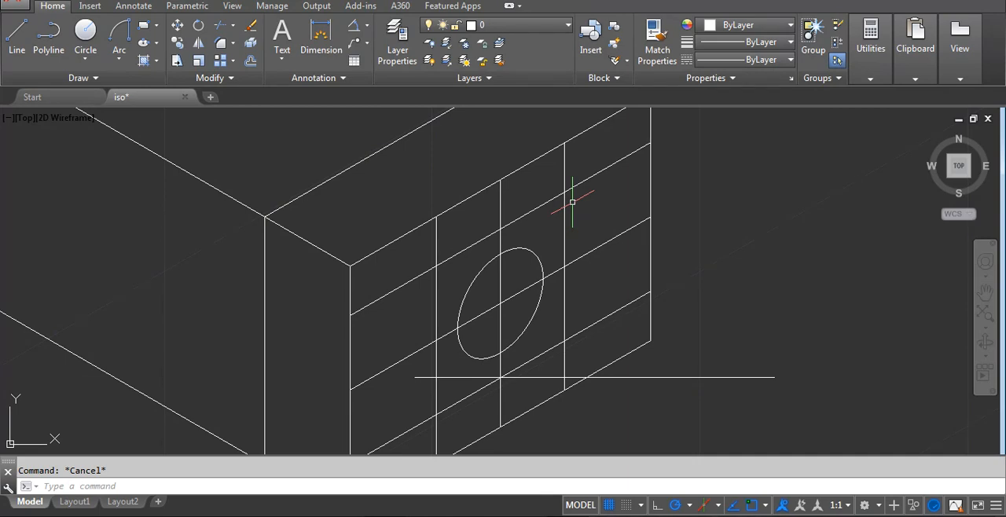
Trim the three vertical lines above the upper copied 30° line, and that line's overhang beyond the far vertical.
key("Return")
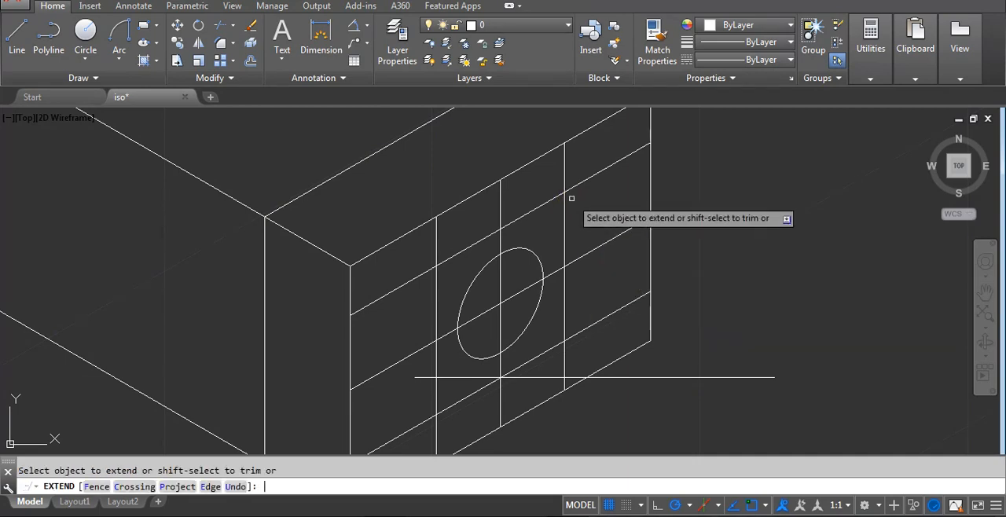
key("Escape")
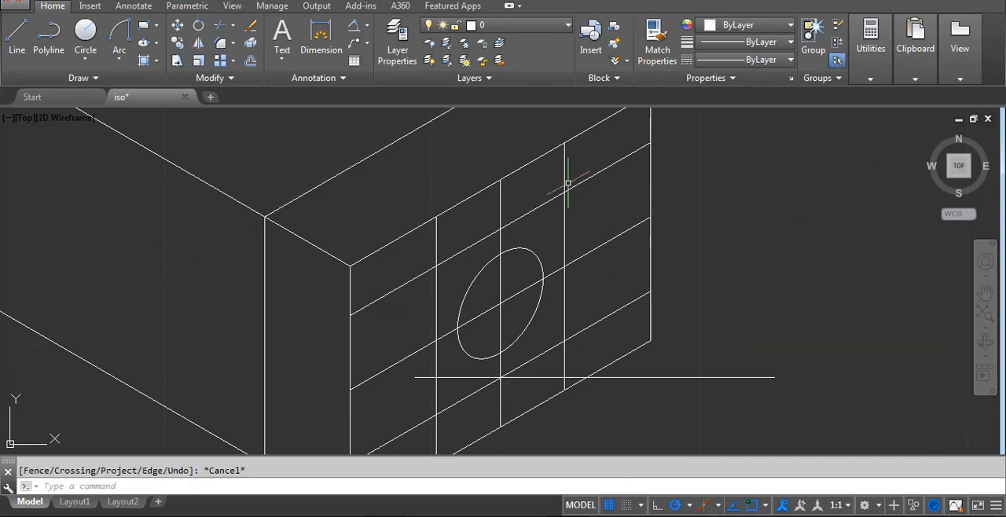
type("tr")
key("Return")
key("Return")
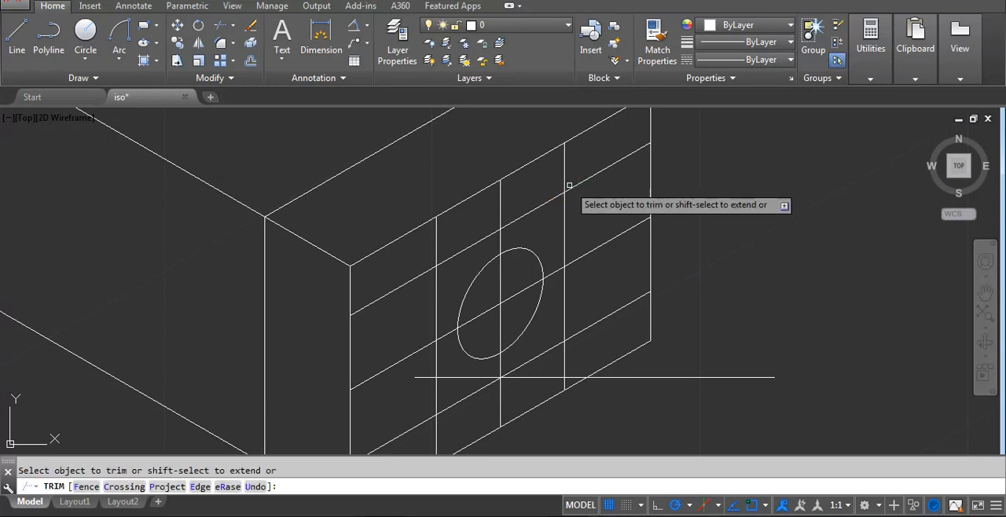
left_click(502, 202)
left_click(484, 227)
left_click(438, 229)
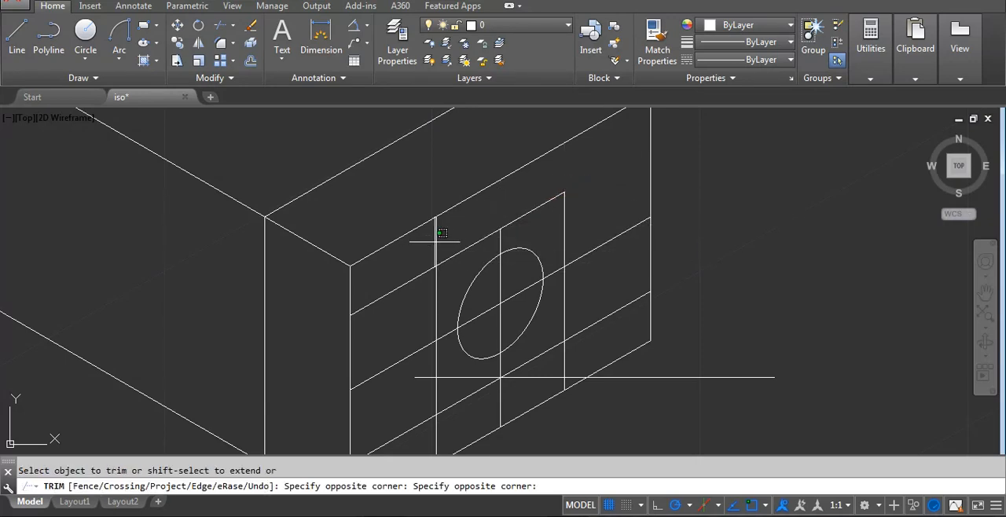
left_click(430, 262)
Trim the 30° and vertical line overhangs outside the isometric square around the end face hole.
left_click(428, 273)
left_click(433, 343)
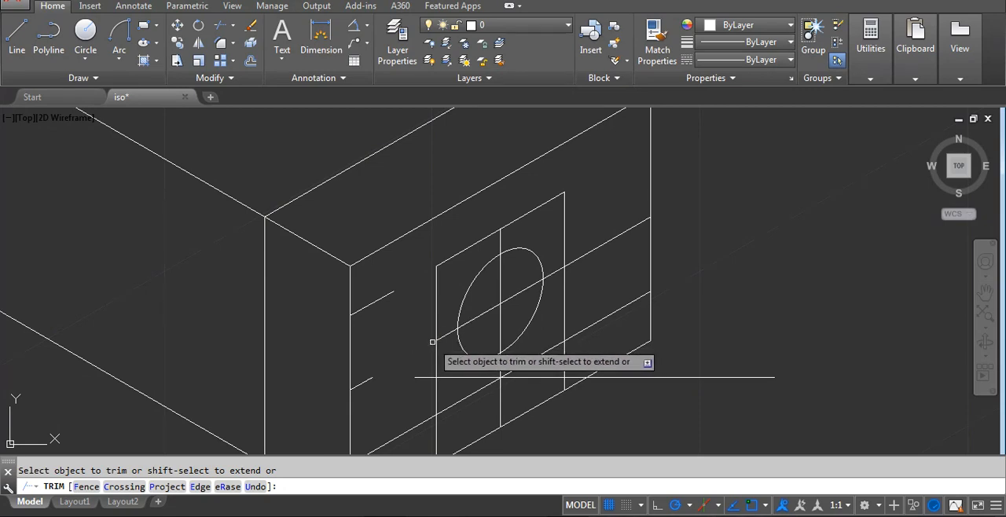
left_click(428, 417)
left_click(435, 420)
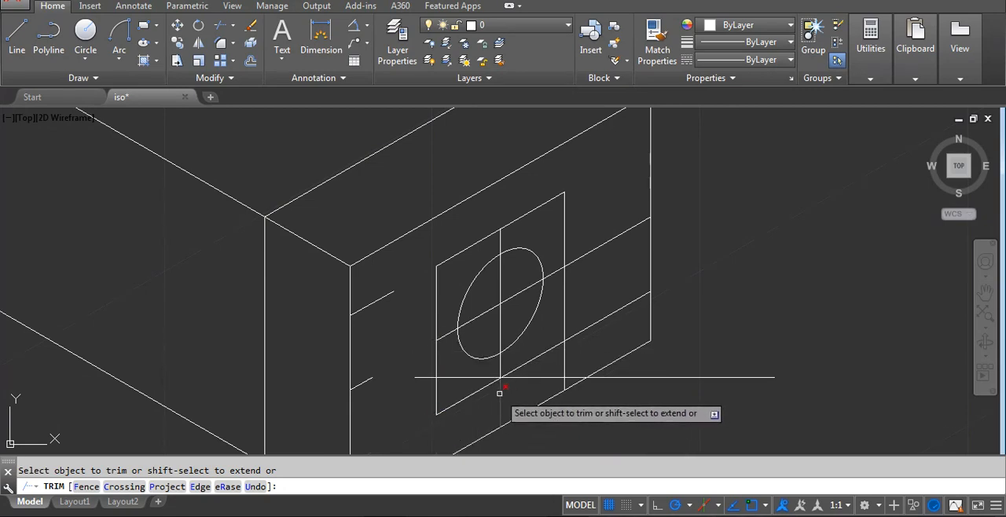
left_click(499, 392)
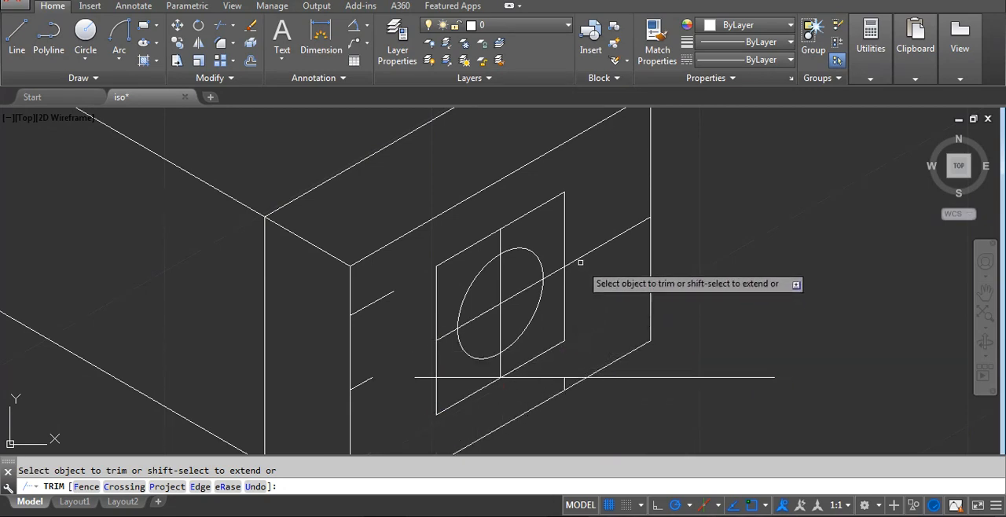
Erase the leftover line stubs around the isometric square and the horizontal construction line beneath the hole.
key("Return")
type("e")
key("Return")
left_click(379, 291)
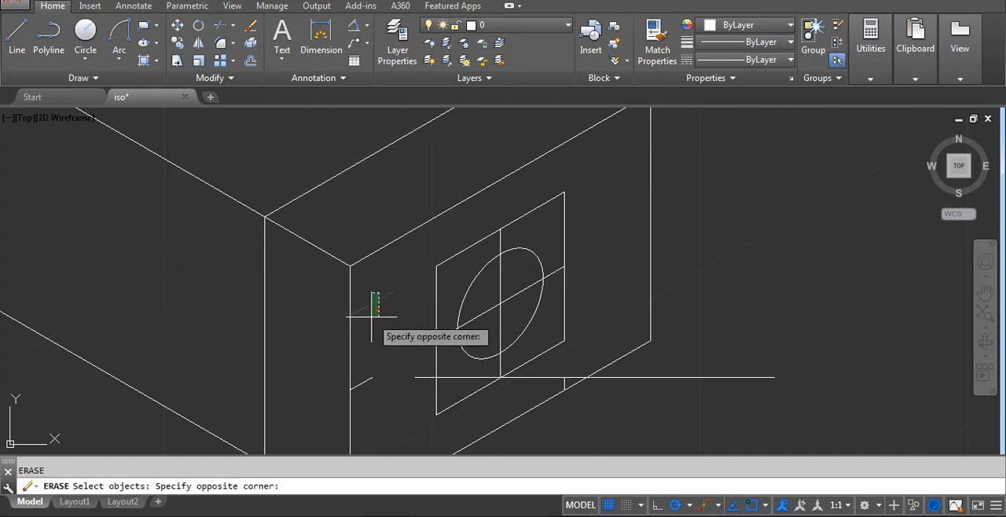
left_click(373, 318)
key("Return")
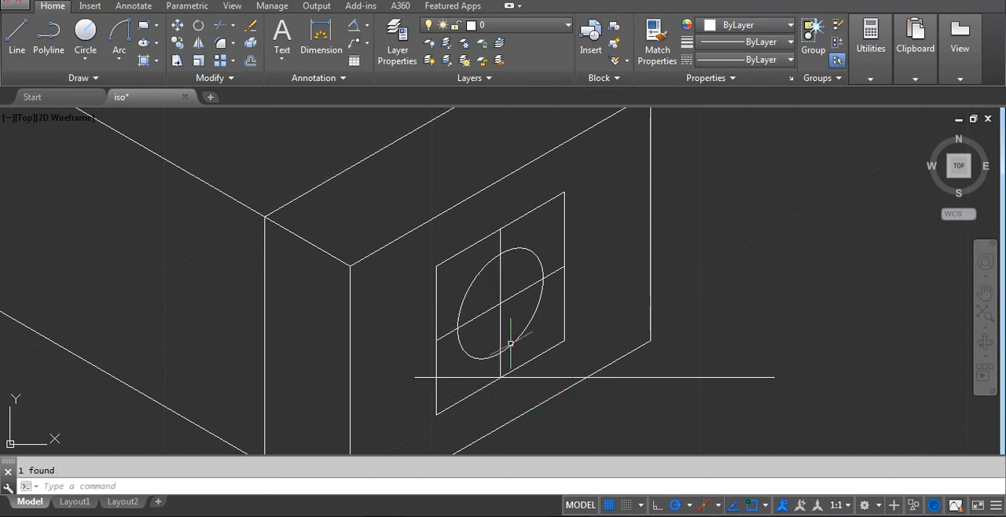
middle_click_drag(520, 384, 547, 353)
left_click(743, 332)
left_click(726, 357)
key("Delete")
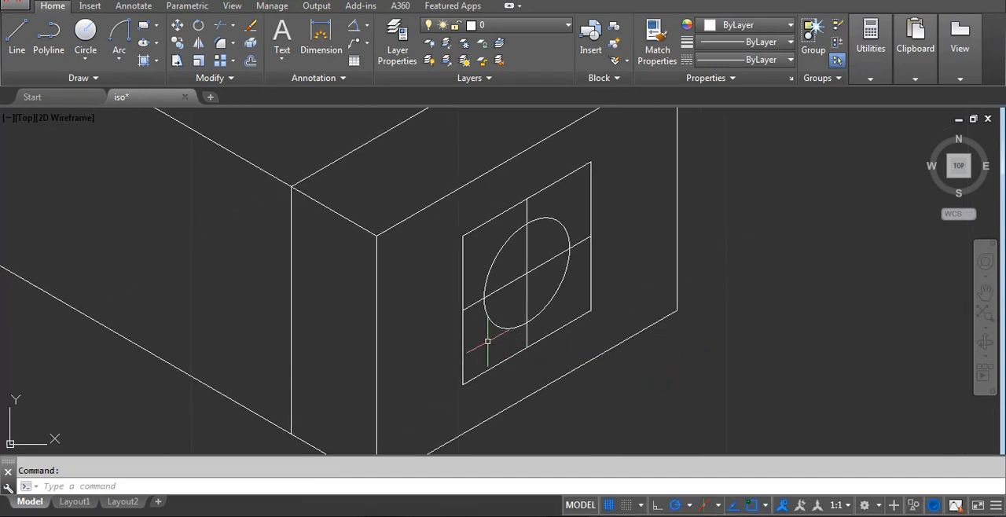
Delete the four outer edges of the end face: both verticals and the upper and lower 30° lines.
scroll(511, 318, "down", 4)
scroll(507, 321, "up", 3)
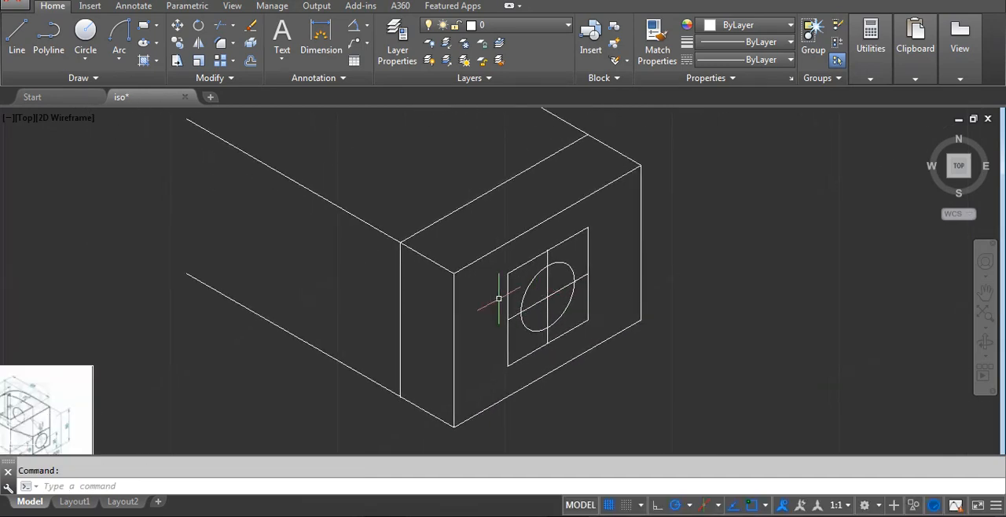
left_click(460, 304)
left_click(454, 298)
left_click(480, 258)
left_click(482, 240)
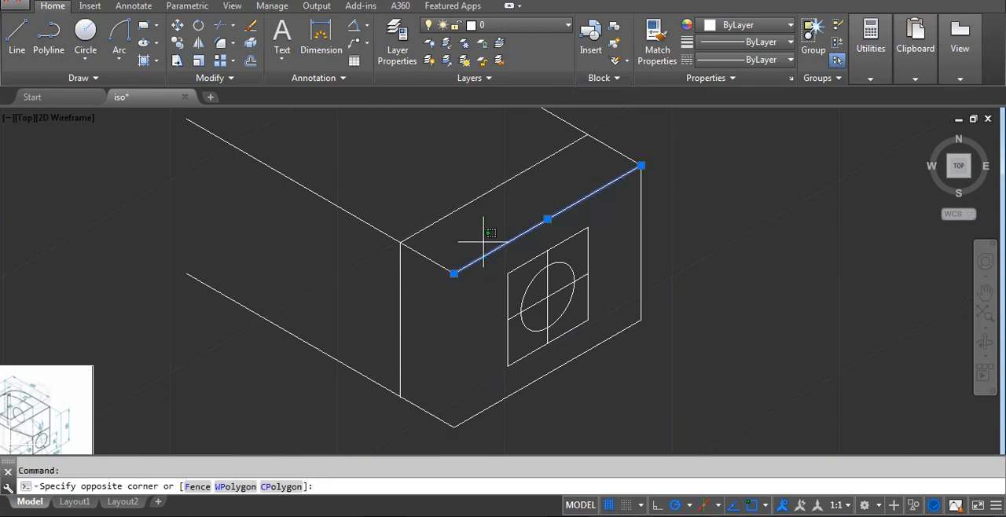
left_click(539, 254)
key("Delete")
left_click(643, 216)
left_click(638, 220)
key("Delete")
left_click(627, 352)
left_click(623, 331)
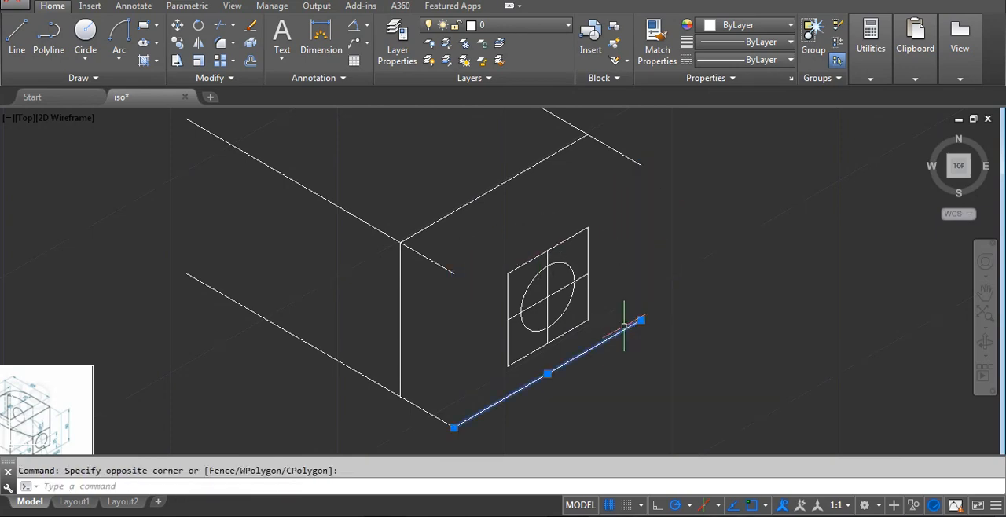
key("Delete")
Trim the three receding edges back to the inner vertical and inner 30° edge, and erase the detached stub at the base.
type("te cor")
key("Return")
key("Return")
left_click(422, 411)
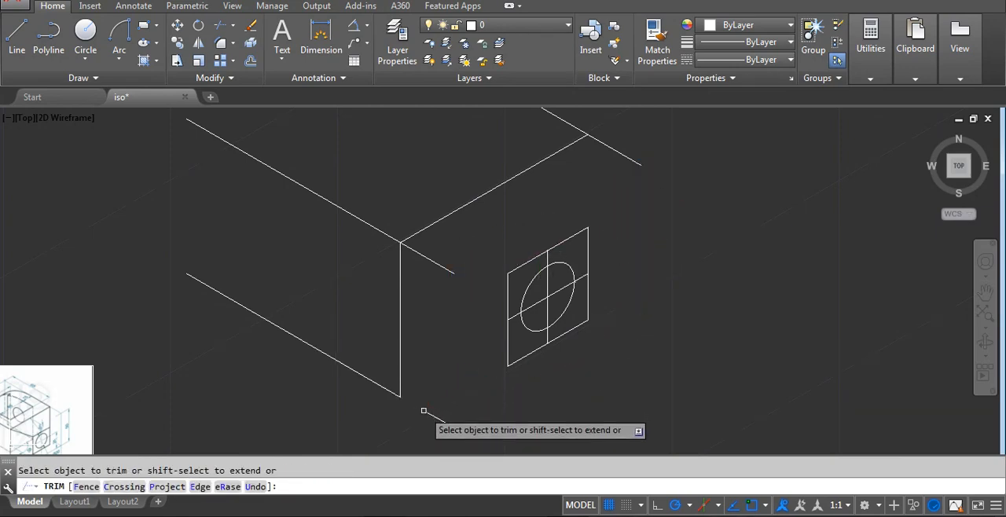
left_click(419, 255)
left_click(421, 256)
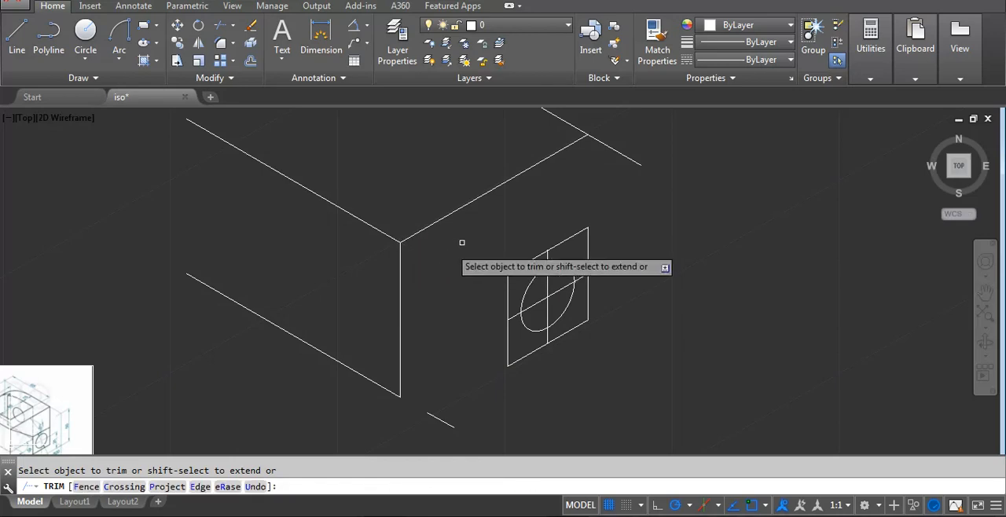
left_click(609, 138)
left_click(596, 161)
key("Return")
left_click(454, 419)
left_click(444, 430)
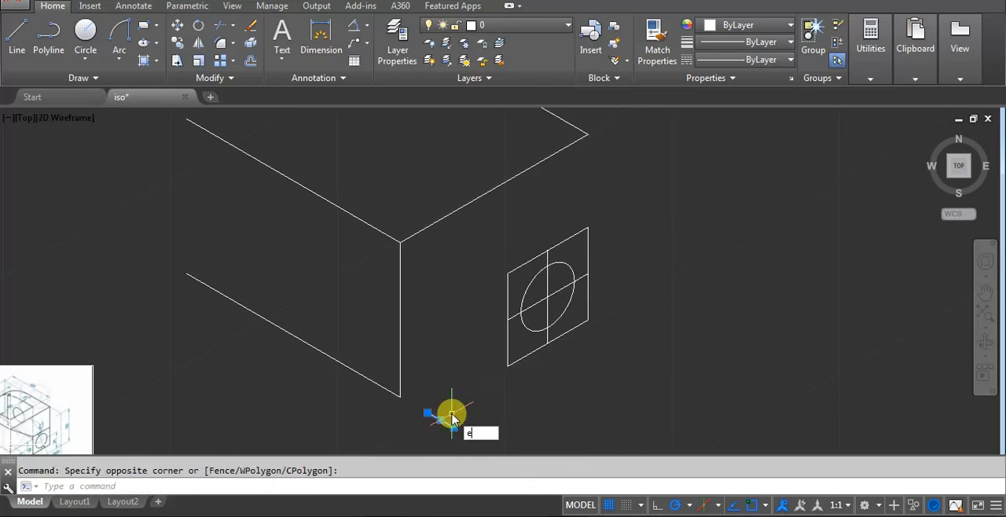
key("Return")
Draw lines from the lower and upper ends of the inner vertical edge to the square's near lower and near upper corners.
type("l")
key("Return")
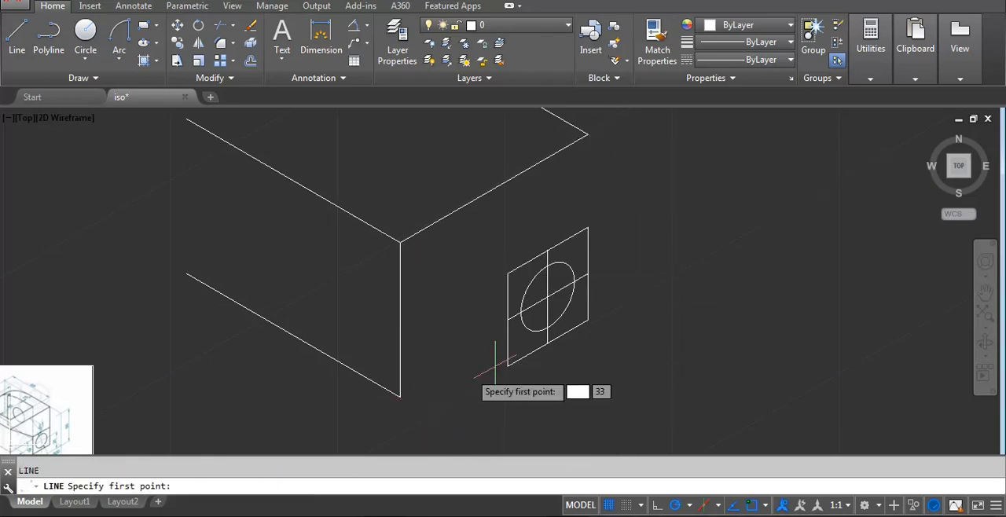
left_click(400, 396)
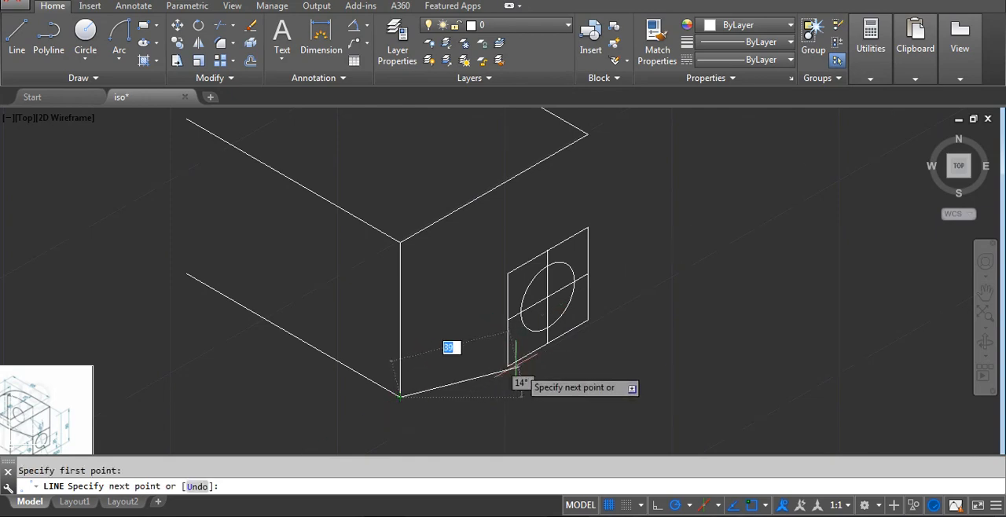
left_click(507, 365)
key("Return")
key("Return")
left_click(400, 240)
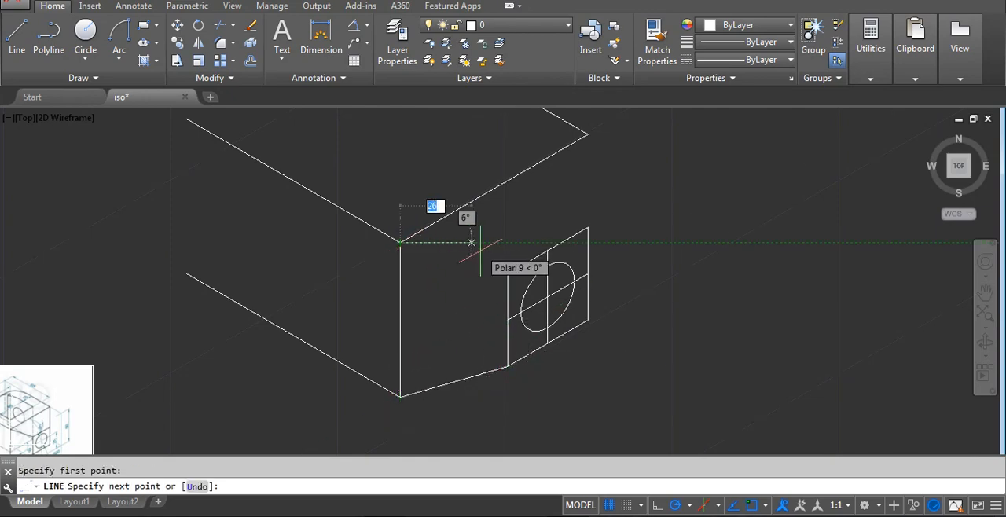
left_click(507, 273)
key("Return")
Draw a vertical line from the inner 30° edge's far end down to the square's far upper corner.
key("Return")
left_click(587, 134)
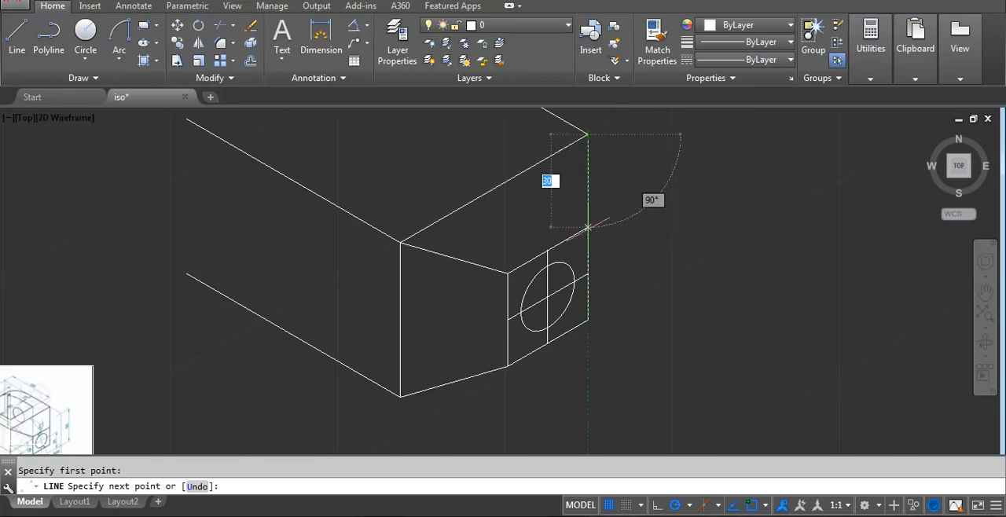
left_click(587, 227)
key("Return")
Examine the reference image's dimensions around the end face hole and compare them with the drawn bracket.
scroll(308, 402, "down", 2)
middle_click_drag(308, 402, 462, 313)
scroll(284, 338, "up", 6)
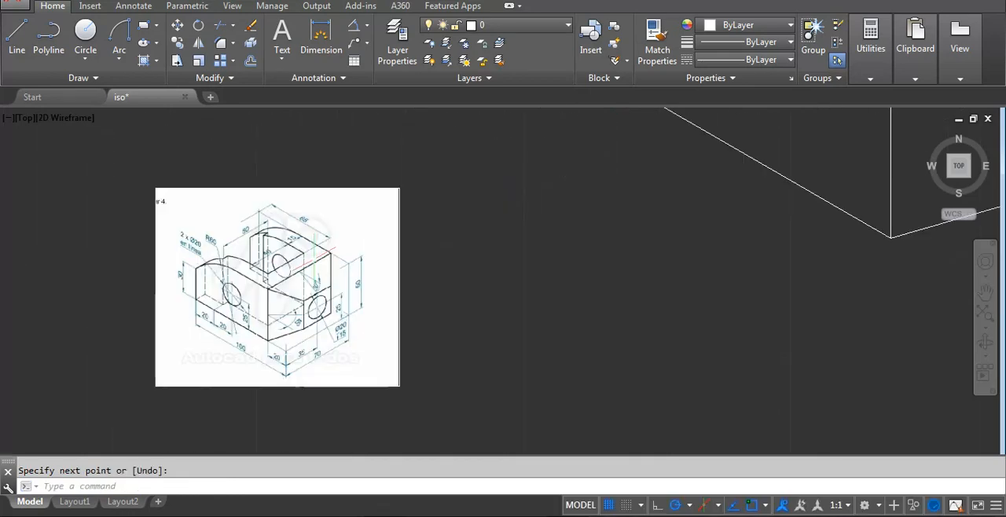
scroll(298, 324, "down", 6)
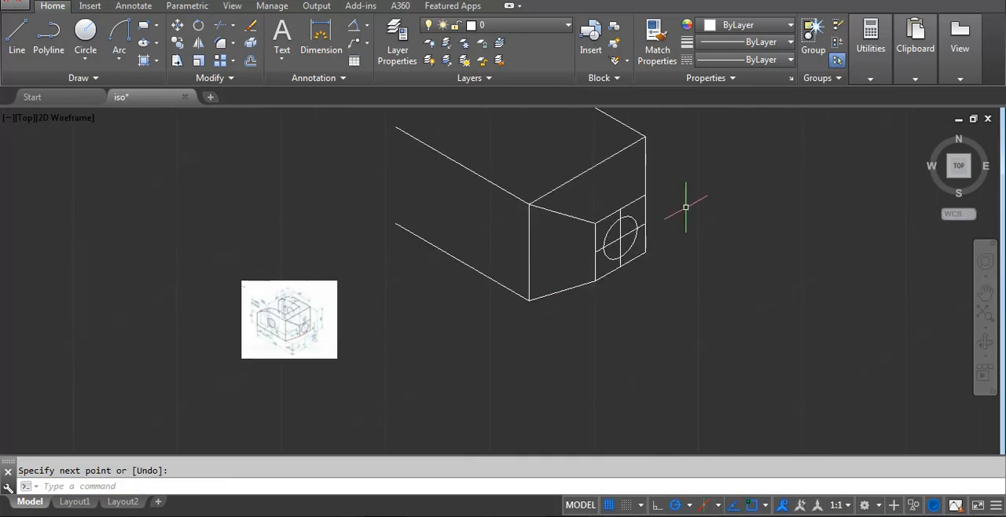
scroll(301, 323, "up", 6)
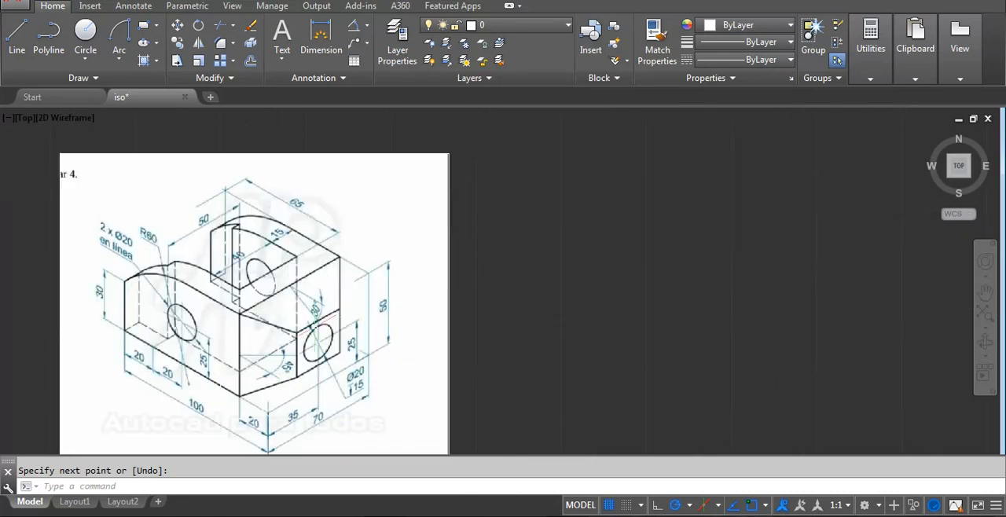
scroll(315, 329, "down", 6)
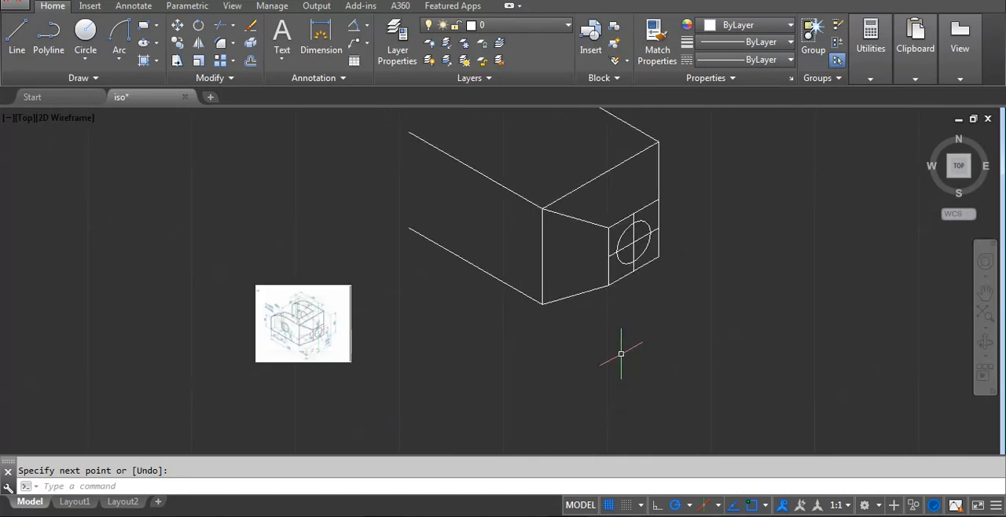
scroll(620, 259, "down", 2)
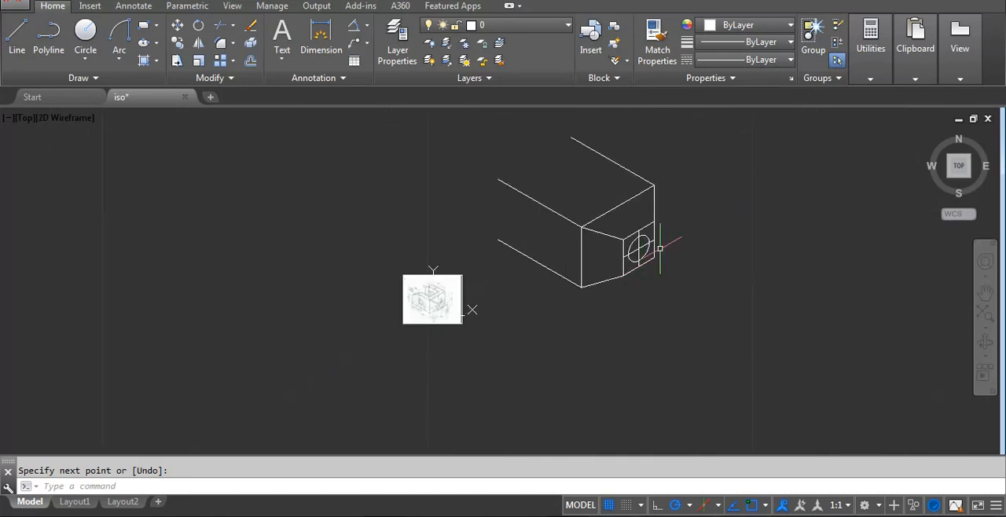
Add an aligned dimension from the far end of the hole's 30° centre line to the square's far lower corner.
scroll(623, 201, "up", 6)
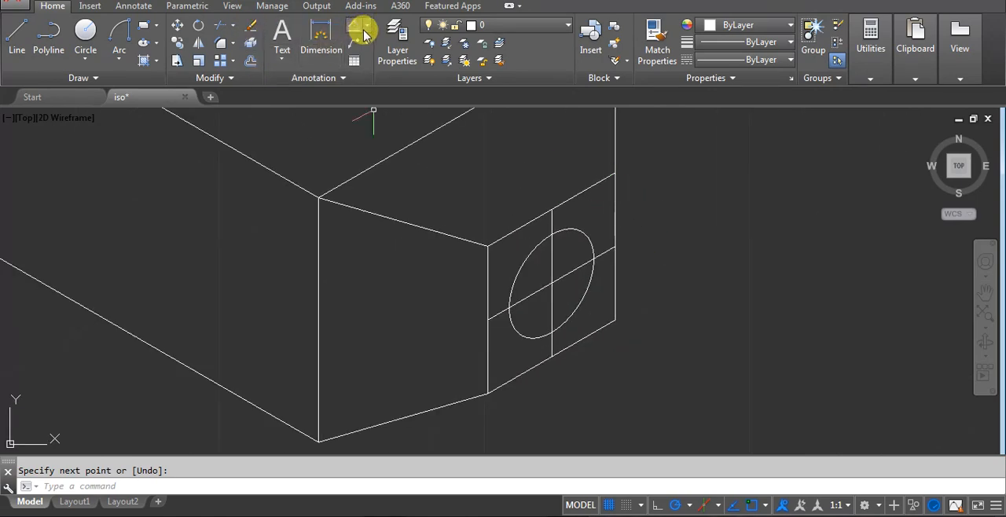
left_click(364, 34)
left_click(369, 73)
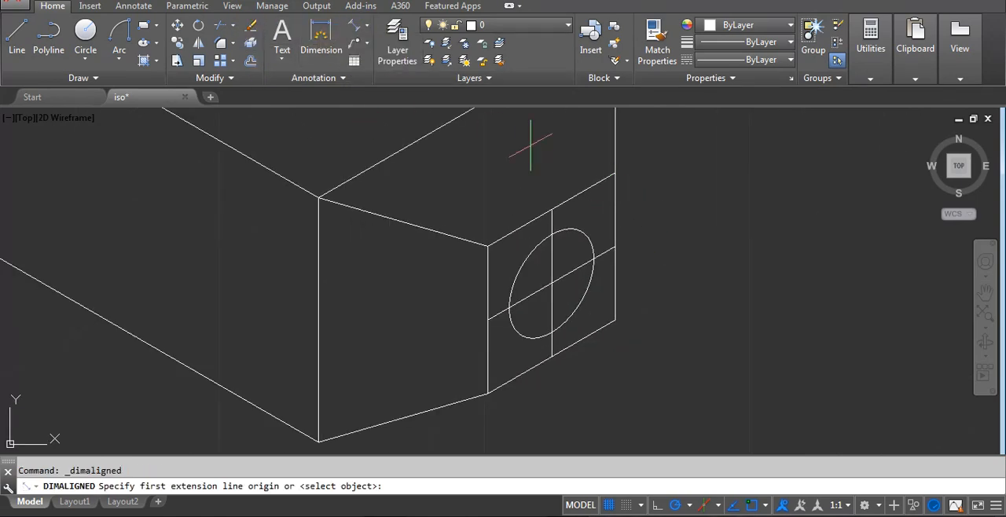
left_click(614, 246)
left_click(614, 319)
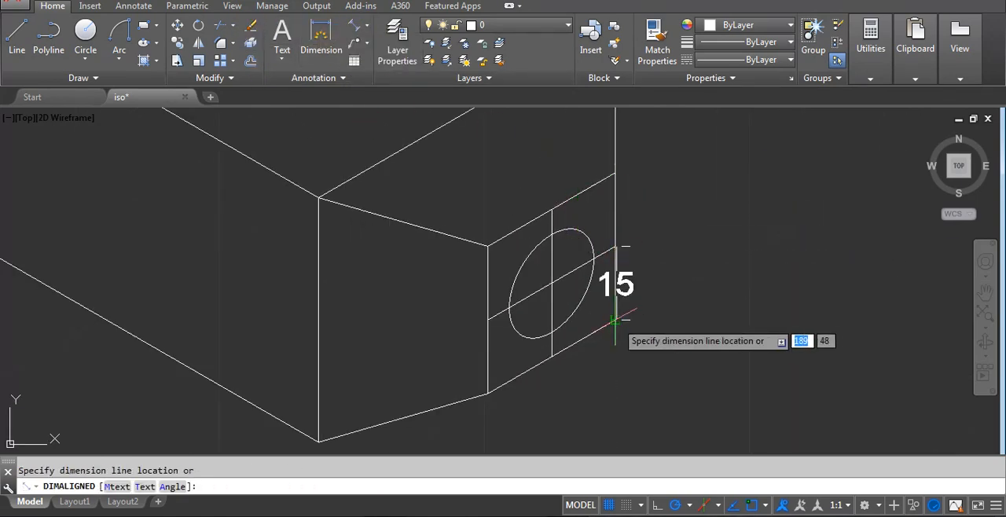
left_click(694, 250)
Draw a 20-unit line at 330° from the base of the inner vertical edge.
scroll(609, 275, "down", 2)
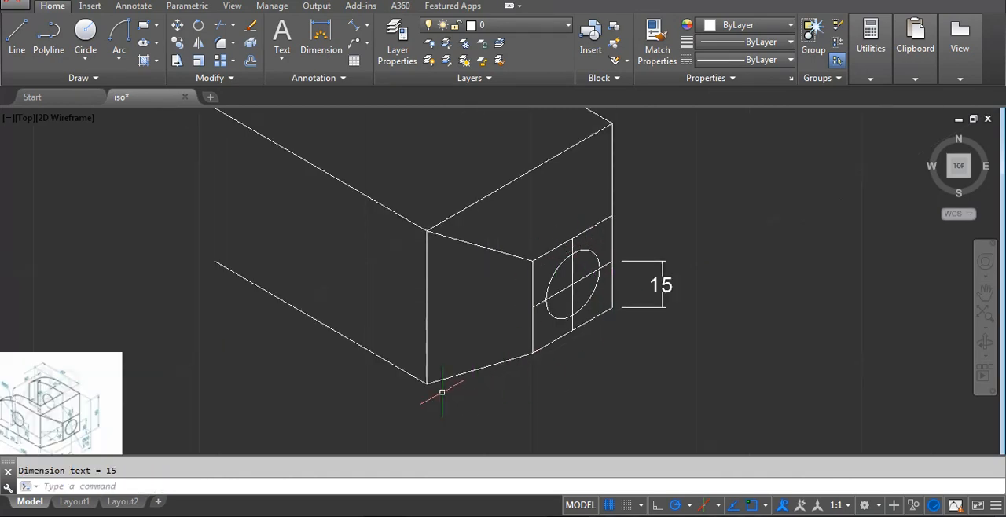
type("l")
key("Return")
left_click(426, 383)
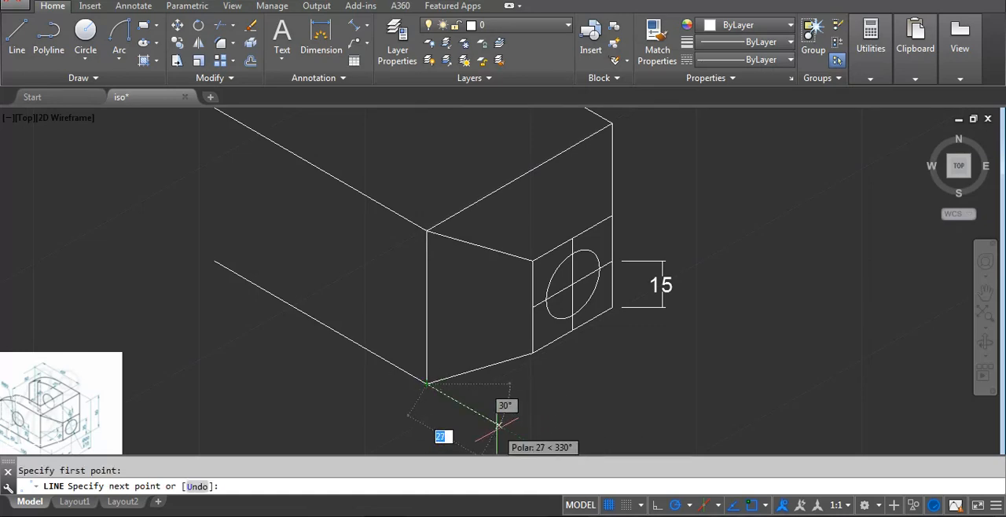
type("20")
key("Return")
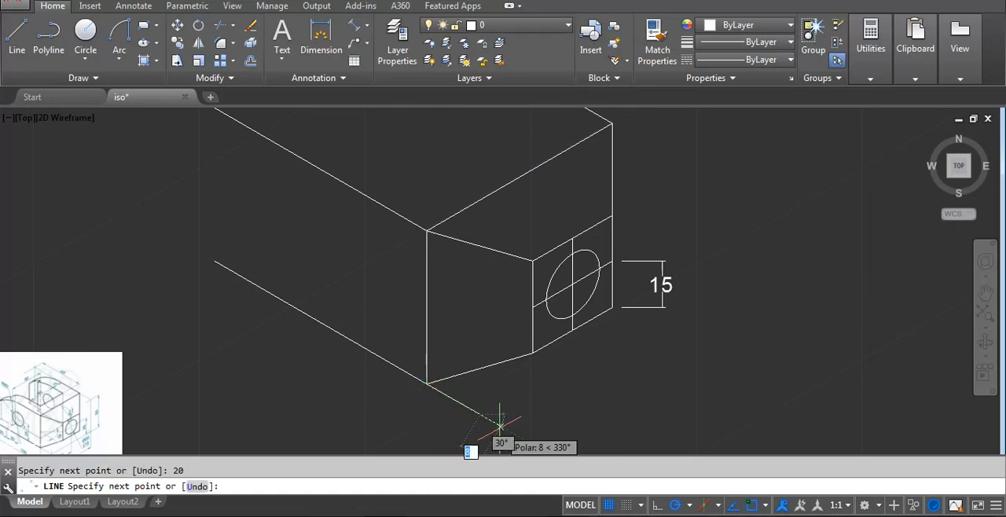
key("Return")
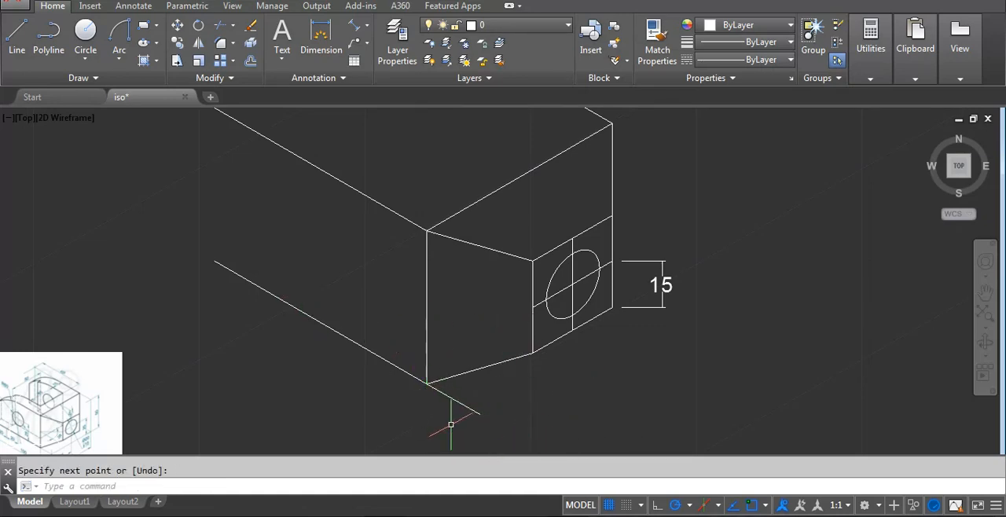
Draw a 30° base line about 57 long from the outer end of the 20-unit line, running below the square.
key("Return")
left_click(480, 413)
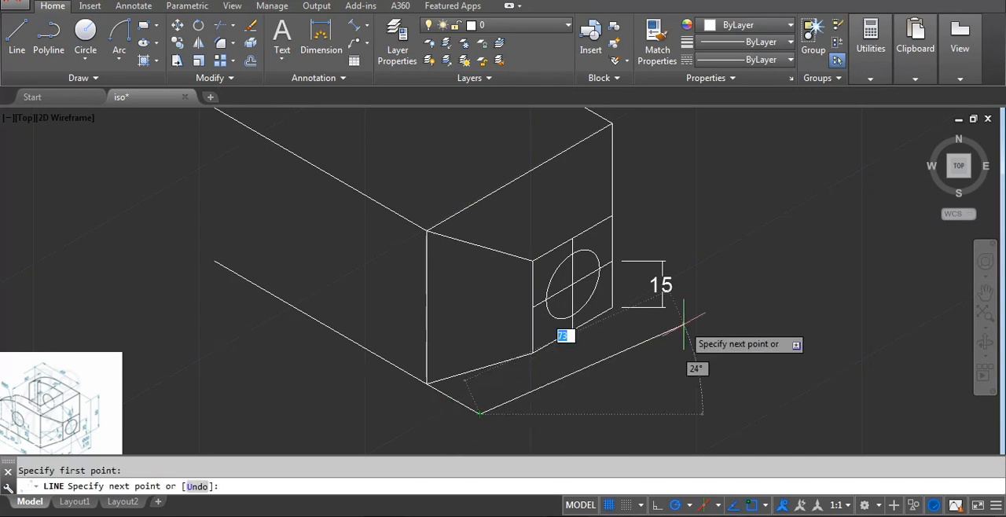
left_click(631, 327)
key("Return")
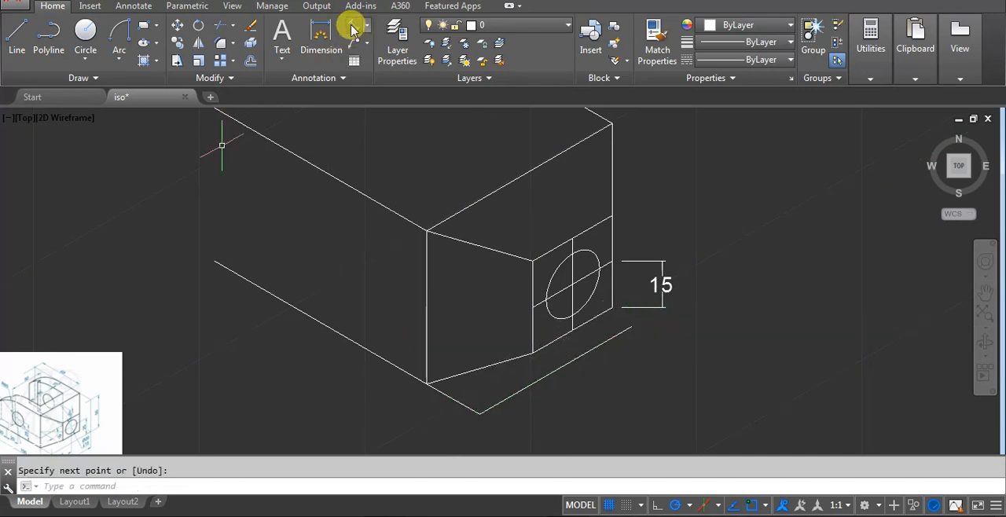
left_click(351, 30)
left_click(572, 284)
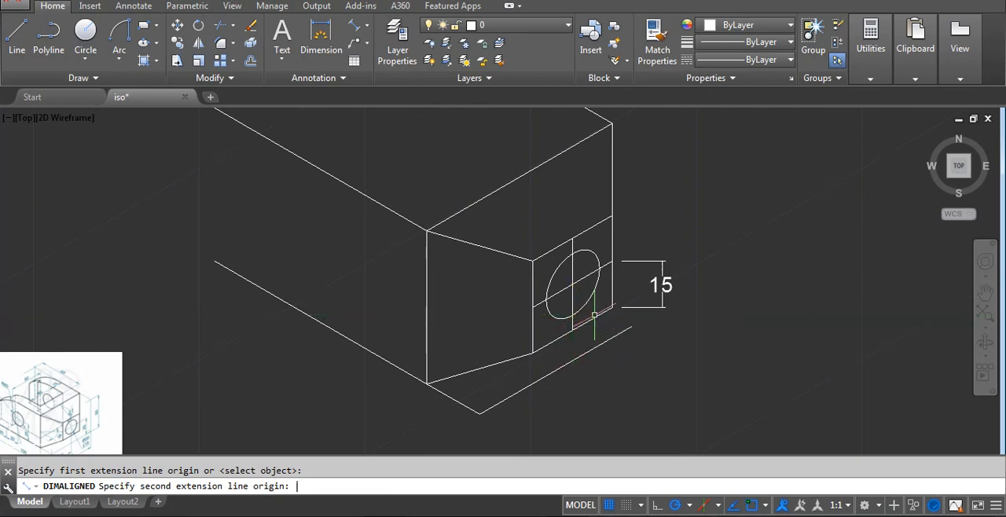
key("Escape")
scroll(595, 318, "up", 2)
key("Return")
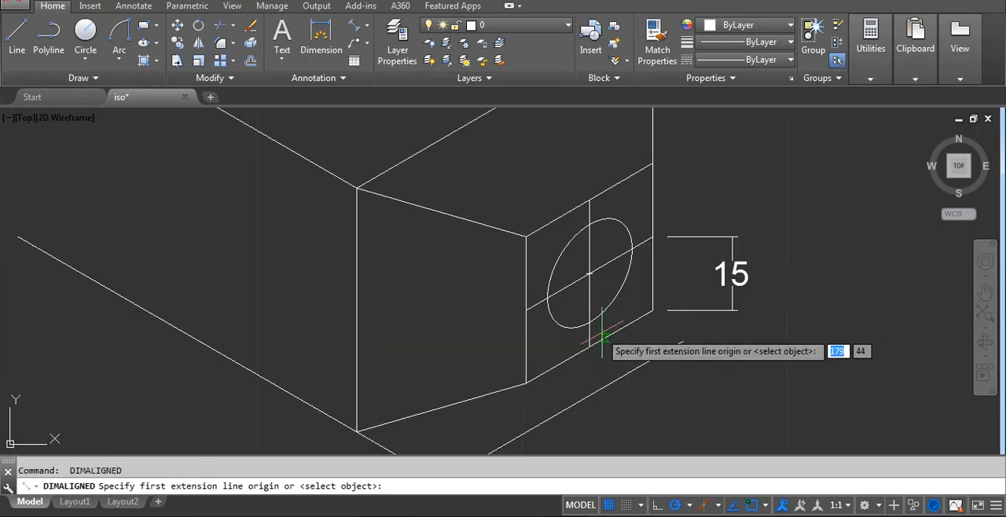
left_click(589, 273)
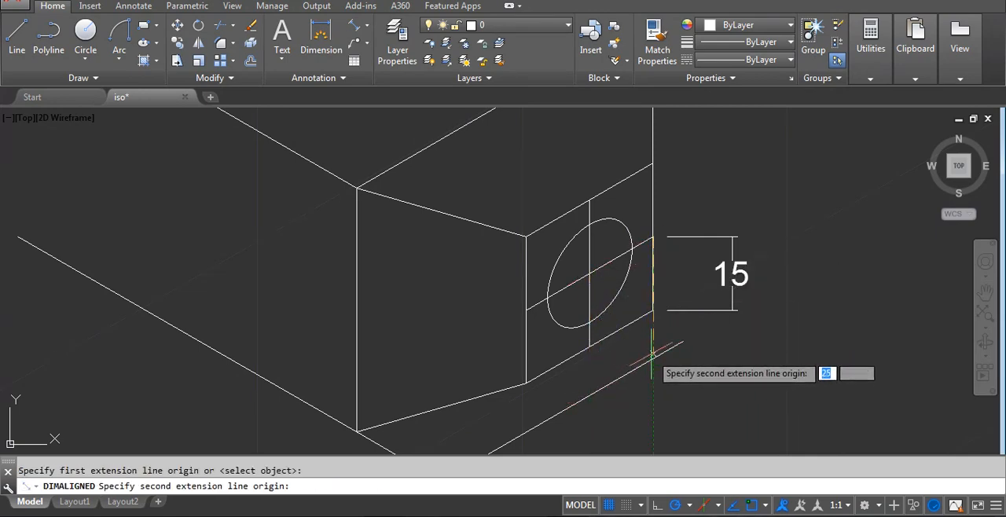
key("Escape")
Measure from the near end of the hole's 30° centre line down to the outer 30° base line with an aligned dimension.
middle_click_drag(457, 348, 498, 258)
key("Return")
left_click(568, 222)
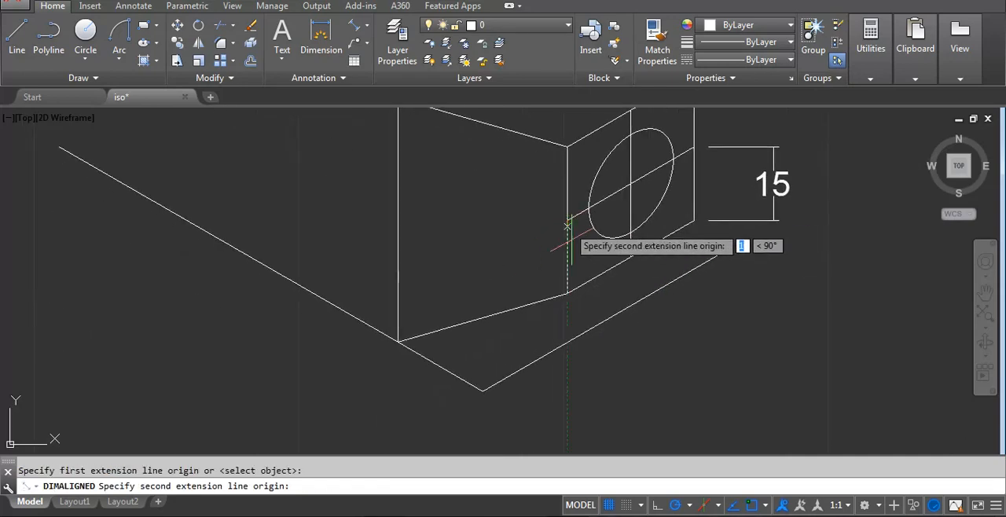
left_click(562, 343)
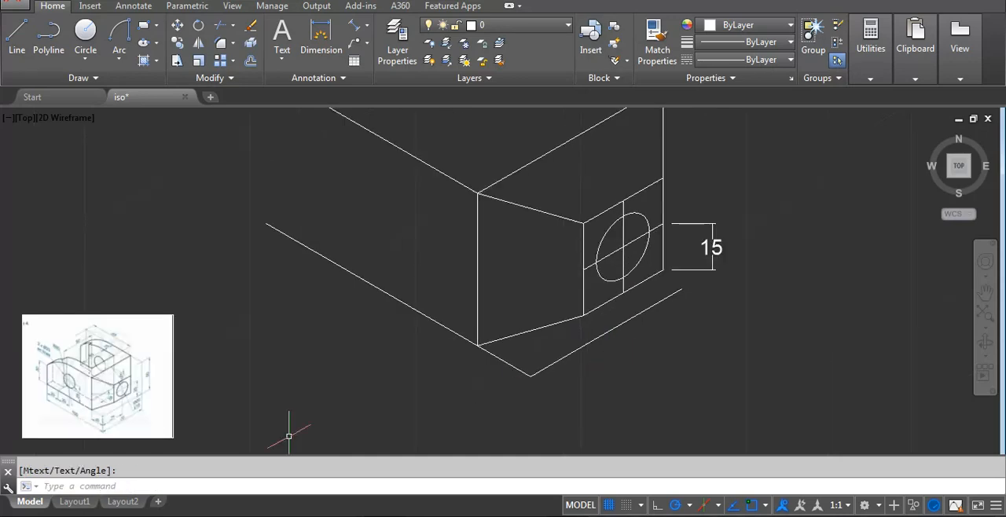
Erase the outer 30° base line and the short 20-unit line below the angled end.
scroll(98, 422, "up", 4)
scroll(193, 384, "down", 4)
middle_click_drag(726, 337, 649, 418)
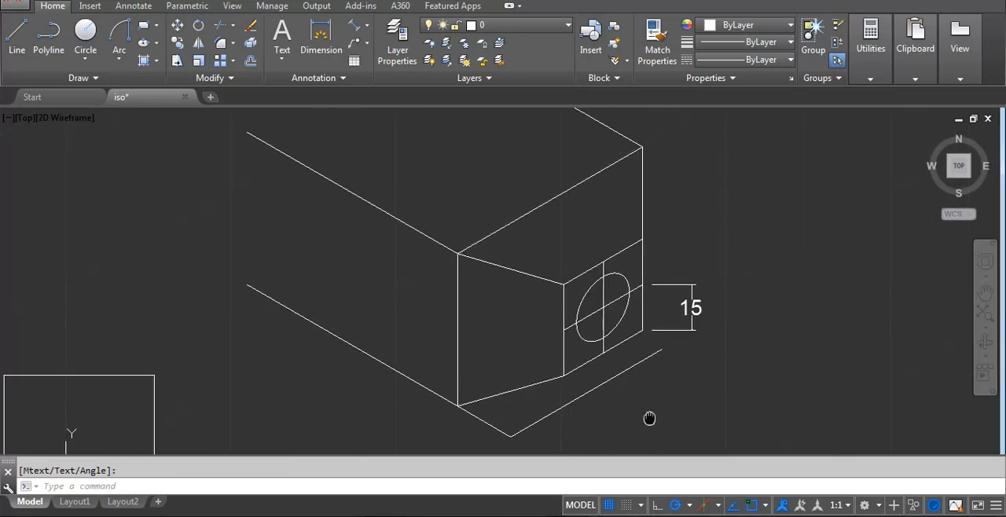
middle_click_drag(597, 303, 664, 250)
type("e")
key("Return")
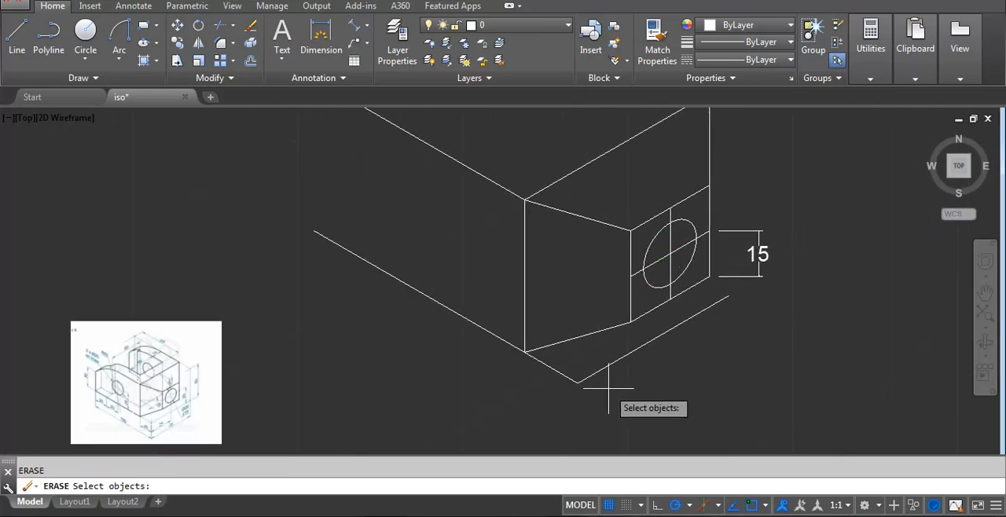
left_click(608, 388)
left_click(591, 367)
key("Return")
left_click(588, 382)
left_click(570, 369)
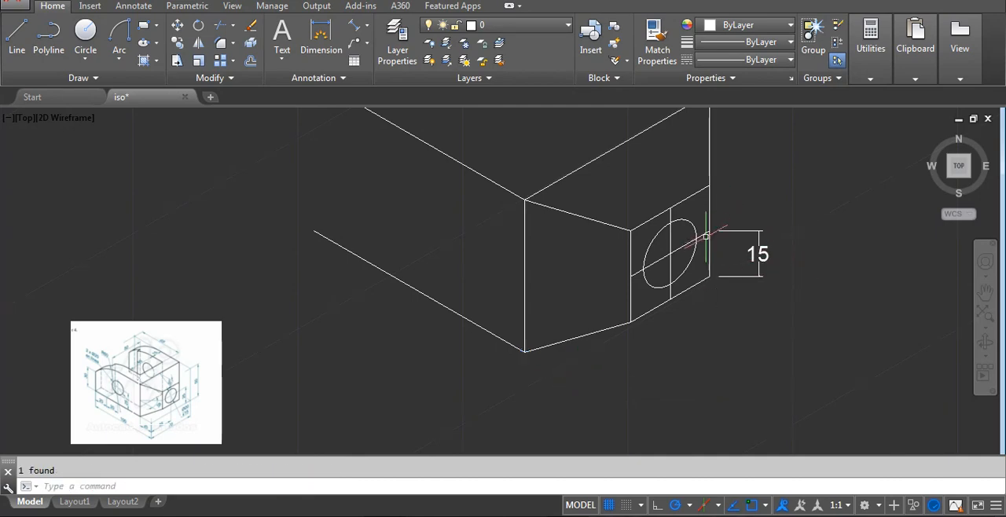
Erase the aligned dimension beside the hole's square.
middle_click_drag(635, 280, 673, 359)
scroll(682, 314, "down", 2)
scroll(758, 349, "up", 2)
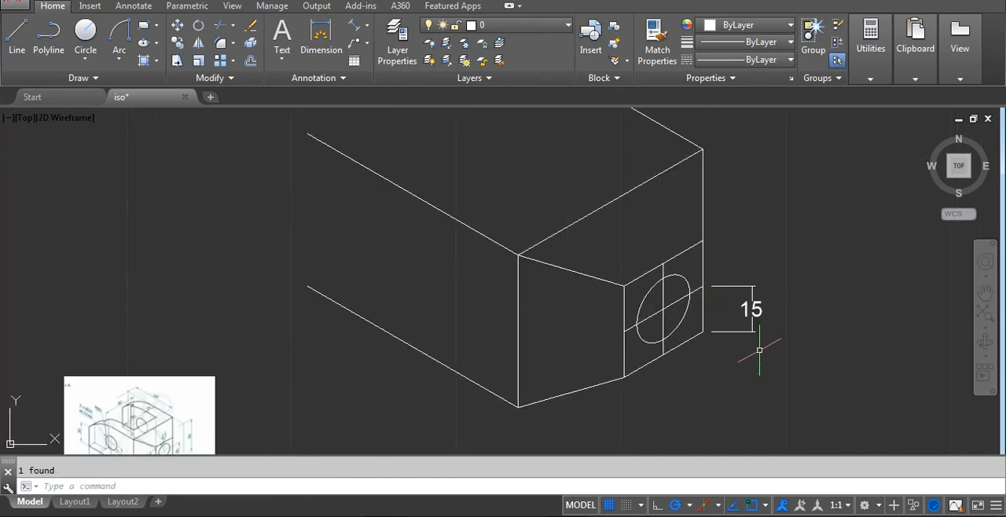
left_click(734, 338)
left_click(727, 310)
key("Return")
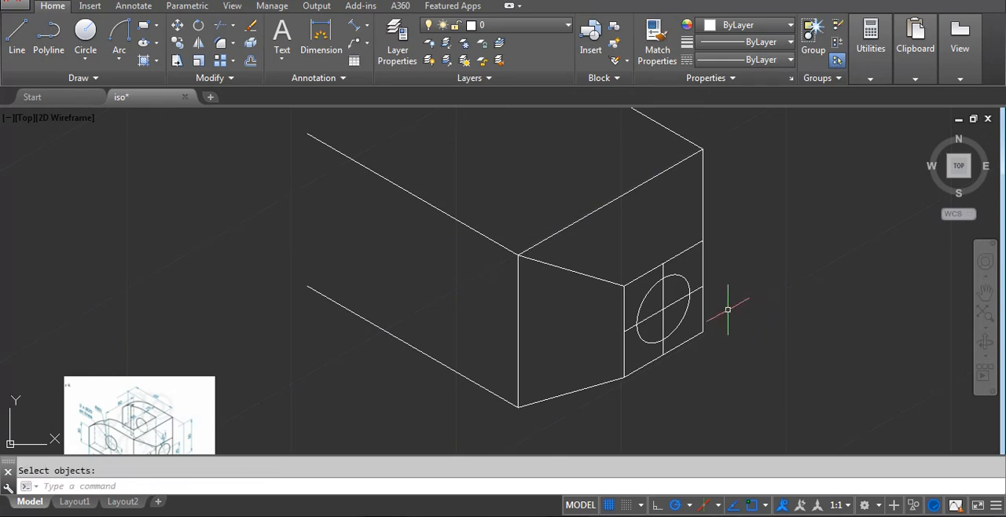
Change the linetype of the hole's two centre lines to CENTERX2.
scroll(696, 289, "up", 4)
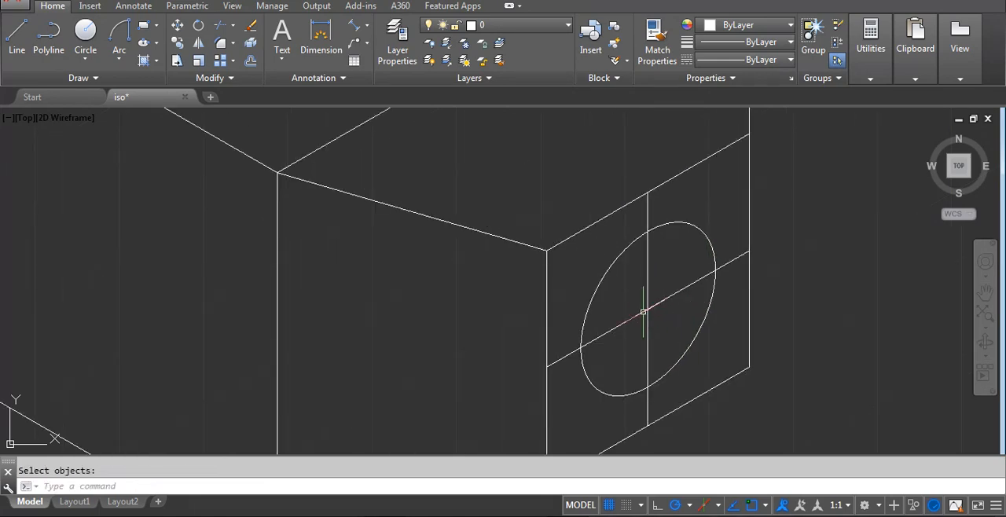
scroll(647, 314, "down", 4)
middle_click_drag(135, 385, 193, 294)
scroll(192, 324, "up", 8)
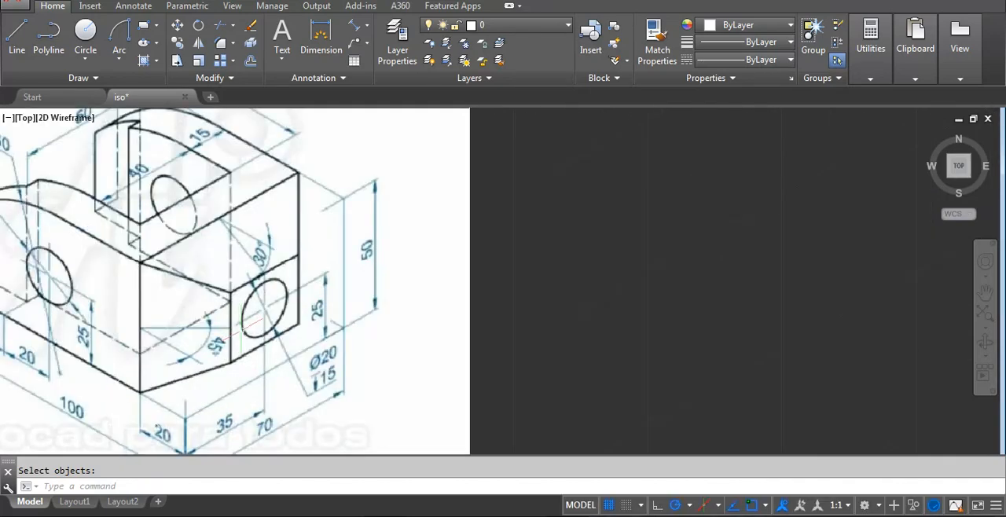
scroll(258, 338, "down", 6)
middle_click_drag(629, 279, 433, 411)
scroll(588, 314, "up", 4)
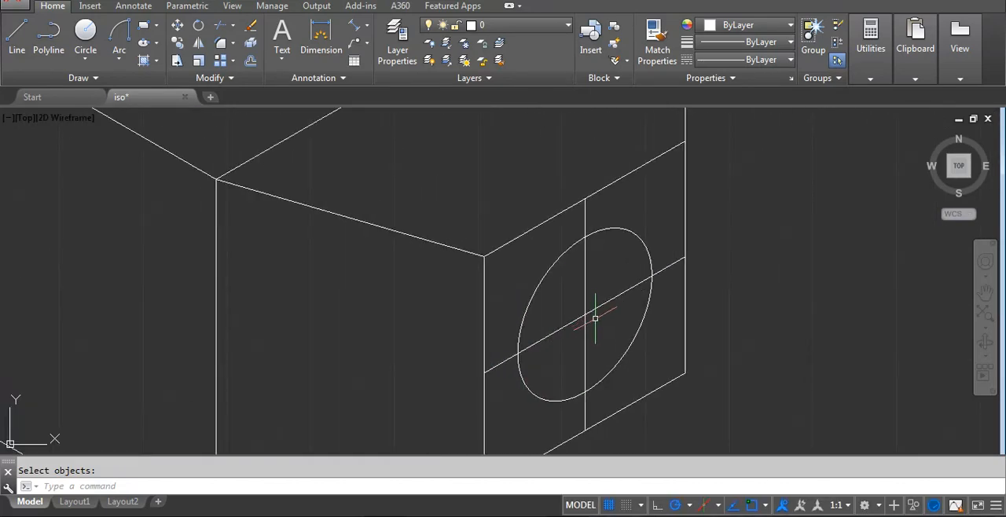
left_click(596, 319)
left_click(567, 291)
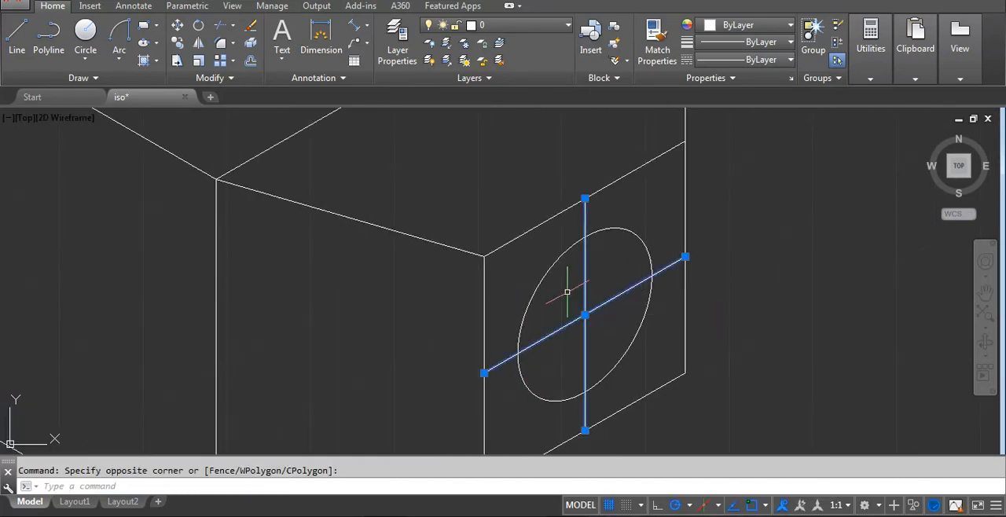
left_click(749, 61)
left_click(758, 118)
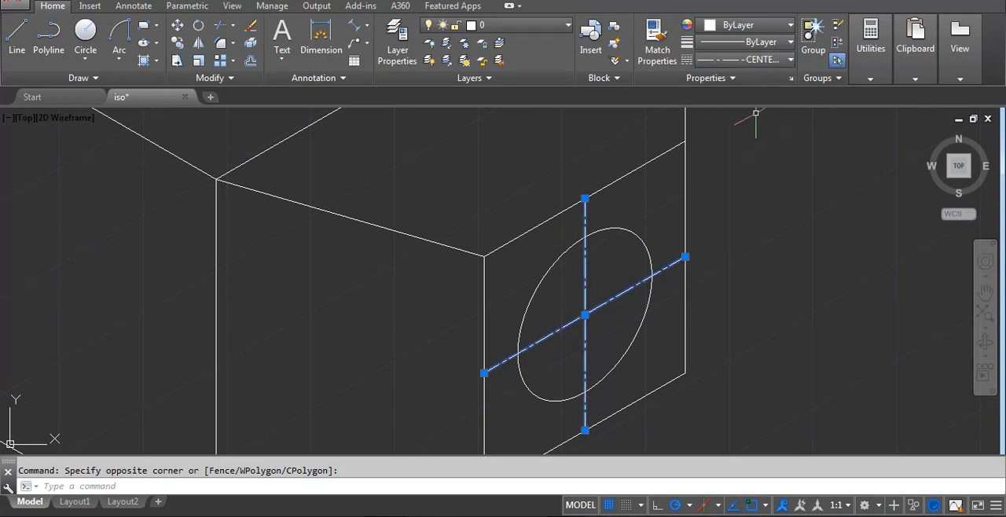
key("Escape")
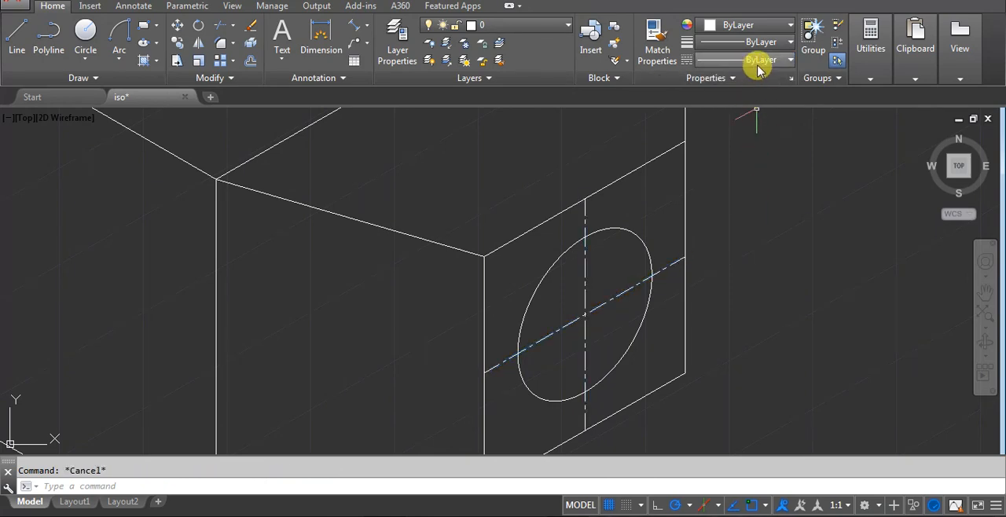
Look through the loadable linetypes in the Linetype Manager, locating CENTERX2 and DASHEDX2, without loading any.
left_click(758, 63)
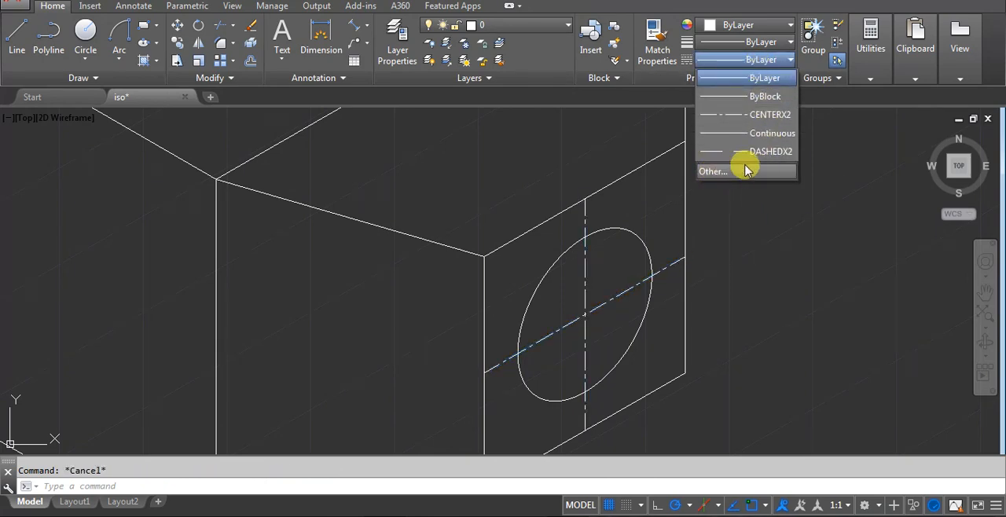
left_click(744, 169)
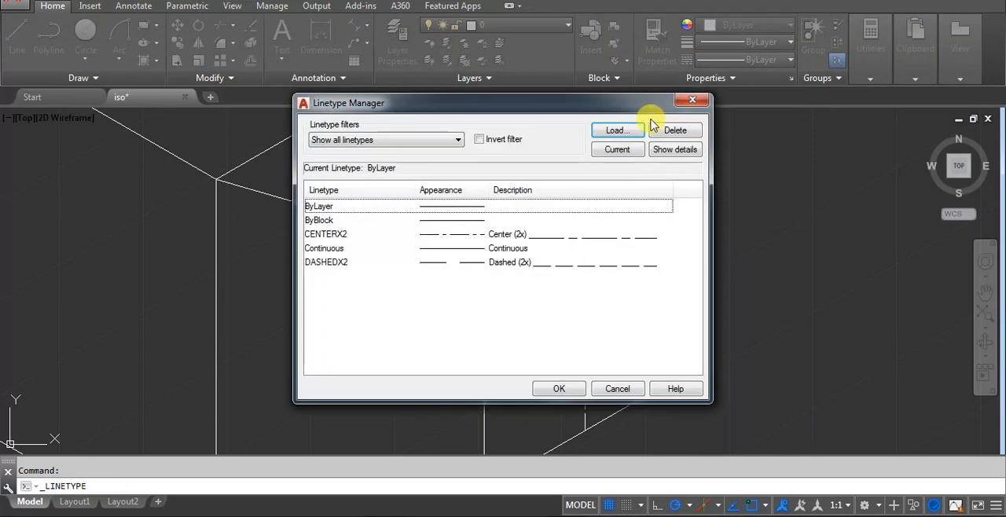
left_click(617, 130)
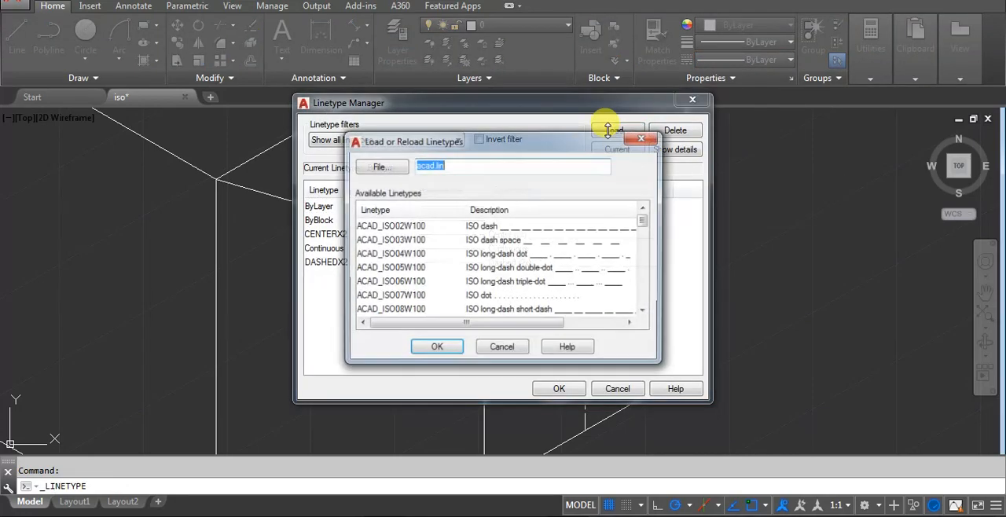
scroll(414, 259, "down", 6)
left_click(375, 269)
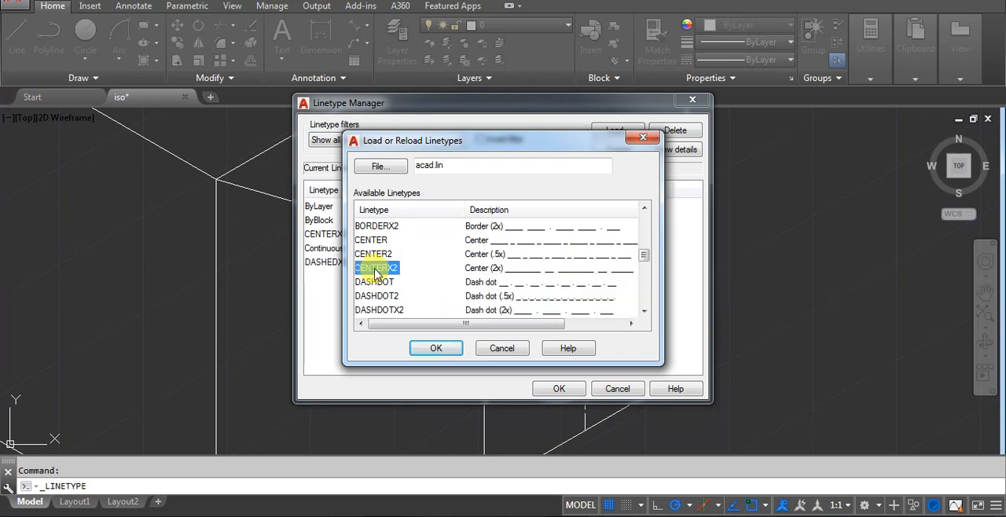
scroll(515, 281, "down", 4)
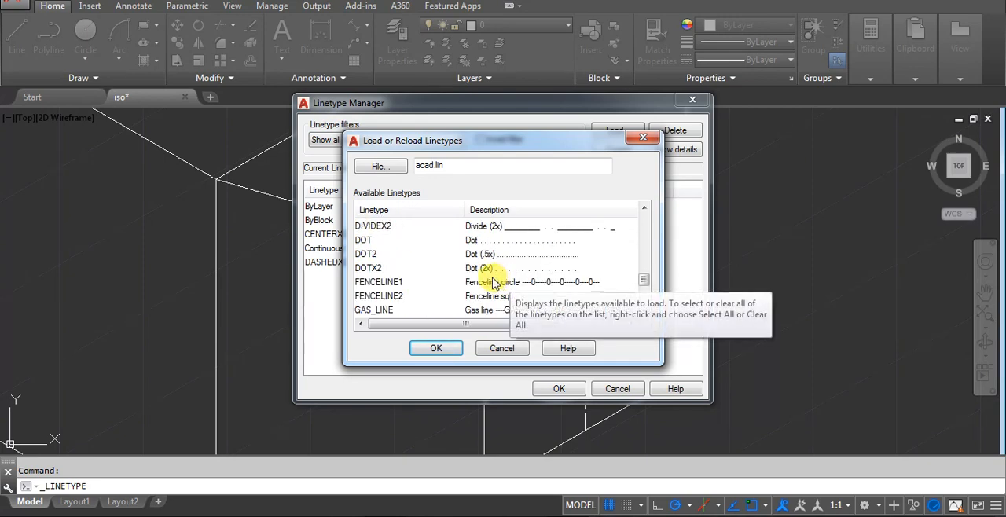
scroll(492, 281, "up", 1)
scroll(444, 277, "down", 1)
scroll(443, 279, "up", 2)
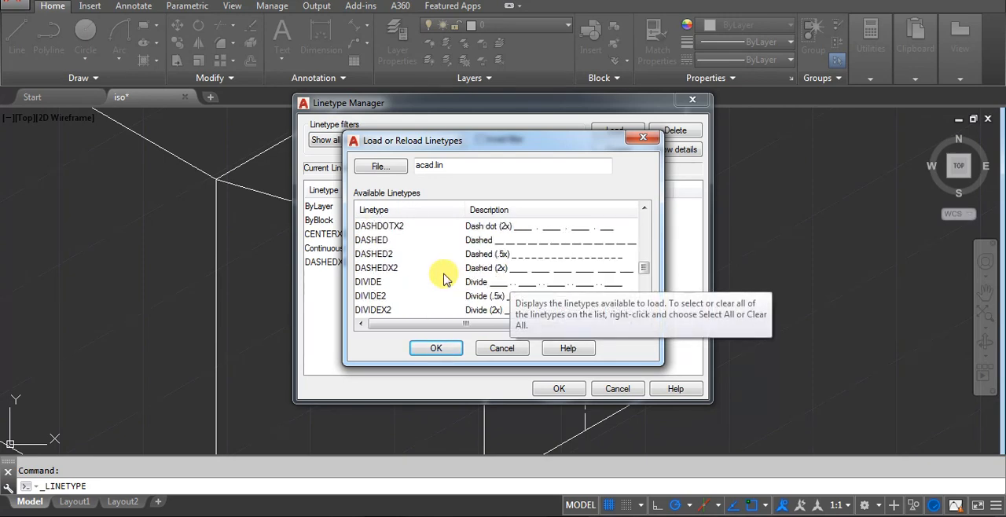
left_click(374, 270)
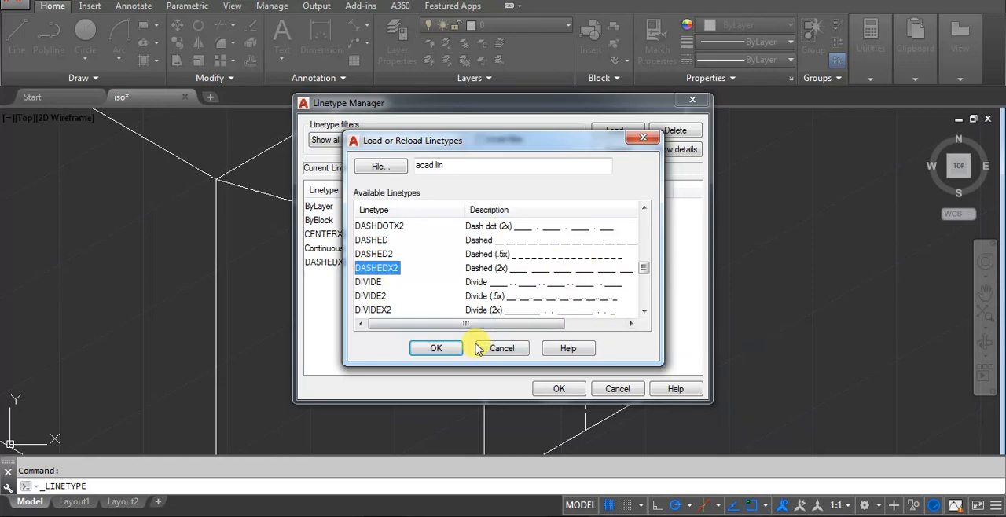
left_click(507, 348)
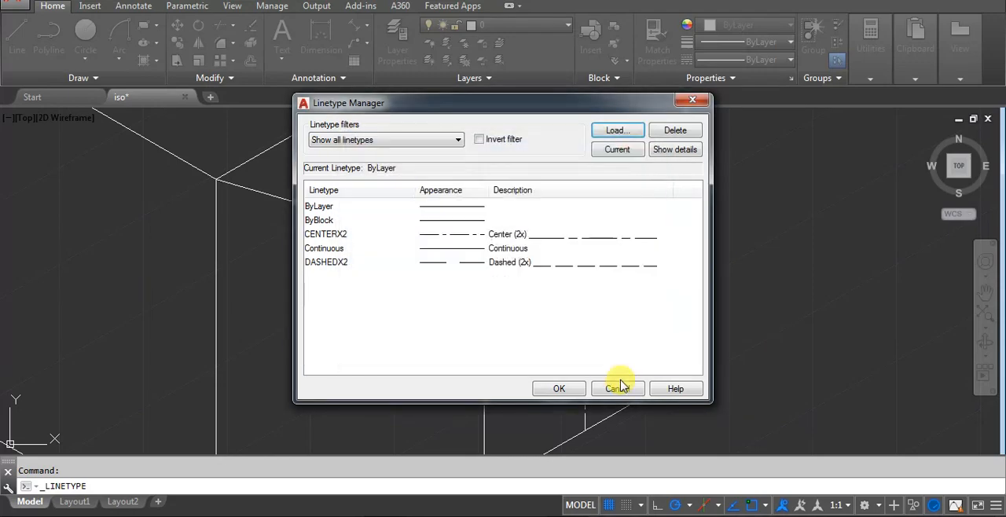
left_click(617, 388)
Examine the reference image for the wall thickness and the inner pocket dimensions on the bracket's top.
scroll(668, 322, "down", 5)
middle_click_drag(614, 316, 724, 306)
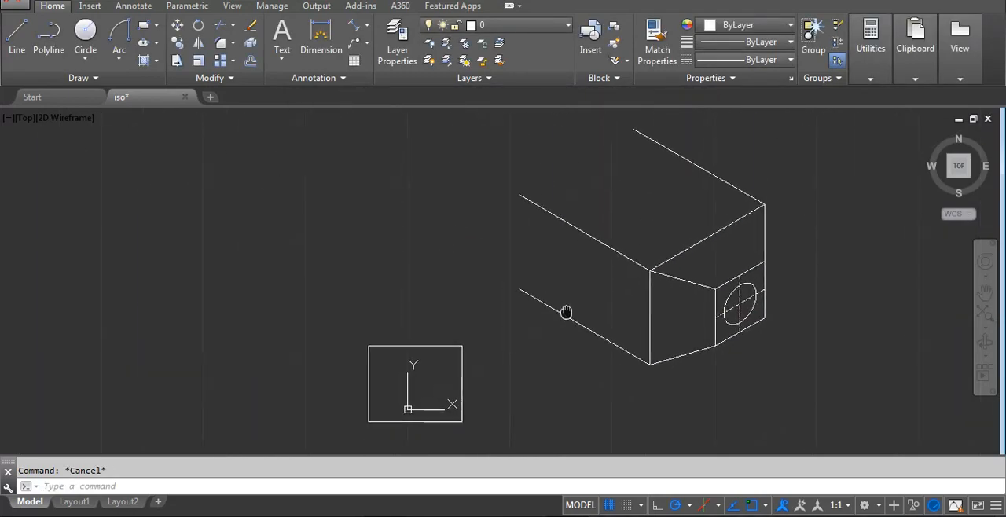
scroll(354, 416, "up", 4)
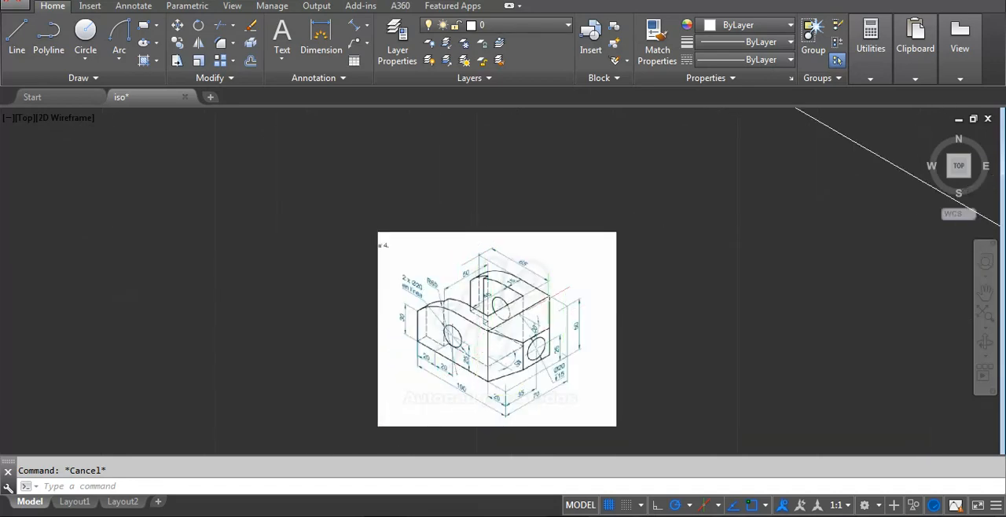
scroll(525, 296, "up", 2)
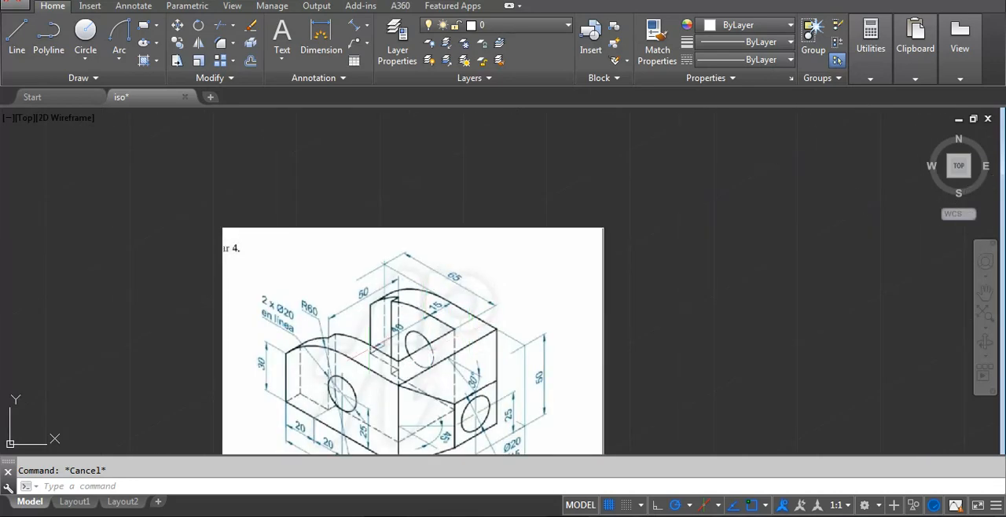
scroll(338, 365, "down", 2)
middle_click_drag(728, 286, 593, 440)
scroll(684, 261, "down", 1)
middle_click_drag(357, 353, 649, 243)
scroll(700, 281, "up", 1)
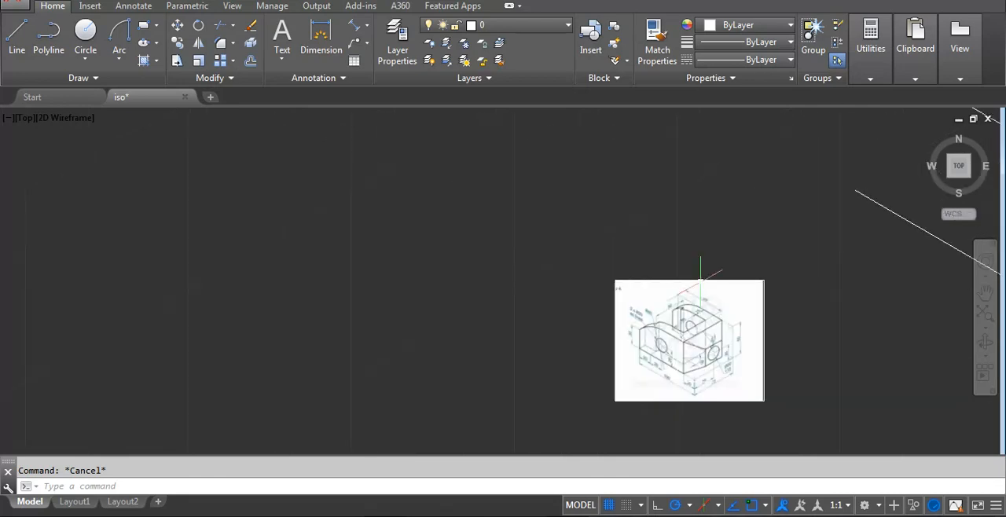
scroll(700, 278, "up", 5)
scroll(663, 329, "down", 4)
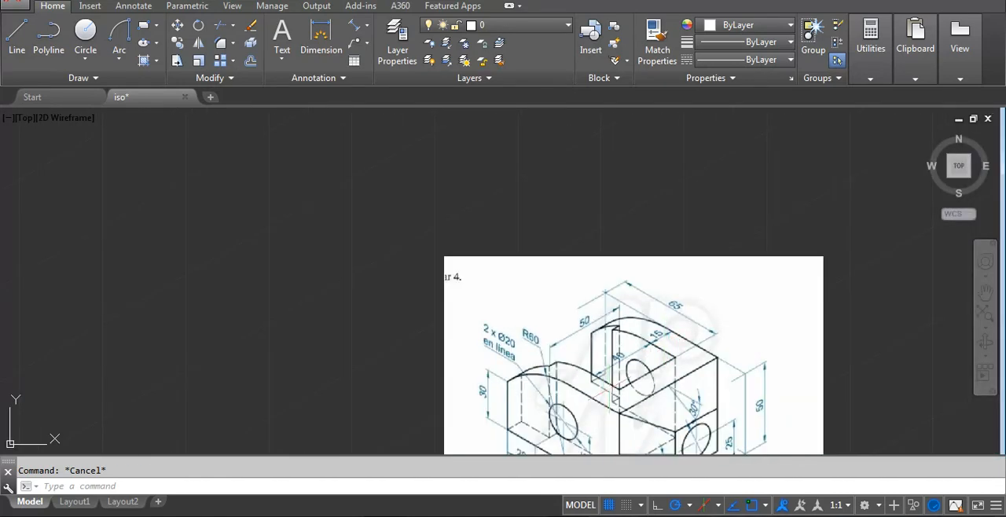
scroll(555, 415, "down", 6)
Copy the far top edge of the bracket 15 units inward along the 30° axis towards the front edge.
middle_click_drag(750, 296, 547, 362)
left_click(684, 267)
left_click(644, 285)
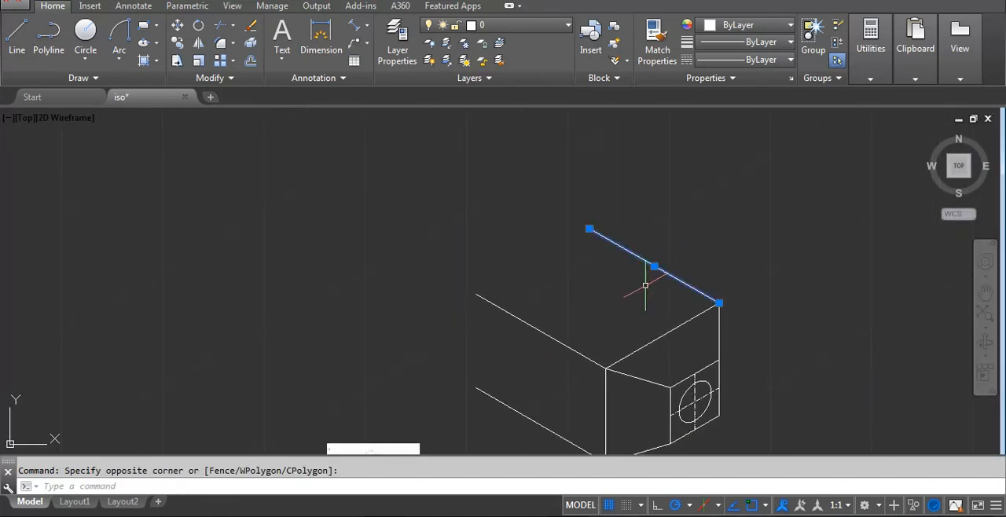
type("co")
key("Return")
left_click(589, 229)
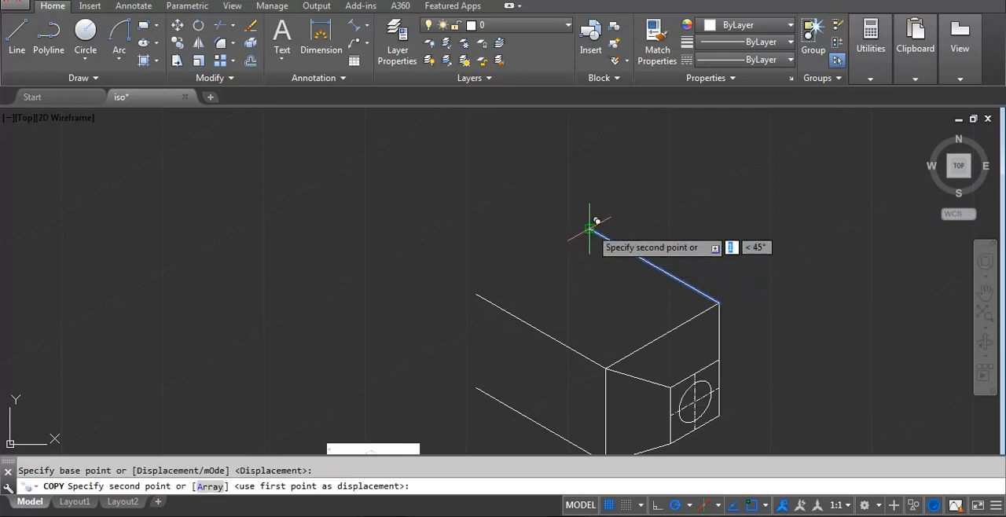
type("1")
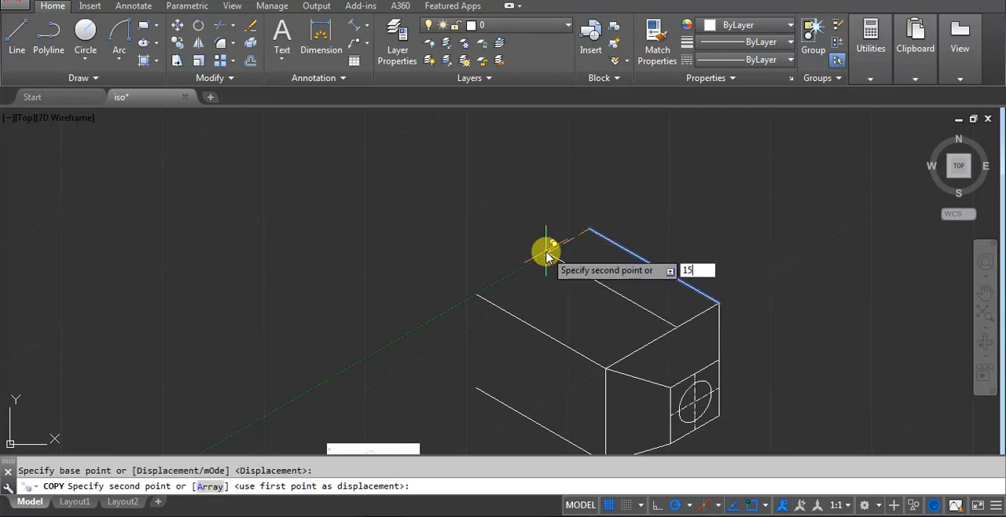
type("5")
key("Return")
key("Return")
Copy the front top edge of the bracket 15 units inward along the 30° direction.
left_click(550, 240)
left_click(505, 319)
type("c")
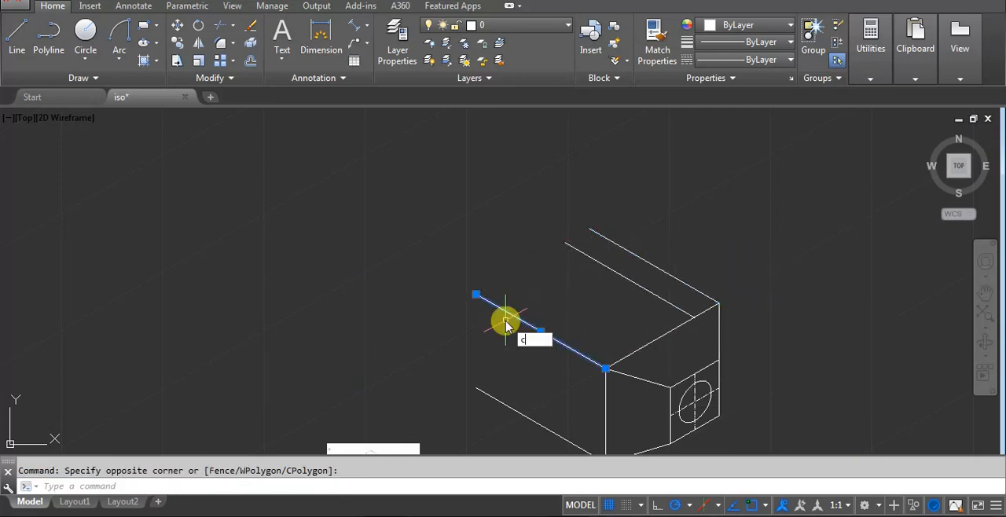
type("o")
key("Return")
left_click(475, 294)
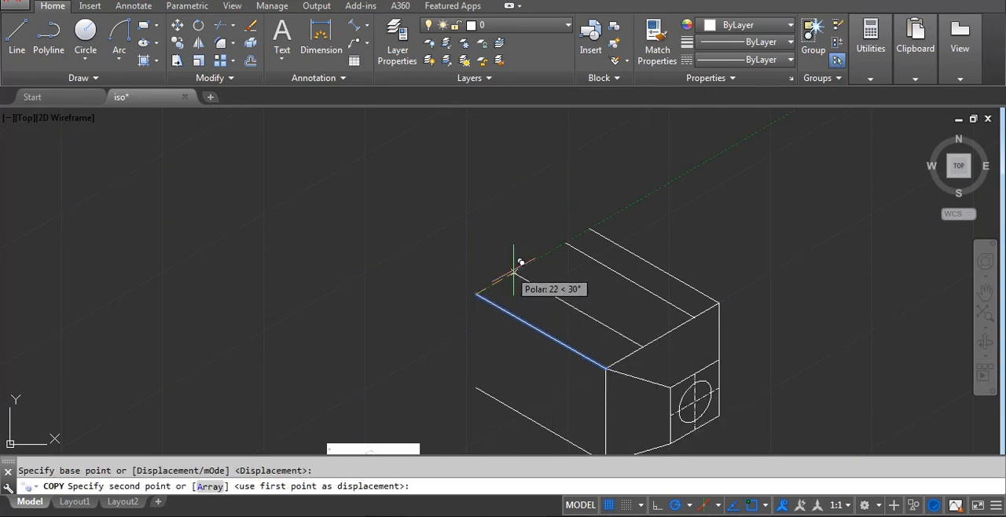
type("15")
key("Return")
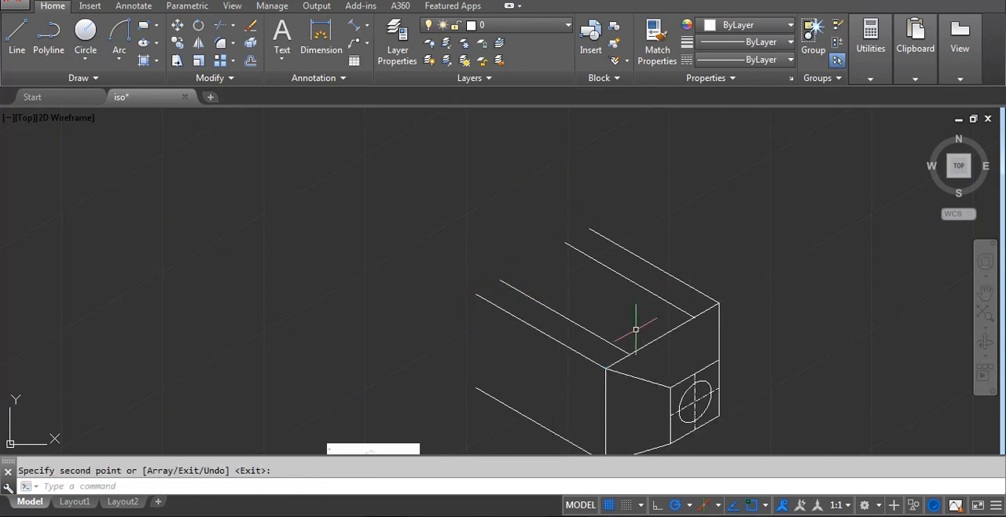
key("Return")
Copy the 30° top edge above the hole end 15 units inward, along the long side edges.
left_click(647, 344)
type("c")
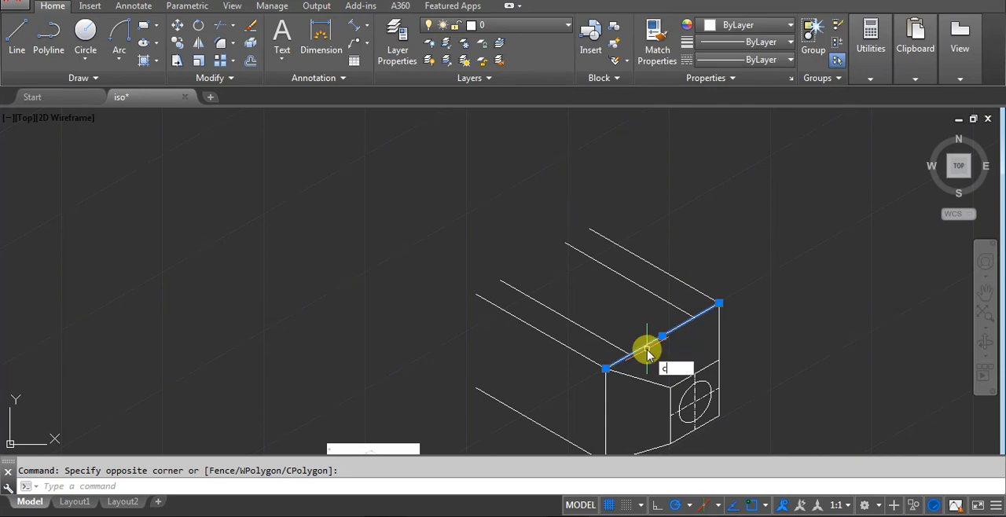
type("o")
key("Return")
left_click(630, 354)
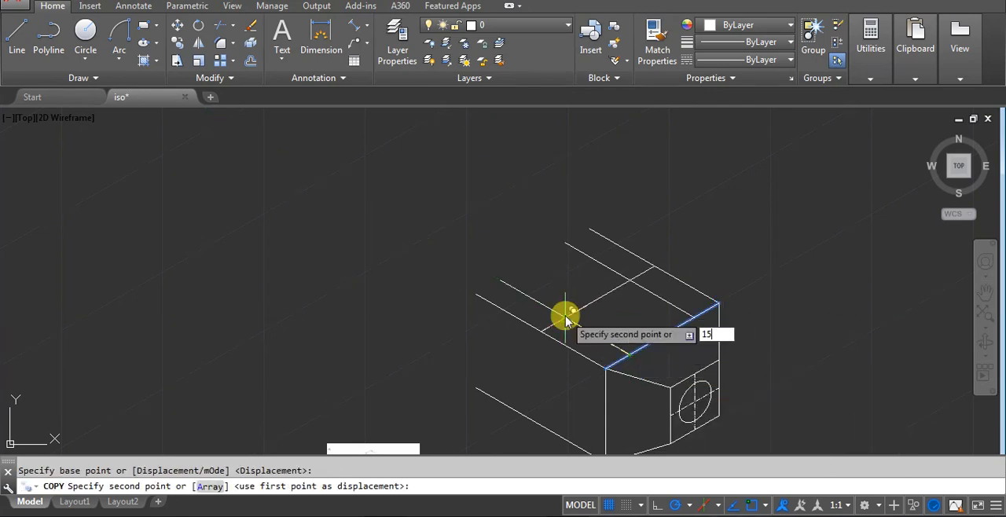
type("15")
key("Return")
Trim the overlapping ends of the inner 15-unit offset lines so they meet at both pocket corners.
type("tr")
key("Return")
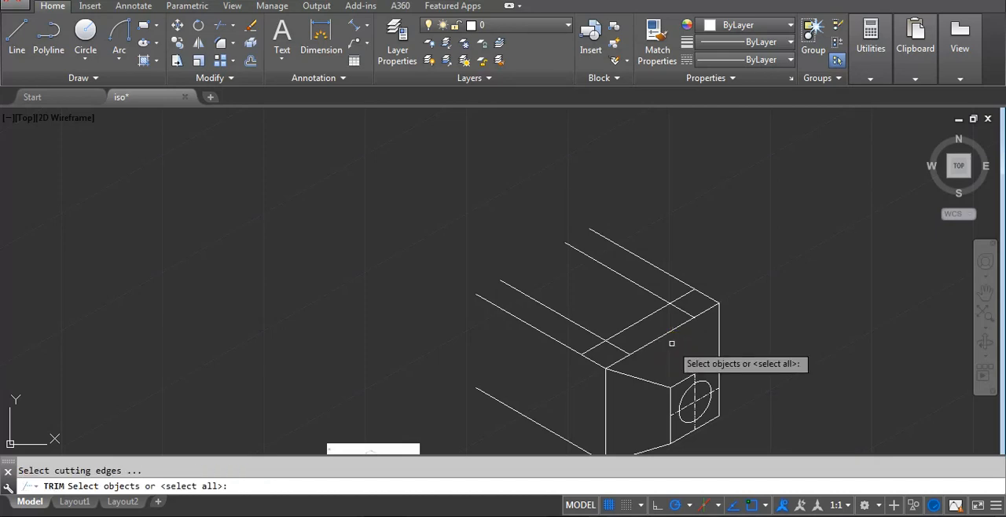
key("Return")
scroll(666, 324, "up", 2)
left_click(696, 268)
left_click(692, 262)
left_click(693, 268)
left_click(681, 286)
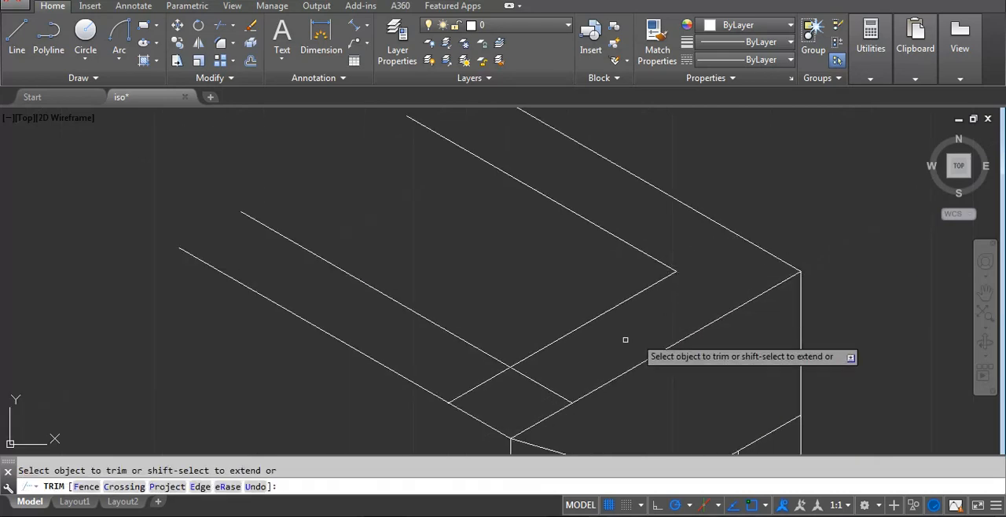
left_click(541, 375)
left_click(527, 384)
left_click(493, 390)
left_click(487, 381)
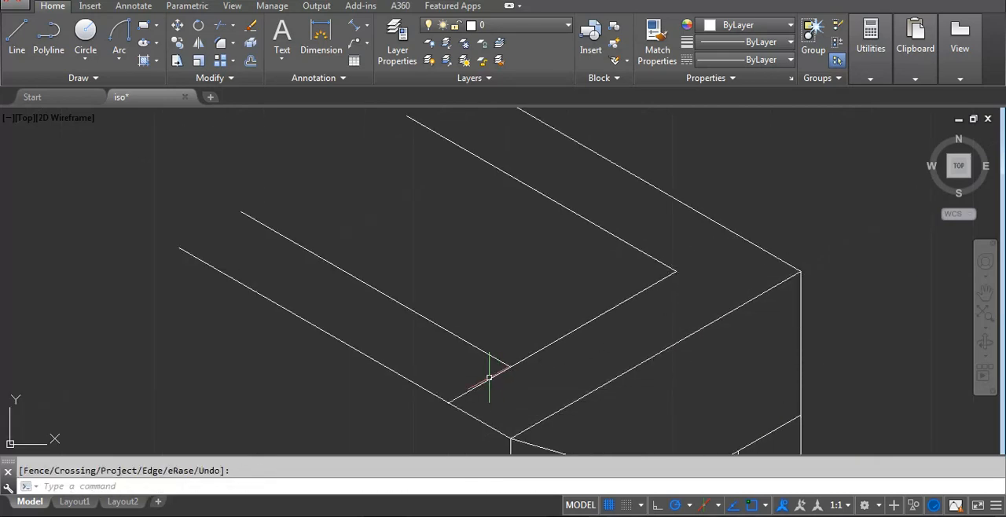
key("Return")
Examine the reference image for the end height, the hole spacing and the hole height on the bracket's long left face.
scroll(628, 273, "down", 4)
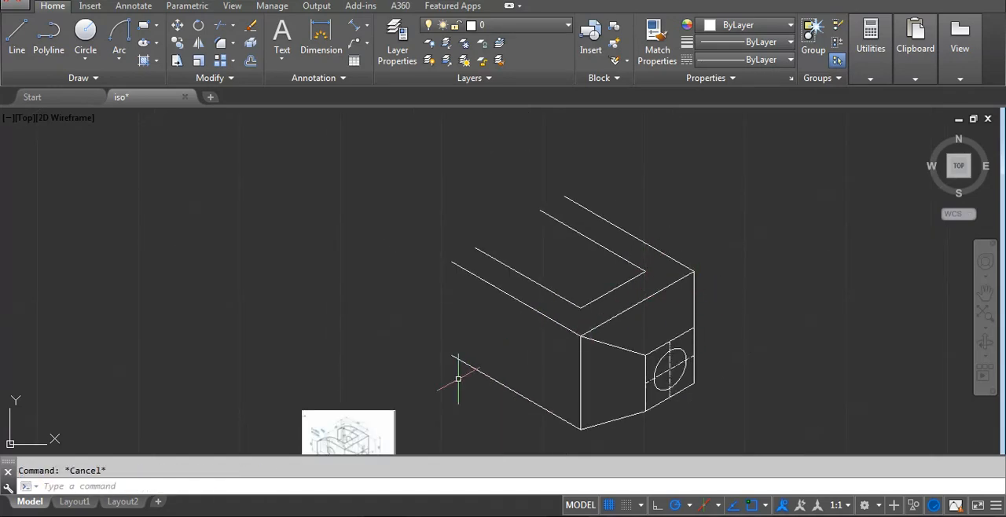
middle_click_drag(315, 450, 346, 357)
scroll(345, 364, "up", 2)
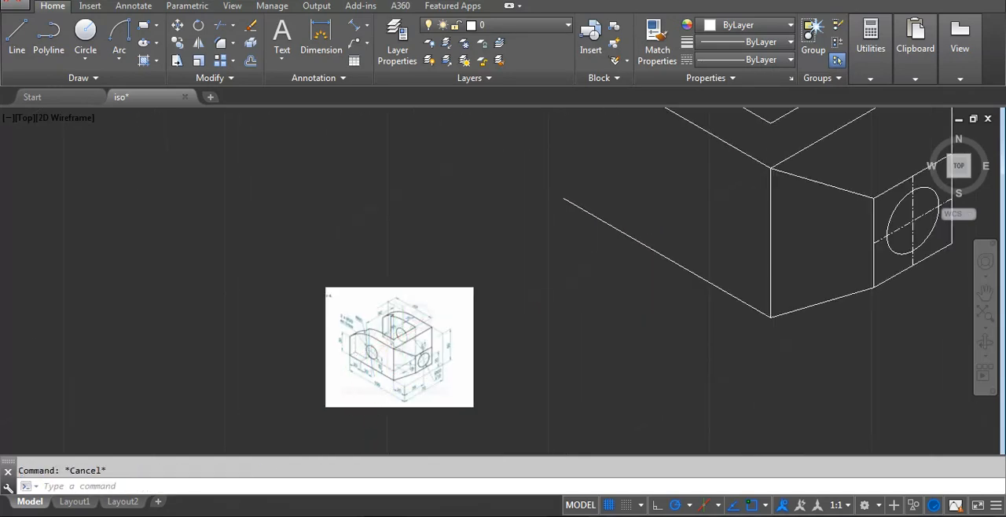
scroll(369, 364, "up", 4)
scroll(365, 357, "up", 2)
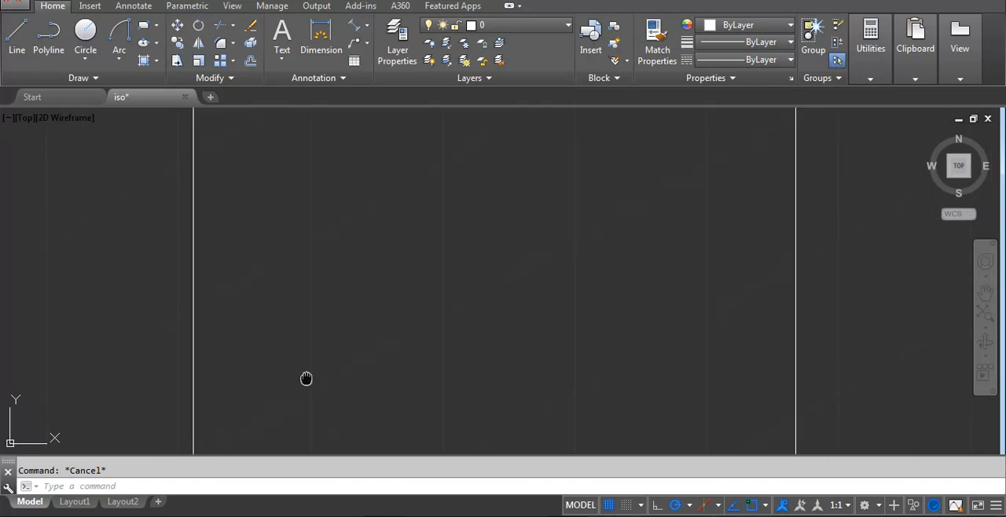
middle_click_drag(306, 377, 347, 335)
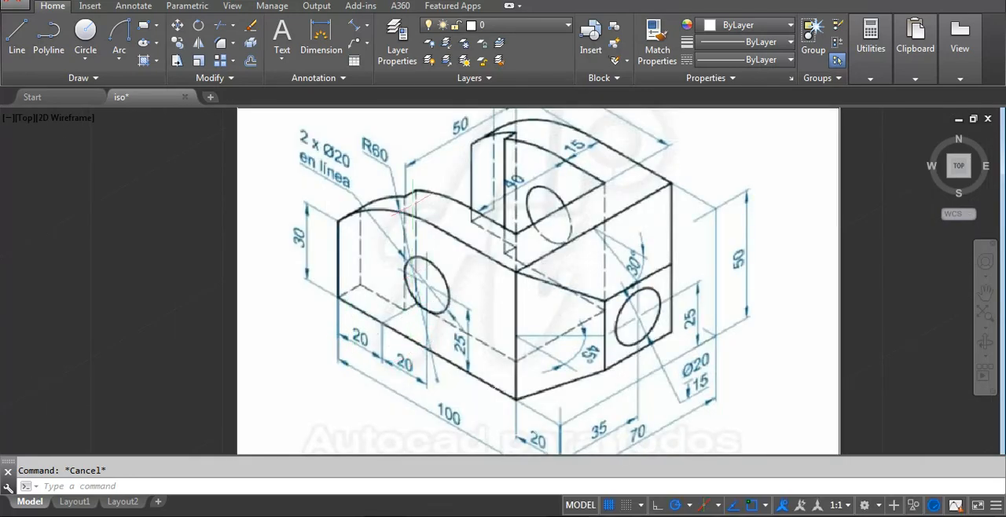
scroll(372, 362, "down", 4)
middle_click_drag(754, 234, 435, 385)
scroll(451, 354, "down", 2)
middle_click_drag(424, 300, 721, 204)
scroll(497, 357, "up", 4)
mouse_move(671, 244)
middle_mouse_down()
mouse_move(496, 380)
mouse_move(463, 423)
middle_mouse_up()
From the left face's lower far corner, draw lines 30 units up, 40 units along 330°, and straight down past the bottom edge.
type("l")
key("Return")
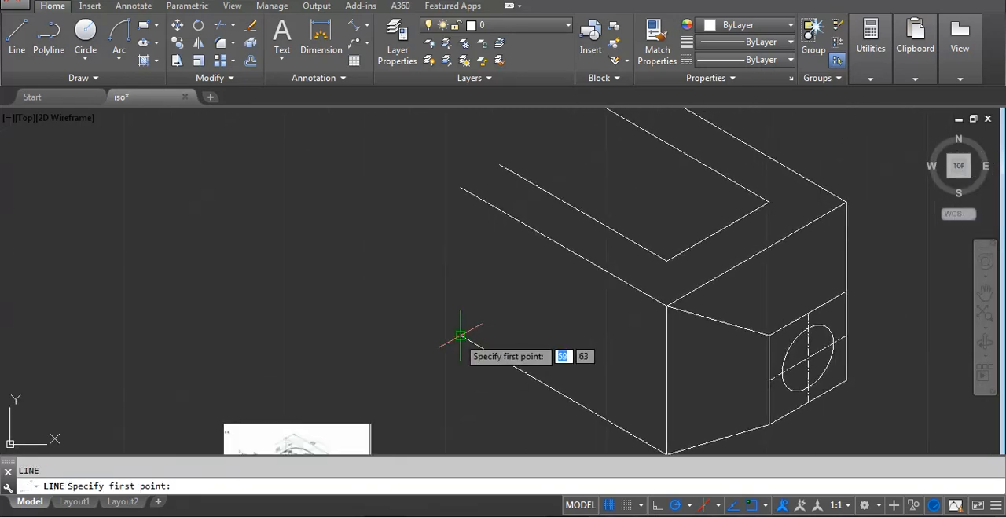
left_click(460, 336)
type("30")
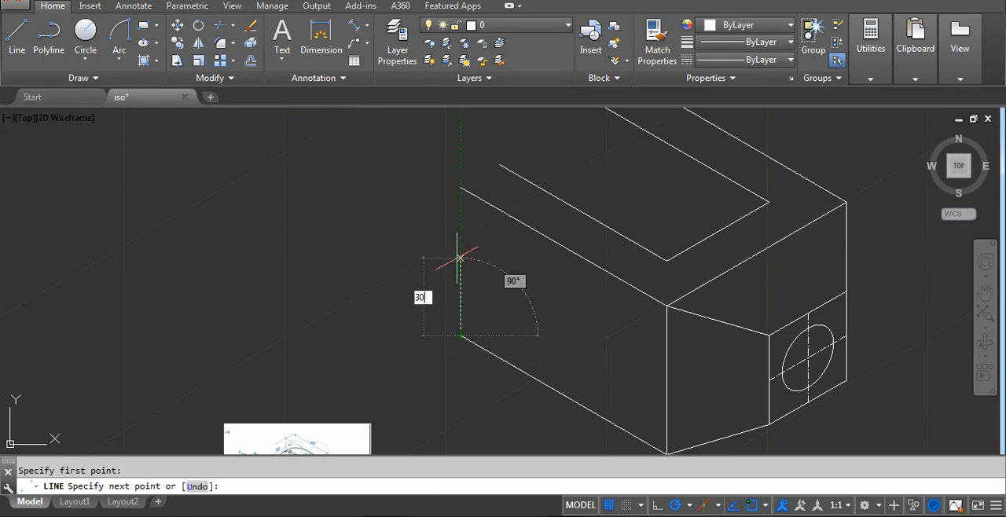
key("Return")
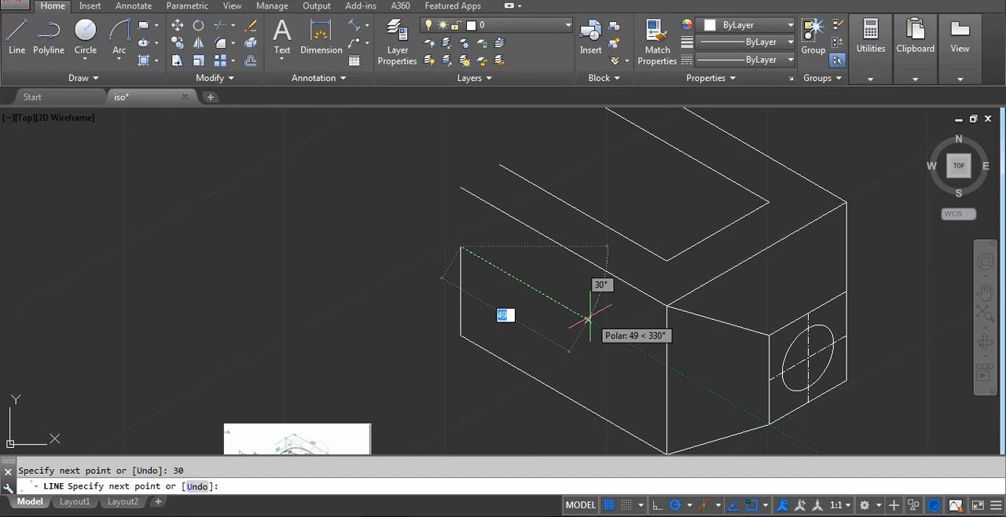
type("40")
key("Return")
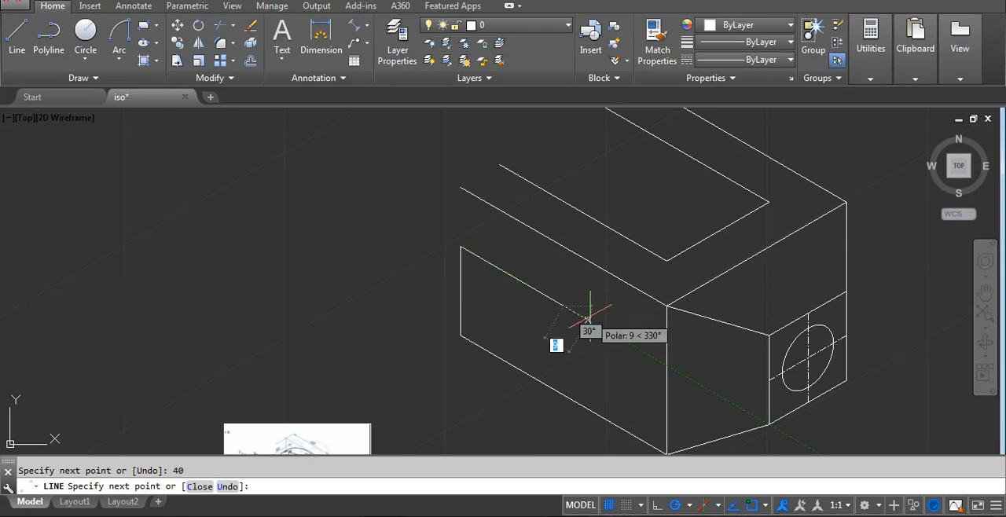
middle_click_drag(553, 329, 552, 282)
left_click(564, 402)
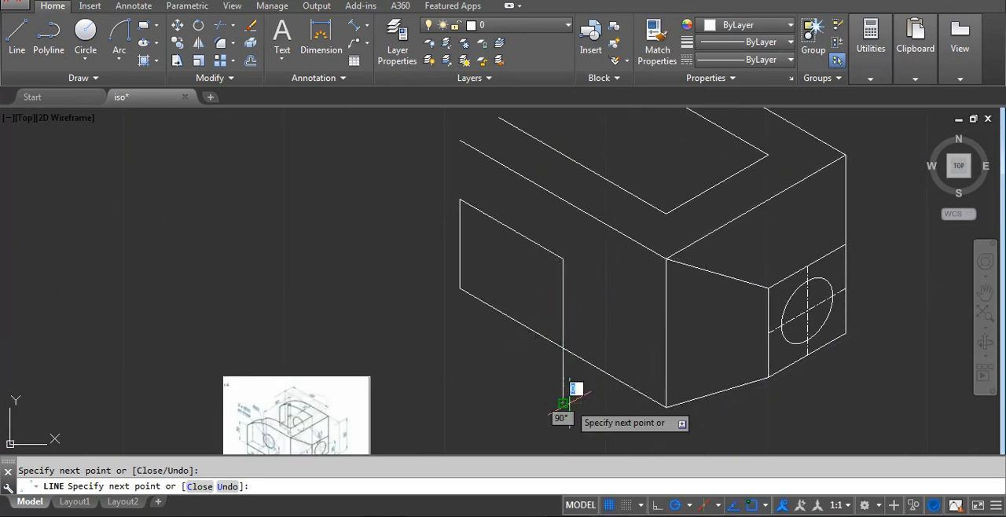
key("Return")
Erase the 40-unit sloping construction line between the two vertical lines on the left face.
type("e")
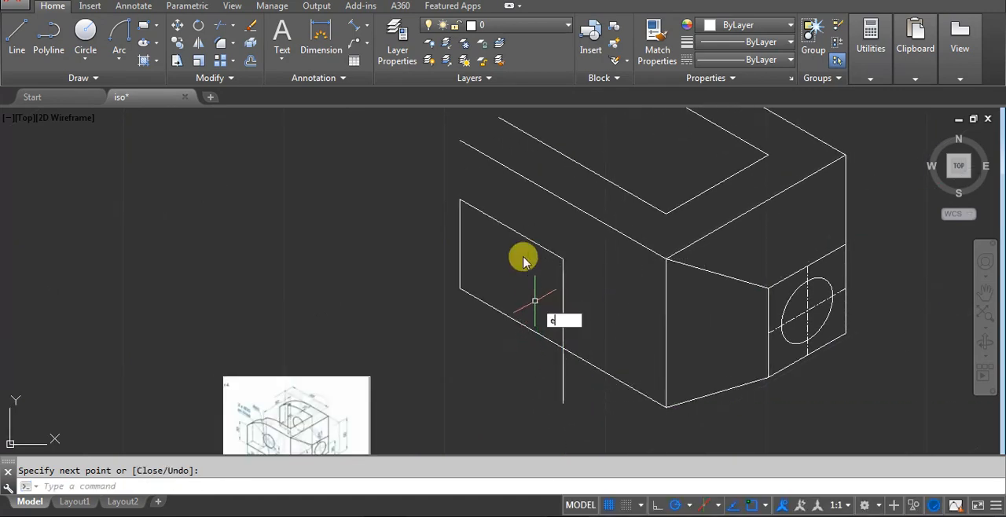
key("Return")
left_click(527, 221)
left_click(511, 247)
key("Return")
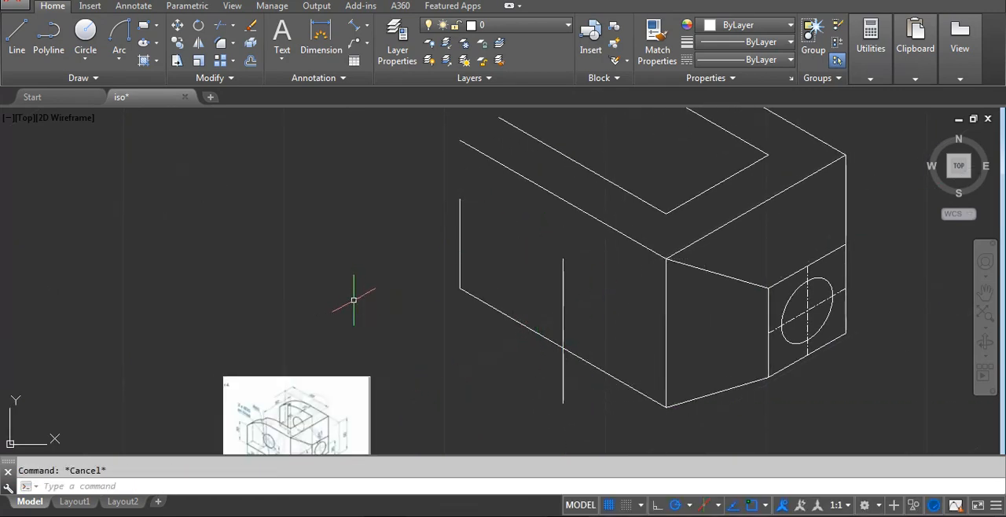
Check the reference for the hole height and copy the left face's bottom edge 25 units straight up.
middle_click_drag(226, 377, 278, 309)
scroll(322, 381, "up", 2)
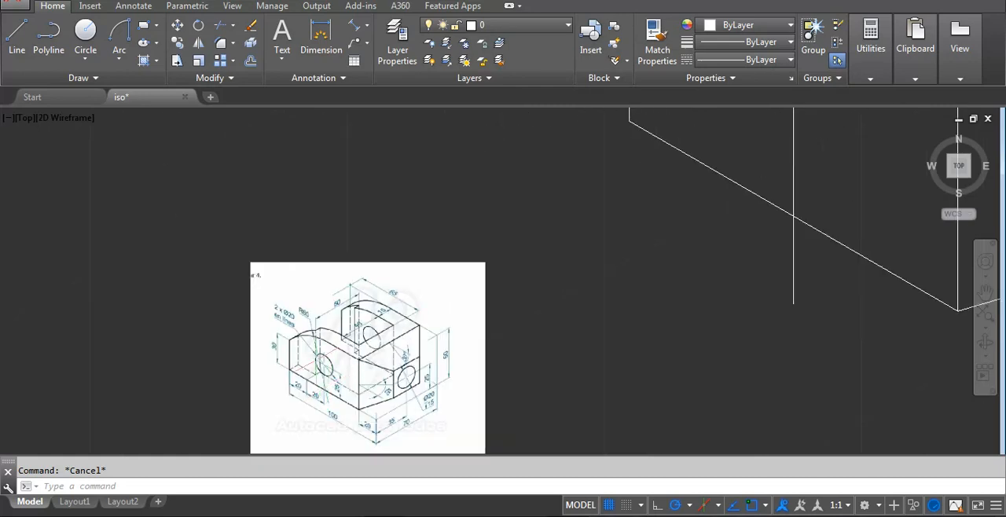
scroll(330, 377, "up", 4)
scroll(328, 425, "down", 6)
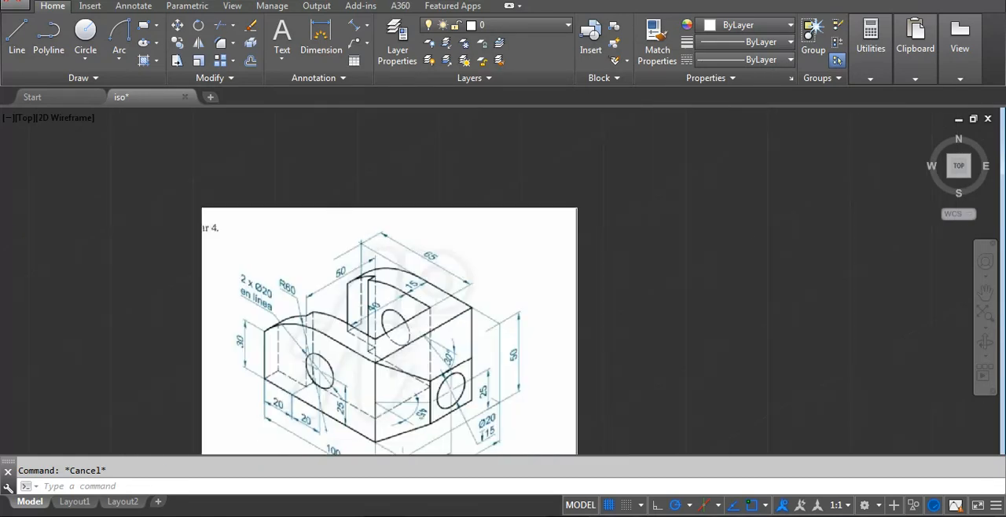
middle_click_drag(550, 364, 458, 410)
left_click(557, 367)
left_click(546, 375)
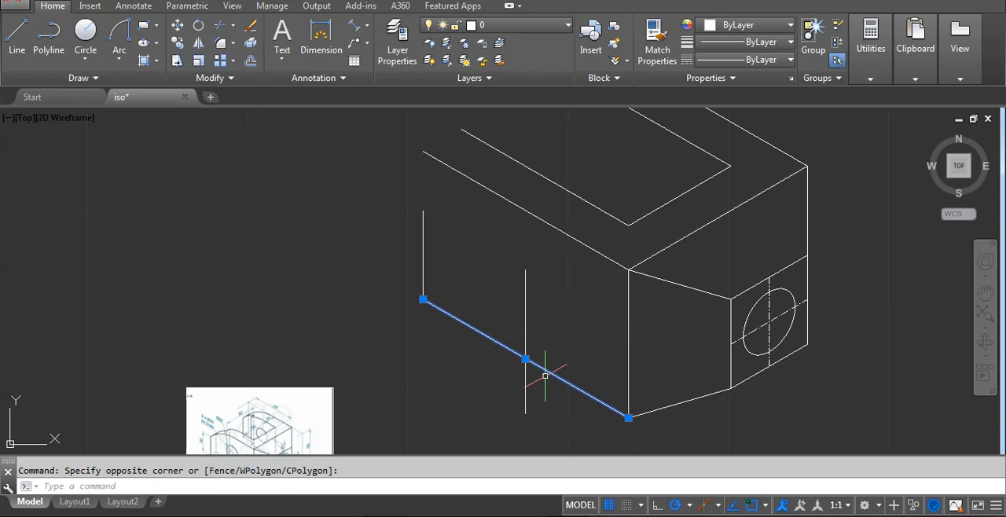
type("co")
key("Return")
left_click(519, 339)
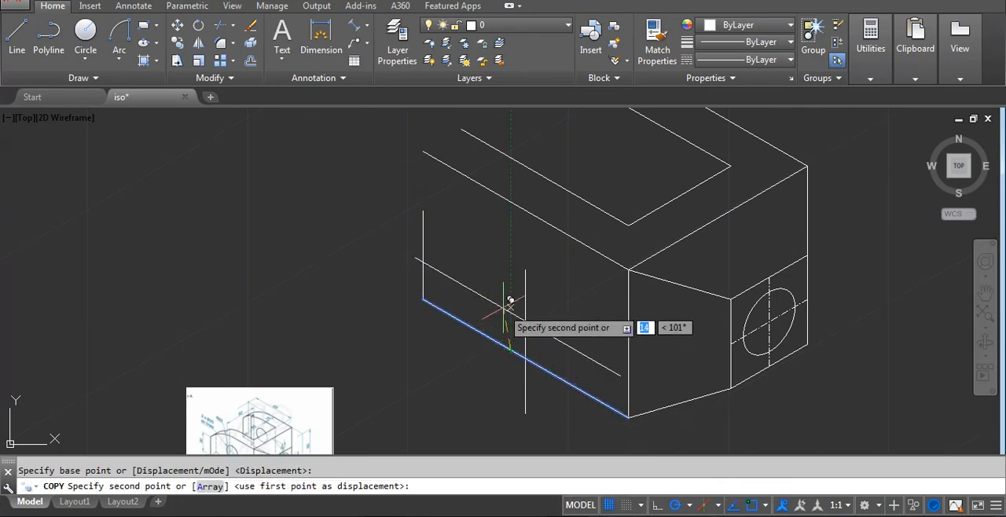
type("25")
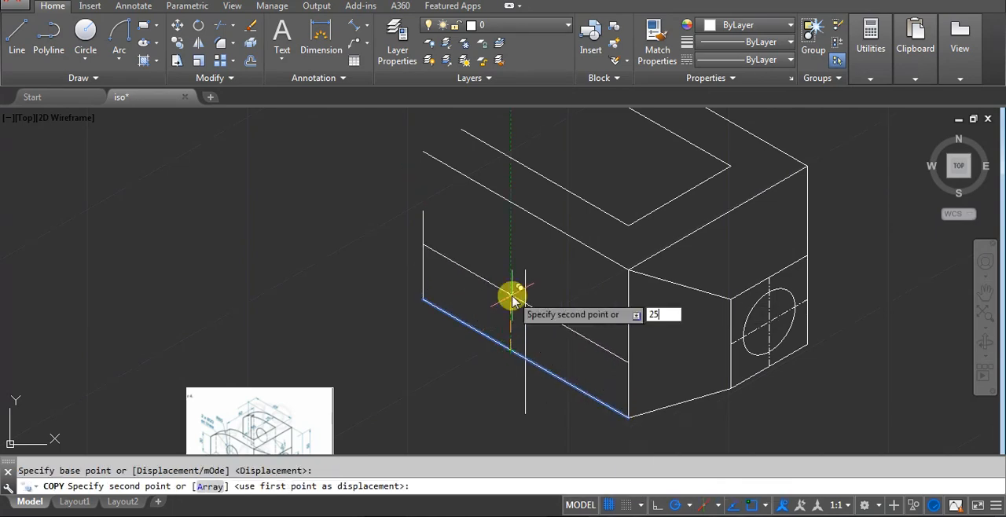
key("Return")
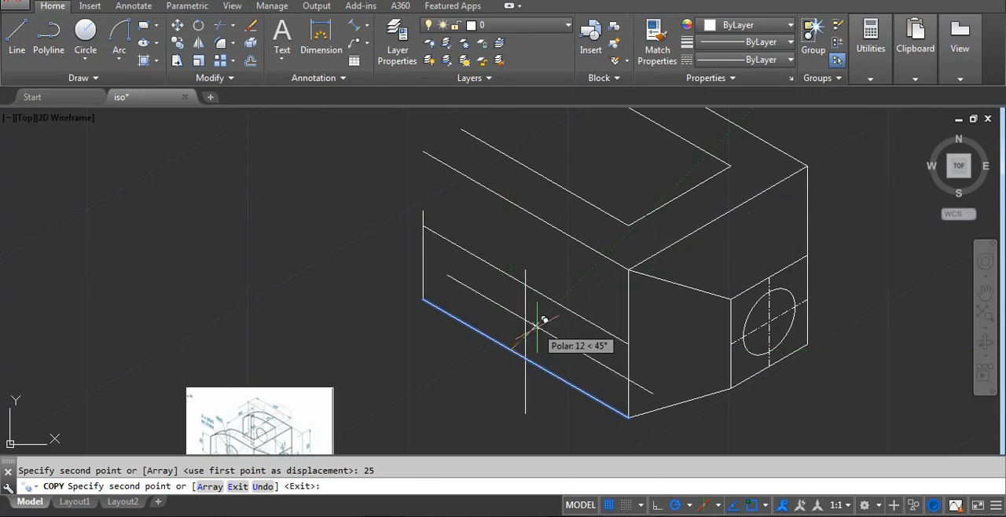
key("Escape")
Stretch the left face's vertical centre line higher at its upper end and shorten its lower end to just above the bottom edge.
left_click(520, 317)
left_click(524, 281)
left_click(524, 269)
scroll(524, 263, "up", 2)
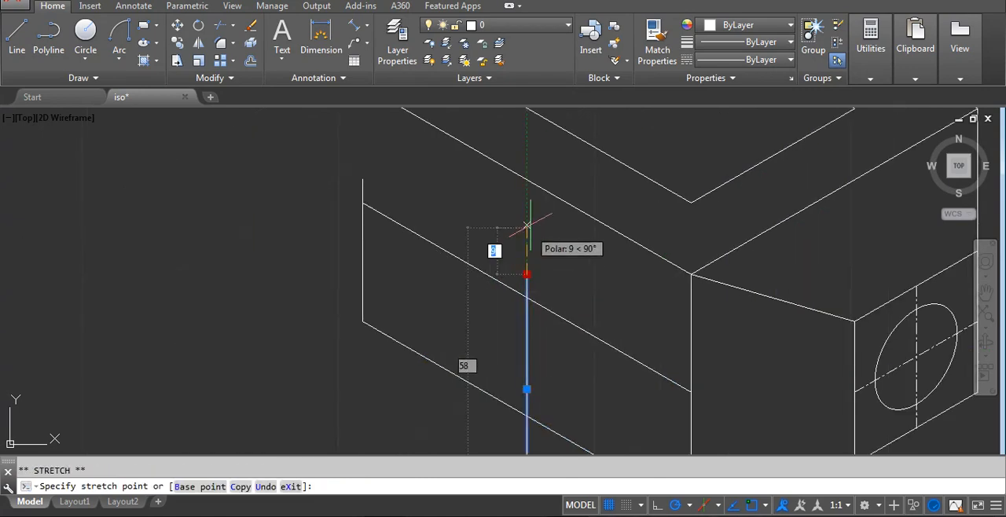
scroll(531, 230, "down", 4)
scroll(523, 397, "up", 2)
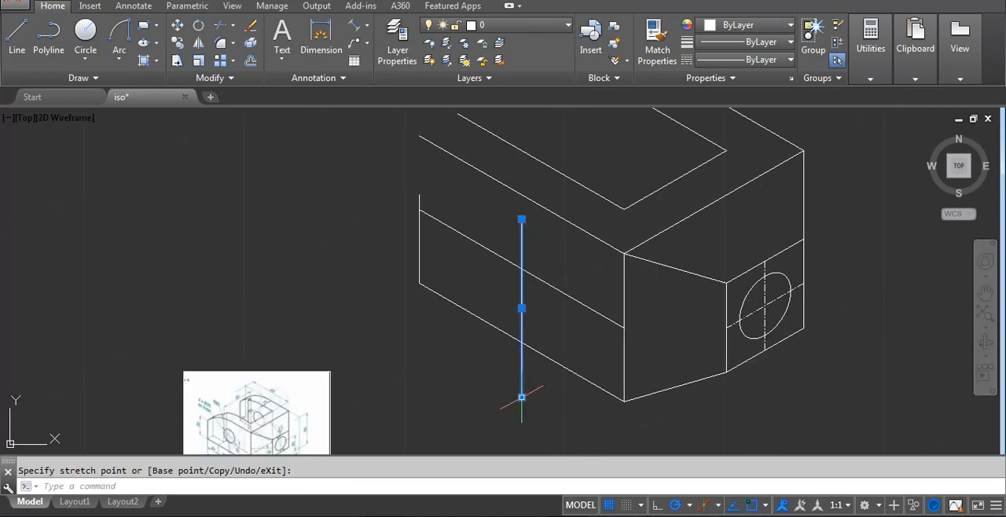
scroll(520, 346, "up", 2)
scroll(519, 326, "up", 2)
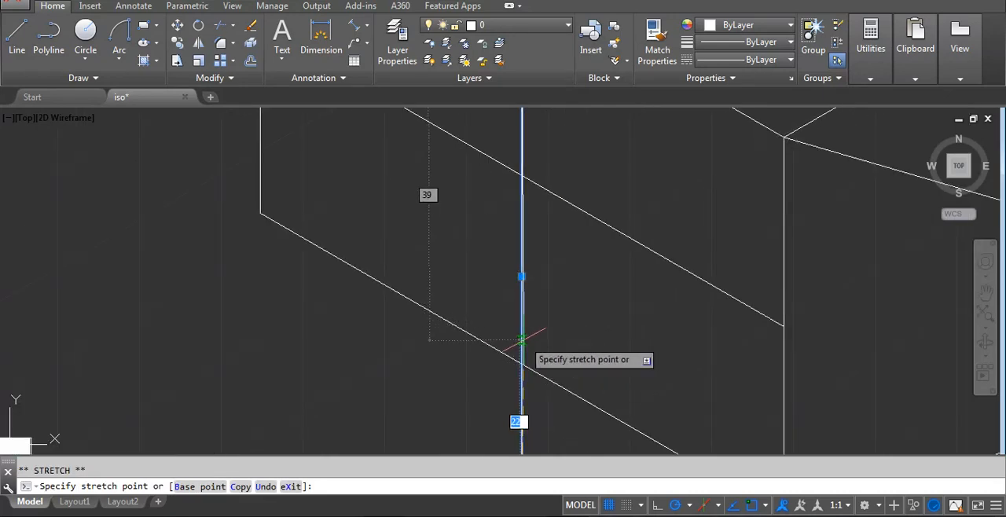
left_click(522, 340)
key("Escape")
key("Escape")
scroll(544, 344, "down", 4)
scroll(518, 296, "down", 2)
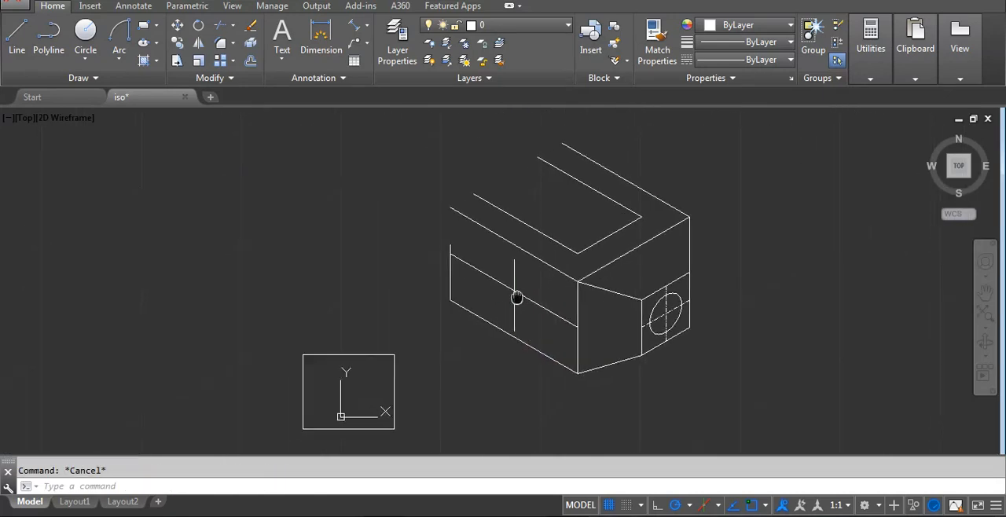
Draw a 20-unit diameter isocircle in the left isoplane, centred where the vertical line crosses the 25-unit copied line.
scroll(517, 297, "up", 5)
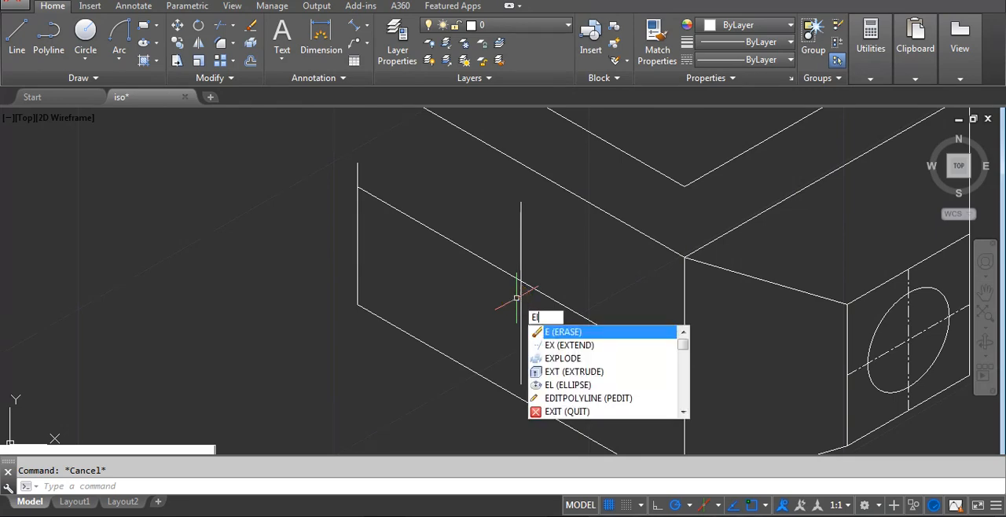
type("l")
key("Return")
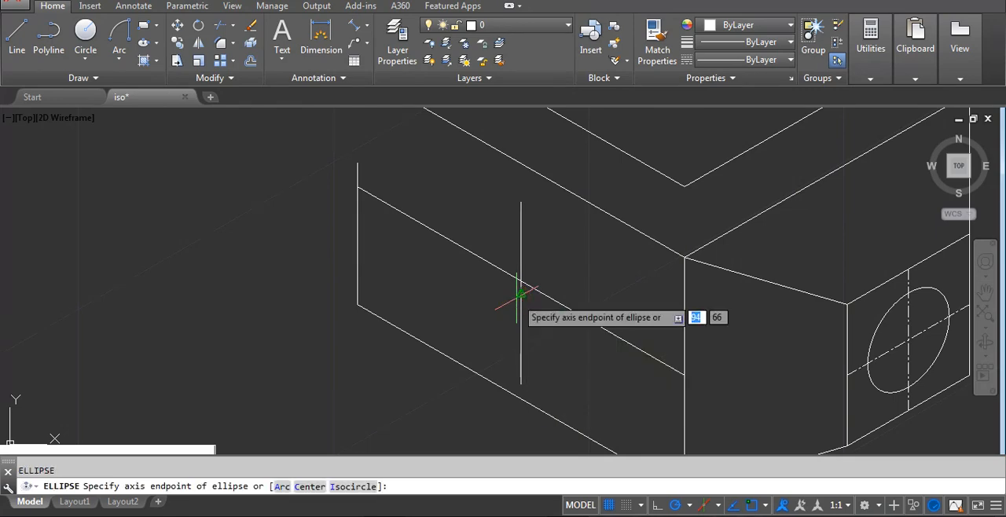
left_click(351, 487)
left_click(520, 280)
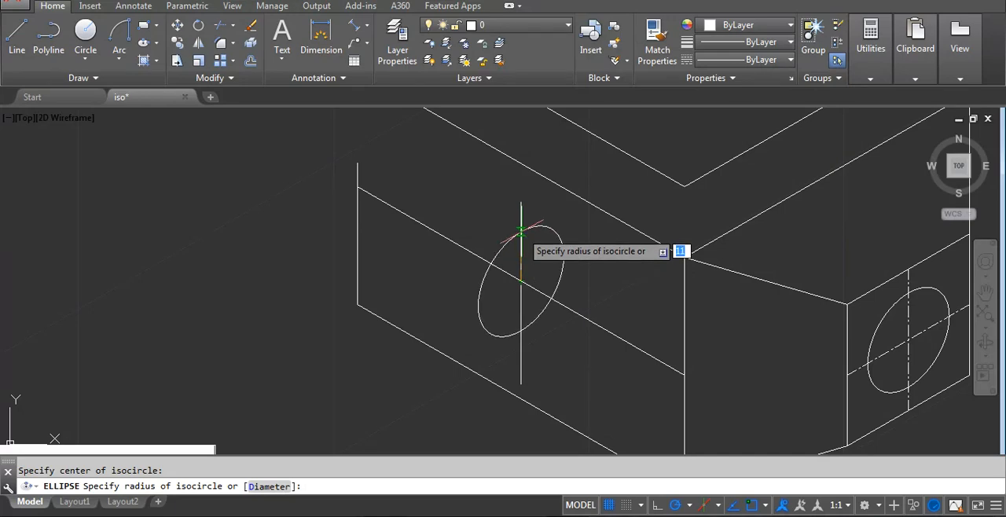
key("F5")
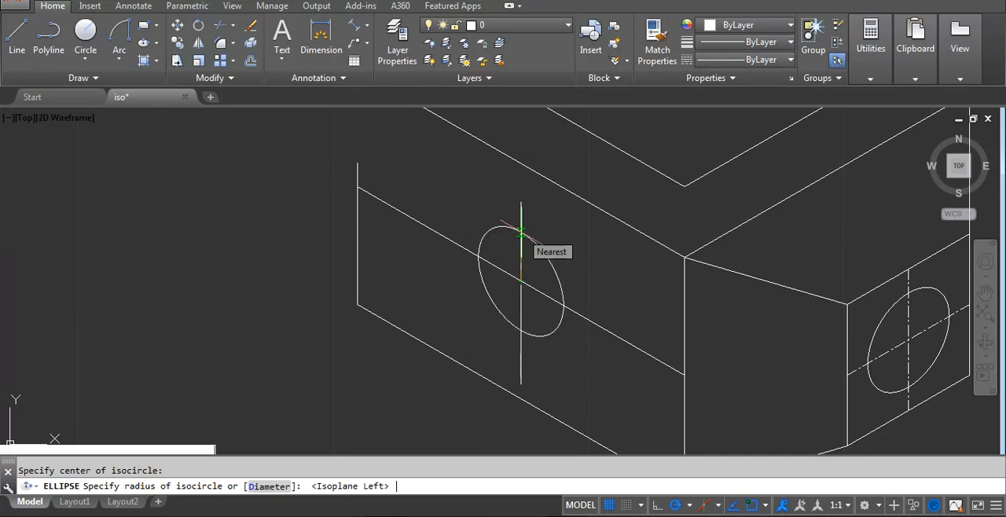
left_click(281, 487)
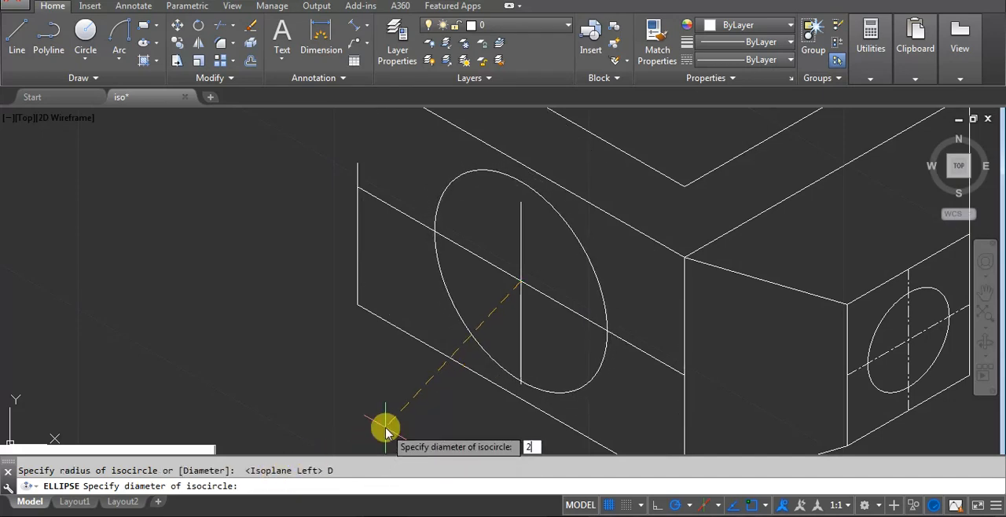
type("20")
key("Return")
Trim the sloping centre line outside the new isocircle on both sides, using the isocircle as cutting edge.
scroll(382, 420, "down", 4)
scroll(498, 278, "up", 4)
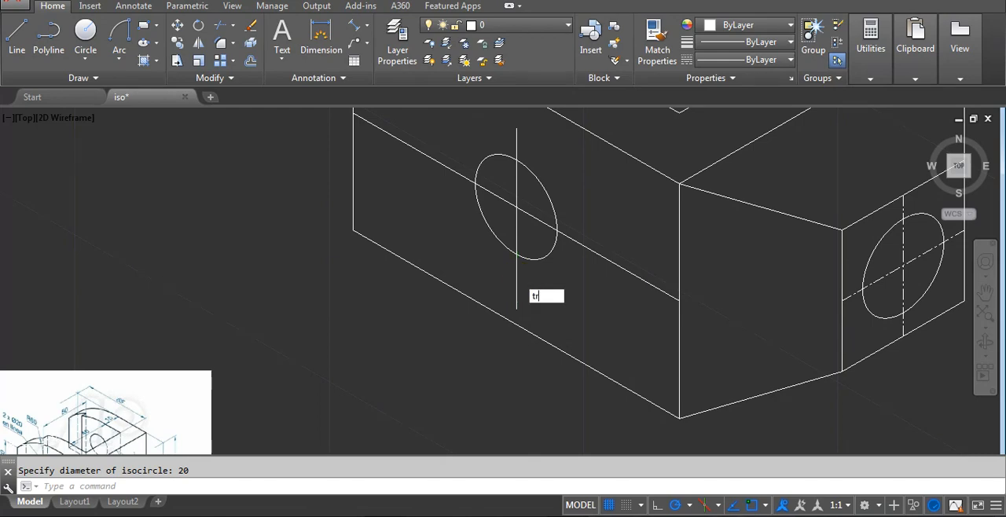
key("Return")
left_click(557, 188)
left_click(542, 203)
key("Return")
left_click(584, 245)
left_click(451, 160)
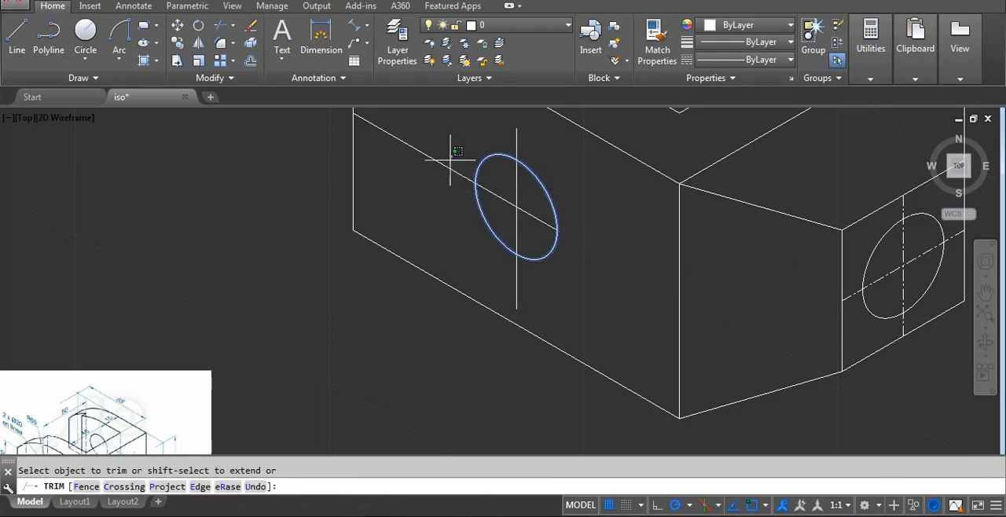
left_click(447, 175)
key("Return")
Stretch both ends of the sloping centre line slightly beyond the isocircle on the left face.
left_click(502, 201)
left_click(556, 229)
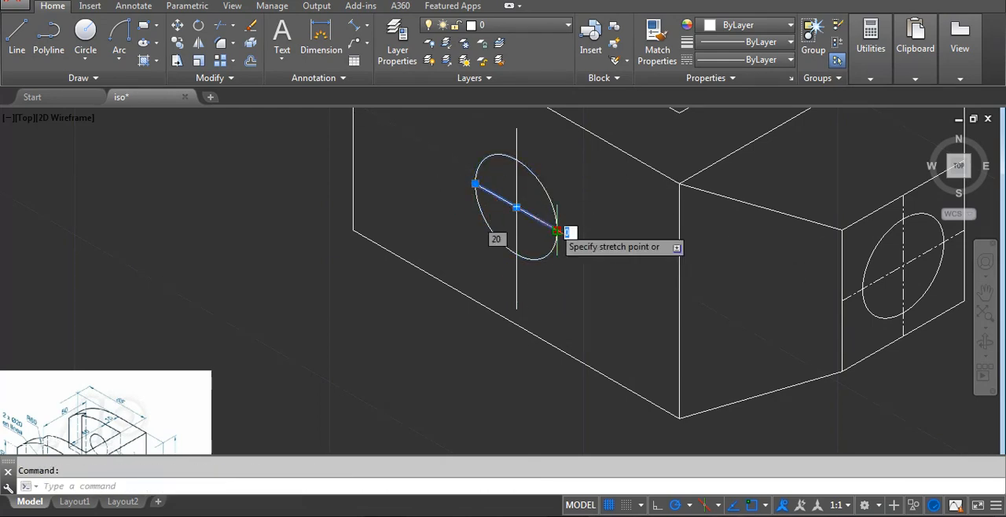
left_click(574, 240)
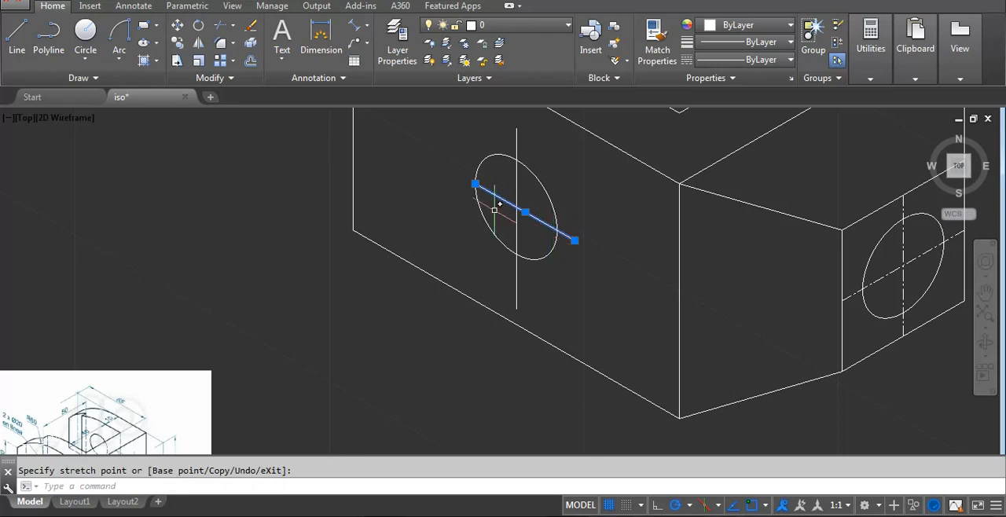
left_click(452, 169)
key("Escape")
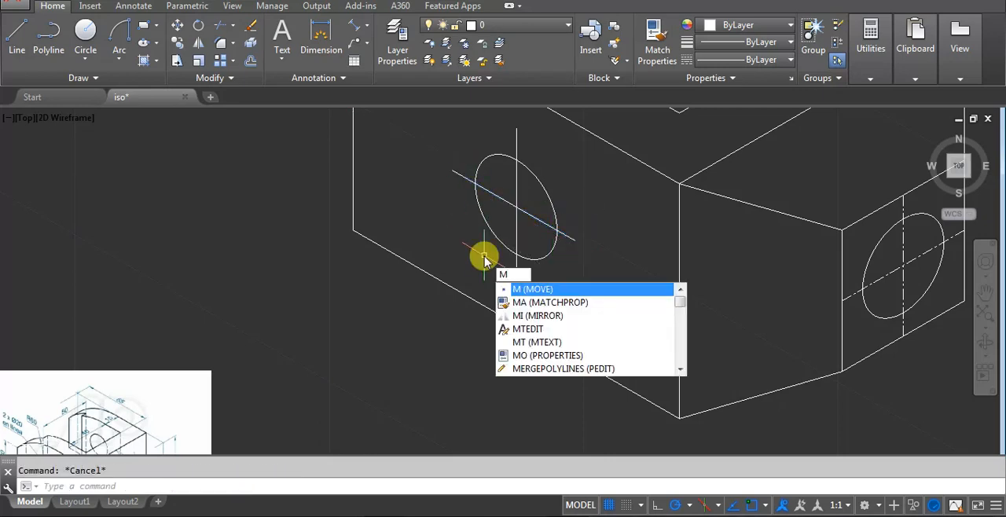
Match the linetype of the right face's sloping centre line onto both centre lines of the left face's hole.
type("Ma")
key("Return")
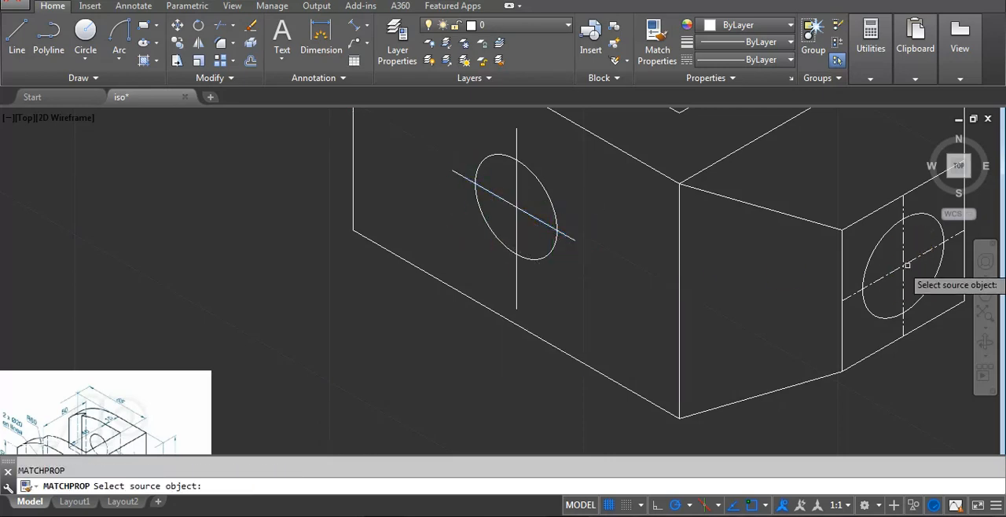
left_click(903, 266)
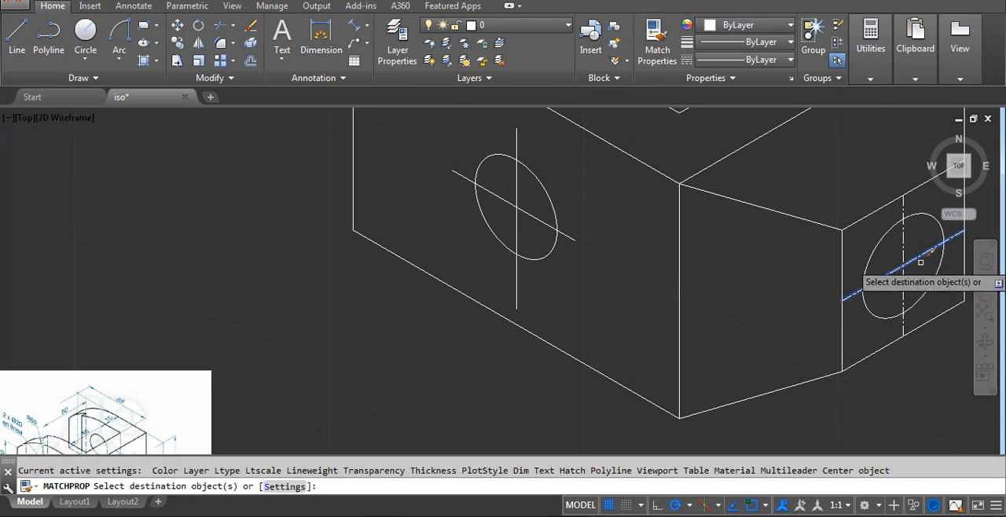
left_click(508, 202)
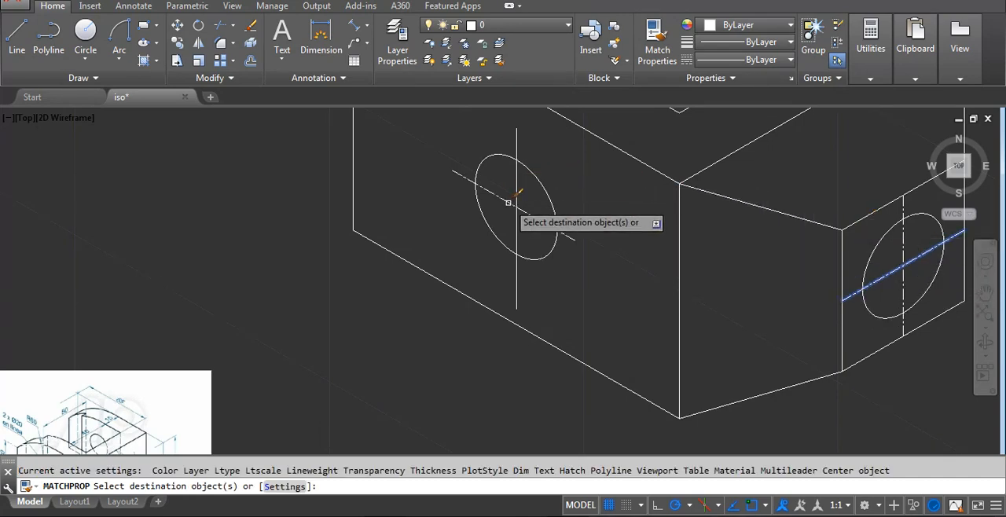
key("Return")
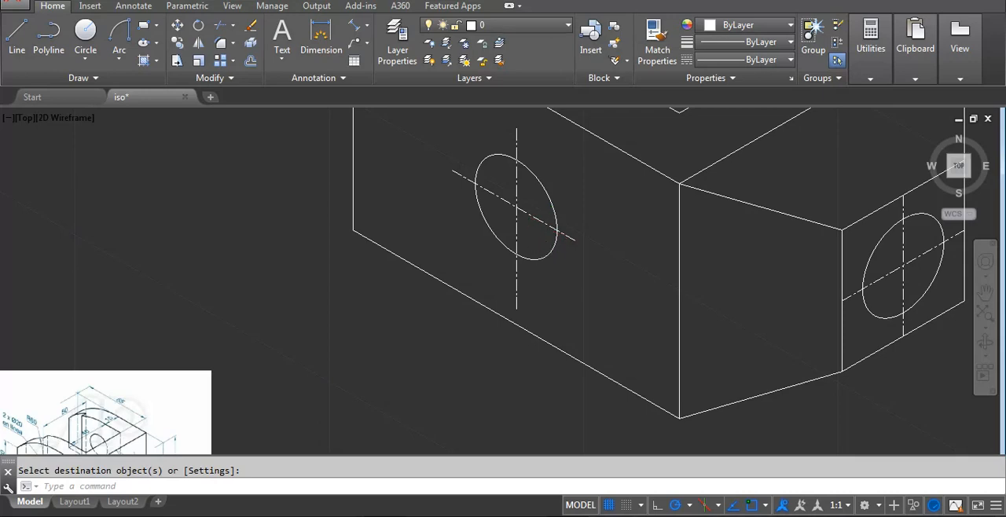
Shorten the lower end of the left hole's vertical centre line to slightly below the isocircle.
scroll(542, 271, "up", 2)
left_click(539, 282)
left_click(479, 296)
left_click(509, 331)
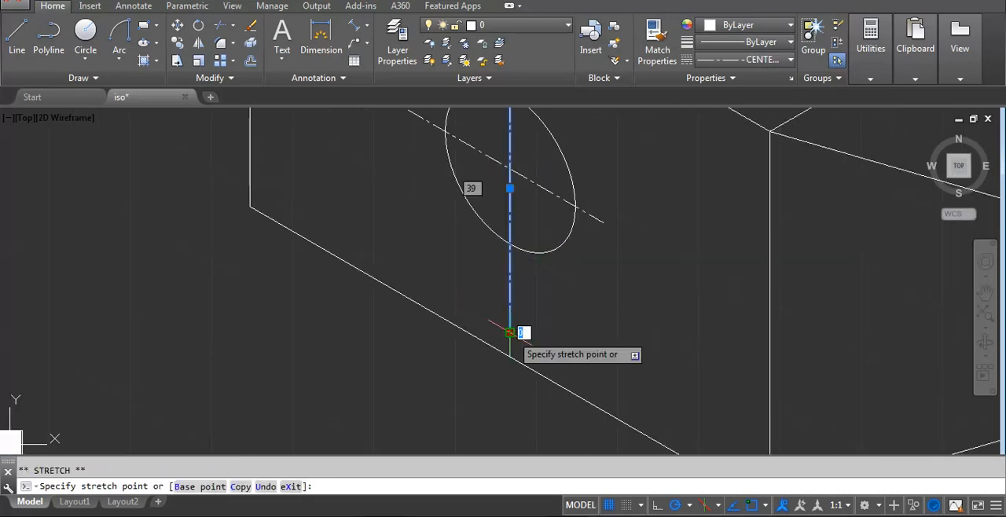
left_click(508, 292)
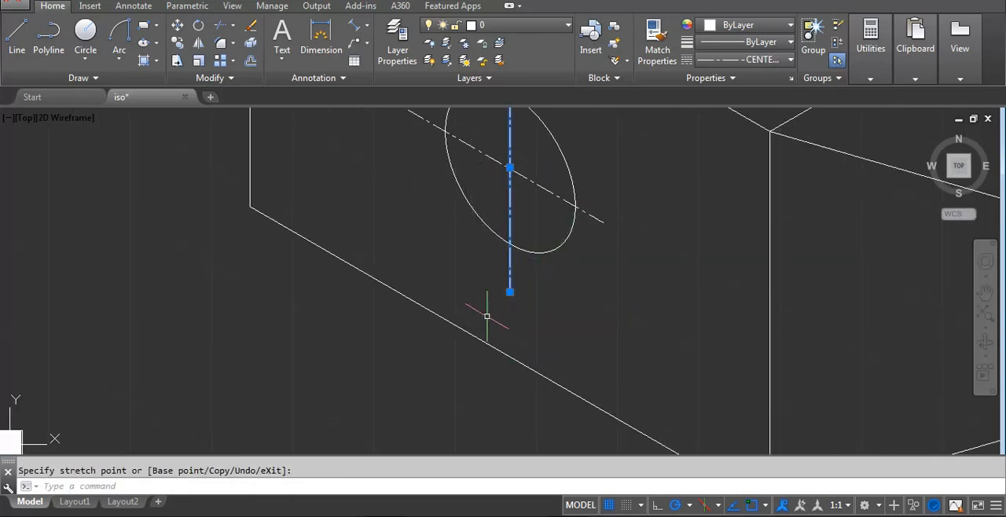
key("Escape")
Copy the slot's three top edges 50 units straight down, from the front upper corner to the corner below it.
scroll(325, 326, "down", 3)
scroll(263, 373, "up", 5)
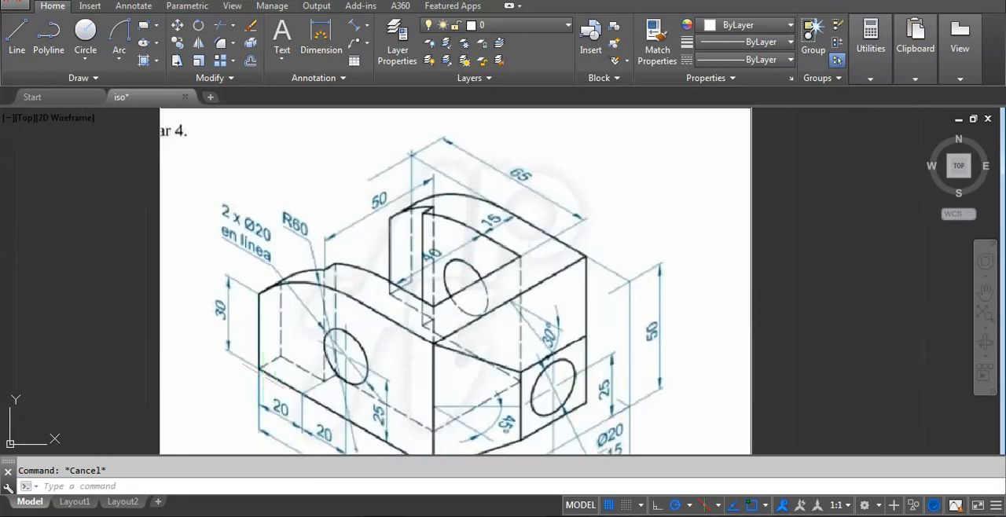
middle_click_drag(300, 372, 322, 334)
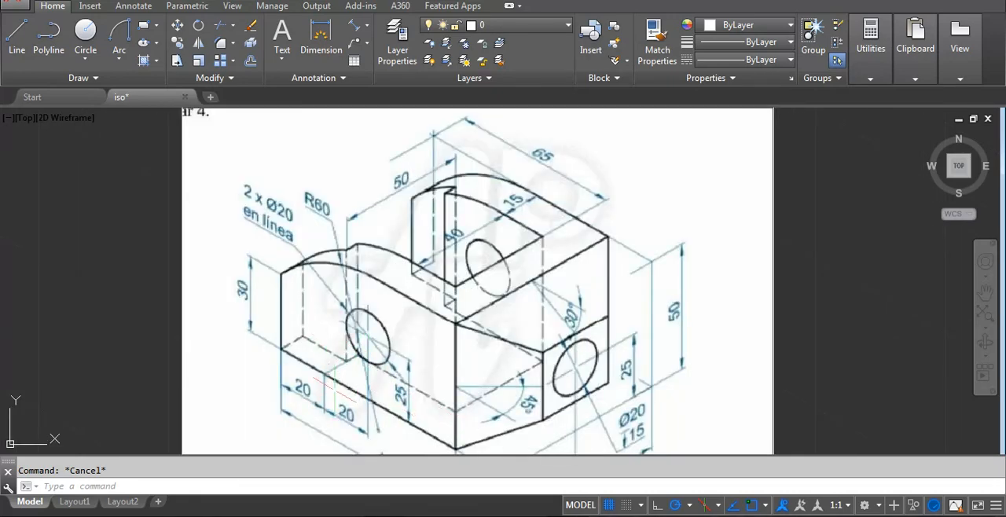
scroll(314, 346, "down", 5)
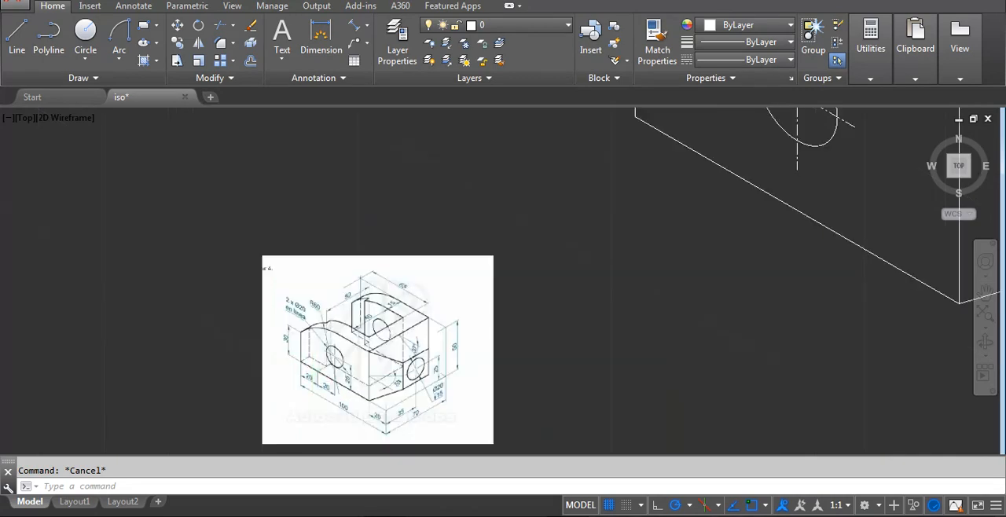
scroll(655, 298, "up", 6)
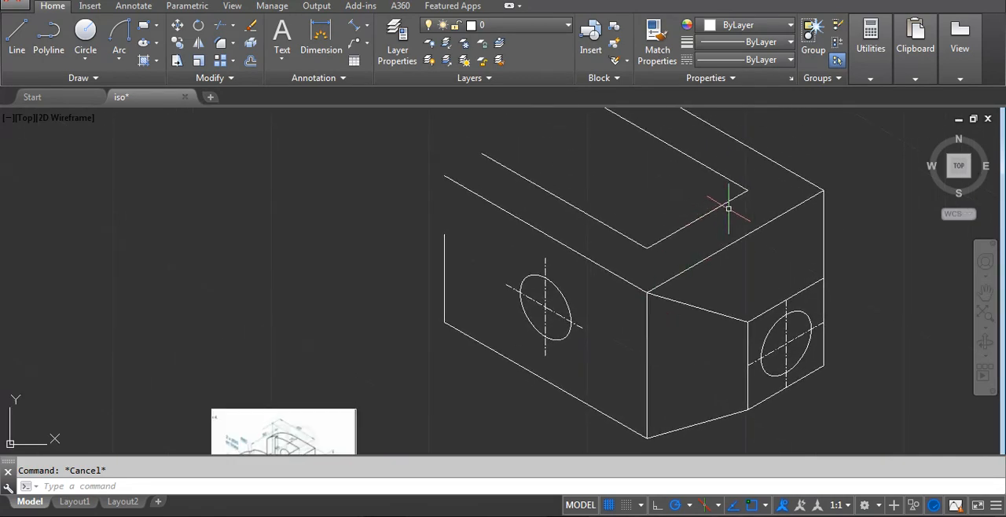
left_click(754, 196)
left_click(700, 216)
left_click(672, 256)
left_click(626, 228)
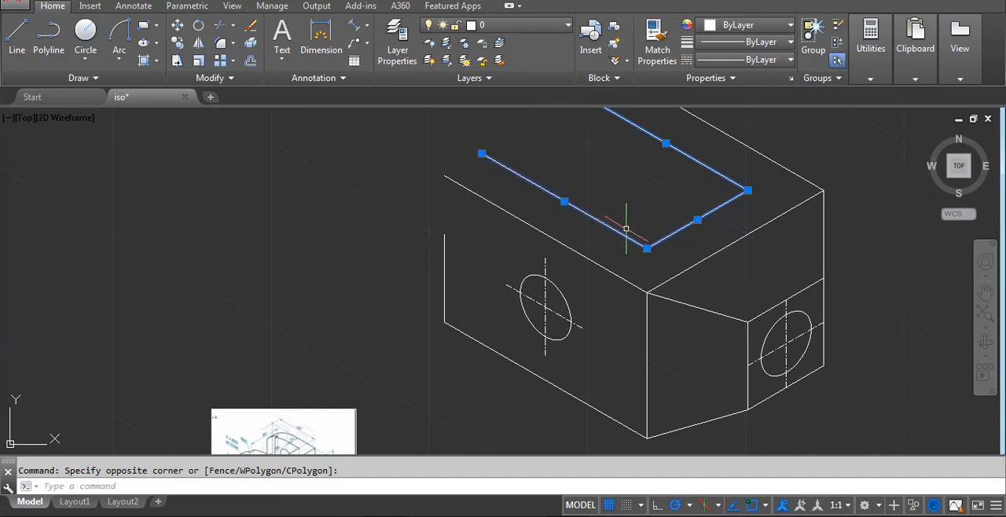
scroll(626, 228, "down", 2)
type("co")
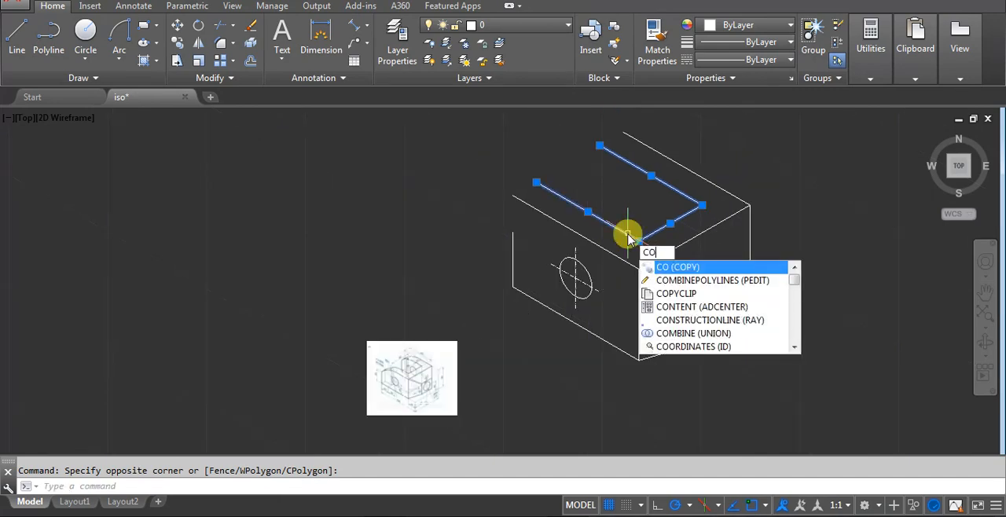
key("Return")
left_click(637, 269)
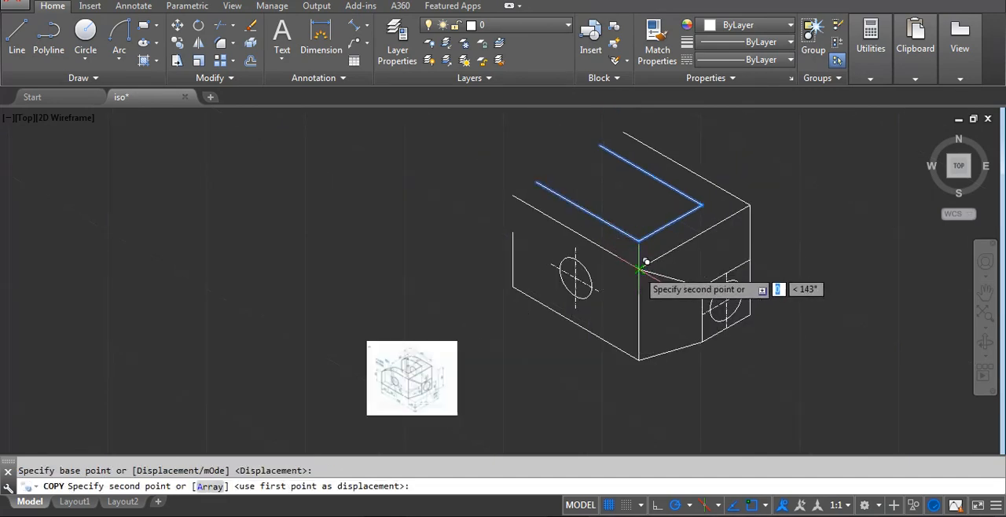
left_click(640, 349)
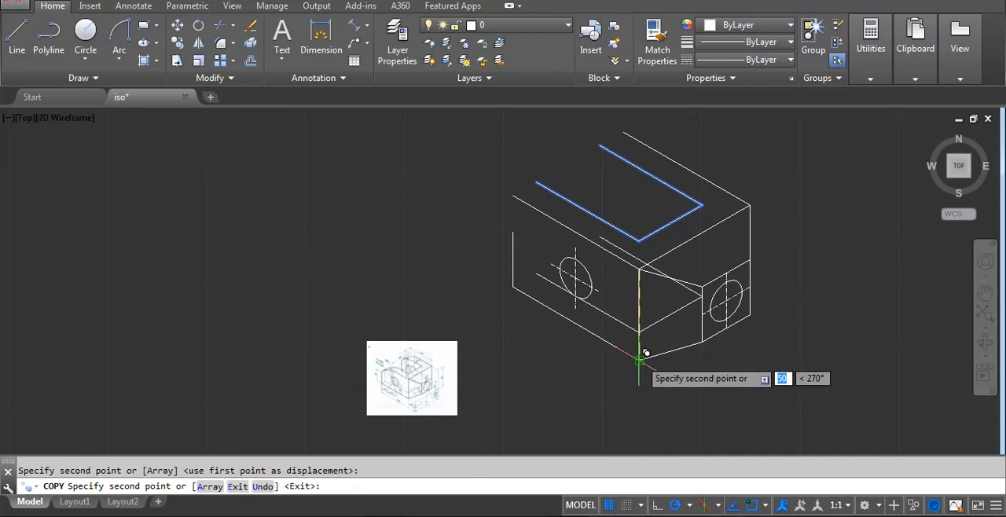
key("Return")
Set the linetype of the three copied lower slot edges to DASHEDX2.
scroll(657, 289, "up", 2)
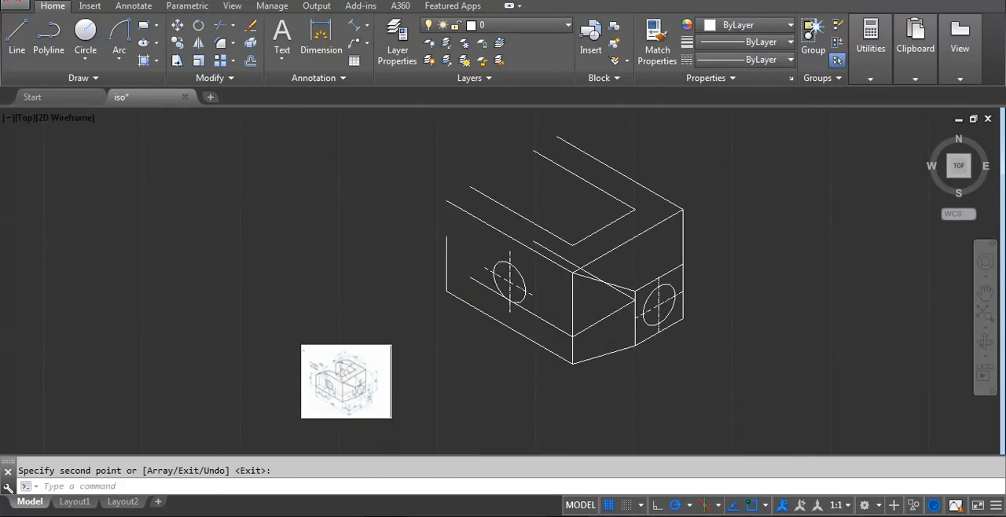
scroll(635, 292, "up", 2)
left_click(708, 248)
left_click(697, 272)
left_click(684, 287)
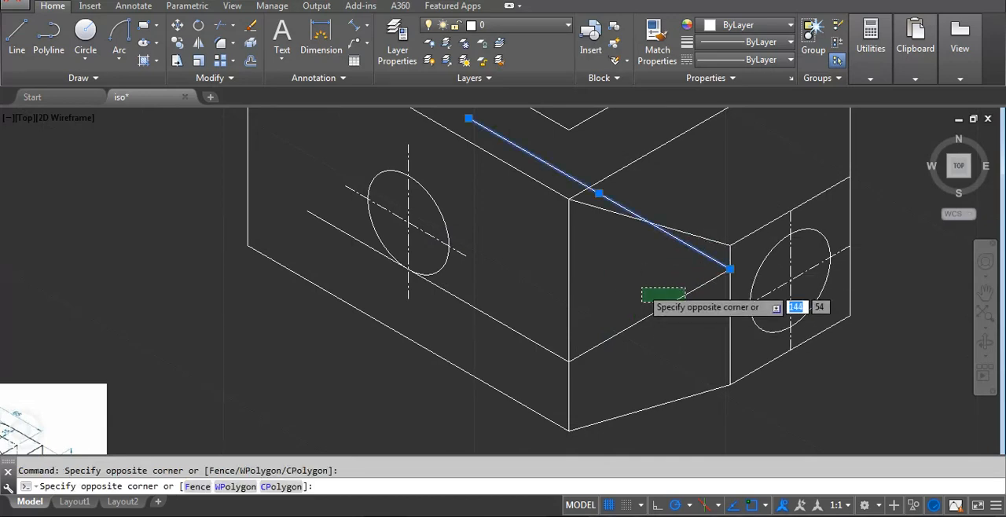
left_click(640, 303)
left_click(552, 338)
left_click(496, 335)
left_click(750, 60)
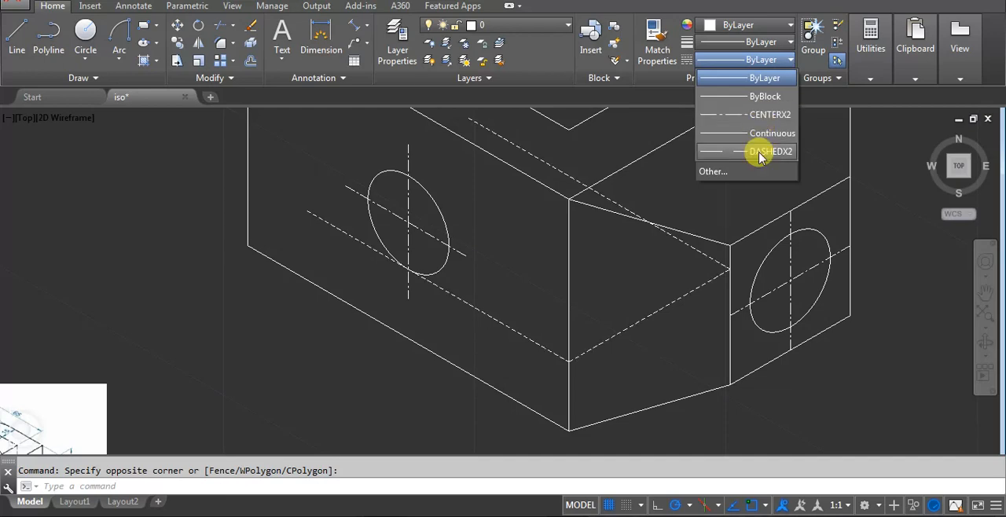
left_click(761, 154)
key("Escape")
Draw a vertical line from the slot's rear inner top corner down to the upper corner of the small holed face.
scroll(464, 314, "down", 2)
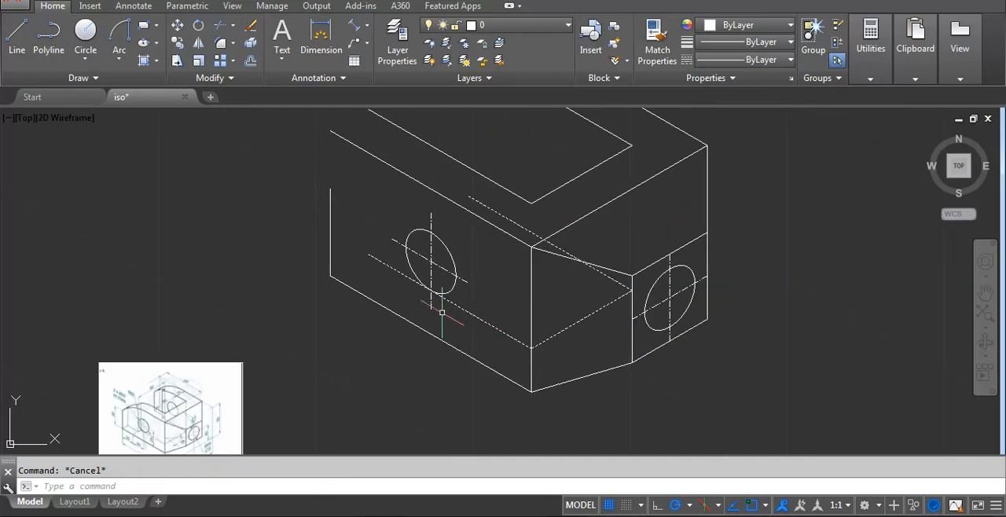
scroll(410, 186, "up", 5)
middle_click_drag(410, 186, 498, 247)
scroll(490, 264, "up", 1)
scroll(589, 362, "down", 4)
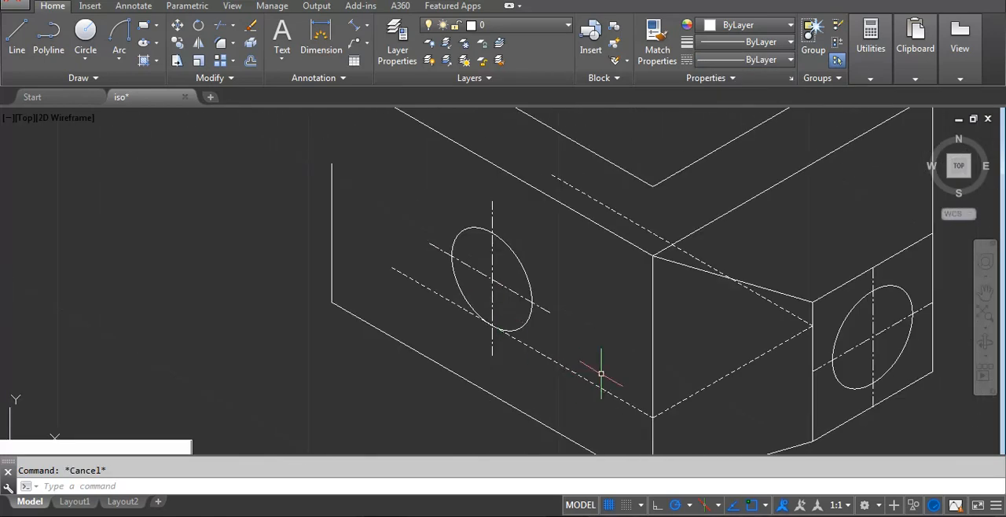
scroll(585, 306, "down", 1)
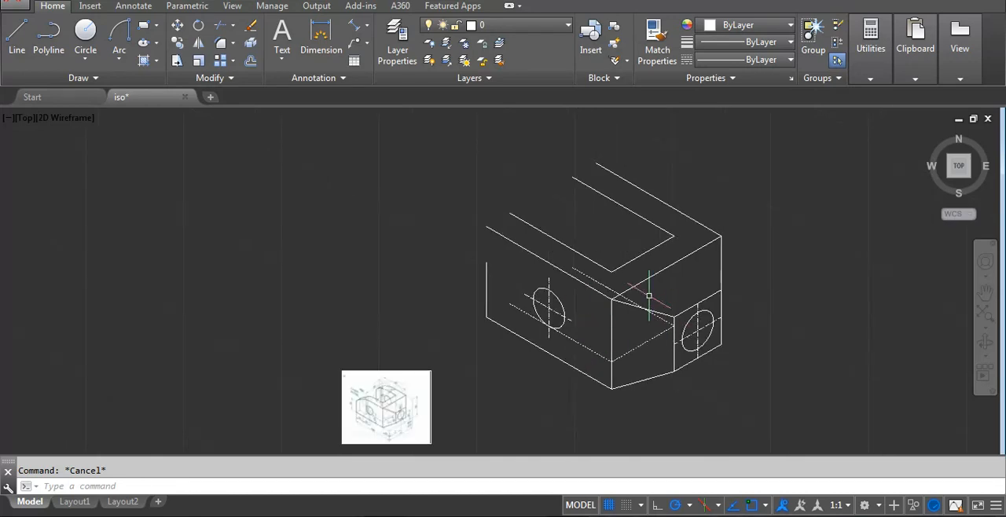
scroll(379, 432, "up", 3)
scroll(384, 397, "down", 2)
middle_click_drag(799, 260, 570, 330)
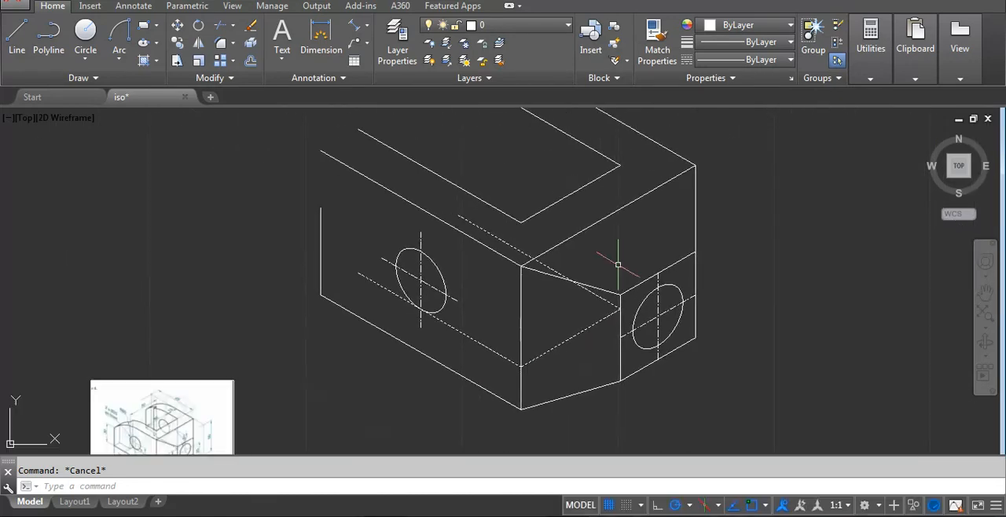
key("l")
key("Return")
left_click(620, 166)
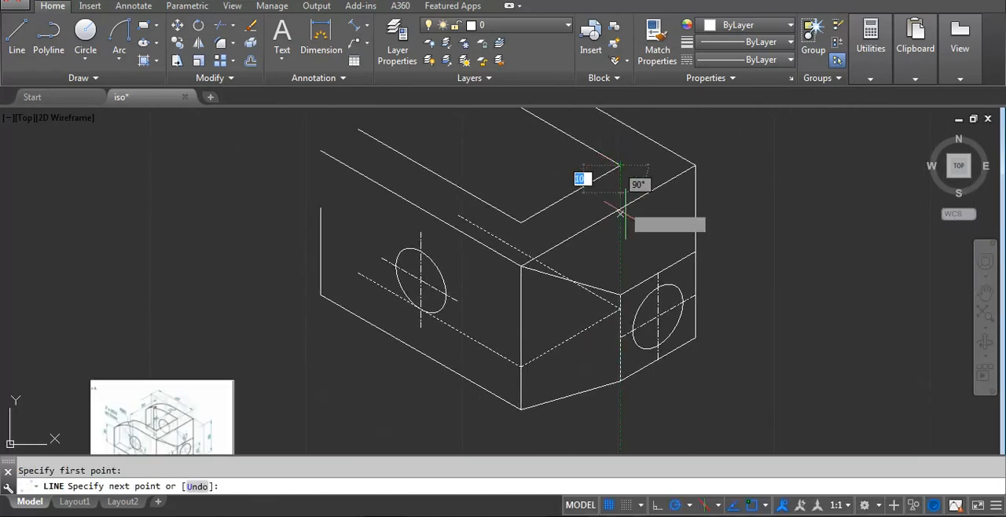
left_click(620, 295)
key("Return")
Match the dashed linetype of the lower slot edge onto the new vertical line.
type("ma")
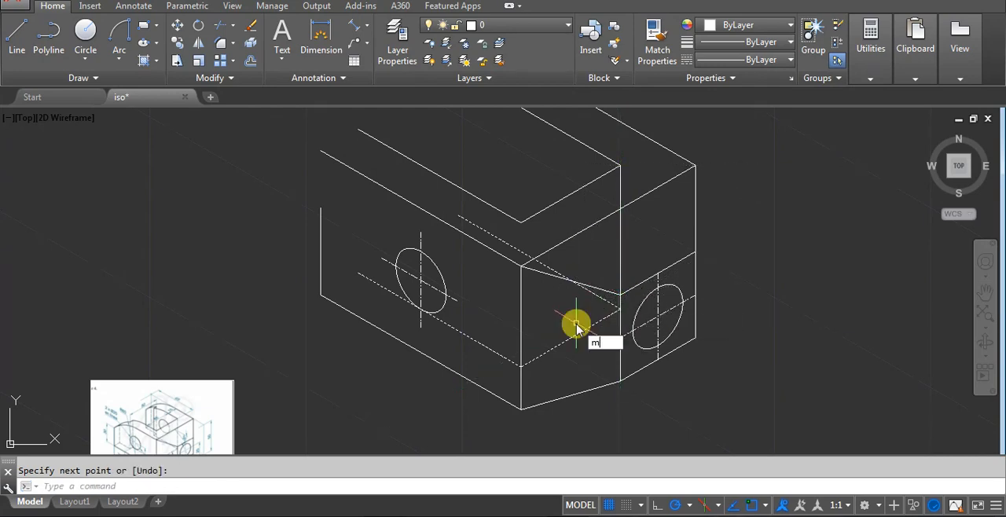
key("Return")
left_click(565, 265)
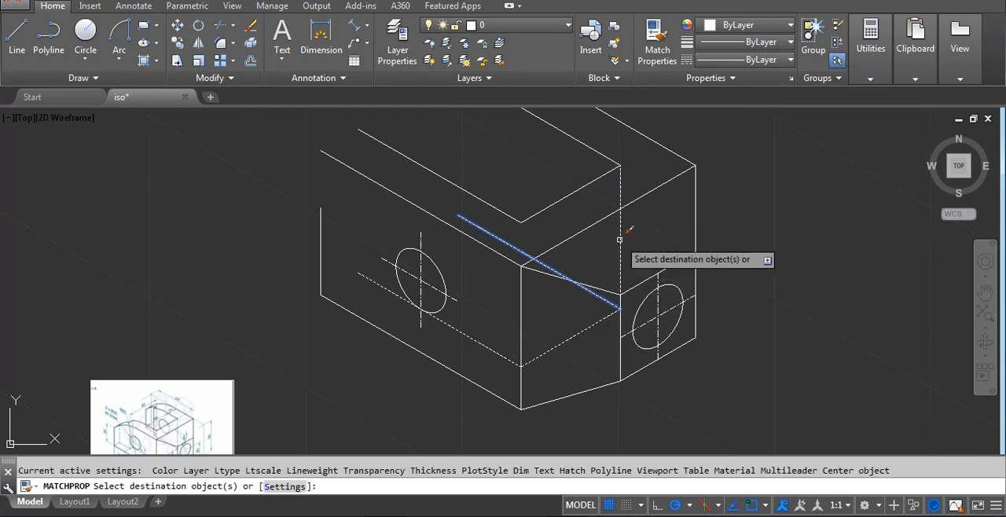
key("Return")
Examine the reference image for the slot's rounded upper end, its step and the related dimensions.
scroll(541, 286, "down", 2)
middle_click_drag(454, 315, 516, 303)
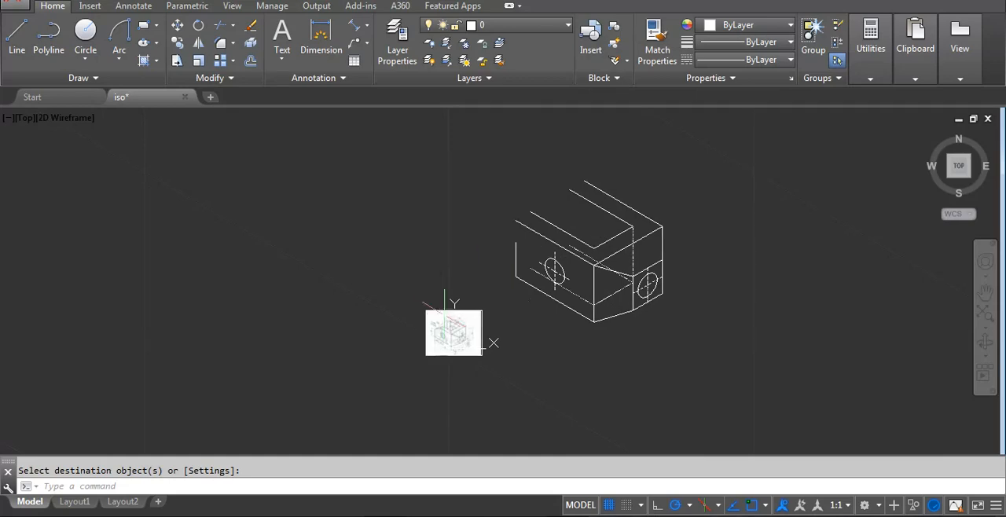
scroll(472, 359, "up", 4)
scroll(374, 286, "up", 4)
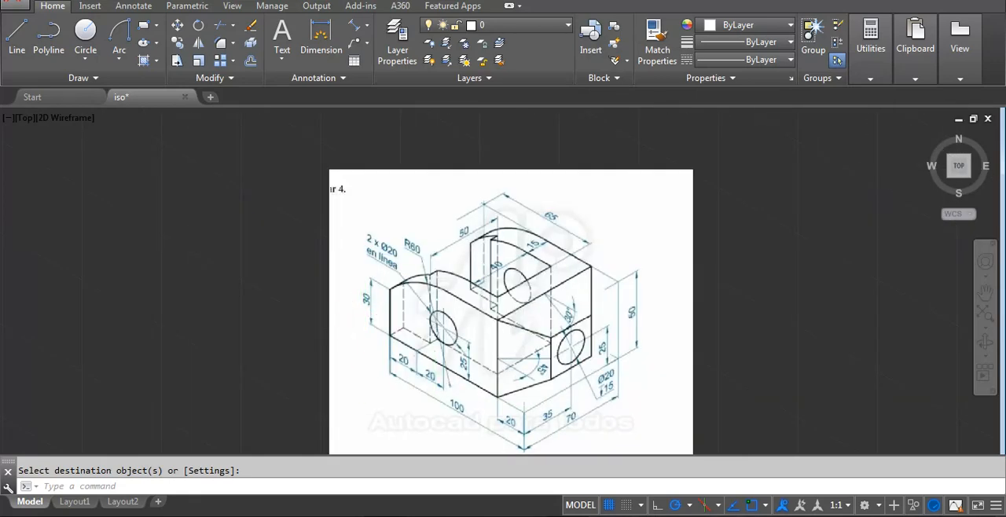
scroll(540, 233, "up", 2)
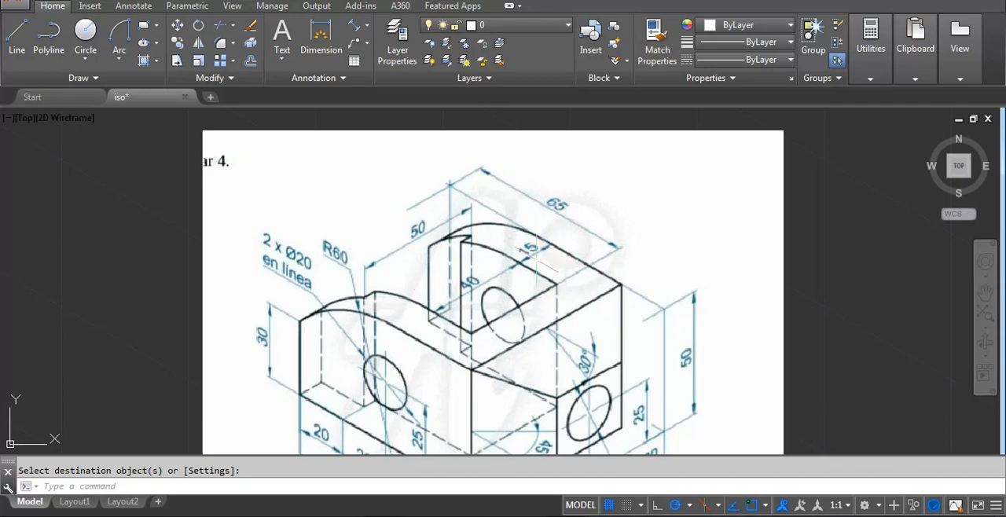
scroll(536, 260, "down", 2)
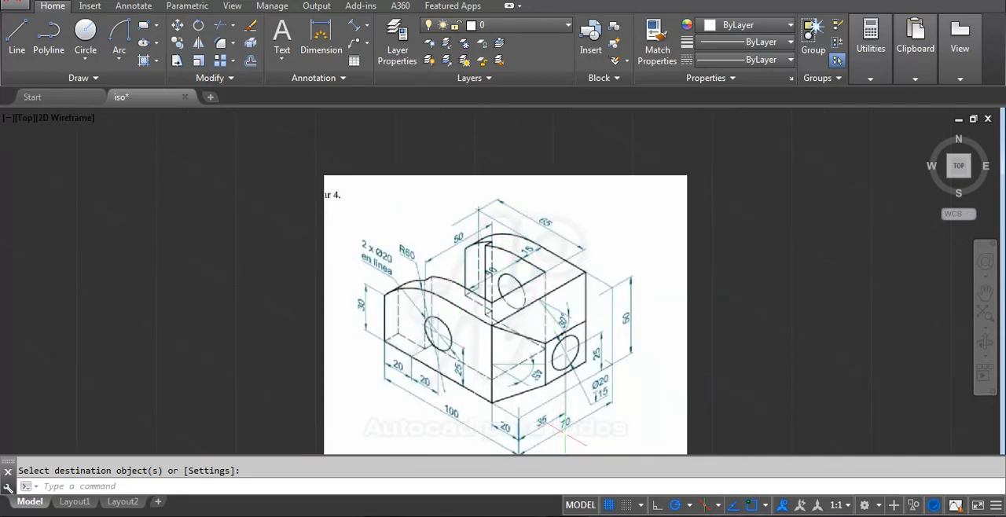
scroll(457, 245, "up", 2)
scroll(389, 297, "up", 2)
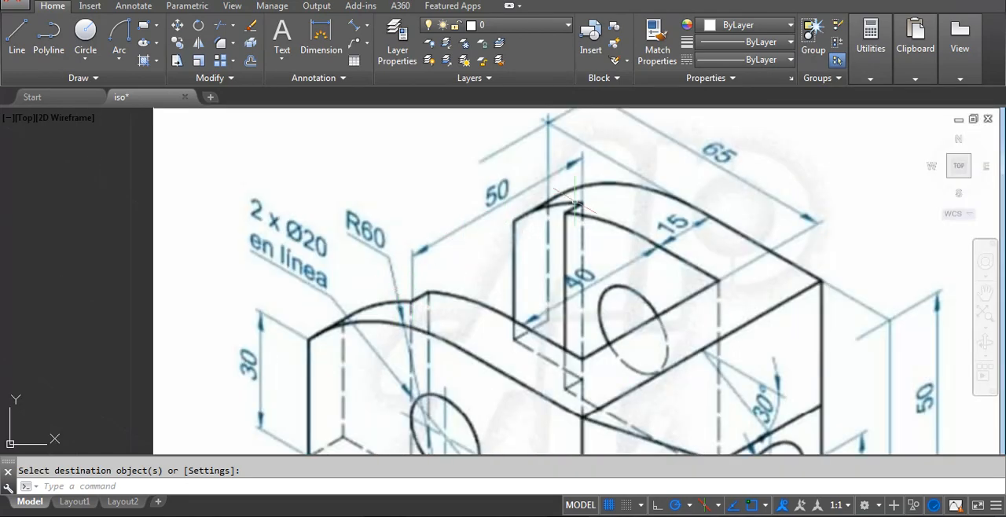
scroll(567, 202, "up", 2)
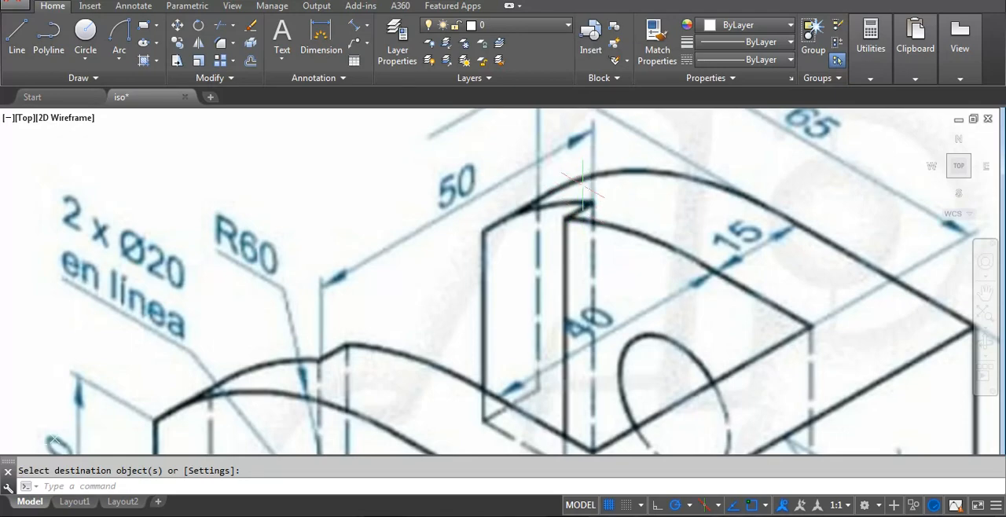
Draw a 10-unit line at 30° from the front face's far lower-left corner into the bracket's depth.
scroll(583, 185, "down", 3)
scroll(364, 371, "up", 3)
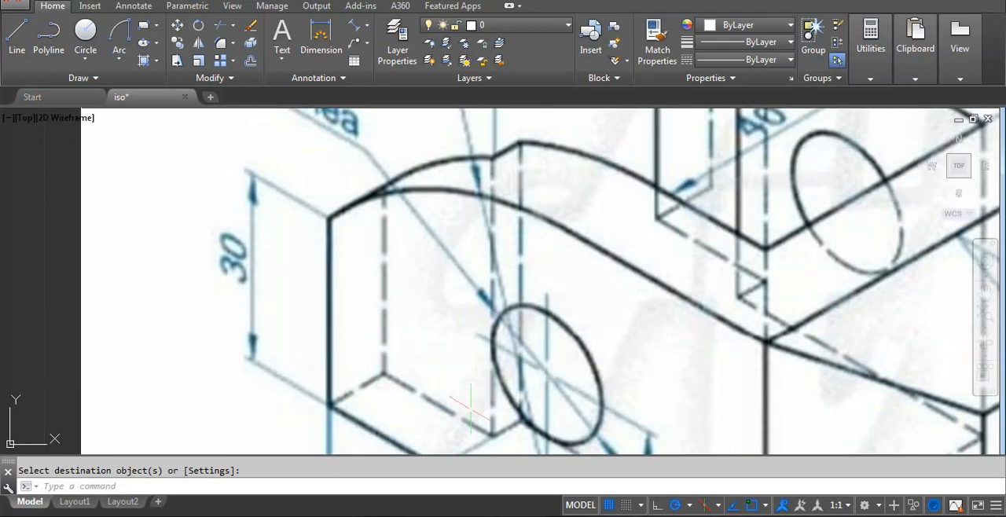
scroll(524, 412, "down", 6)
scroll(649, 275, "down", 4)
middle_click_drag(777, 217, 548, 326)
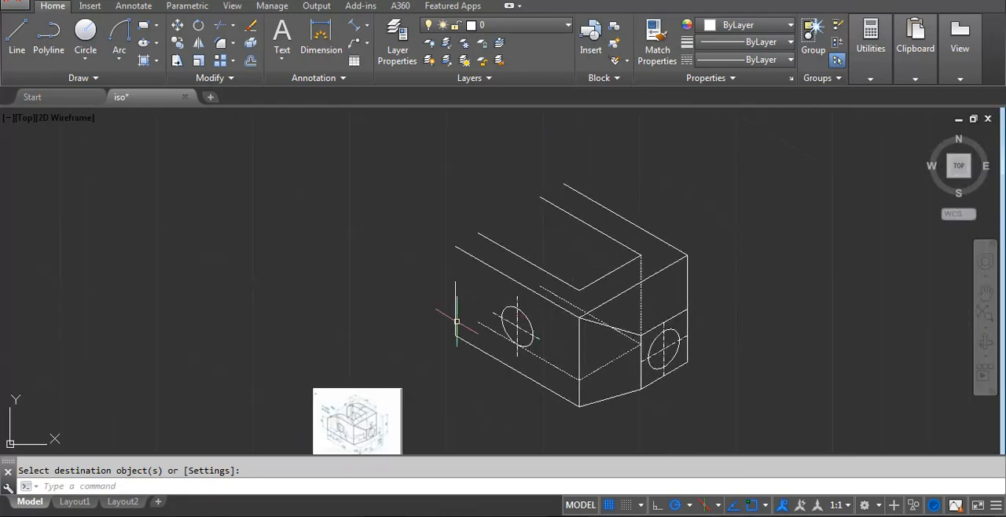
key("Escape")
type("l")
key("Return")
scroll(460, 330, "up", 5)
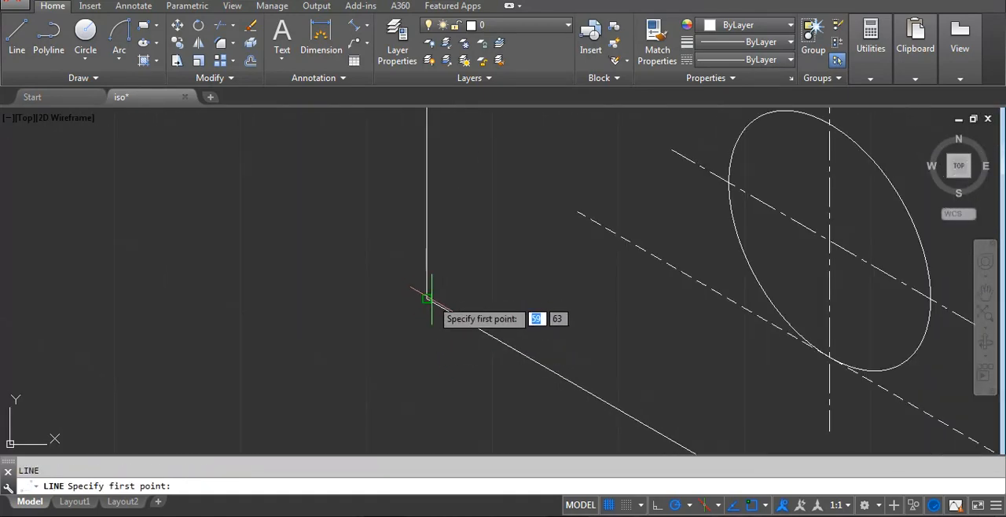
left_click(427, 298)
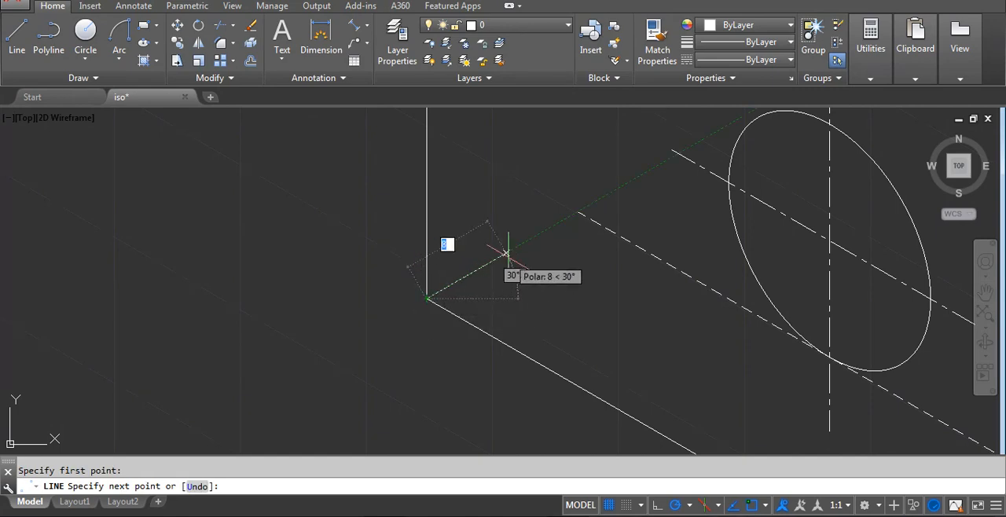
type("10")
key("Return")
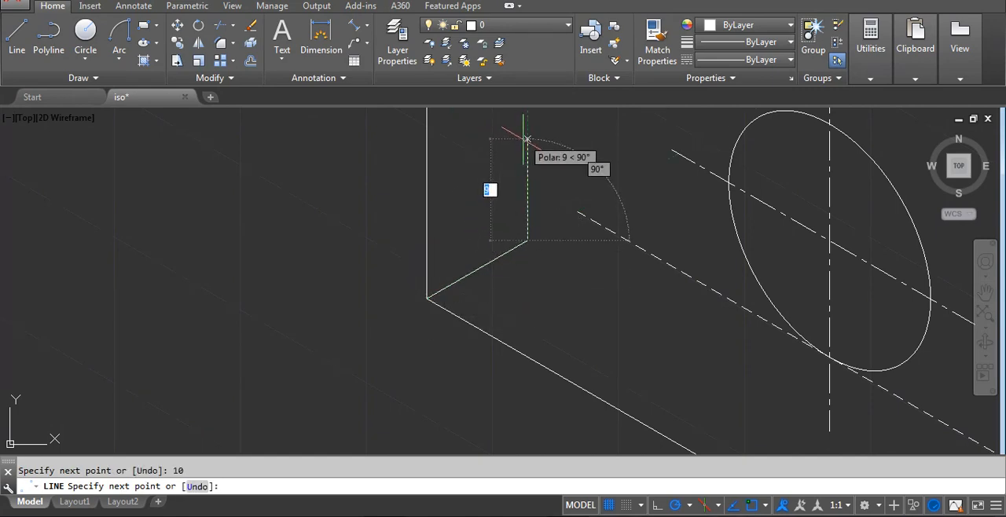
Continue the line 30 units vertically upward and close it to the top of the front face's left edge.
type("30")
key("Return")
scroll(492, 352, "down", 2)
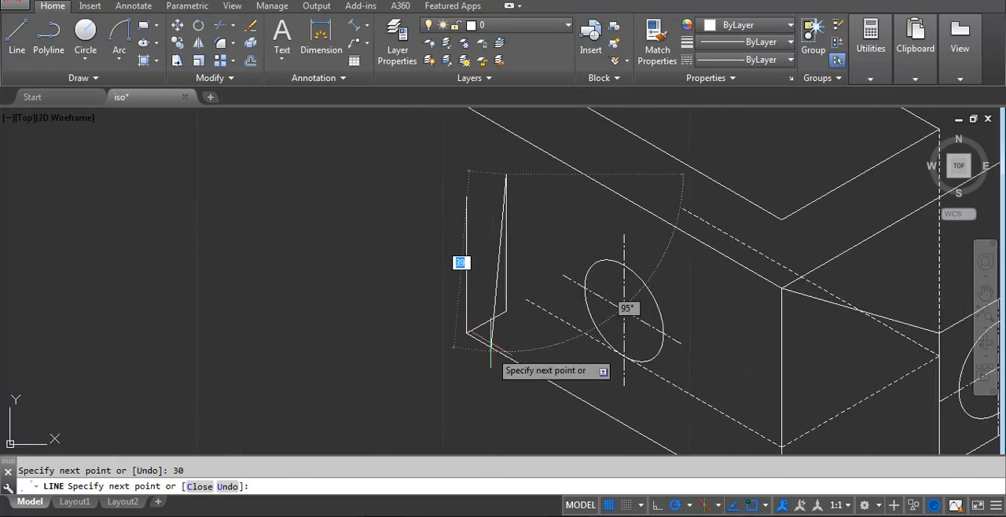
scroll(491, 334, "up", 5)
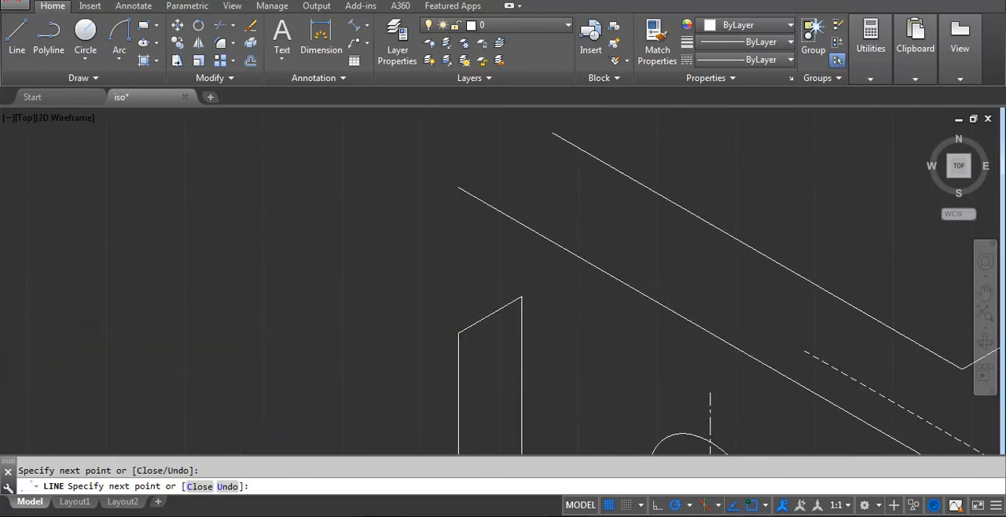
key("Return")
scroll(464, 309, "down", 5)
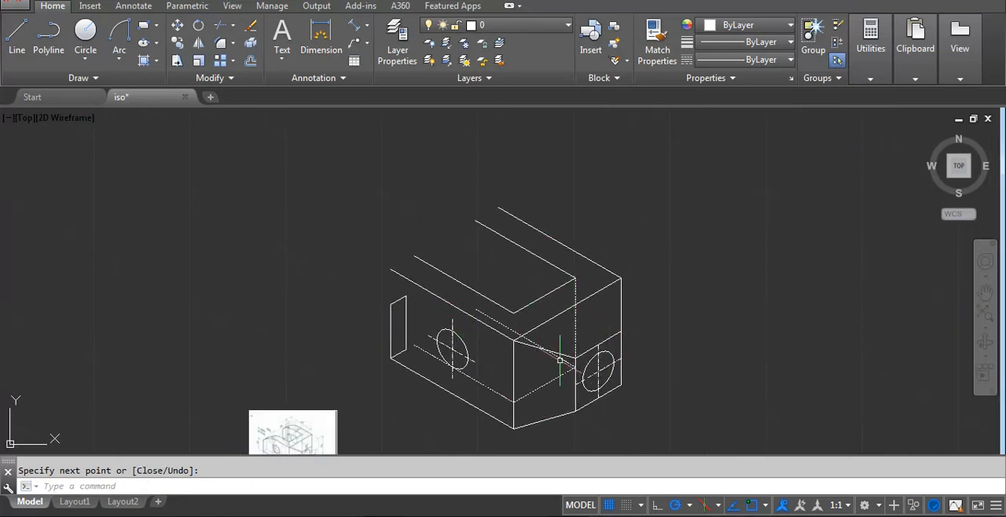
Copy the front face's bottom edge from the block's front upper corner to its rear upper corner.
key("Escape")
left_click(443, 387)
type("c")
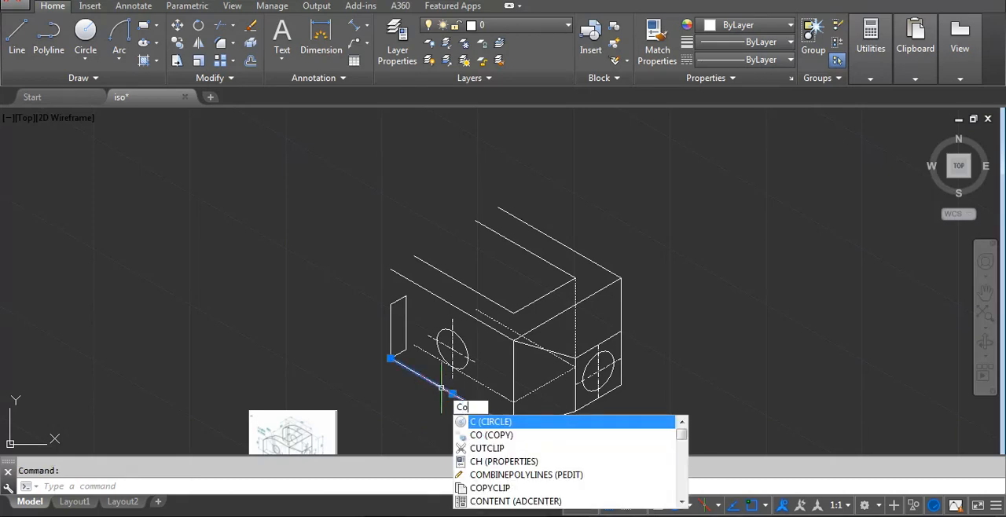
type("o")
key("Return")
scroll(506, 337, "up", 2)
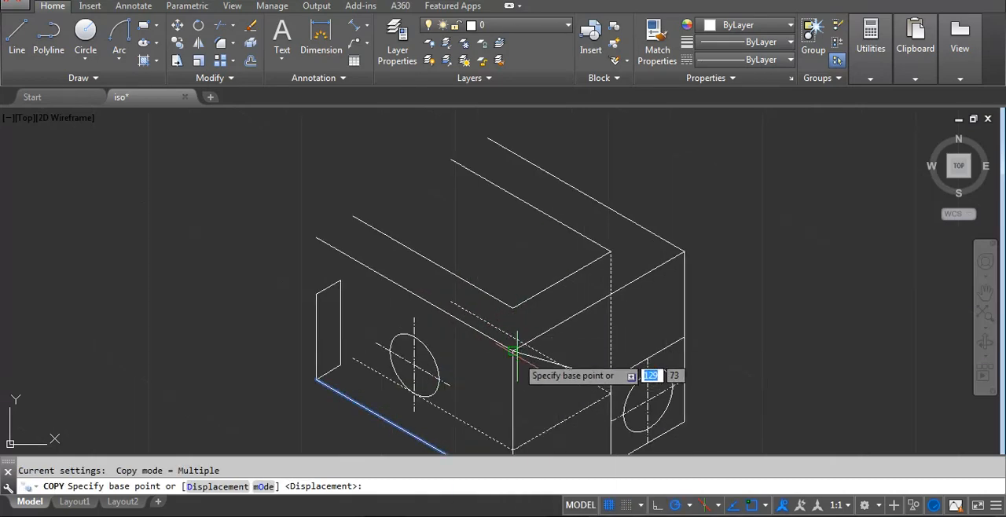
left_click(512, 350)
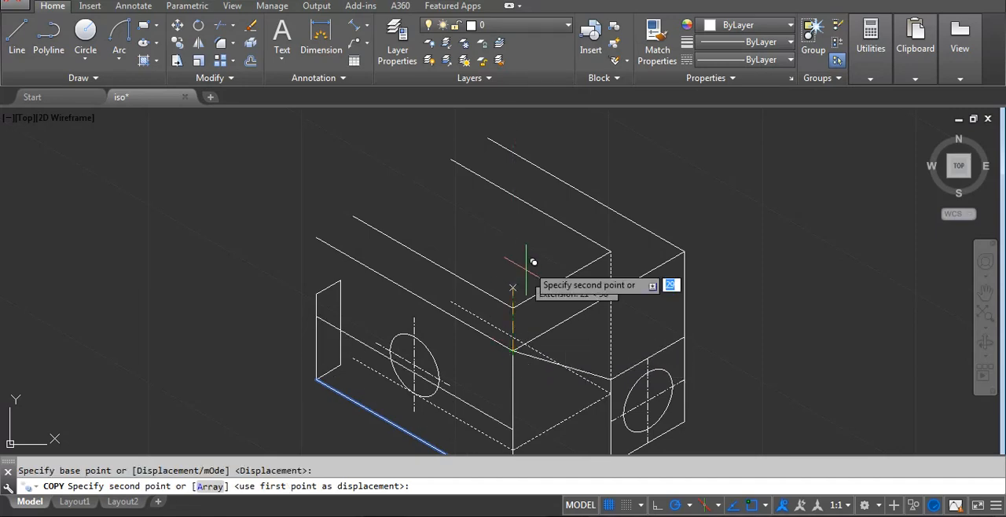
left_click(685, 251)
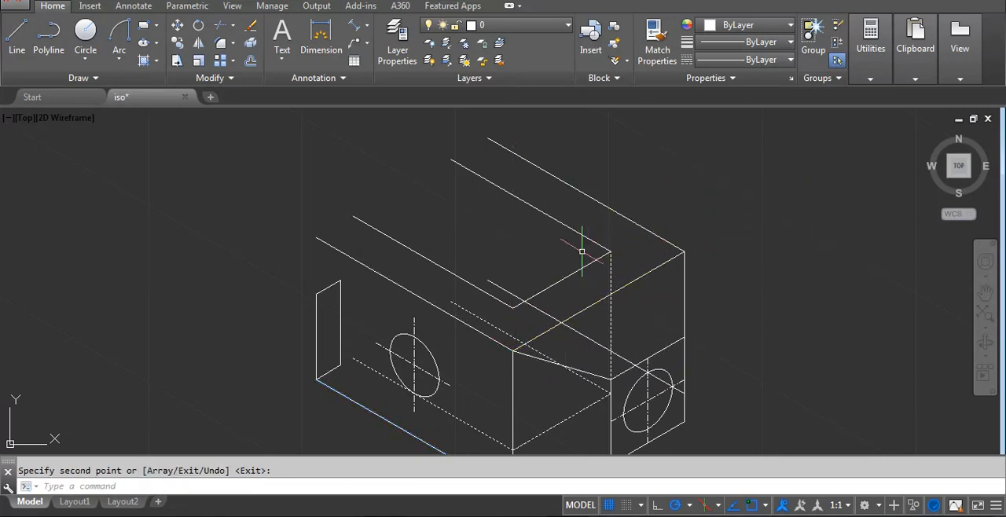
key("Return")
Draw a 30-unit vertical line upward from the free upper-left end of the copied edge.
type("l")
key("Return")
scroll(530, 276, "up", 3)
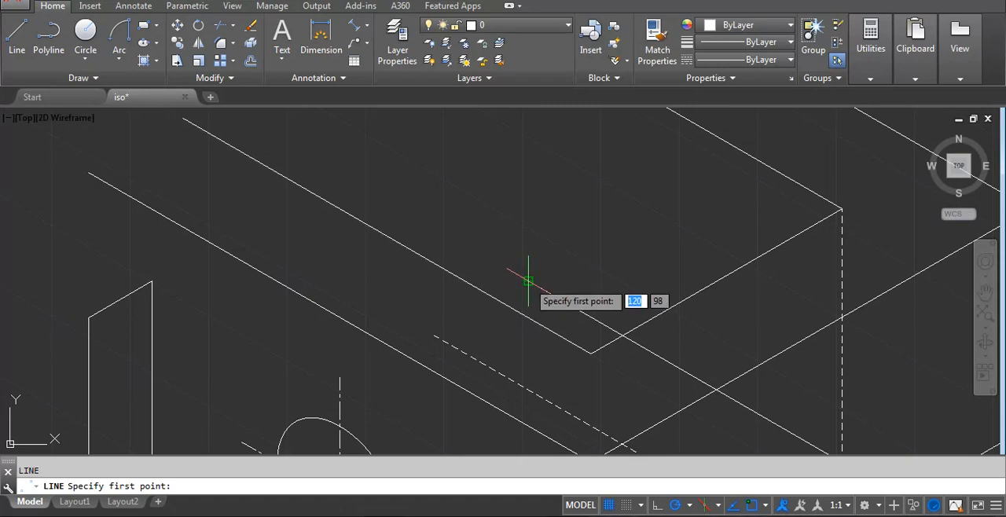
left_click(528, 280)
left_click(527, 212)
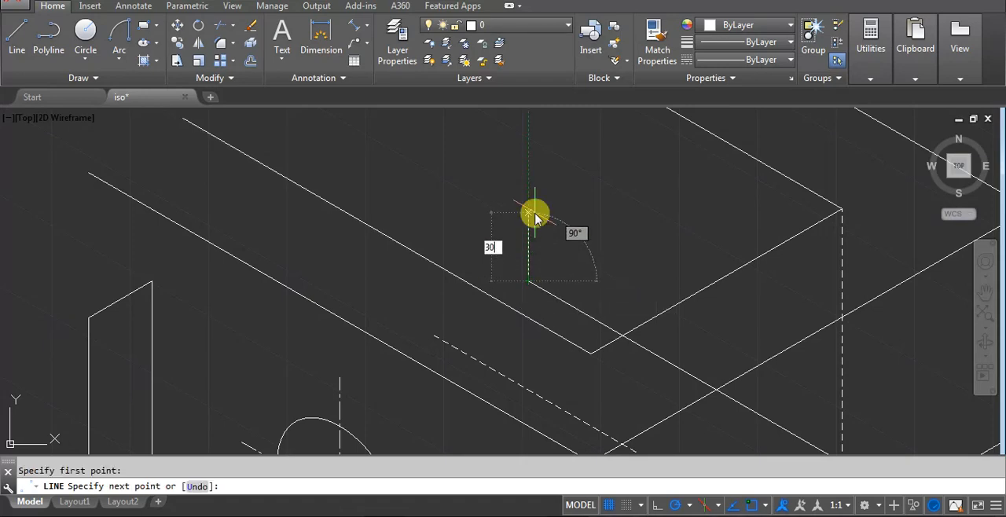
scroll(526, 236, "down", 4)
key("Return")
scroll(524, 300, "up", 2)
scroll(524, 300, "up", 2)
From the vertical's lower end, draw a 10-unit line at 210°, a 30-unit vertical upward and a closing line to the first vertical's top.
type("l")
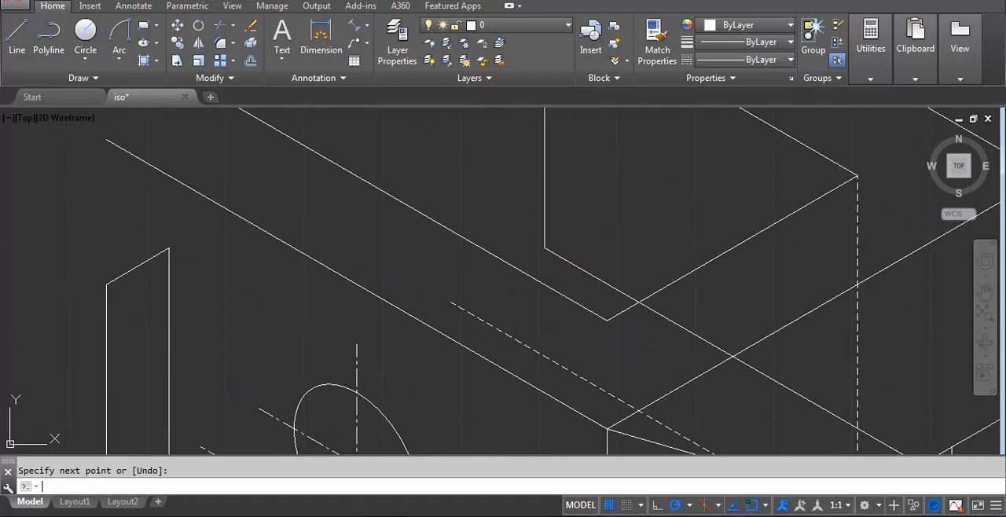
key("Return")
left_click(544, 249)
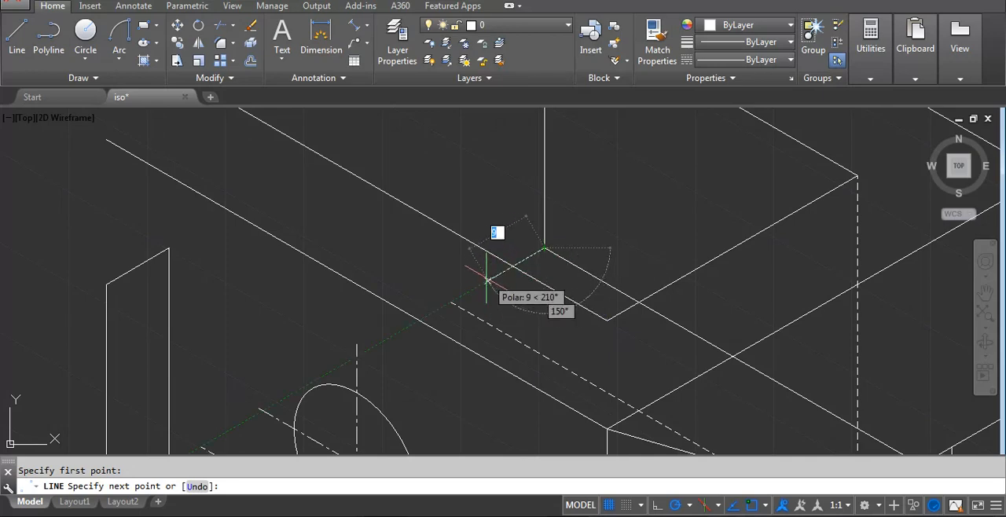
type("10")
key("Return")
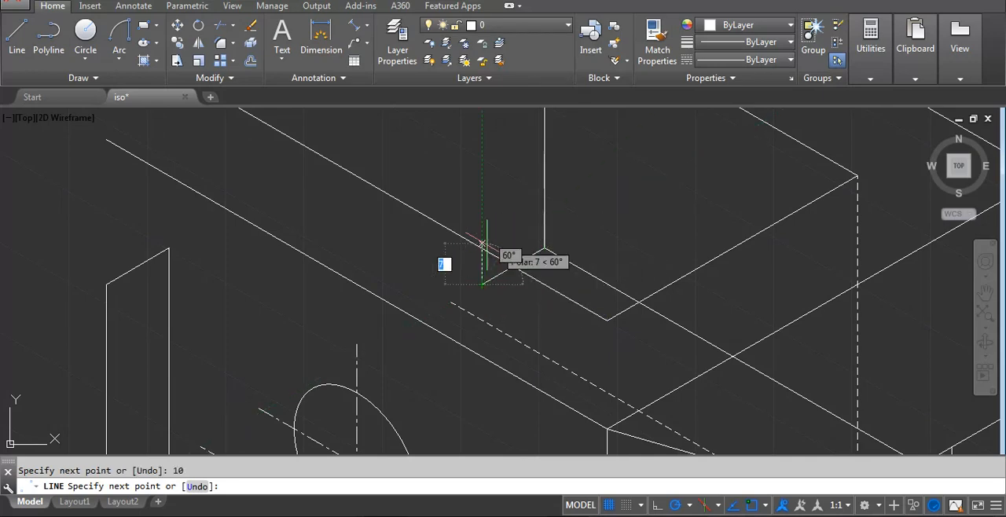
type("30")
key("Return")
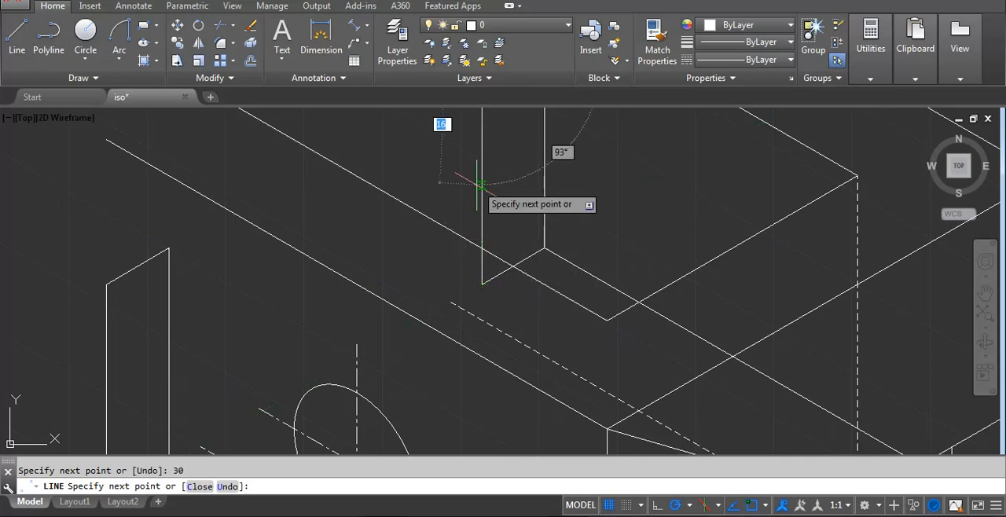
scroll(480, 235, "down", 3)
key("Return")
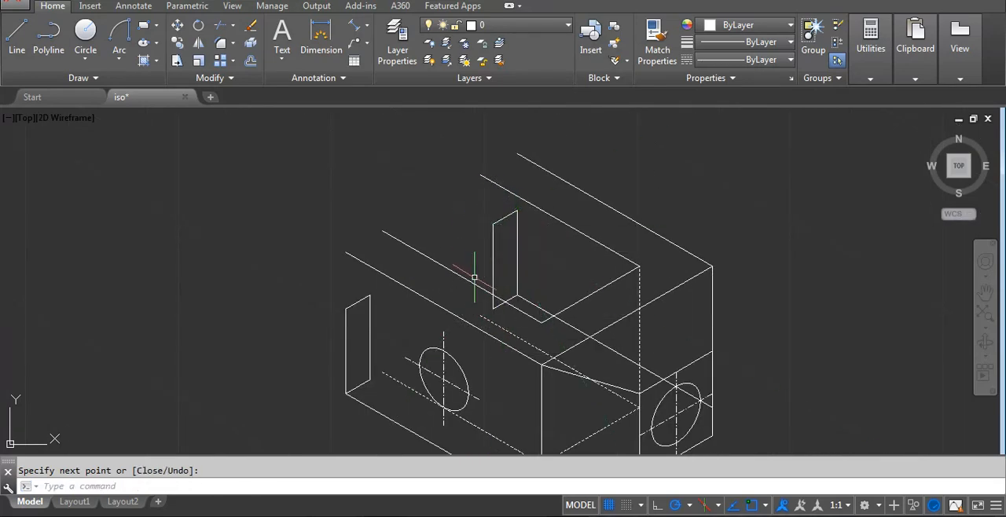
Draw a 20-unit line parallel to the front bottom edge from the front end face's inner lower corner, following the reference image.
middle_click_drag(603, 264, 630, 207)
scroll(629, 207, "down", 2)
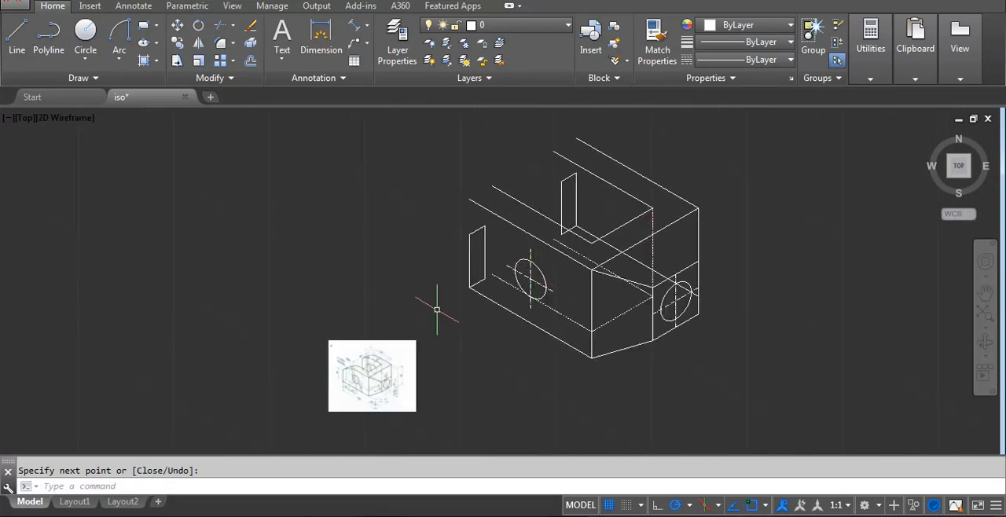
scroll(367, 367, "up", 4)
scroll(291, 394, "up", 2)
scroll(399, 306, "down", 5)
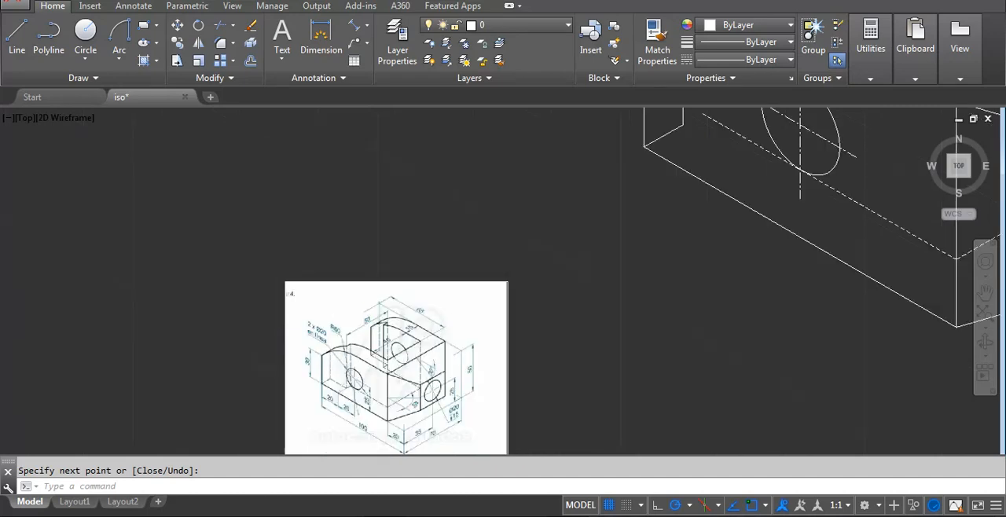
scroll(339, 328, "up", 8)
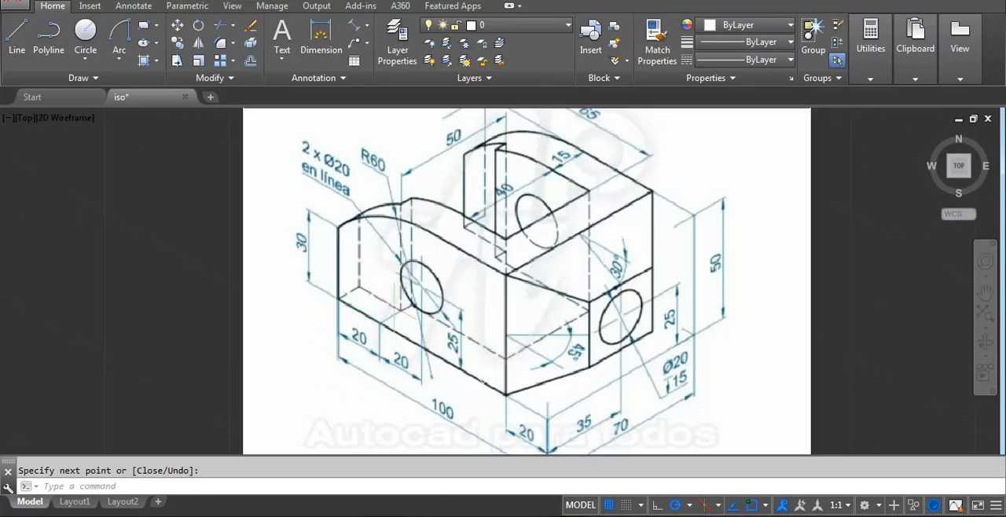
scroll(393, 310, "down", 6)
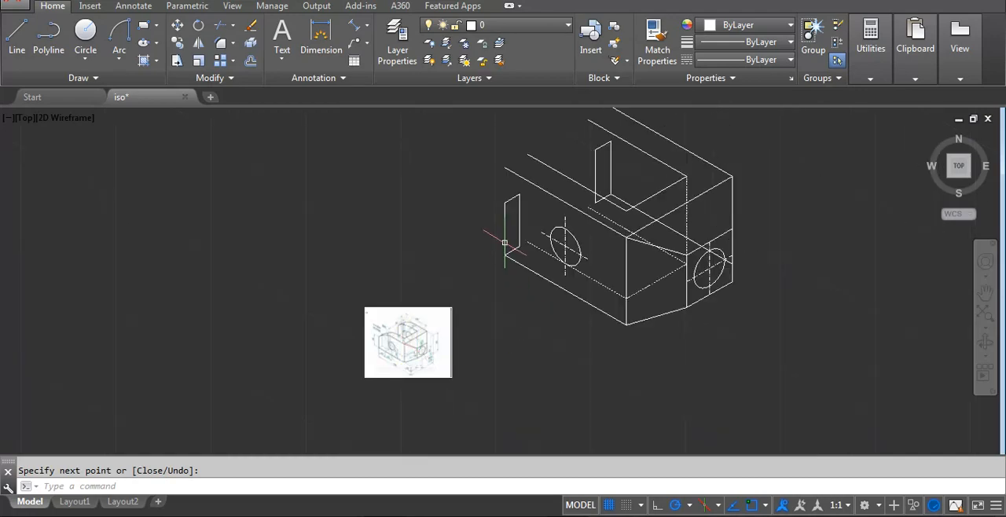
scroll(504, 243, "up", 5)
key("Return")
left_click(566, 261)
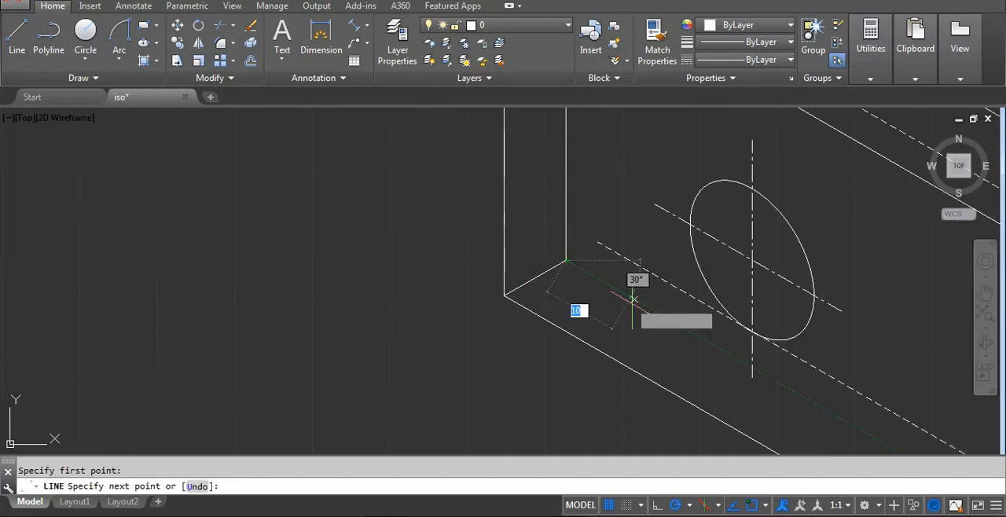
type("20")
key("Return")
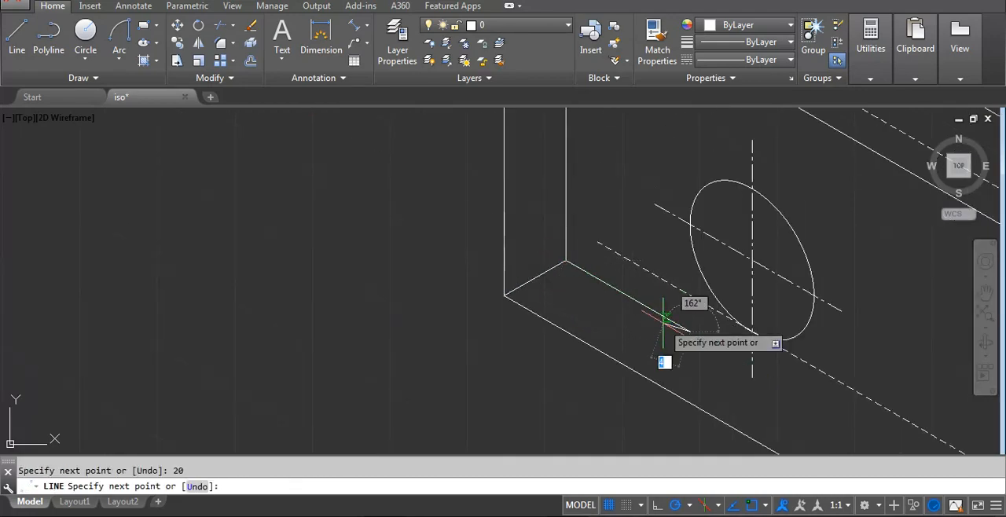
Continue the line with a 5-unit segment at 30° up to the dashed lower slot edge.
scroll(695, 310, "up", 2)
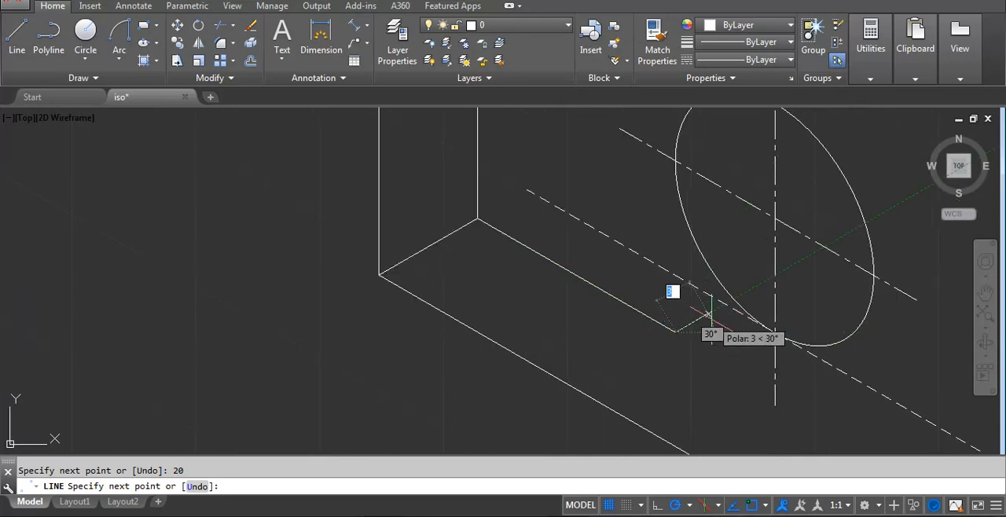
scroll(699, 319, "up", 2)
type("5")
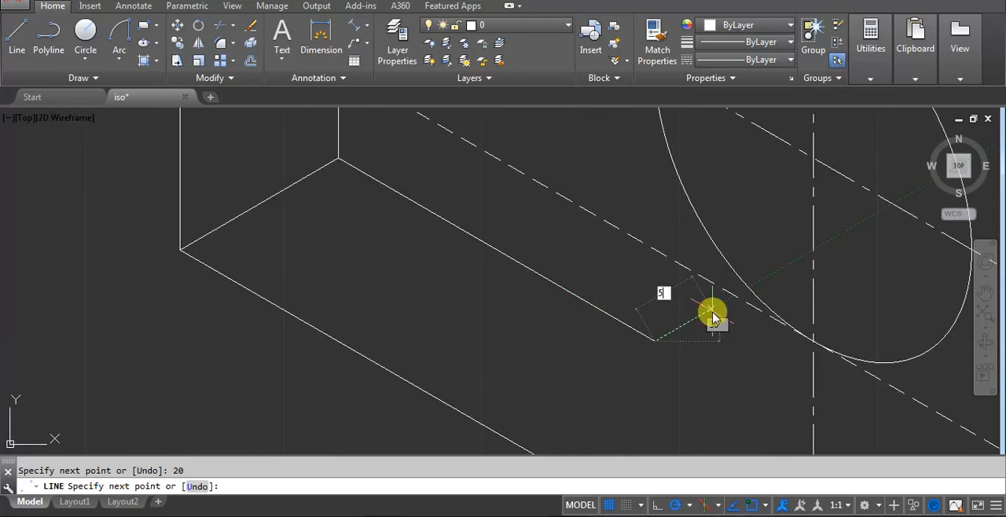
key("Return")
scroll(677, 357, "down", 2)
key("Return")
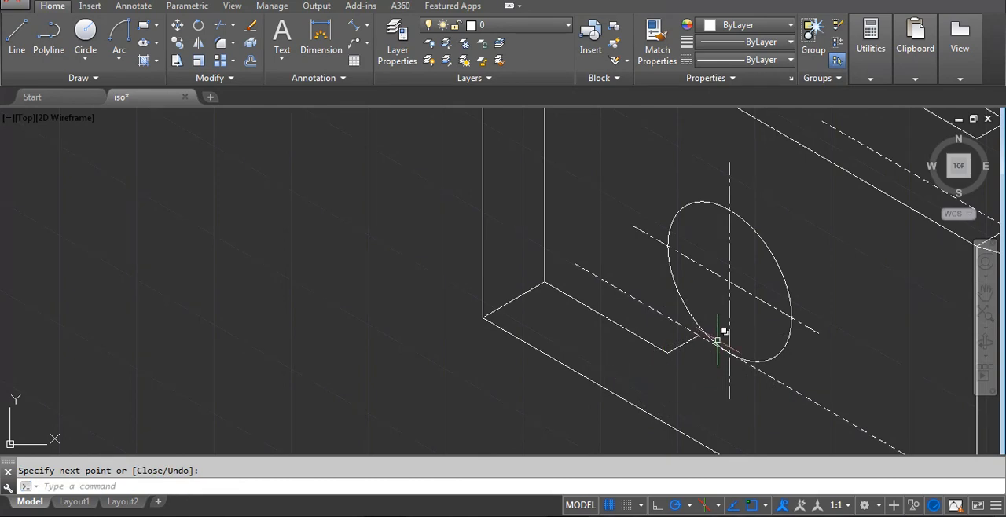
Trim the part of the dashed lower slot edge that extends beyond the short 5-unit line.
scroll(685, 339, "up", 3)
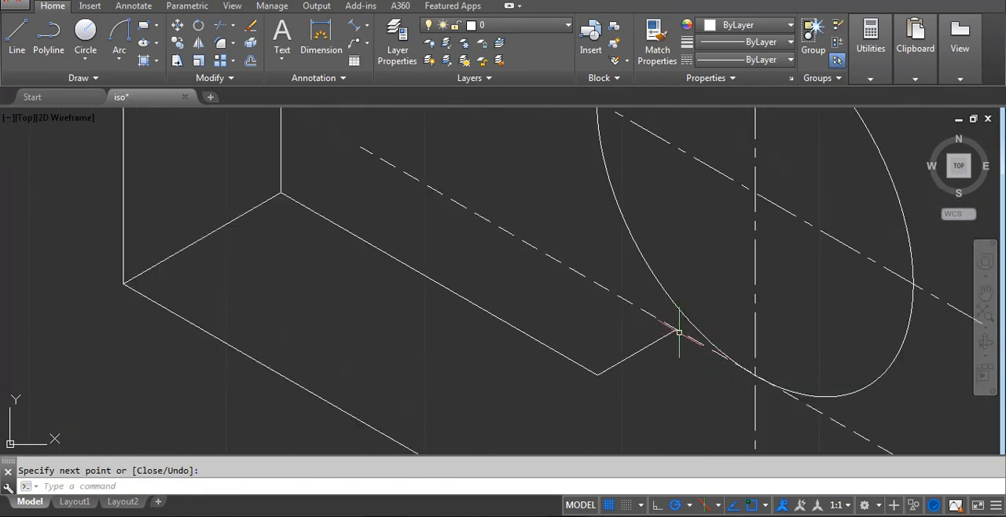
type("tr")
key("Return")
key("Return")
left_click(667, 322)
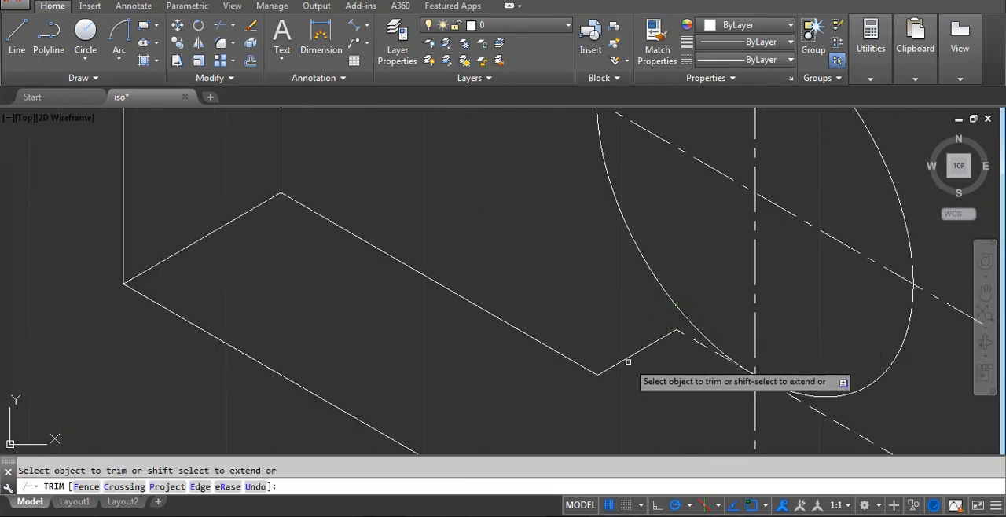
key("Return")
Match the dashed slot edge's properties onto the 5-unit and 20-unit step lines.
key("Return")
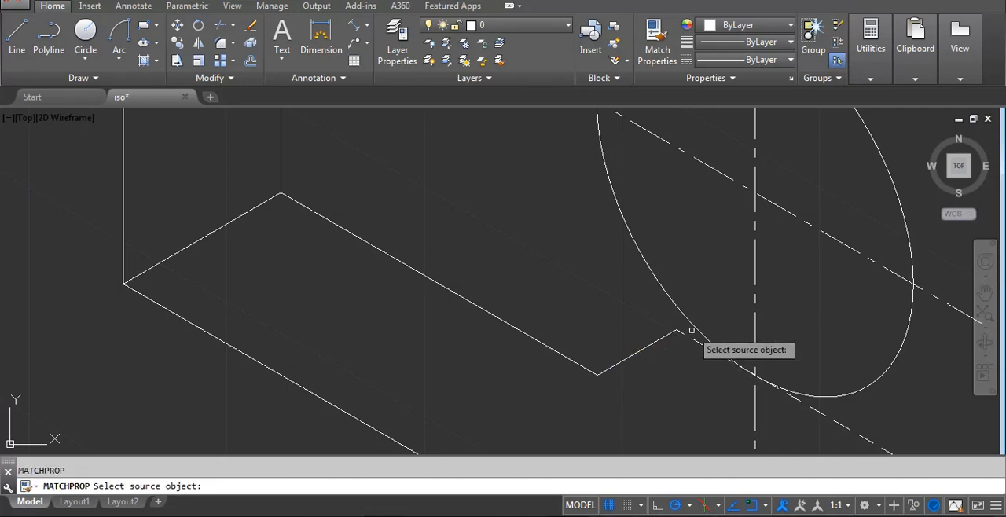
left_click(691, 339)
left_click(643, 368)
left_click(610, 343)
left_click(598, 393)
left_click(574, 349)
Match the dashed properties onto the front end face's 10-unit bottom edge and inner vertical edge.
key("Return")
scroll(465, 323, "down", 4)
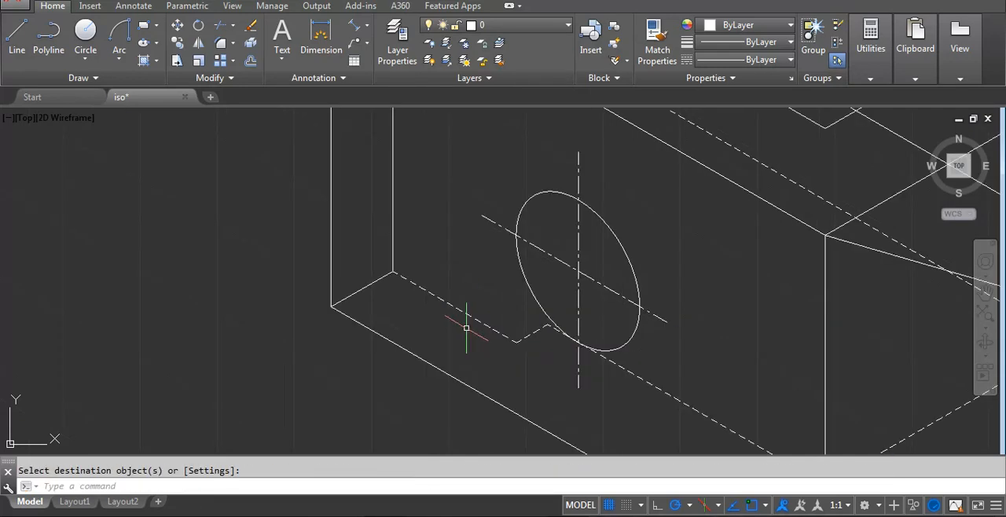
key("Return")
left_click(445, 301)
left_click(411, 294)
left_click(388, 250)
key("Return")
scroll(392, 315, "down", 5)
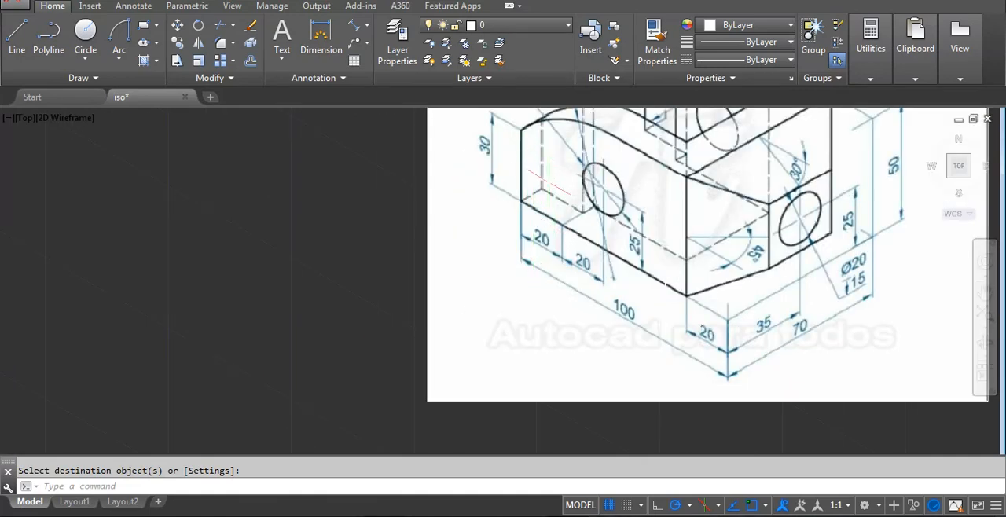
Examine the reference image for the rounded upper ends and the remaining hidden edges of the two arms.
middle_click_drag(564, 202, 407, 348)
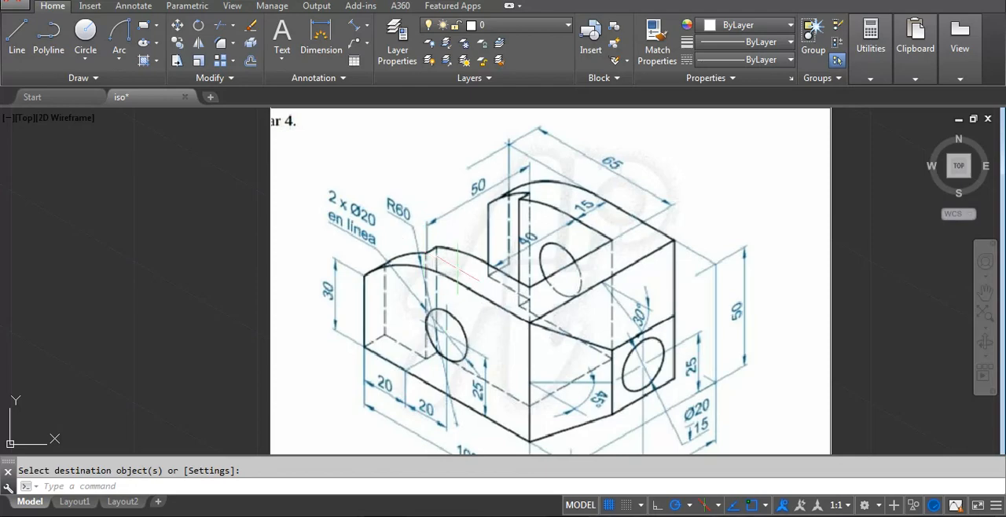
scroll(378, 367, "down", 6)
mouse_move(672, 243)
middle_mouse_down()
mouse_move(572, 389)
mouse_move(572, 378)
middle_mouse_up()
scroll(519, 312, "up", 2)
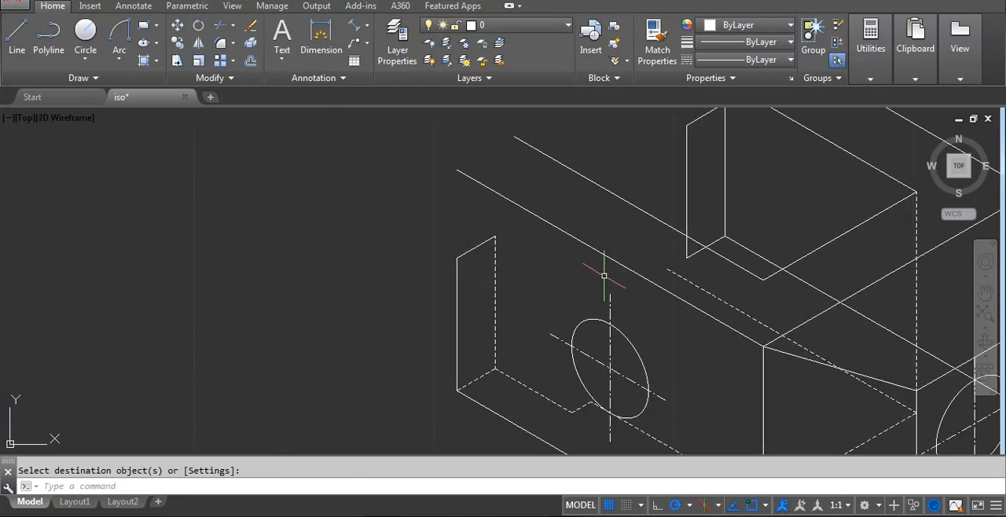
Check the reference image for the R60 rounded top of the front arm.
scroll(604, 275, "down", 4)
scroll(408, 346, "up", 6)
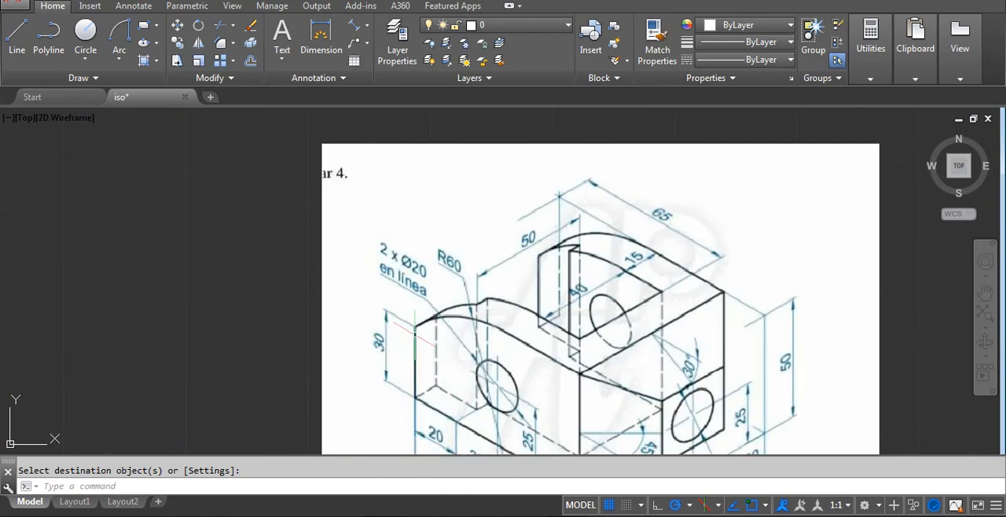
middle_click_drag(480, 332, 488, 274)
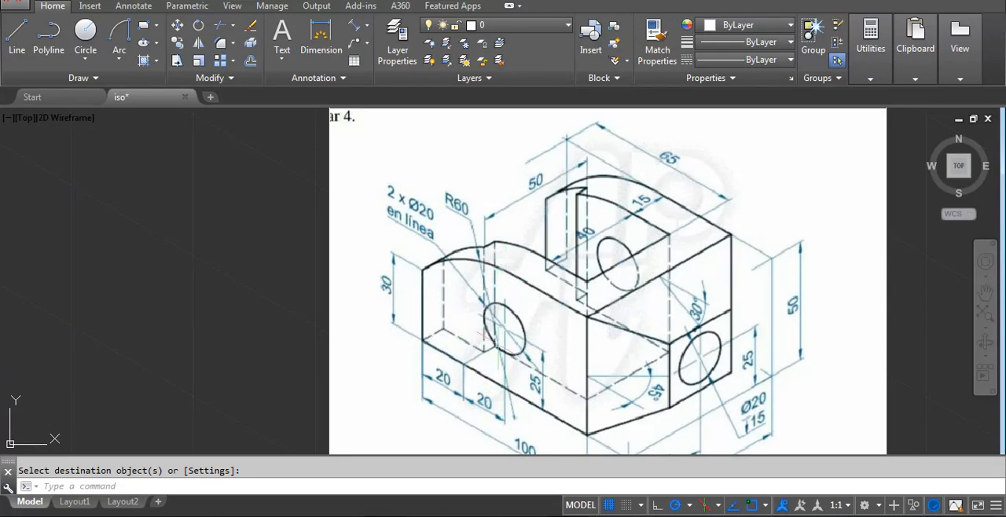
scroll(495, 342, "down", 5)
scroll(542, 353, "up", 5)
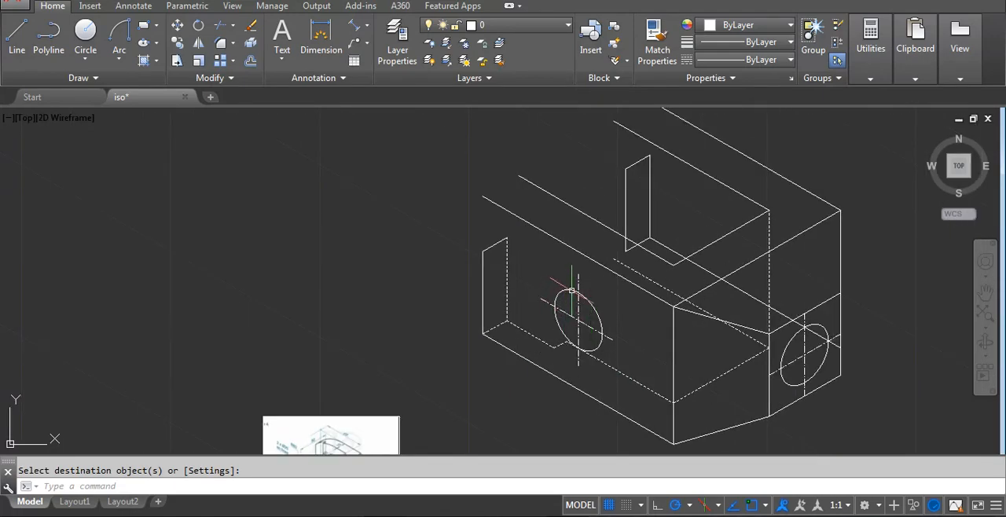
scroll(572, 291, "up", 2)
type("l")
key("Return")
left_click(582, 265)
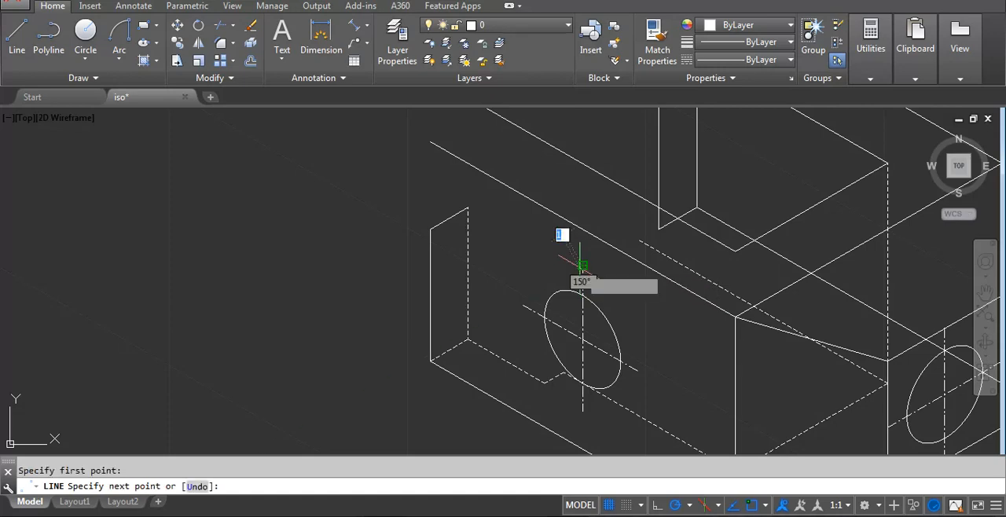
key("Escape")
left_click(583, 201)
key("Escape")
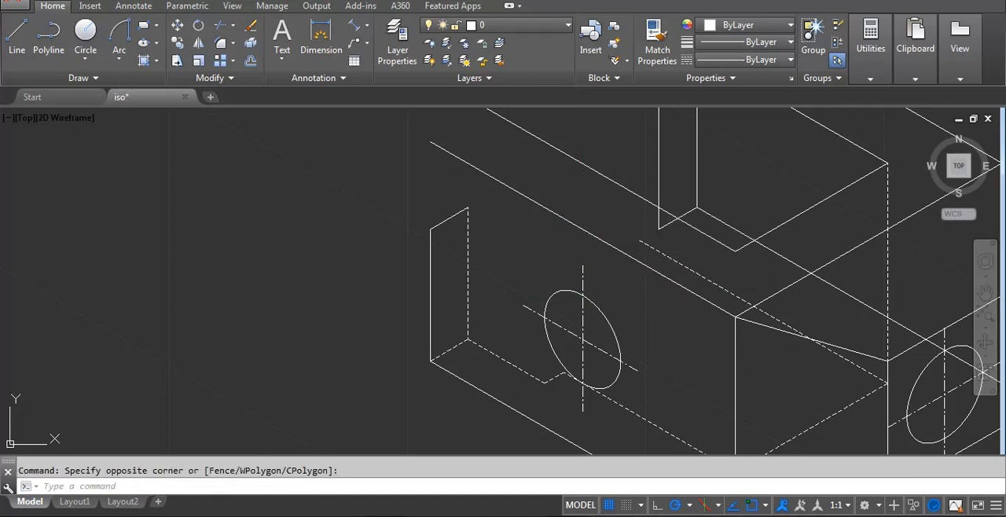
Draw a vertical construction line from the upper end of the front hole's centerline past the arm's upper outer edge.
type("l")
key("Return")
left_click(582, 265)
left_click(593, 190)
key("Return")
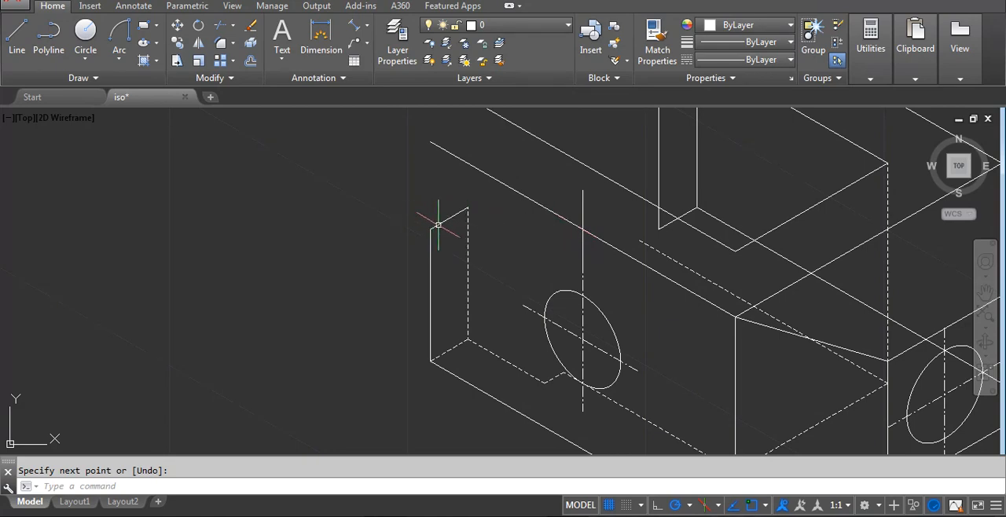
Trim the front arm's upper outer edge at the vertical construction line, then erase the leftover segment and that line.
type("tr")
key("Return")
key("Return")
left_click(570, 222)
key("Return")
left_click(514, 202)
left_click(499, 177)
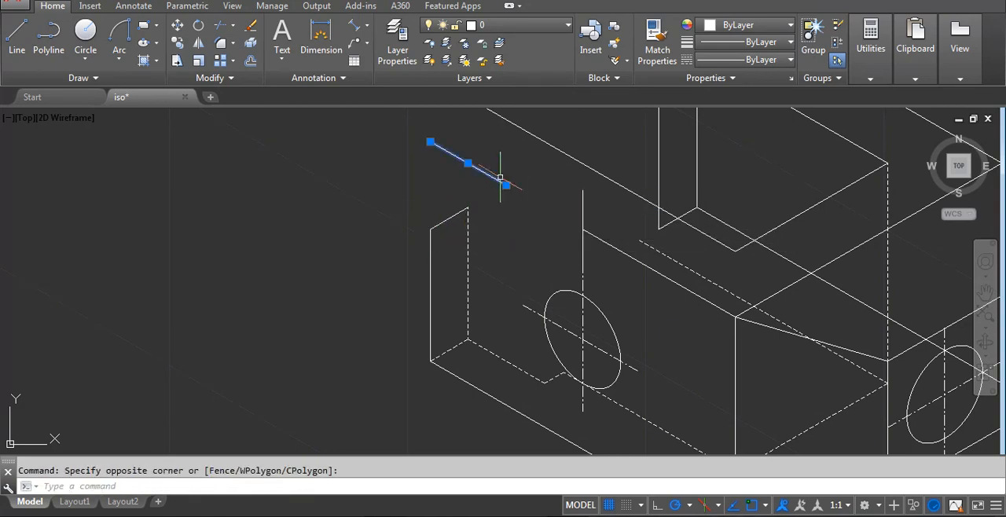
type("e")
key("Return")
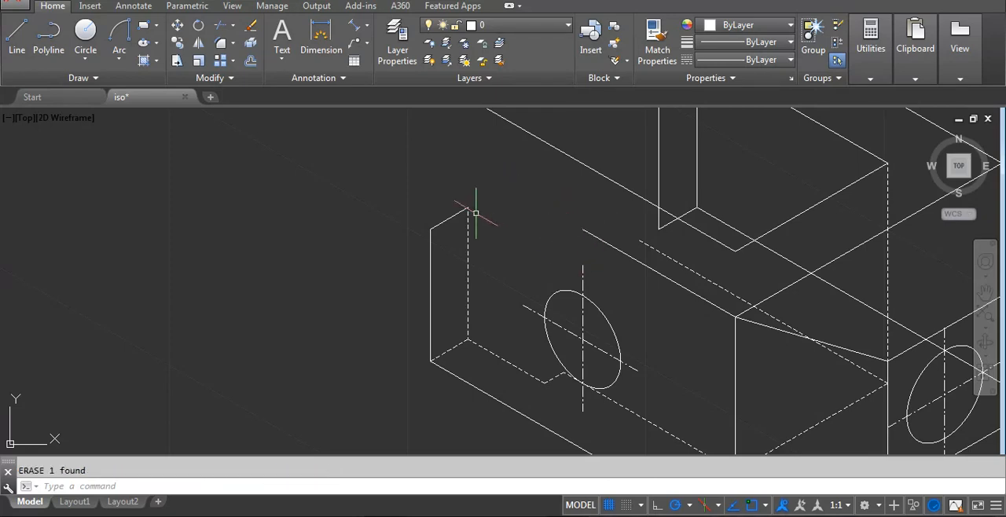
Draw a start-end-radius arc of radius 60 from the trimmed upper edge's end to the front arm end face's outer top corner.
scroll(359, 303, "down", 5)
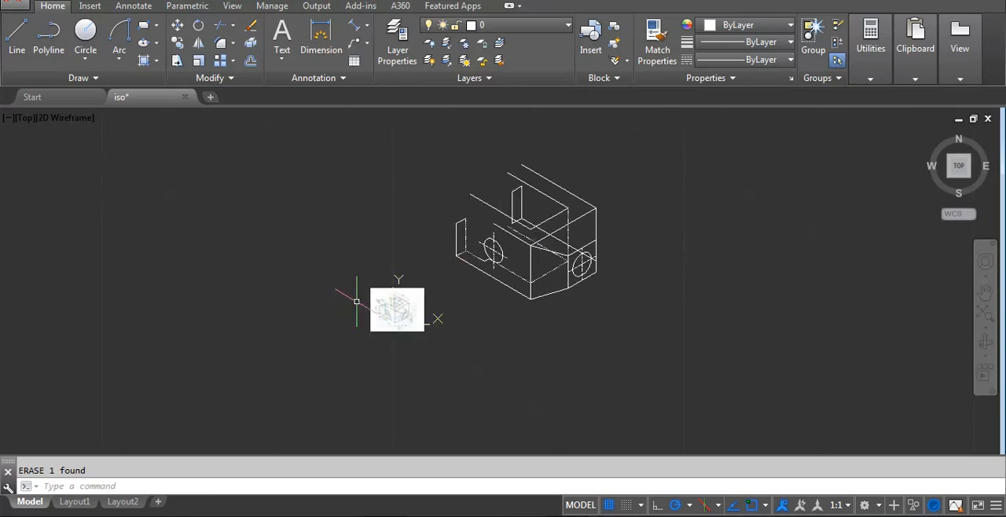
scroll(404, 265, "up", 6)
scroll(465, 254, "down", 5)
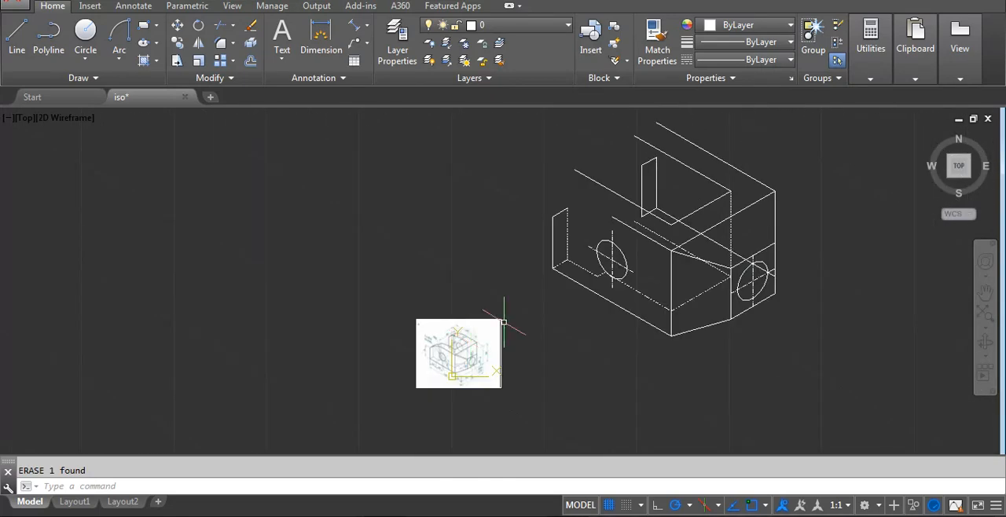
scroll(516, 293, "up", 8)
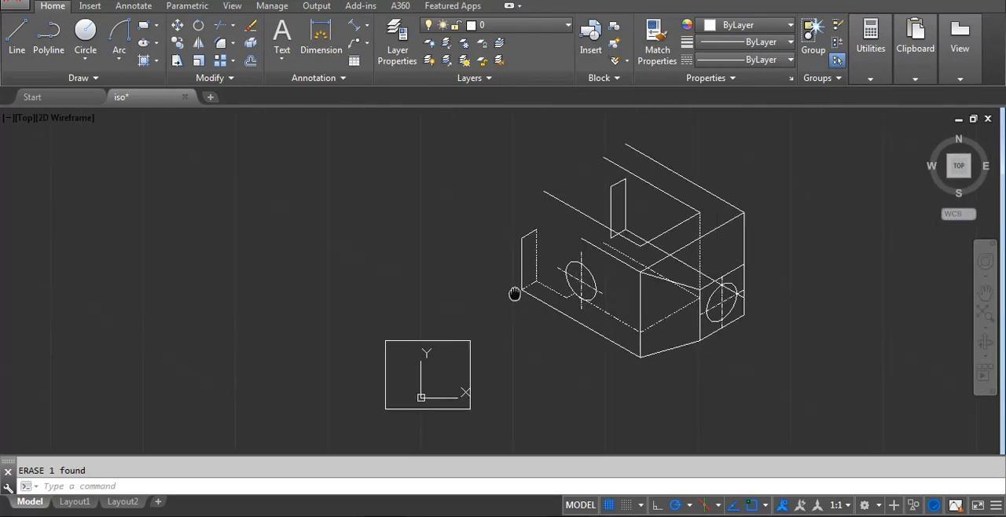
left_click(120, 57)
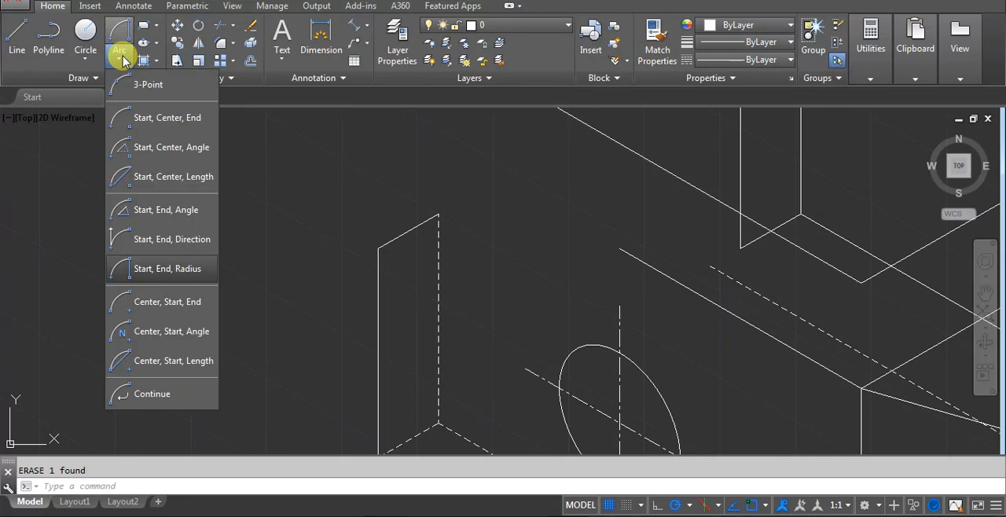
left_click(149, 268)
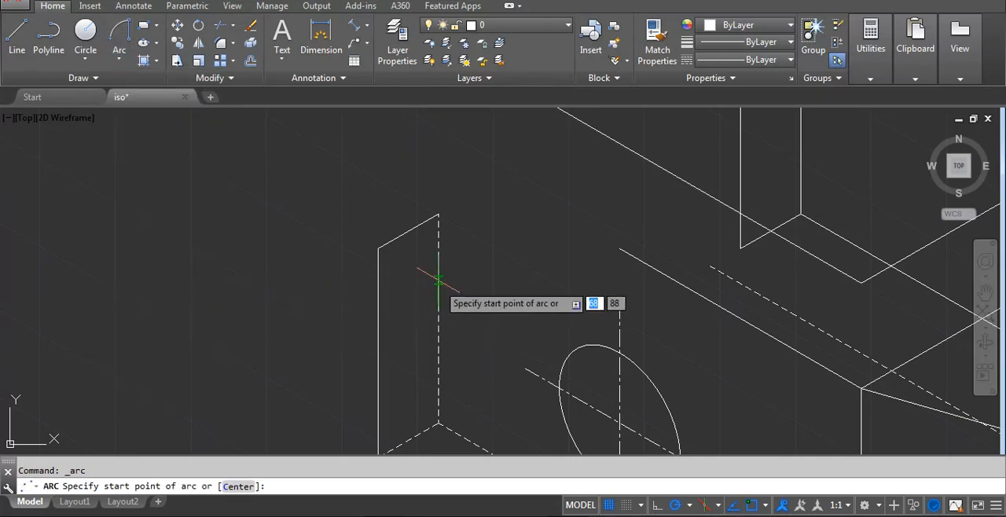
middle_click_drag(439, 281, 422, 346)
scroll(609, 318, "down", 4)
middle_click_drag(634, 344, 549, 284)
left_click(521, 252)
scroll(522, 252, "up", 2)
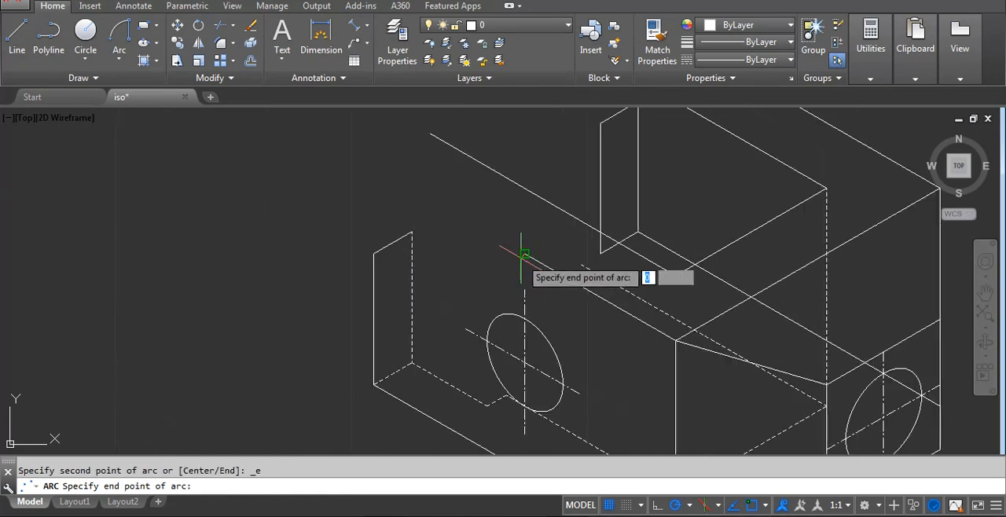
left_click(373, 254)
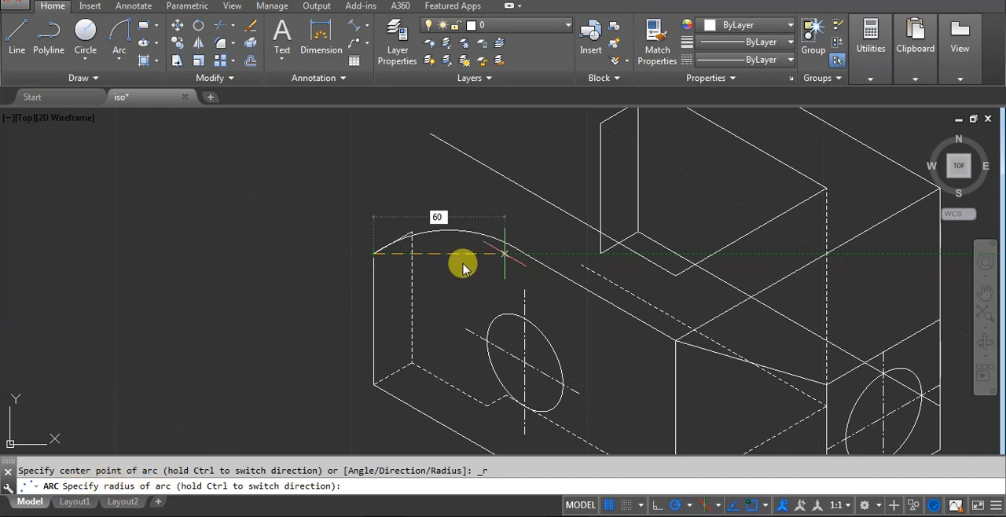
key("Return")
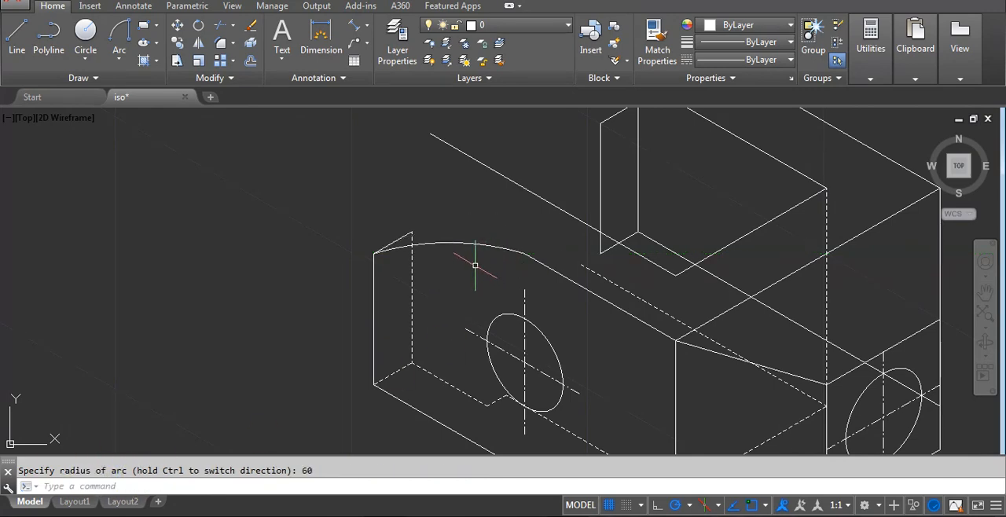
Copy the R60 arc onto the rear arm's outer face, using the block's front and rear top corners as base and destination points.
left_click(476, 265)
left_click(461, 230)
type("co")
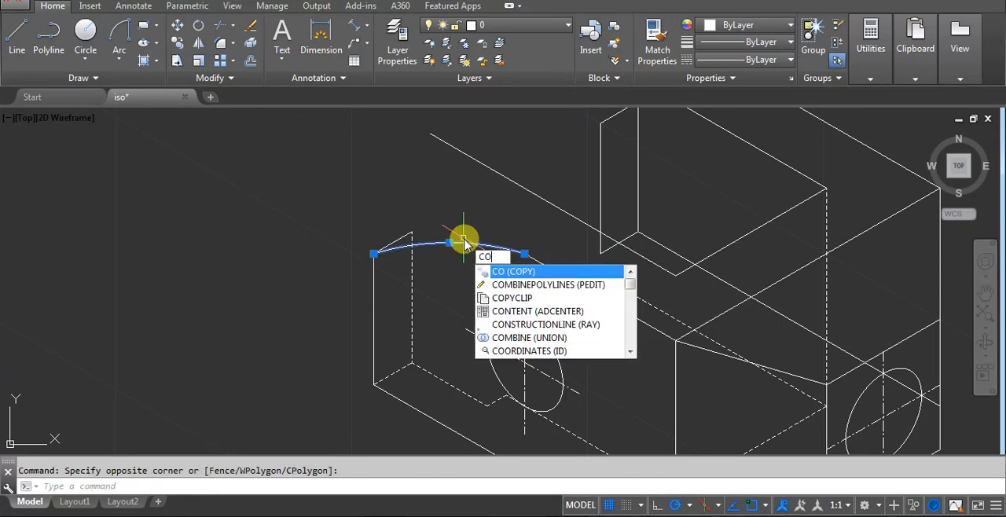
key("Return")
left_click(675, 340)
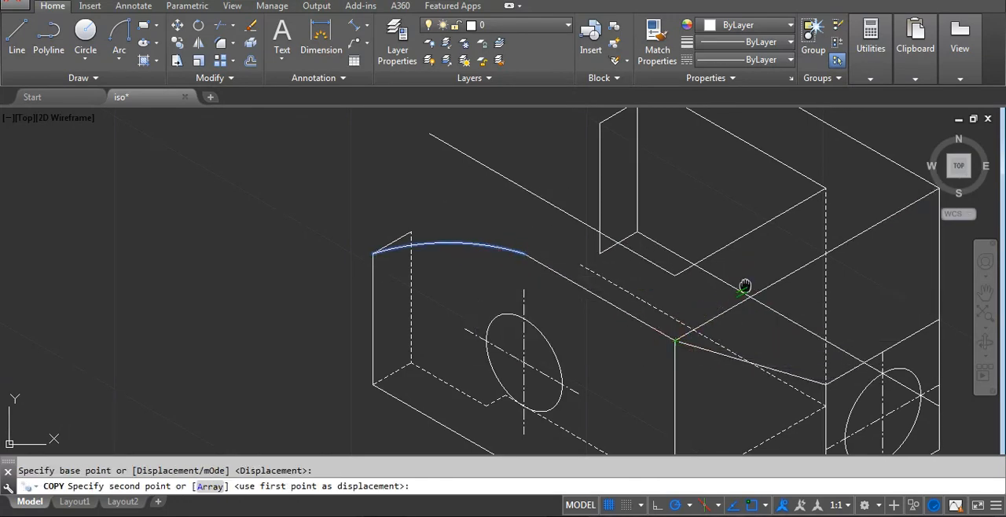
middle_click_drag(746, 288, 693, 350)
left_click(886, 250)
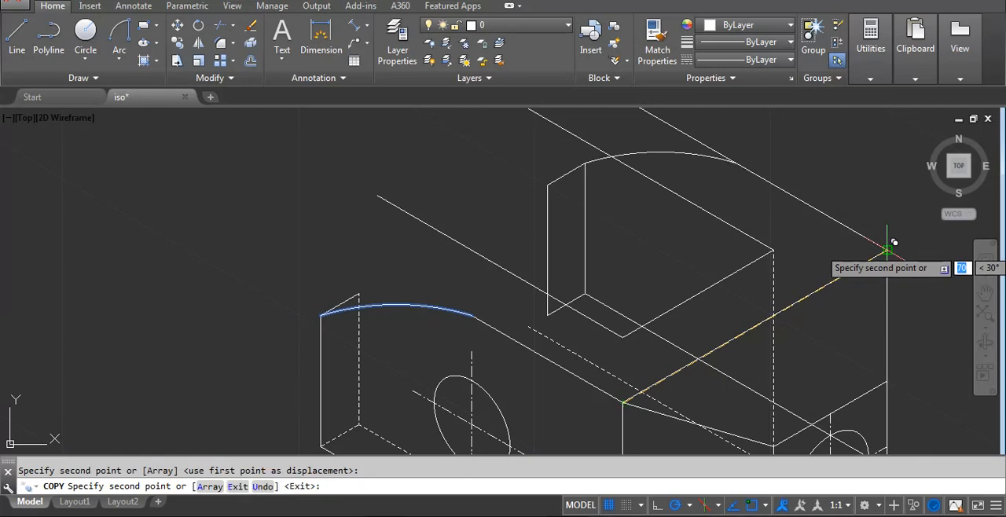
key("Return")
Trim the rear arm's upper outer edge where it extends past the copied arc and erase the leftover segment.
type("tr")
key("Return")
key("Return")
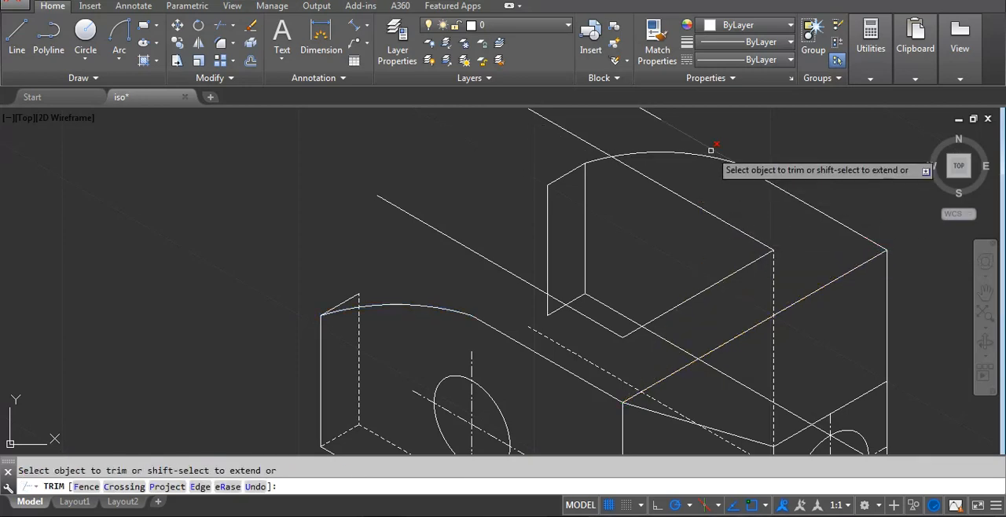
left_click(654, 116)
key("Escape")
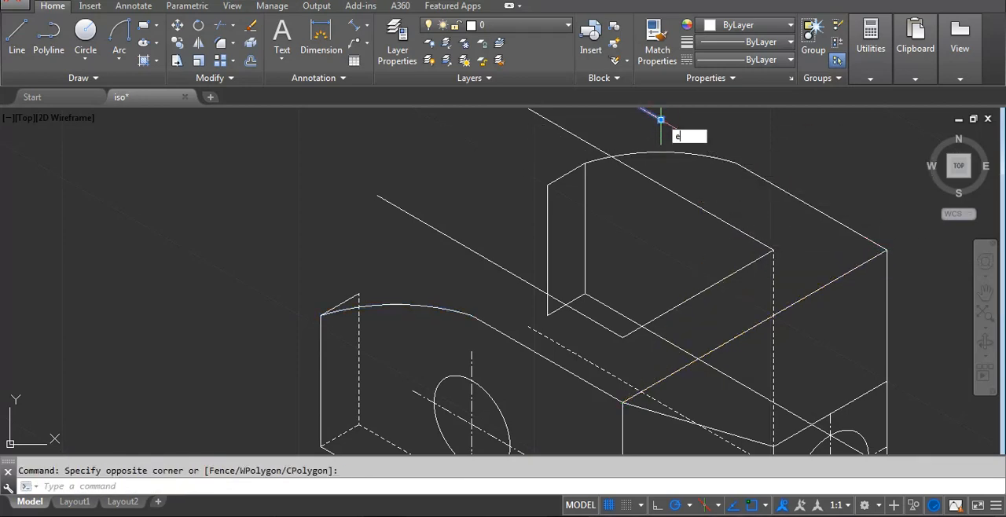
key("Return")
scroll(666, 246, "down", 2)
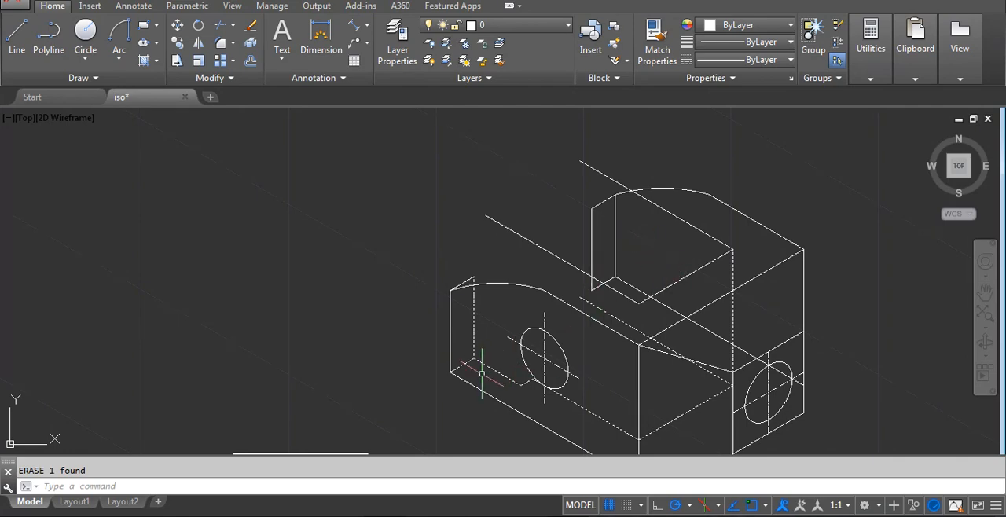
Copy the front arc from its end-face corner to the front arm's inner top corner and the rear arm's inner top corner.
scroll(487, 346, "up", 2)
left_click(502, 249)
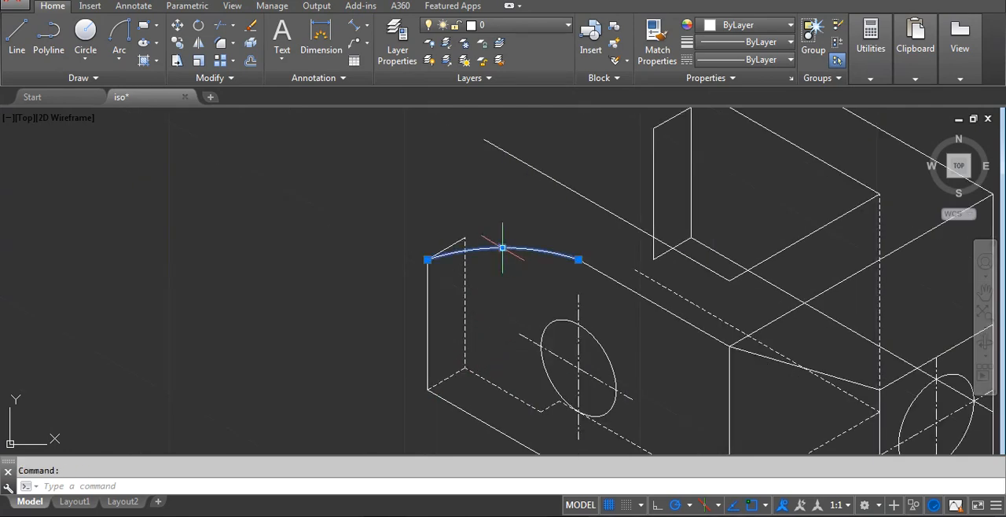
type("c")
key("Return")
scroll(474, 235, "up", 4)
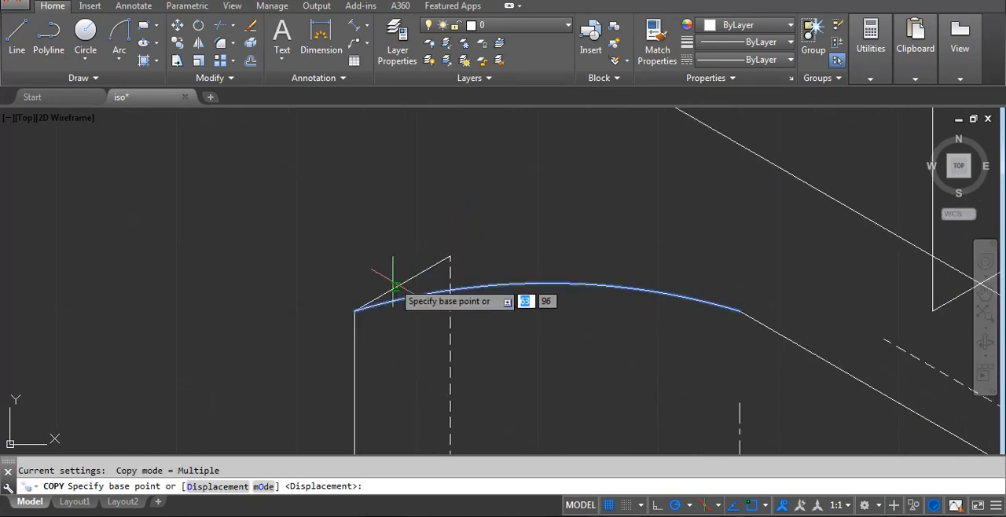
left_click(354, 310)
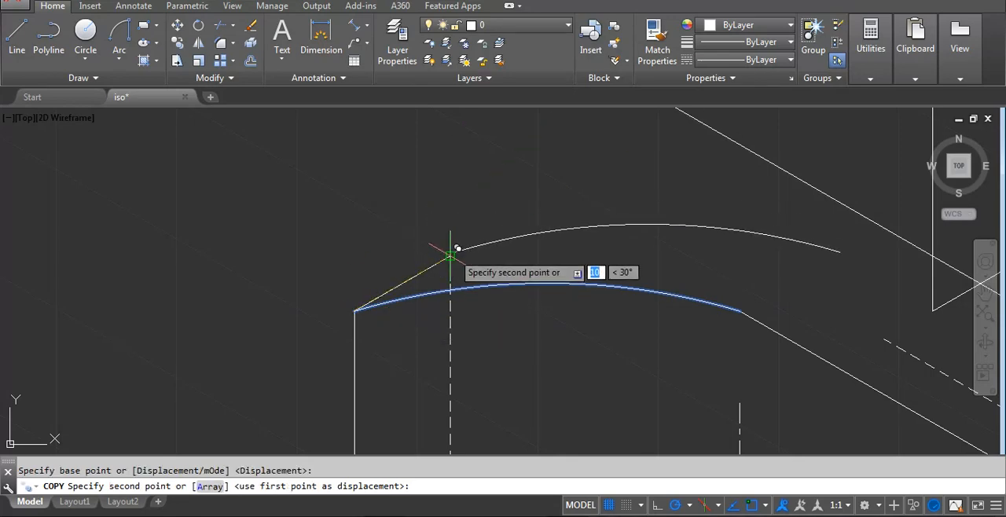
left_click(450, 256)
scroll(401, 345, "down", 4)
middle_click_drag(580, 224, 531, 335)
scroll(555, 315, "up", 2)
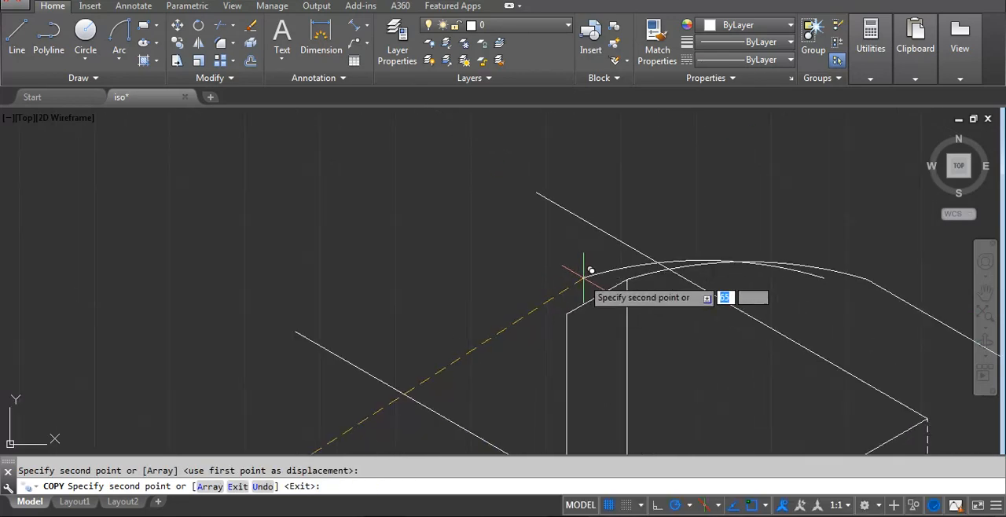
left_click(566, 313)
key("Return")
scroll(669, 332, "down", 3)
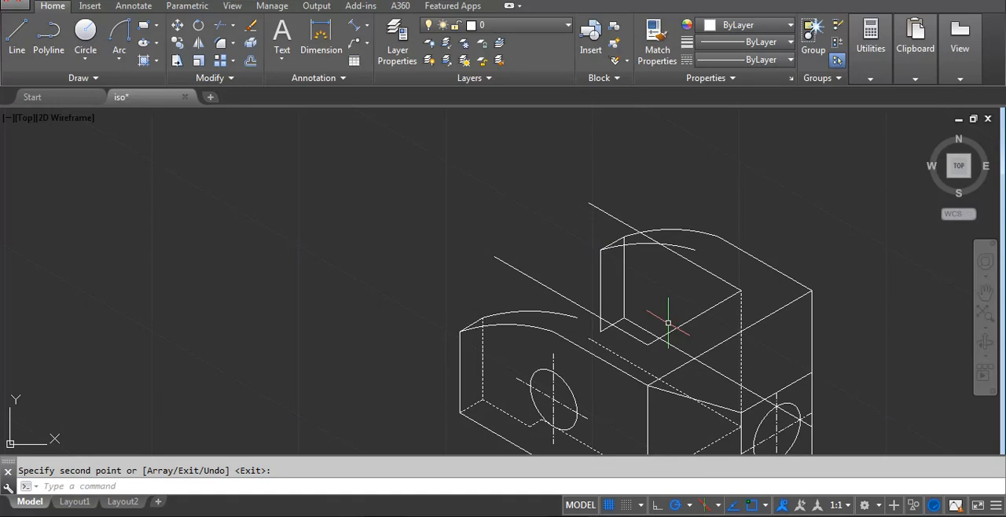
Examine the reference image for the vertical step edges that meet the front arm's rounded inner top.
middle_click_drag(552, 401, 552, 351)
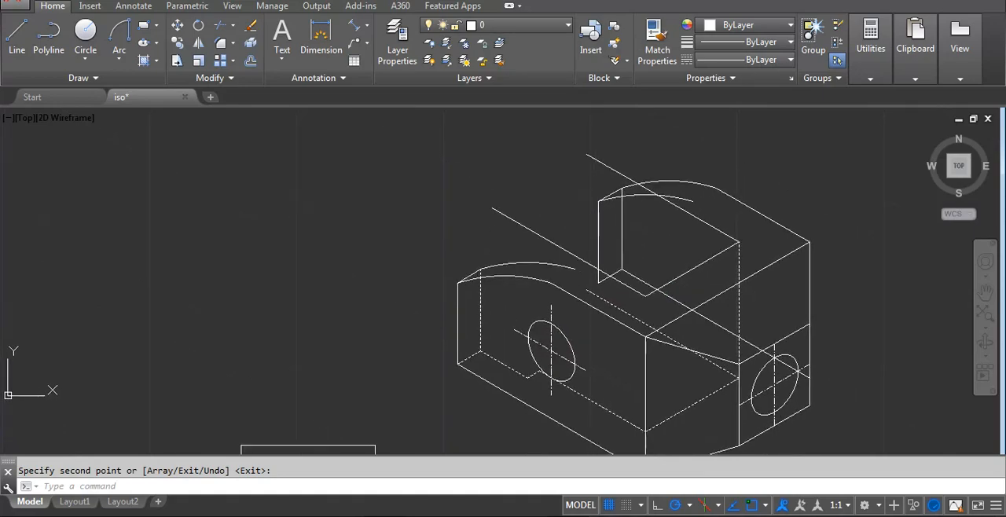
scroll(546, 367, "up", 2)
scroll(550, 368, "down", 3)
scroll(399, 444, "up", 3)
scroll(399, 389, "up", 5)
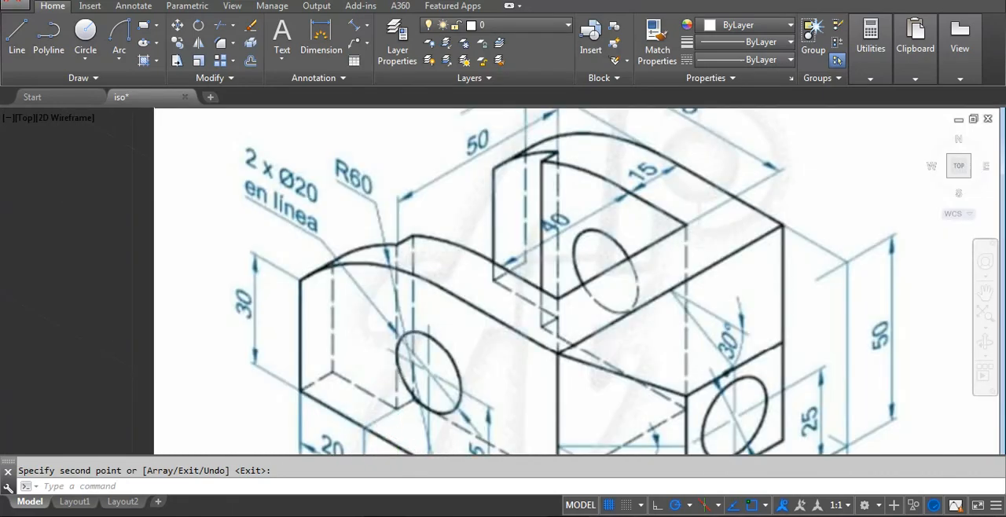
scroll(399, 389, "down", 4)
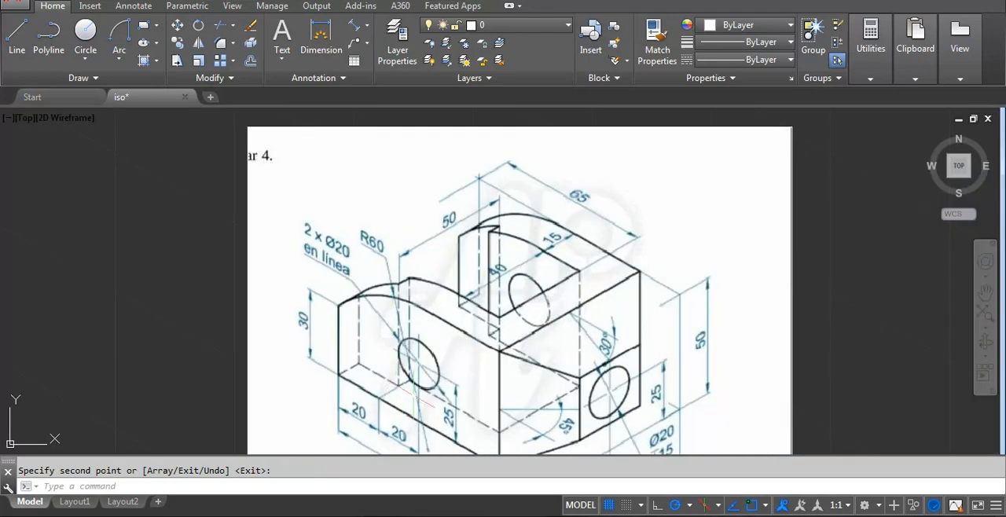
scroll(385, 392, "down", 4)
mouse_move(833, 128)
middle_mouse_down()
mouse_move(665, 311)
mouse_move(587, 323)
middle_mouse_up()
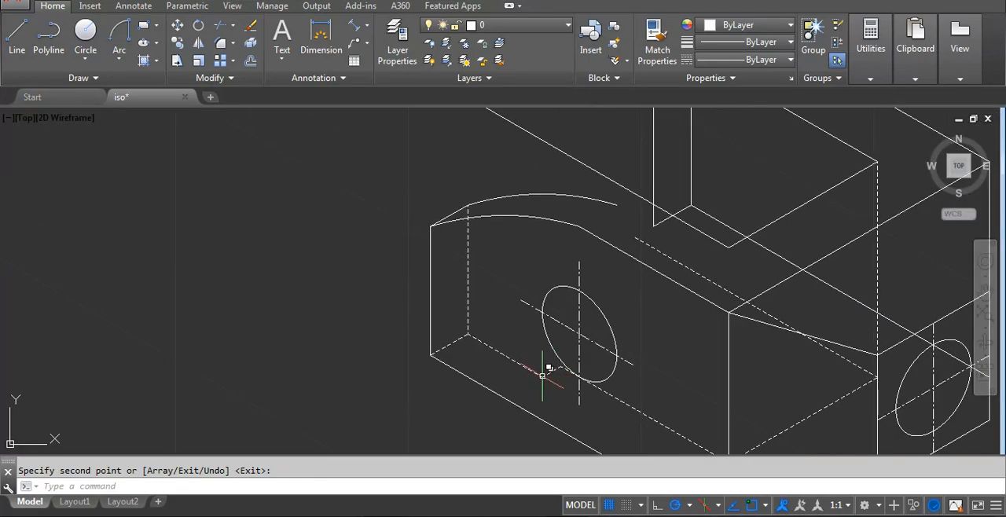
Draw a vertical line about 46 units long from the corner of the dashed 20-unit and 5-unit step lines past the inner arc.
key("Return")
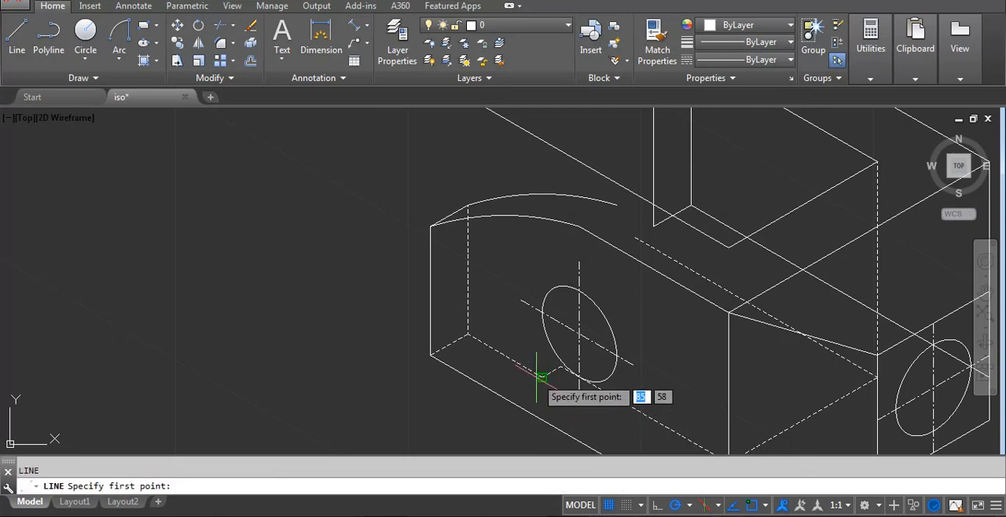
left_click(542, 377)
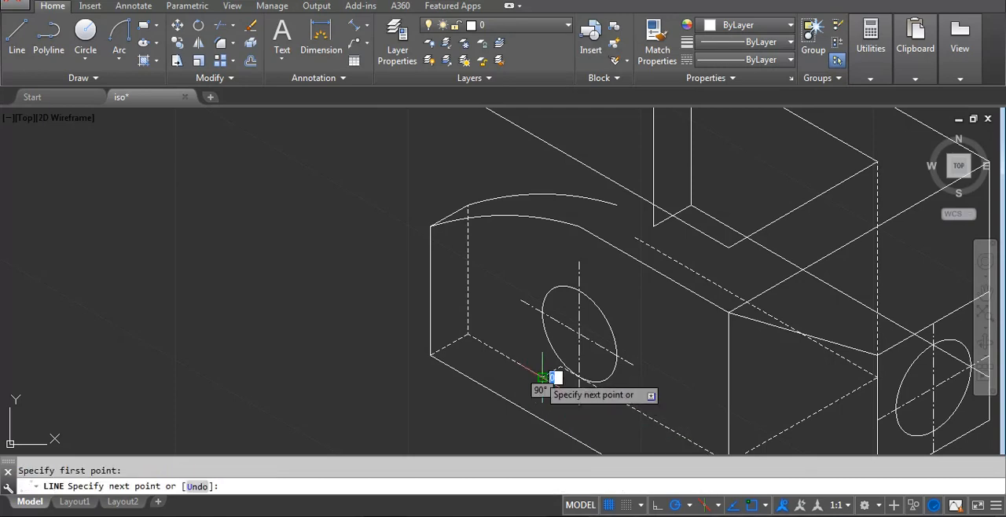
left_click(542, 177)
key("Return")
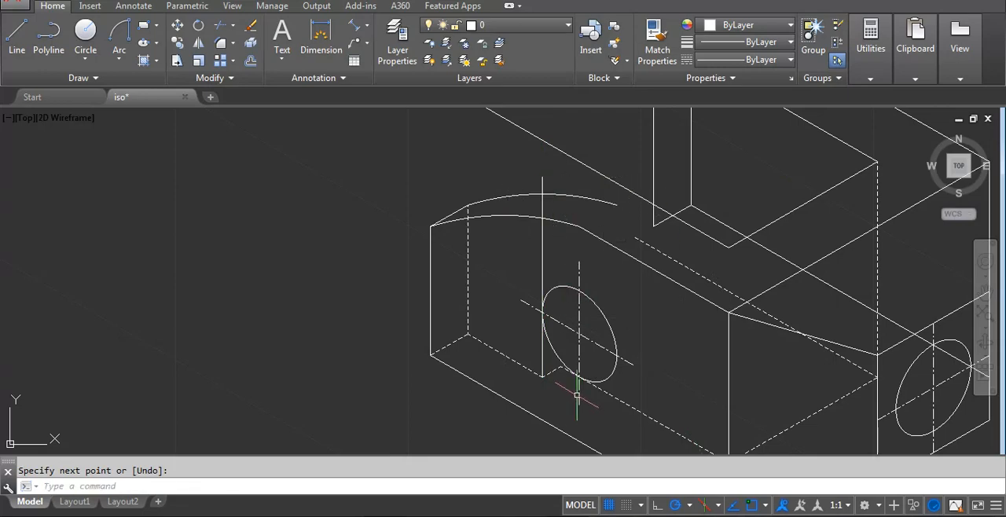
Draw a second vertical line from the other end of the dashed 5-unit step line up past the front arm's inner arc.
scroll(554, 345, "up", 5)
key("Return")
left_click(563, 337)
scroll(561, 366, "down", 7)
middle_click_drag(587, 218, 565, 323)
scroll(577, 271, "up", 2)
left_click(530, 250)
key("Return")
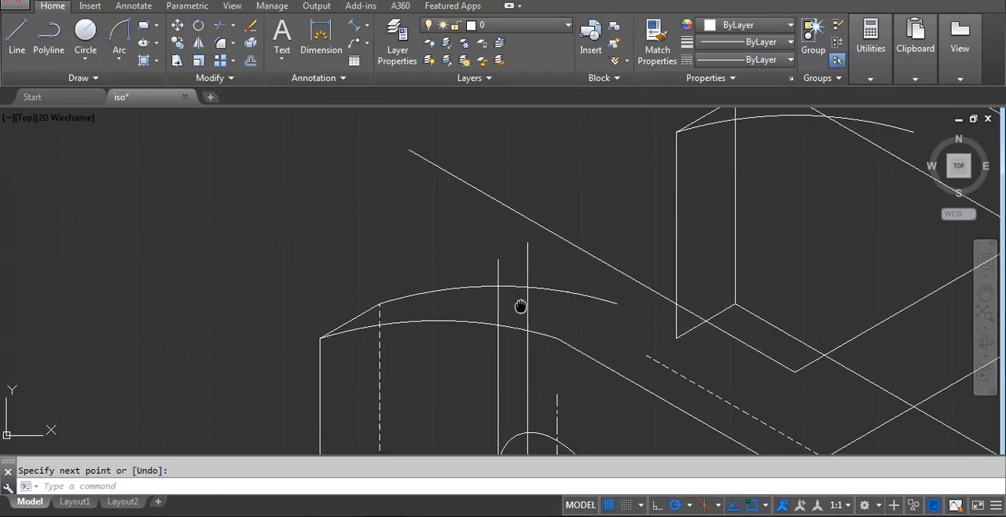
Trim the two new vertical lines at the front arm's inner arc and erase the leftover stub above it.
scroll(527, 283, "down", 3)
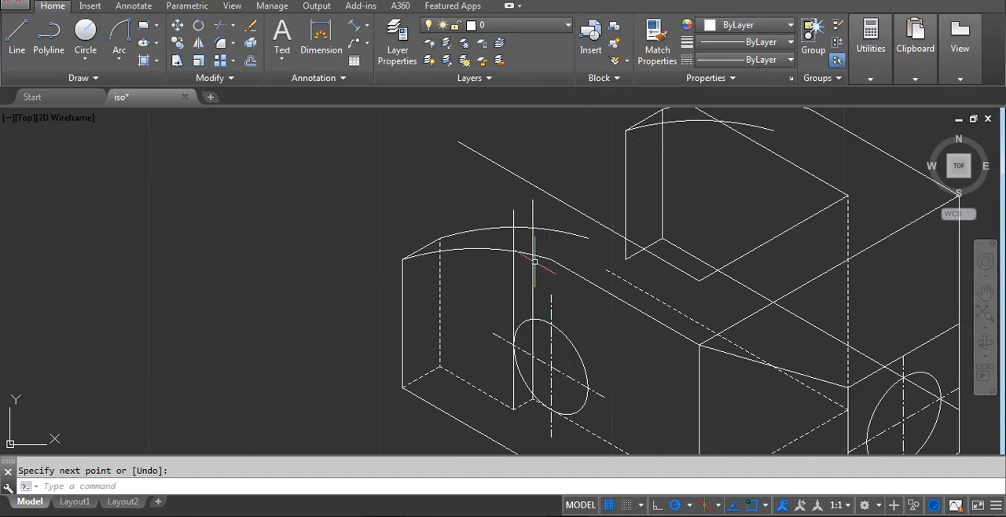
type("tr")
key("Return")
scroll(532, 220, "up", 4)
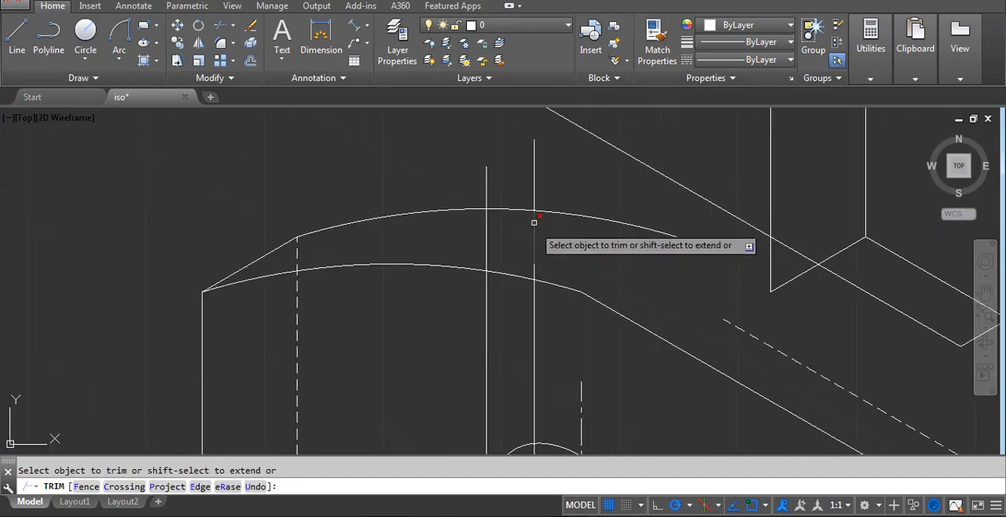
left_click(488, 182)
key("Return")
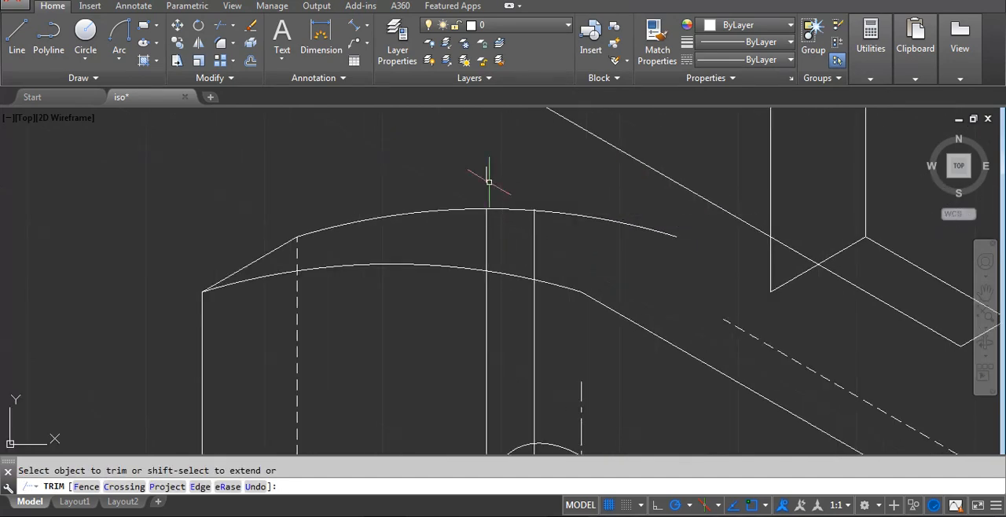
left_click(483, 186)
type("e")
left_click(503, 169)
key("Return")
Match the two vertical step lines to the dashed linetype of the front arm's hidden end edge.
type("m")
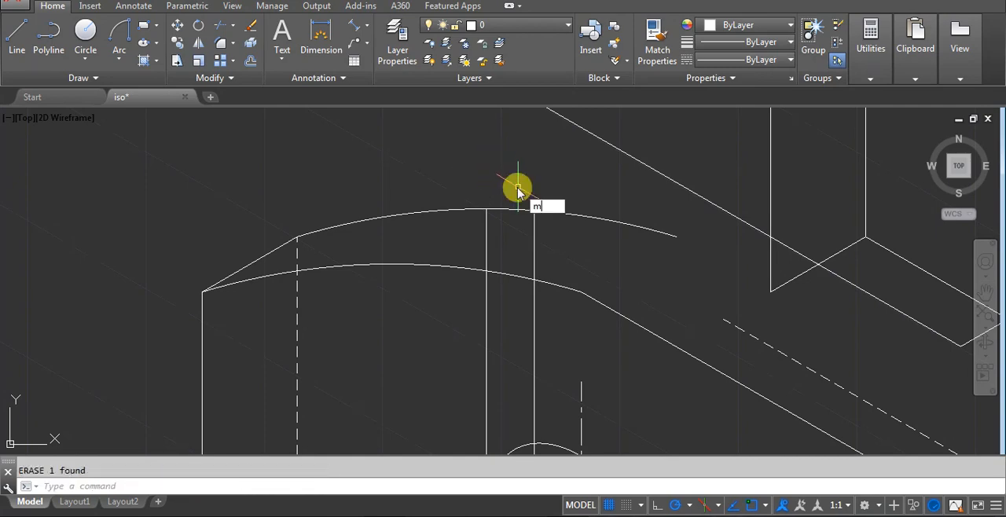
type("a")
key("Return")
left_click(298, 302)
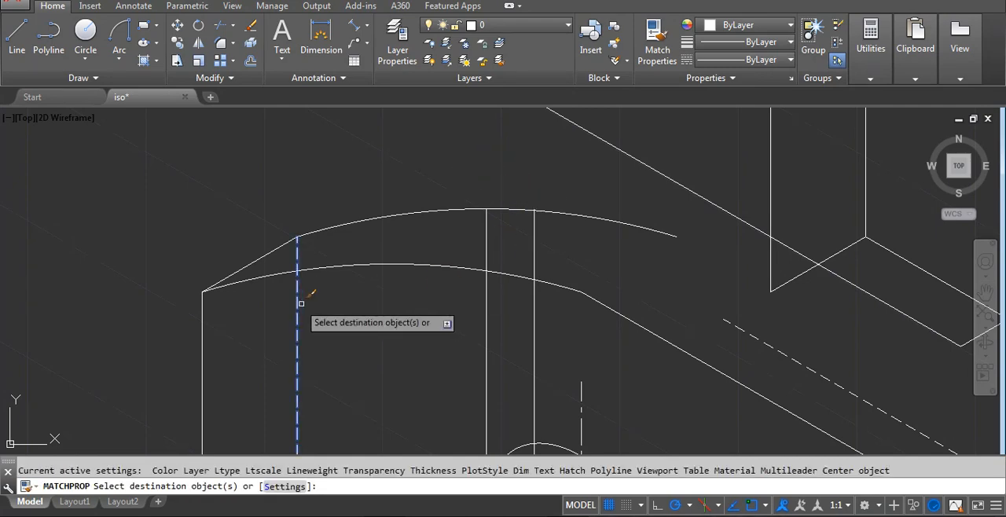
left_click(574, 337)
left_click(425, 299)
key("Return")
scroll(505, 289, "down", 4)
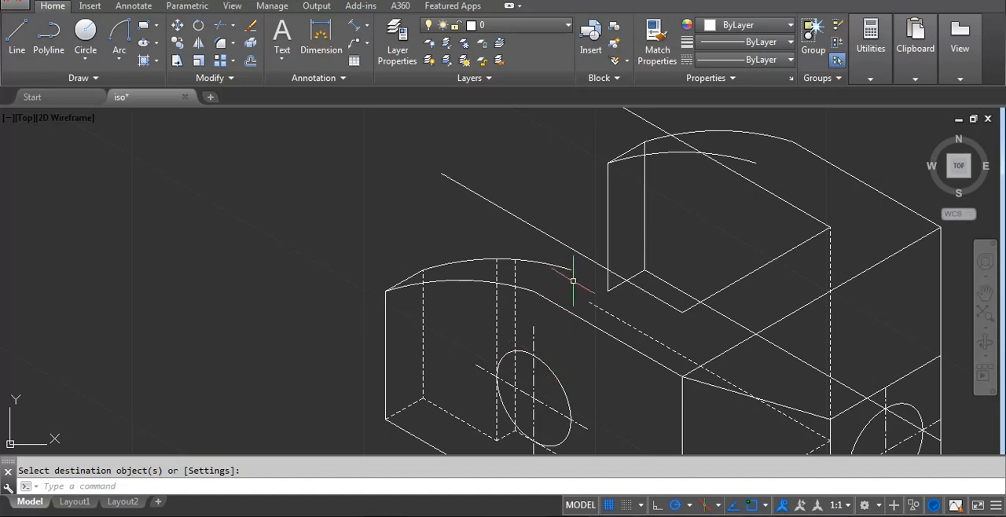
Examine the reference image for how the step breaks the front arm's rounded inner top edge.
scroll(514, 303, "down", 5)
scroll(377, 444, "up", 6)
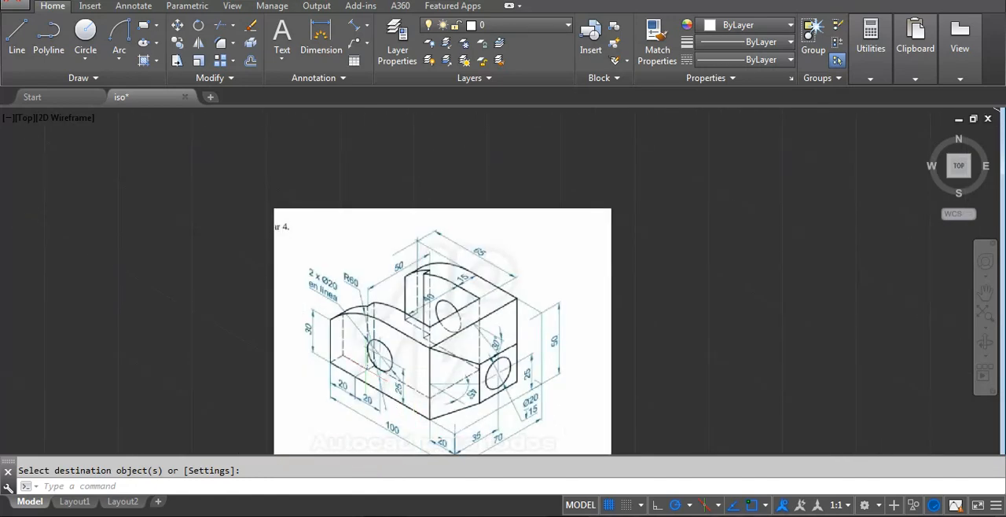
scroll(377, 369, "down", 5)
scroll(554, 303, "up", 6)
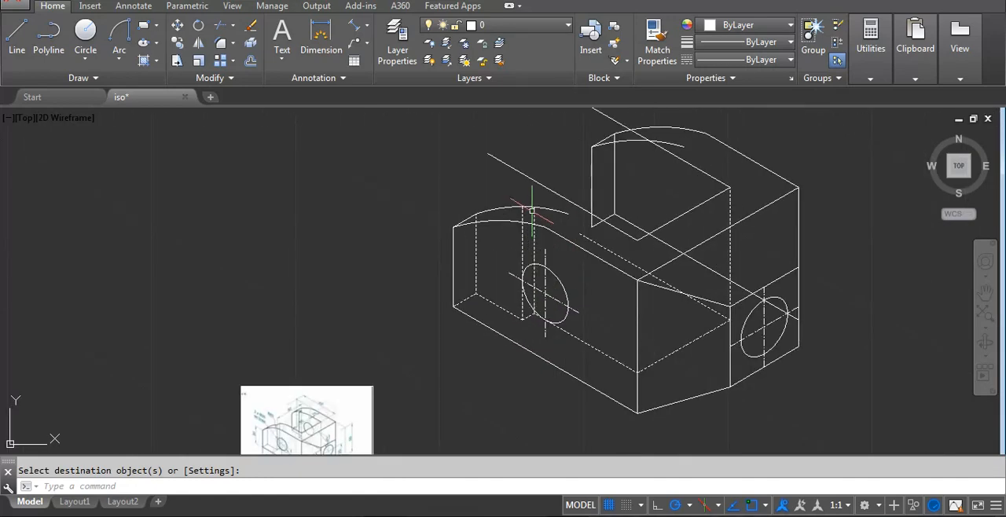
scroll(472, 197, "down", 4)
scroll(503, 236, "up", 5)
middle_click_drag(491, 271, 500, 360)
middle_click_drag(503, 218, 489, 344)
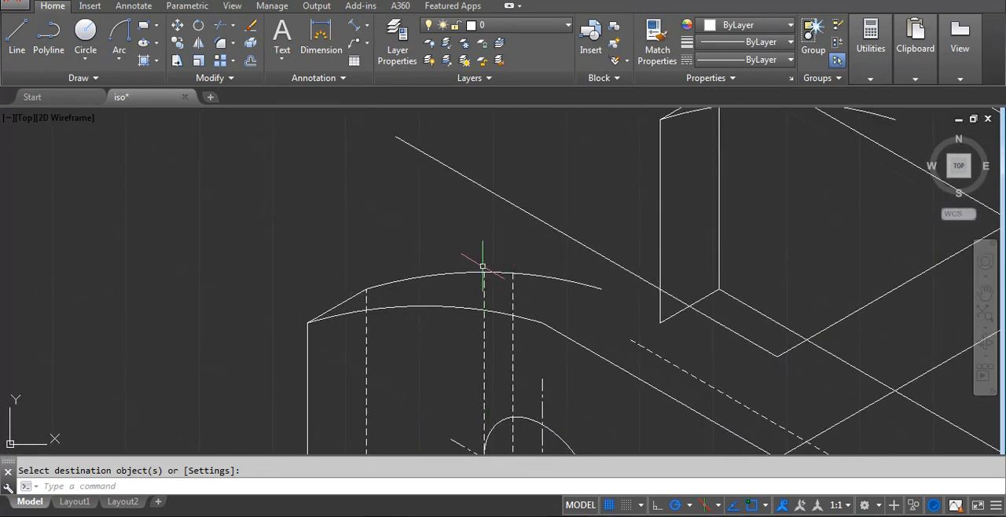
Draw a 5-unit line at 30° from the top of the first dashed step line on the front arm's inner arc.
type("l")
key("Return")
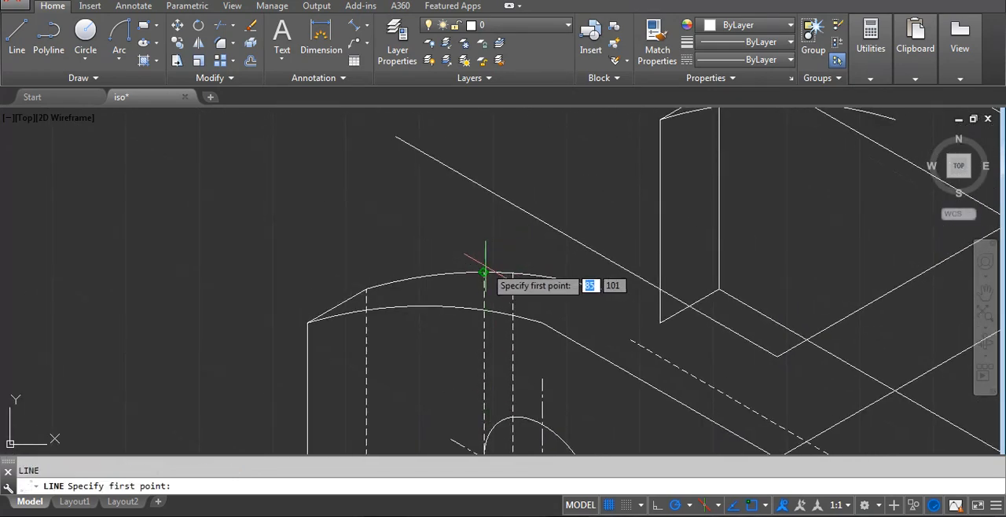
left_click(484, 274)
scroll(491, 271, "up", 2)
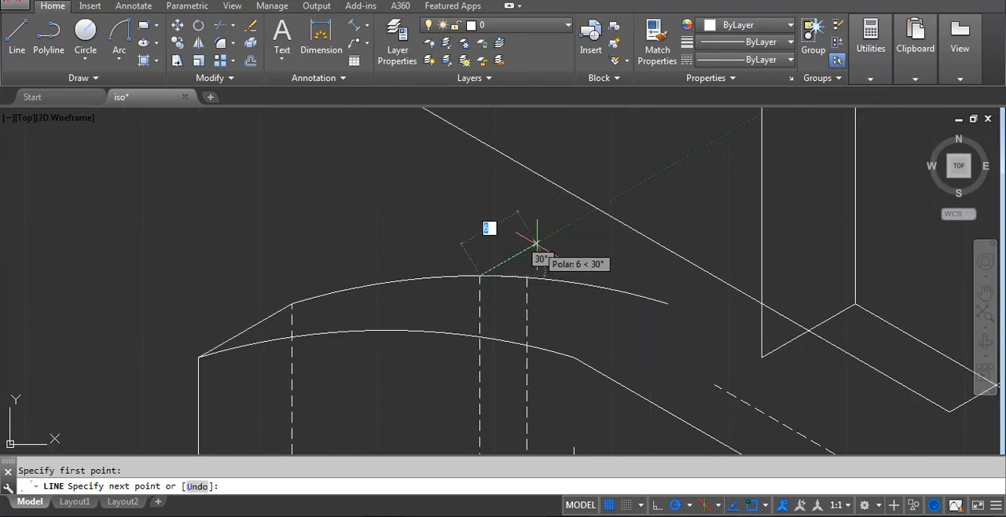
type("5")
key("Return")
Extend the second dashed step line up to the end of the 5-unit line.
key("Return")
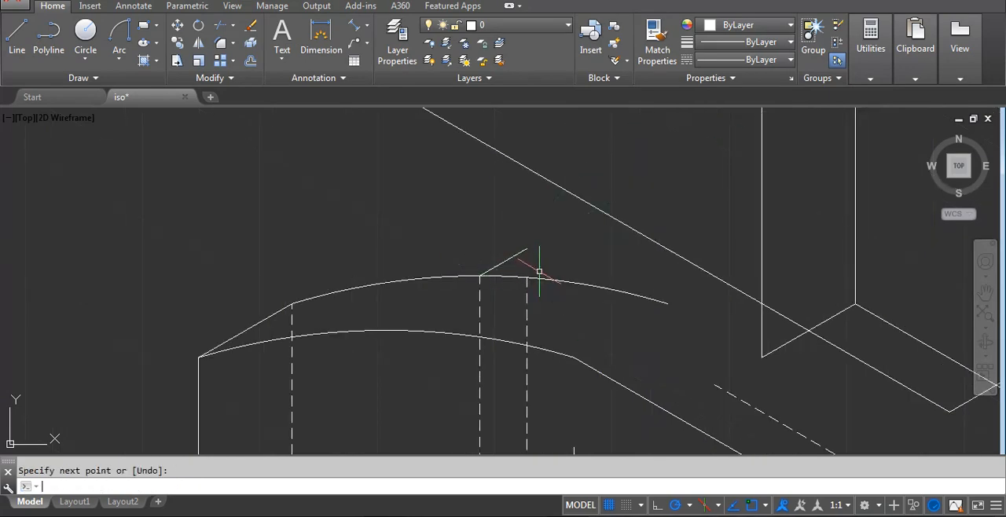
type("ex")
key("Return")
Trim off the part of the front arm's inner arc beyond the short 5-unit step line.
key("Return")
left_click(526, 297)
key("Escape")
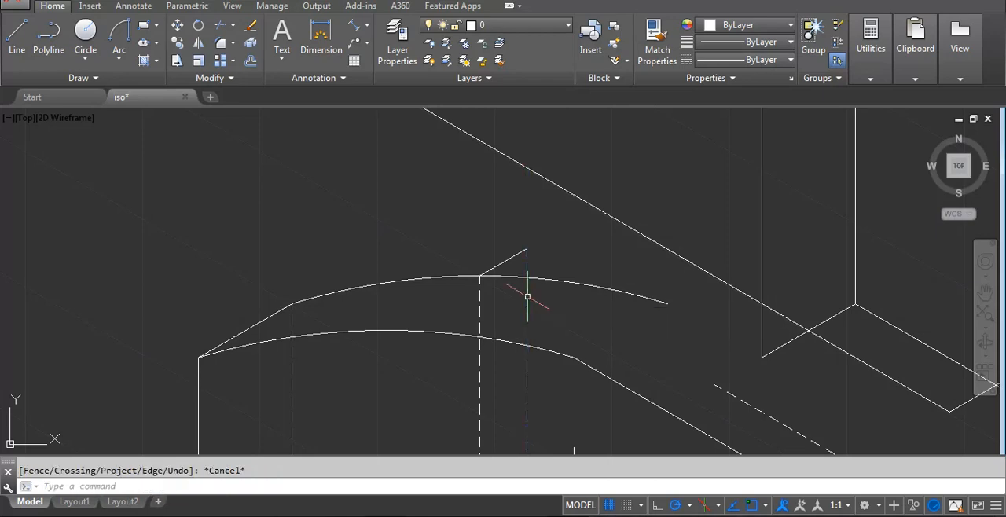
type("tr")
key("Return")
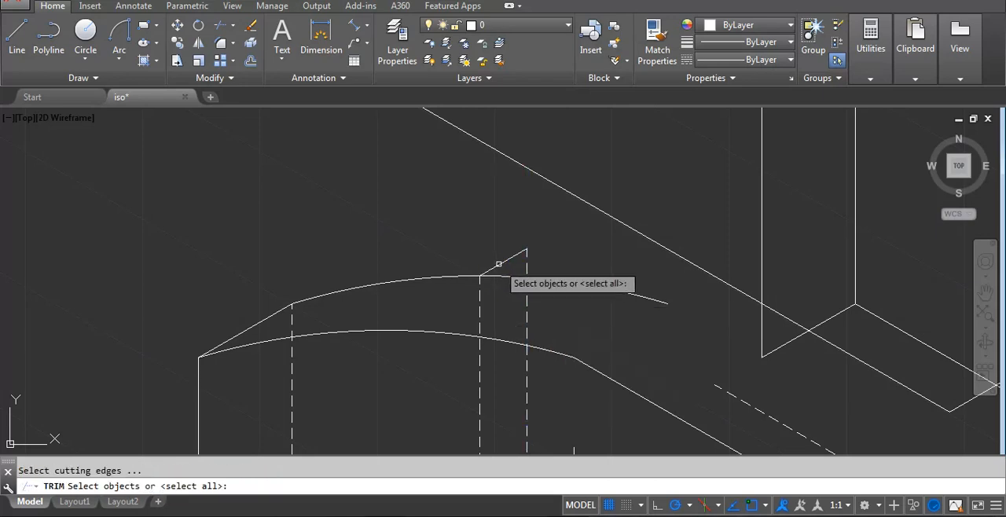
left_click(499, 266)
key("Return")
left_click(505, 276)
key("Return")
scroll(505, 263, "down", 5)
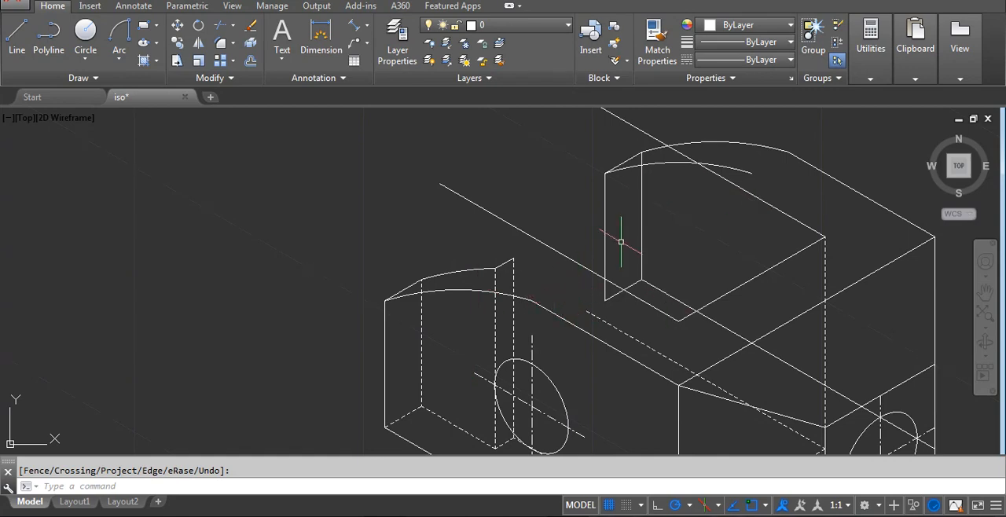
Copy the front arm's front arc 15 units along the 30° direction from its end-face corner.
middle_click_drag(536, 259, 517, 236)
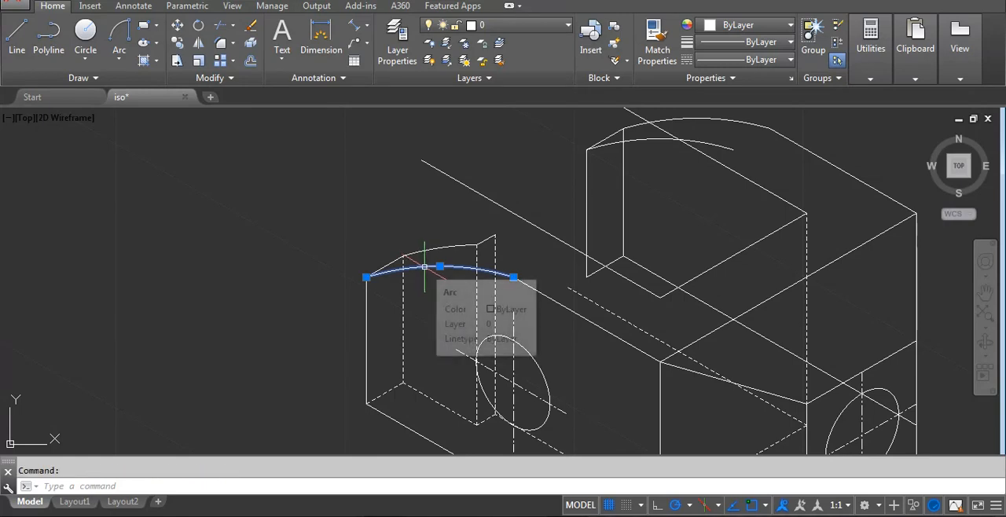
type("CO")
key("Return")
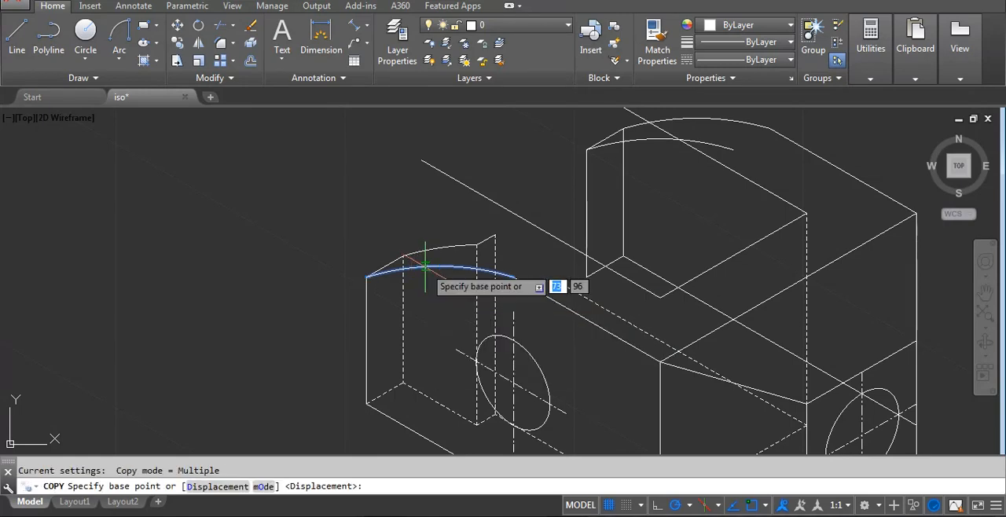
left_click(366, 276)
scroll(366, 276, "down", 2)
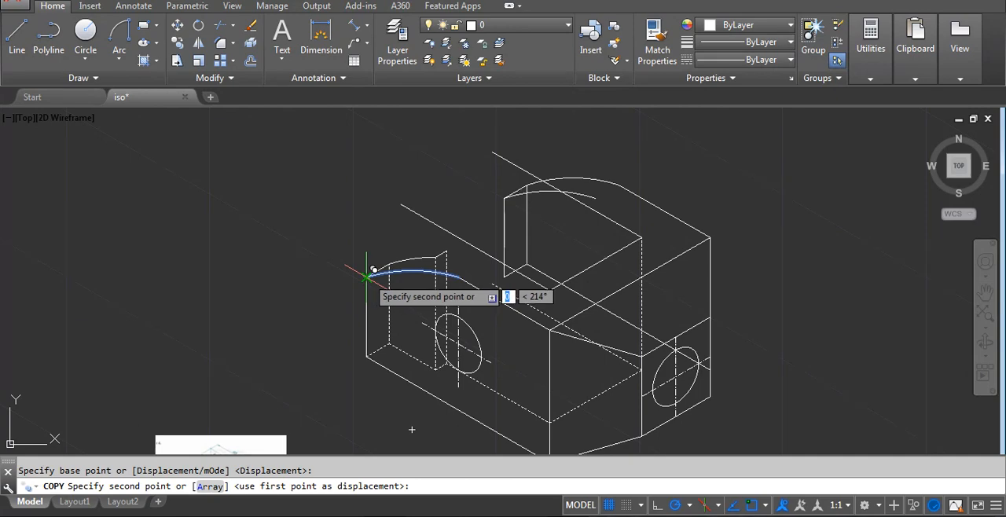
scroll(383, 264, "up", 4)
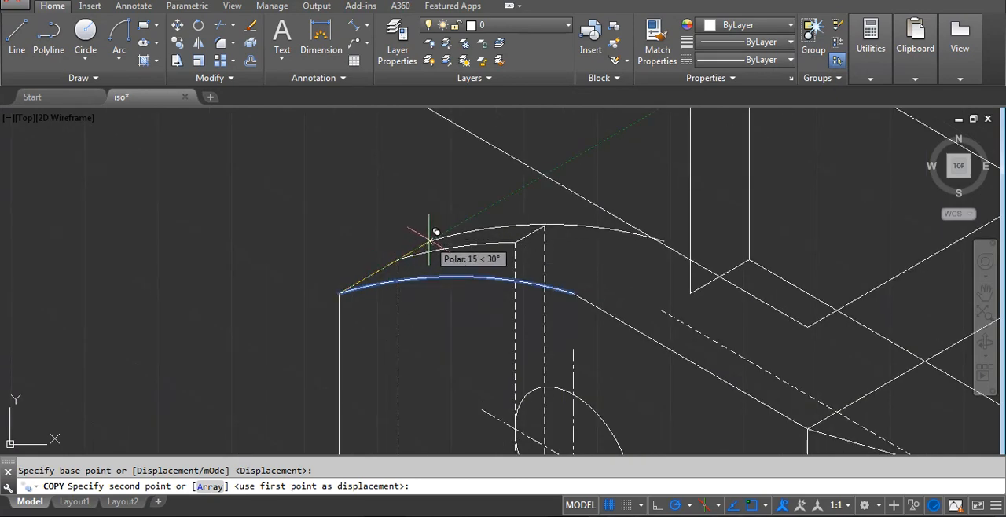
type("15")
key("Return")
Trim off the part of the 15-unit arc copy that lies before the short 5-unit step line.
key("Return")
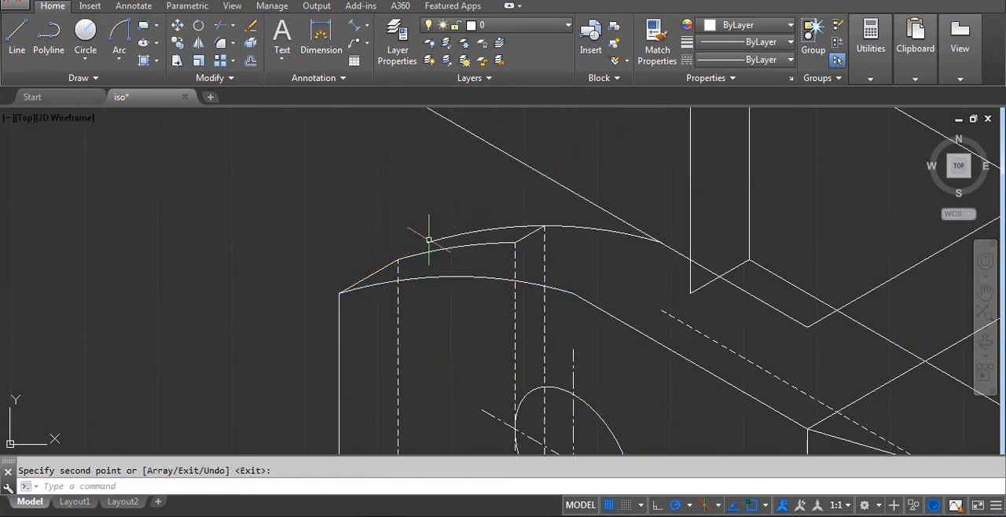
type("tr")
key("Return")
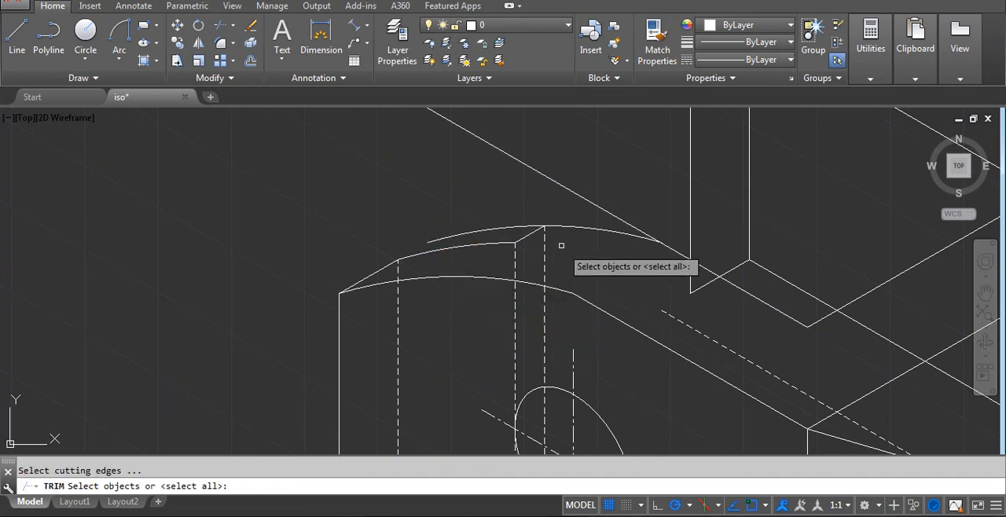
scroll(542, 236, "up", 2)
left_click(512, 224)
key("Return")
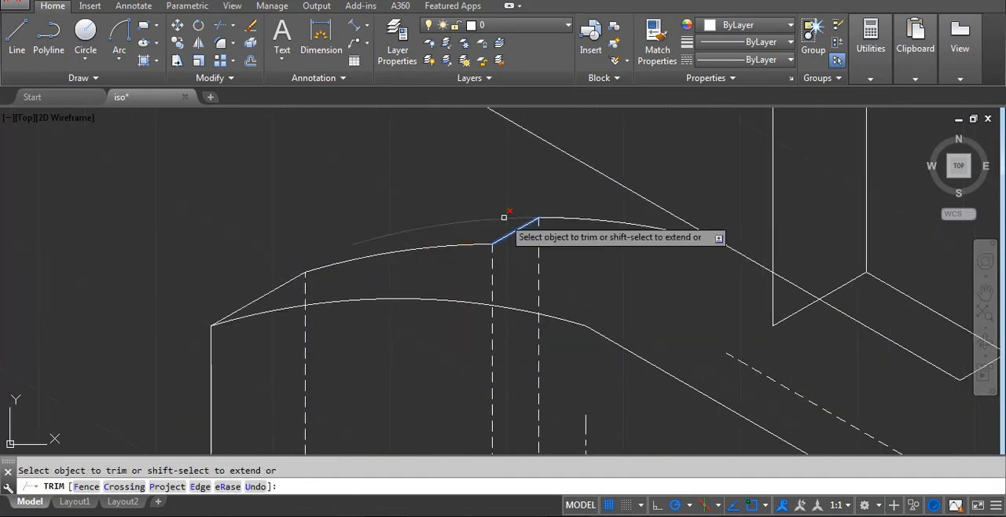
left_click(503, 218)
scroll(474, 239, "down", 4)
key("Return")
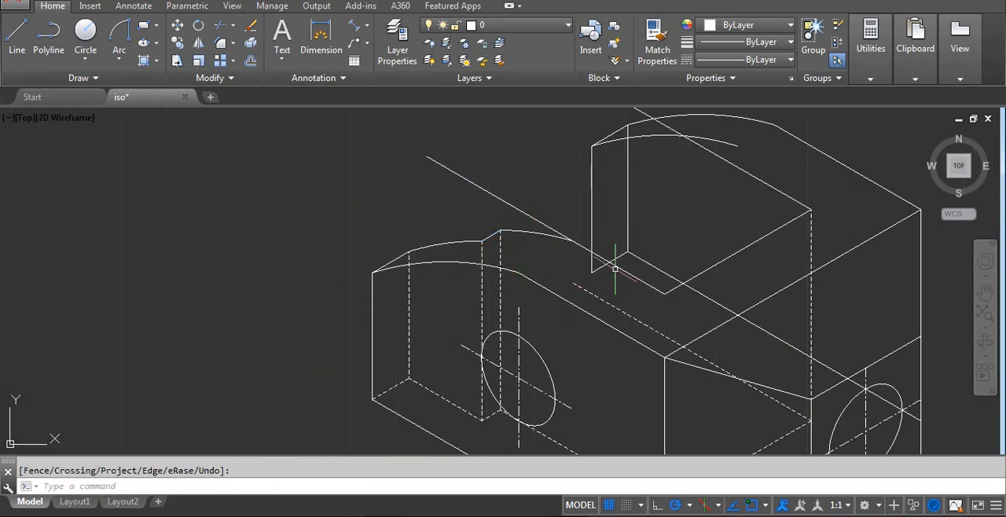
Trim the front arm's long inner top edge where it meets the copied arc and erase the leftover piece beyond it.
middle_click_drag(551, 256, 478, 261)
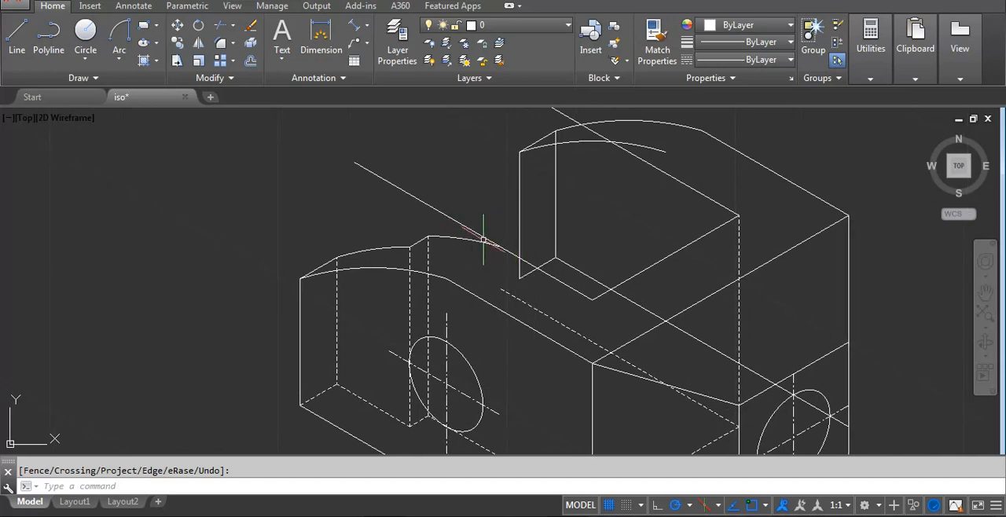
type("tr")
key("Return")
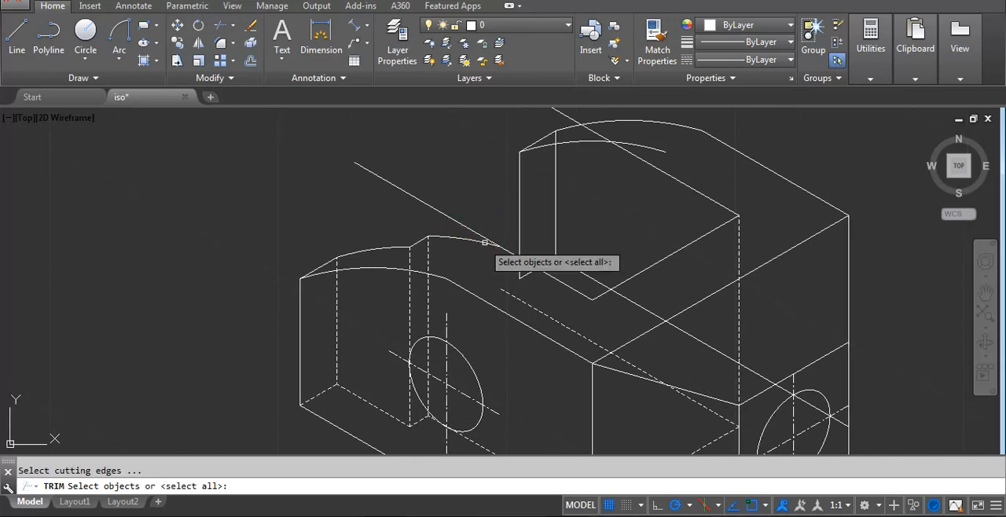
key("Return")
left_click(486, 238)
key("Return")
left_click_drag(463, 220, 446, 205)
key("Delete")
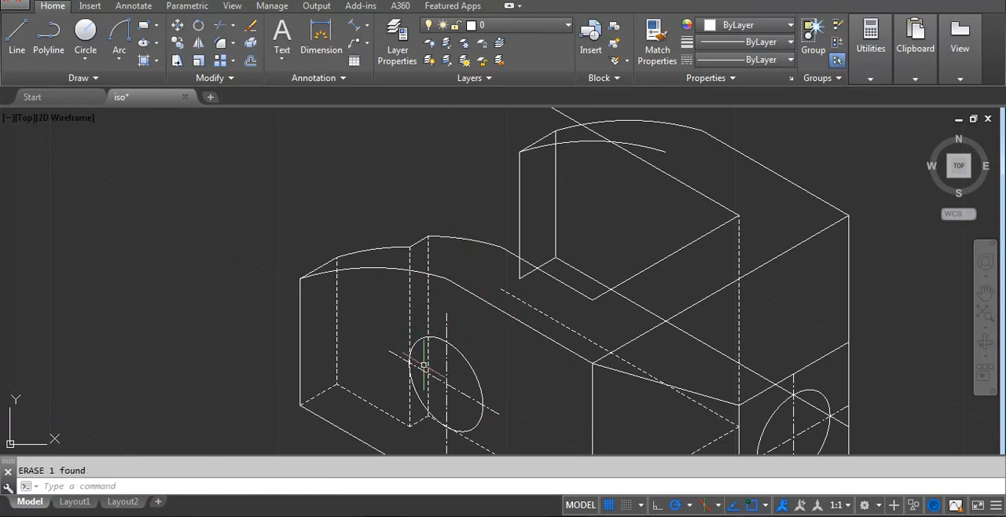
Check the reference image and draw a 20-unit line from the rear arm's lower front end corner, parallel to the arm's length.
mouse_move(343, 331)
middle_mouse_down()
mouse_move(468, 268)
mouse_move(459, 276)
middle_mouse_up()
scroll(440, 291, "down", 2)
scroll(311, 402, "up", 4)
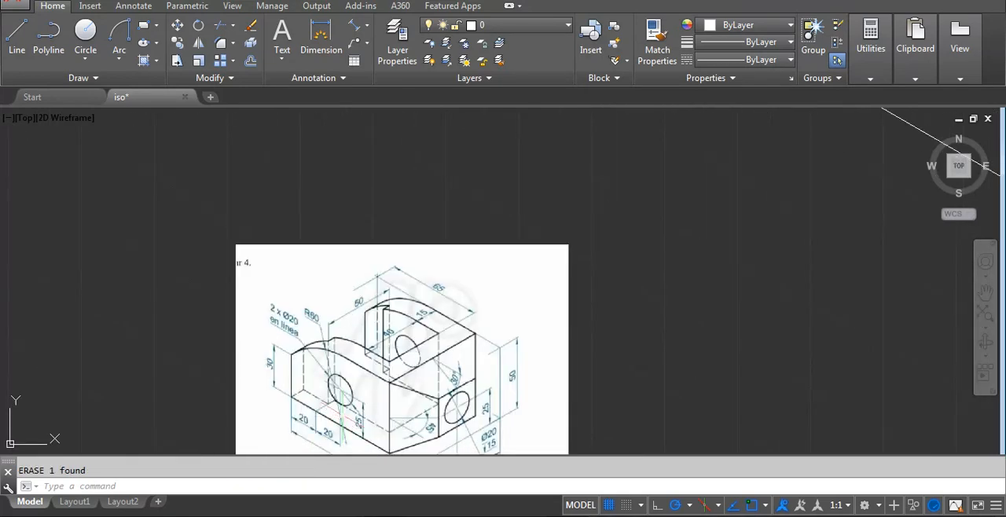
scroll(320, 363, "down", 3)
scroll(543, 259, "up", 5)
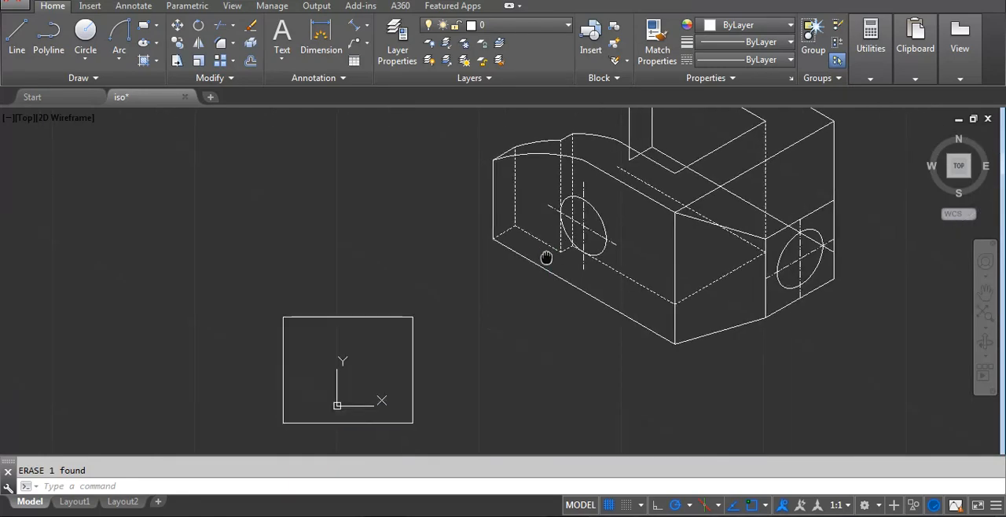
middle_click_drag(545, 341, 530, 297)
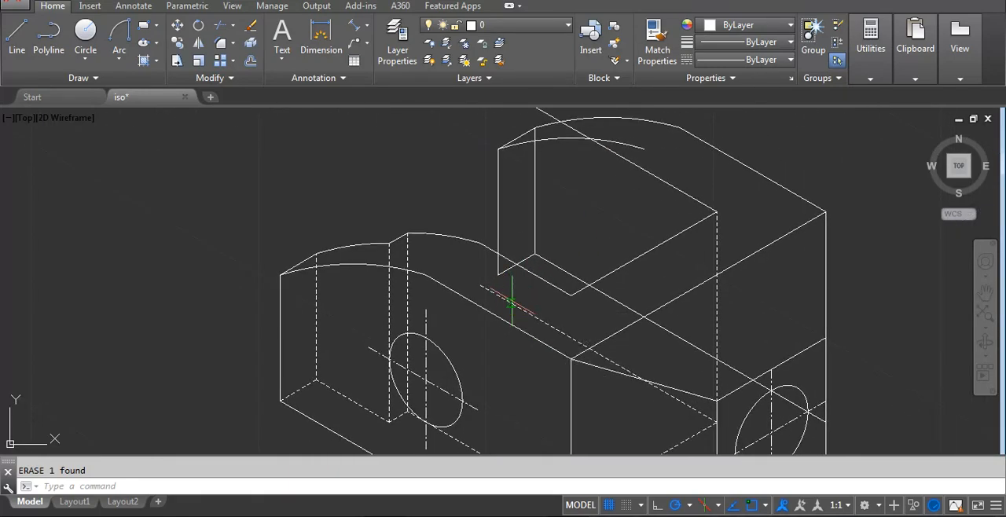
type("l")
key("Return")
left_click(498, 274)
scroll(498, 274, "up", 4)
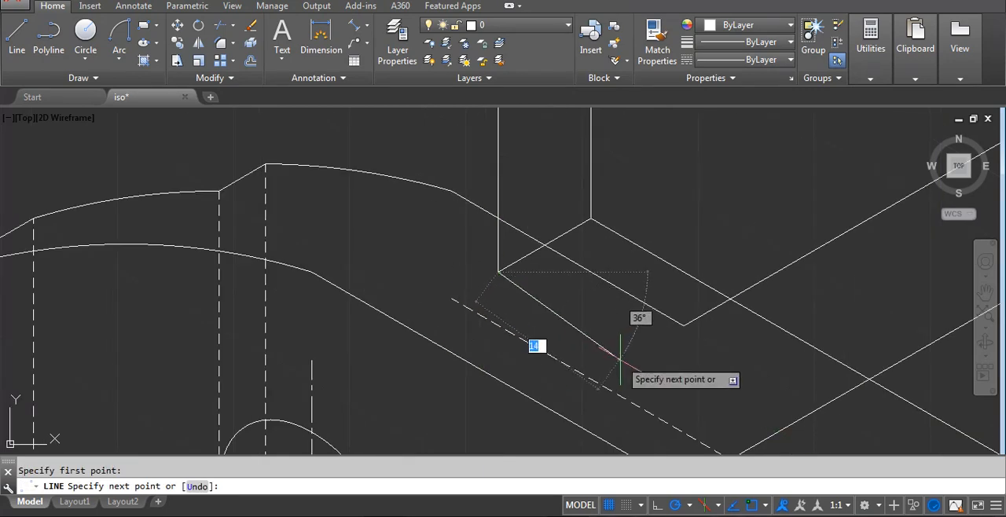
type("20")
left_click(680, 377)
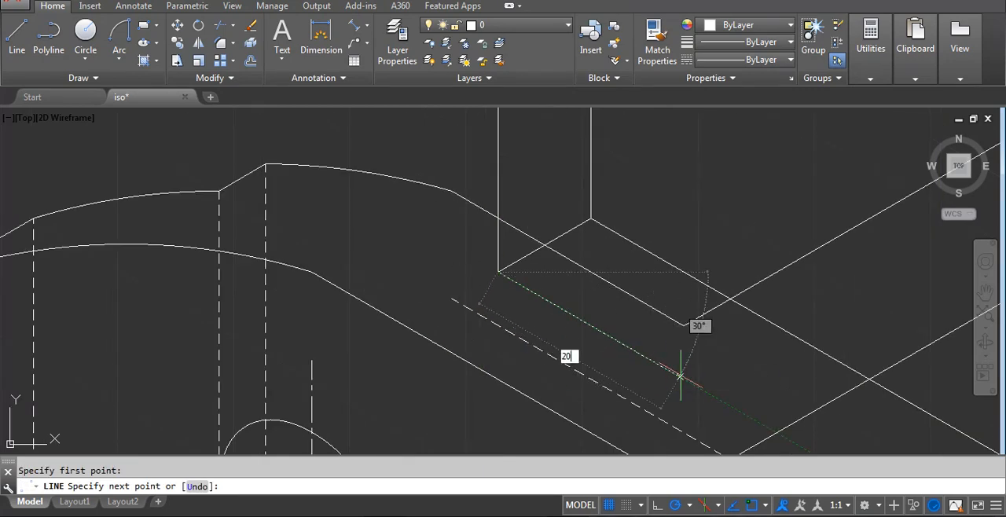
key("Return")
Continue from the 20-unit line's end with a vertical line up past both arcs of the rear arm, and finish the line.
scroll(680, 377, "down", 4)
scroll(680, 189, "up", 2)
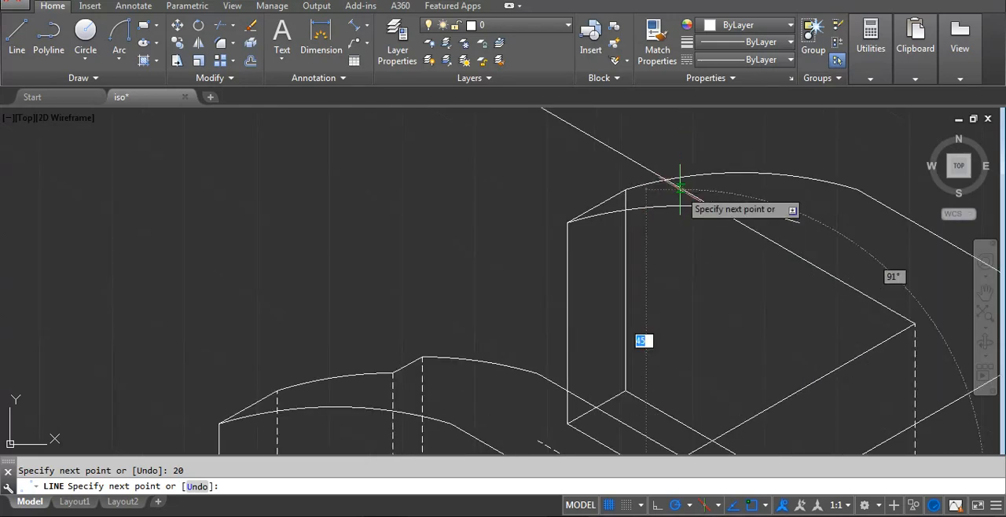
scroll(680, 188, "up", 2)
scroll(688, 214, "up", 3)
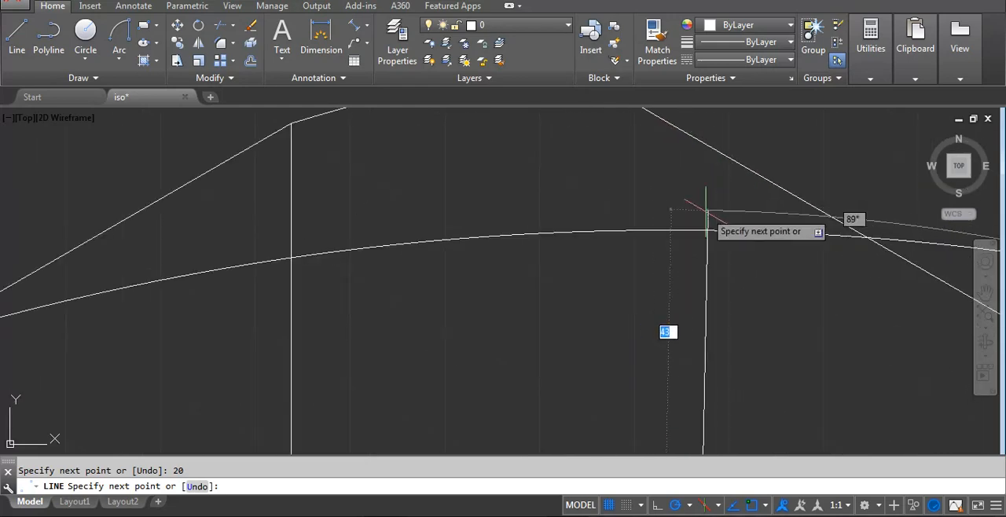
scroll(706, 212, "down", 5)
left_click(699, 146)
key("Return")
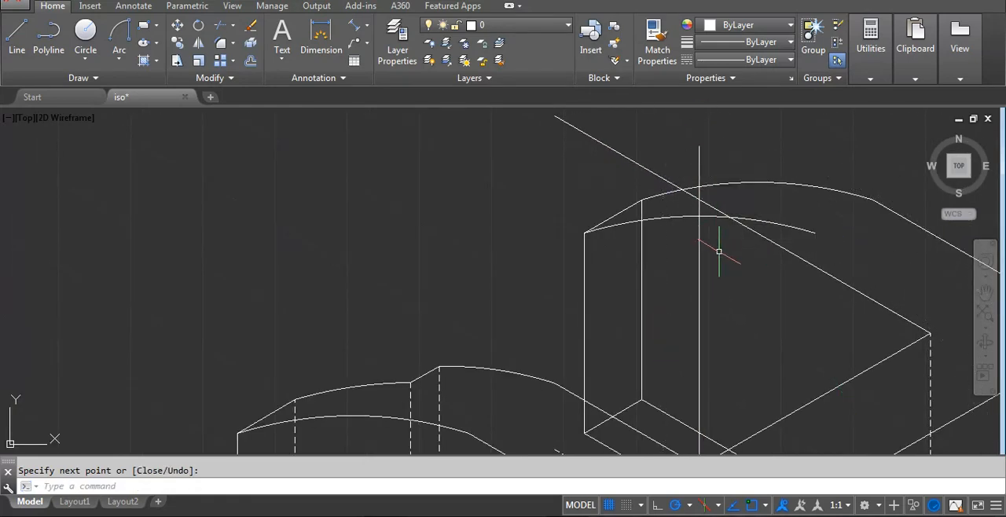
scroll(698, 240, "down", 2)
middle_click_drag(512, 384, 521, 356)
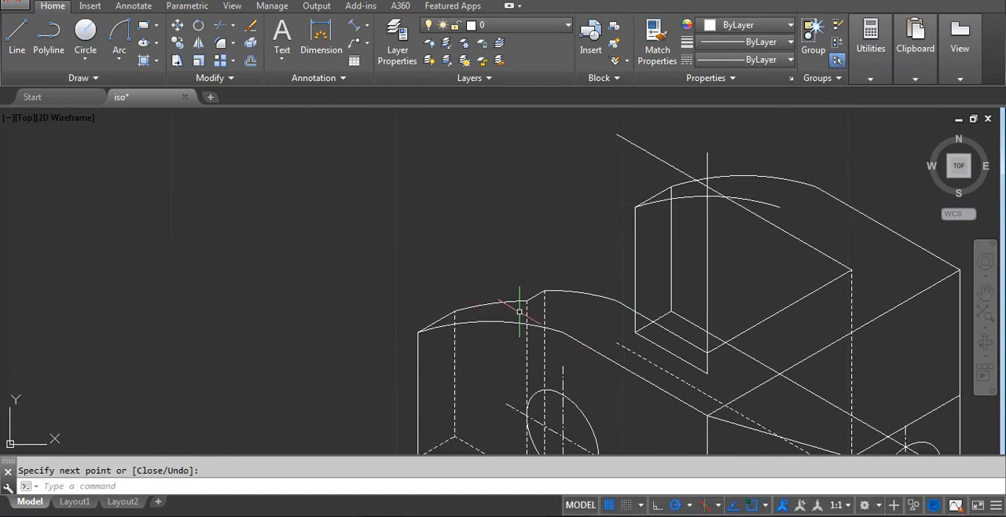
Trim off the part of the rear arm's new vertical line that extends above its front arc.
left_click(561, 283)
type("tr")
key("Return")
scroll(697, 196, "up", 4)
left_click(699, 191)
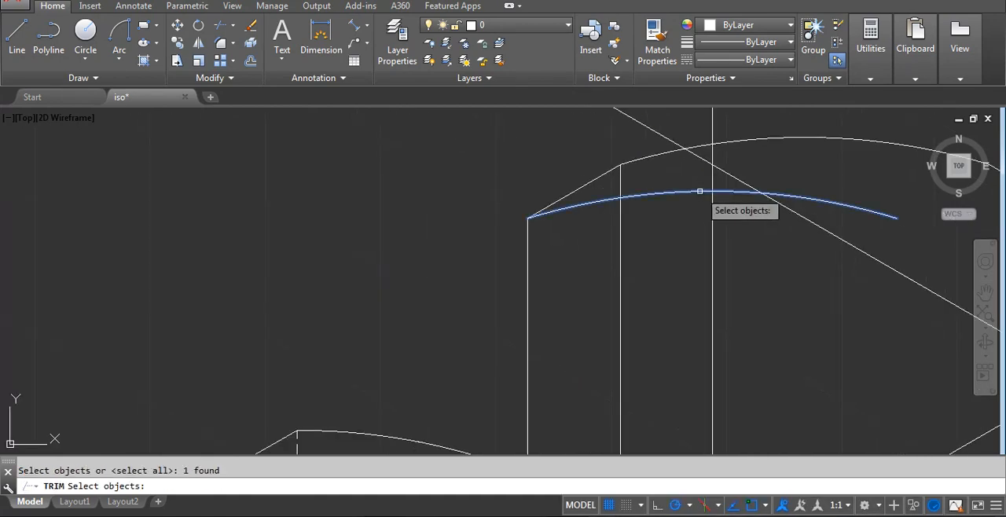
key("Return")
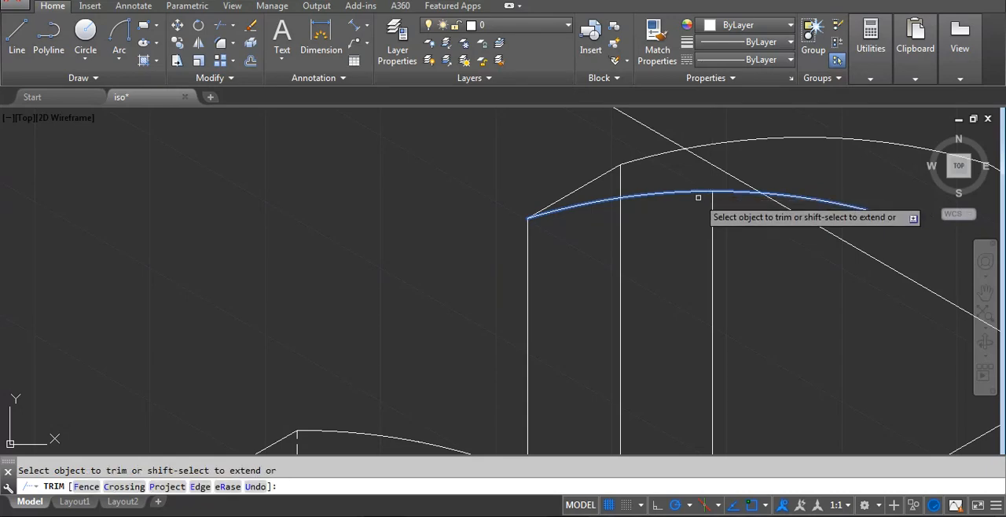
key("Return")
key("Return")
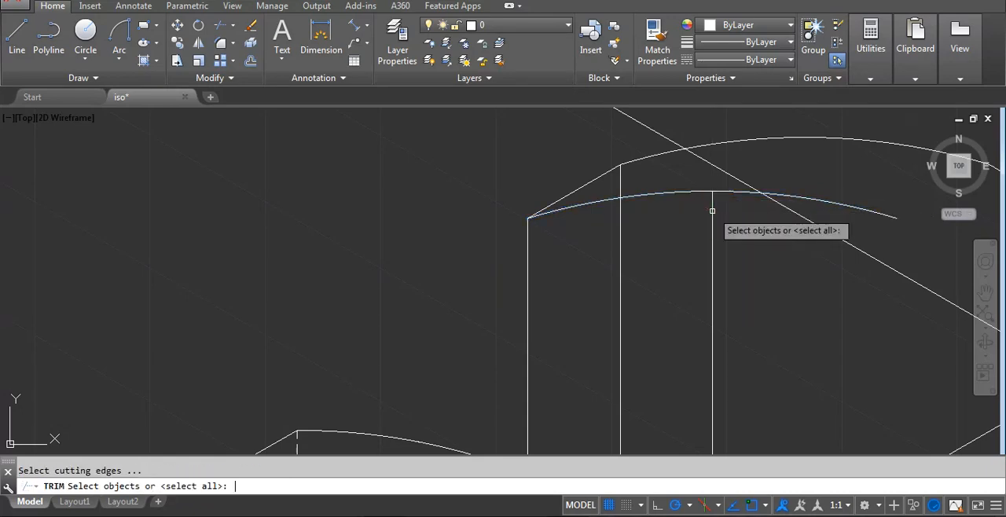
scroll(712, 210, "down", 3)
key("Escape")
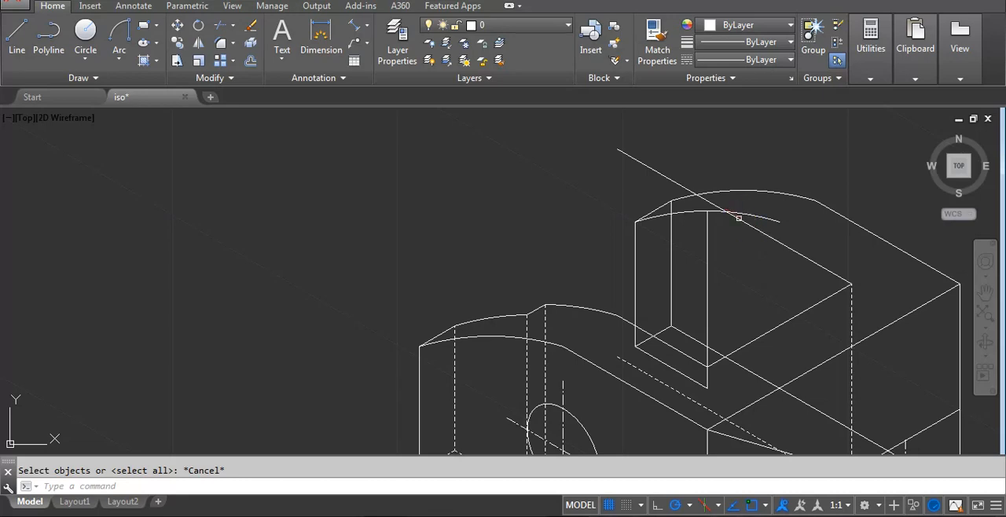
Trim the rear arm's long inner top edge back to the front arc and erase the leftover pieces beyond it.
key("Return")
key("Return")
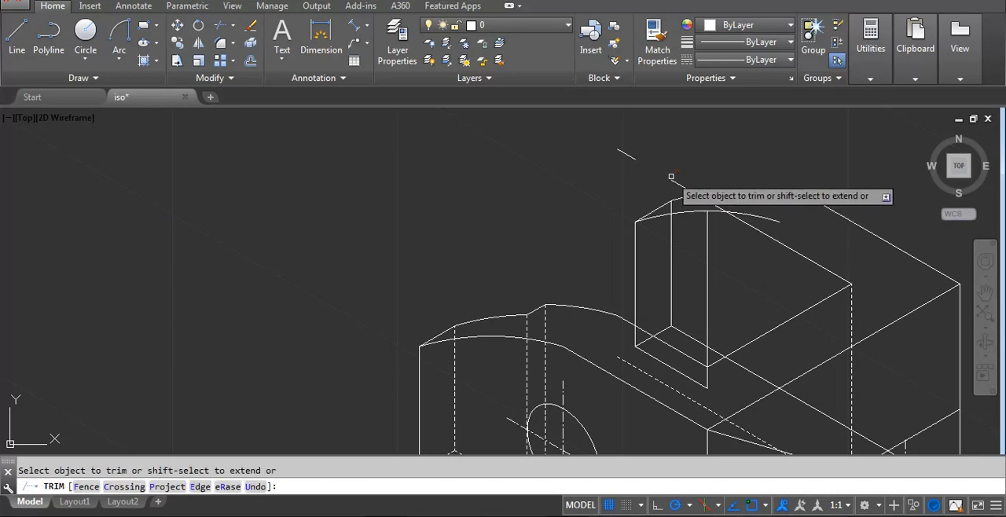
scroll(692, 189, "up", 3)
left_click(687, 195)
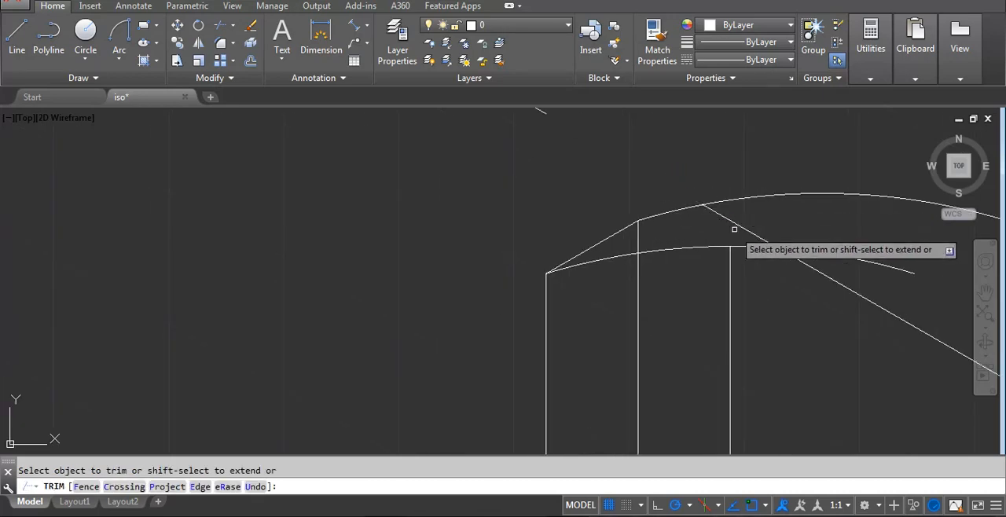
left_click(739, 228)
key("Return")
left_click(700, 201)
left_click(736, 225)
key("Delete")
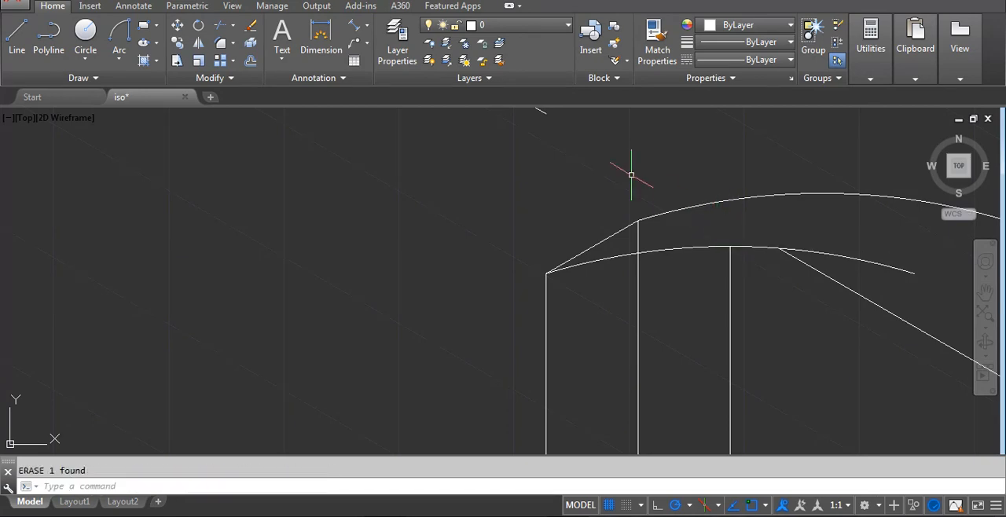
left_click(579, 130)
scroll(569, 135, "down", 2)
left_click(525, 110)
key("Delete")
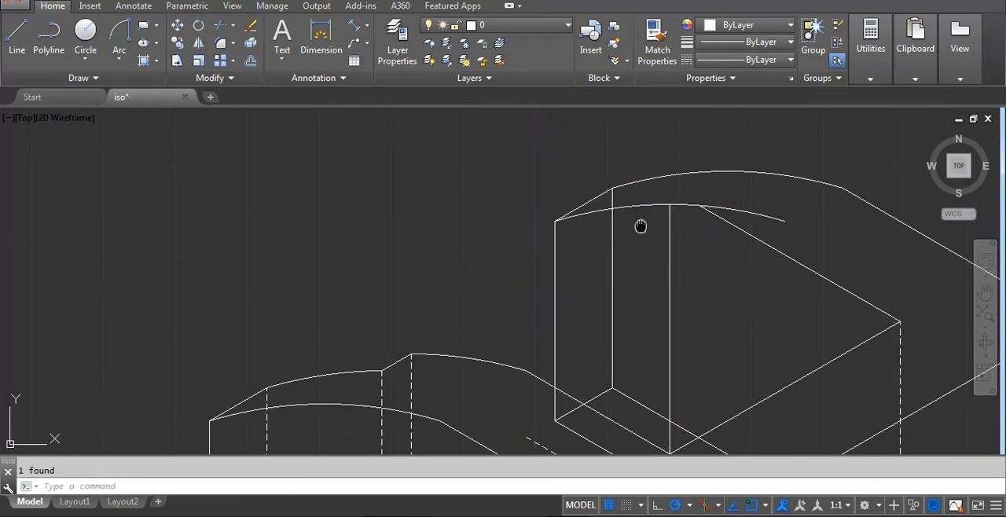
Trim the rear arm's front arc at the vertical step line and erase the remaining arc piece beyond it.
type("tr")
key("Return")
key("Return")
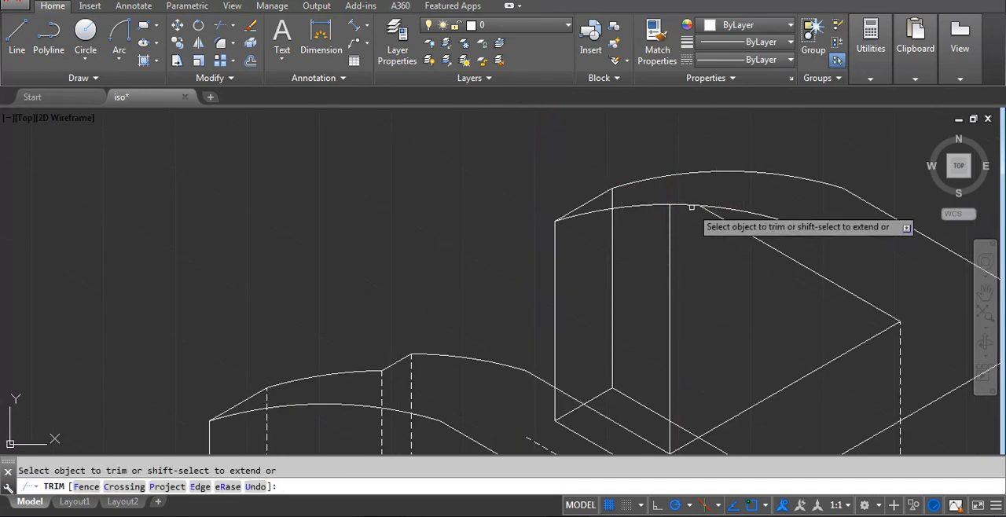
left_click(682, 202)
left_click(681, 207)
key("Return")
left_click(749, 206)
left_click(740, 211)
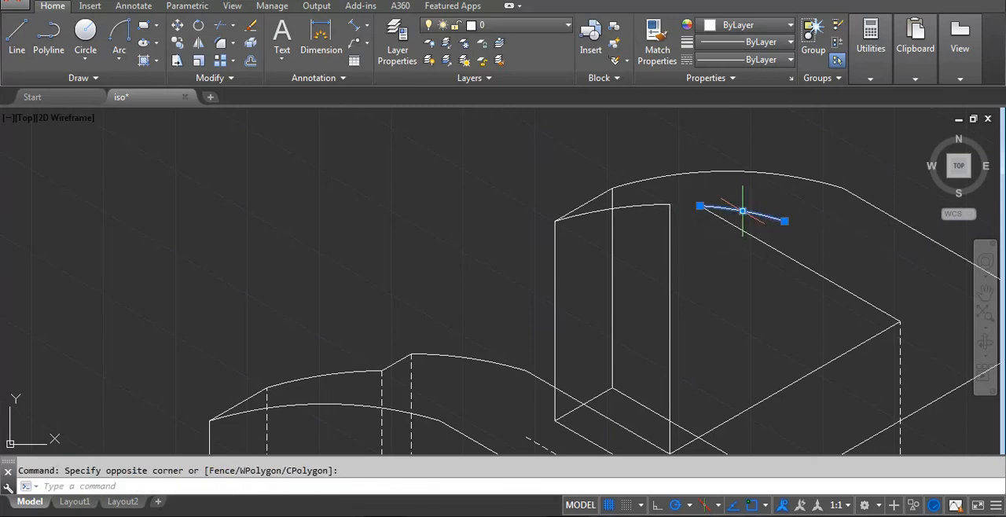
key("Delete")
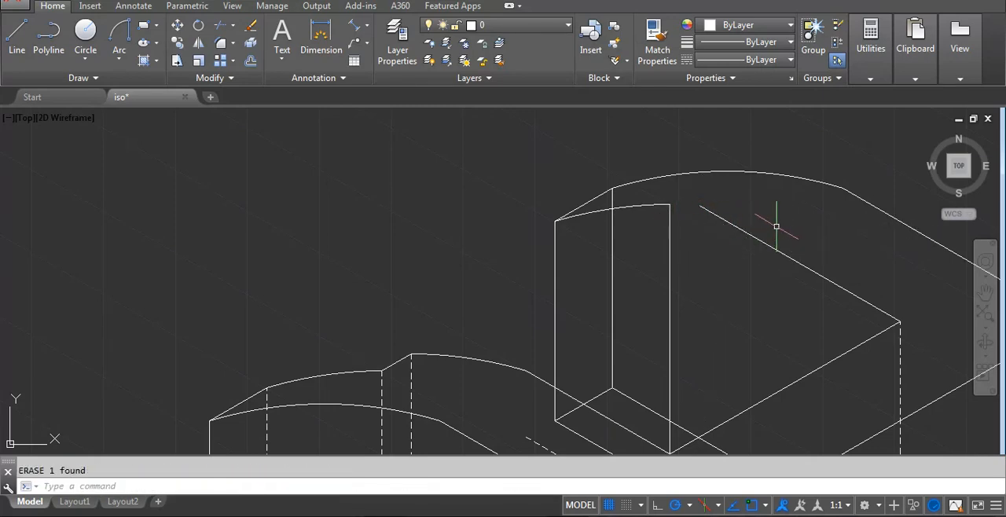
Erase the long lower edge line running from the rear arm's lower back end corner to the body's far side.
scroll(721, 255, "down", 3)
scroll(699, 316, "up", 2)
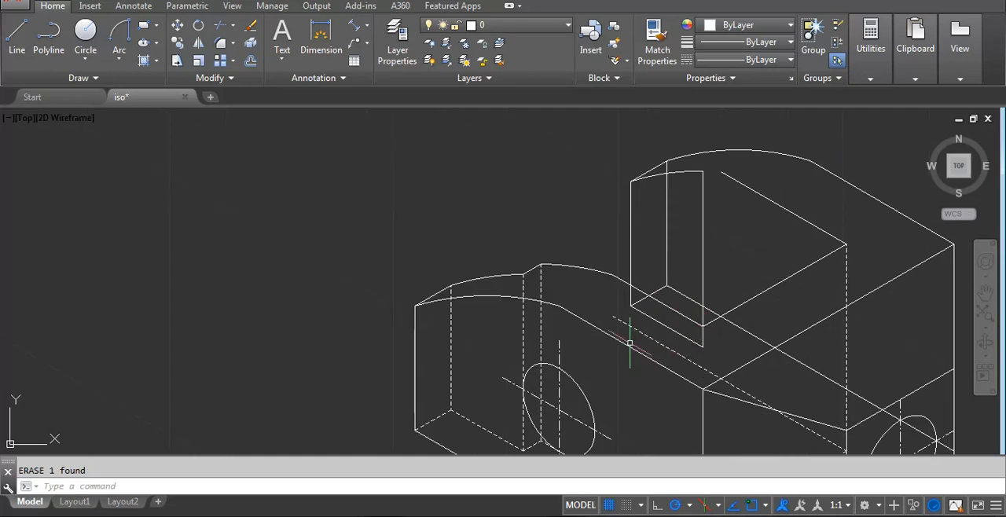
left_click(681, 293)
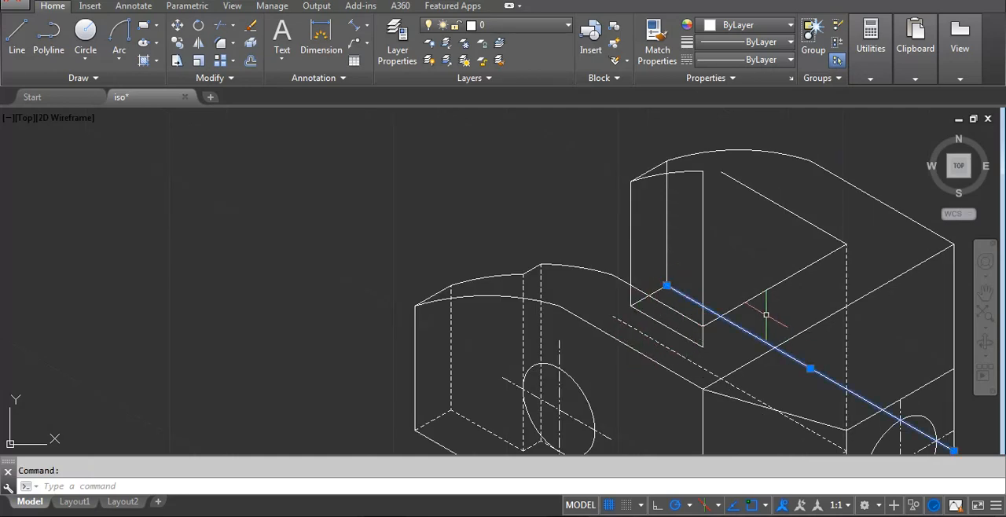
scroll(681, 293, "down", 2)
key("Delete")
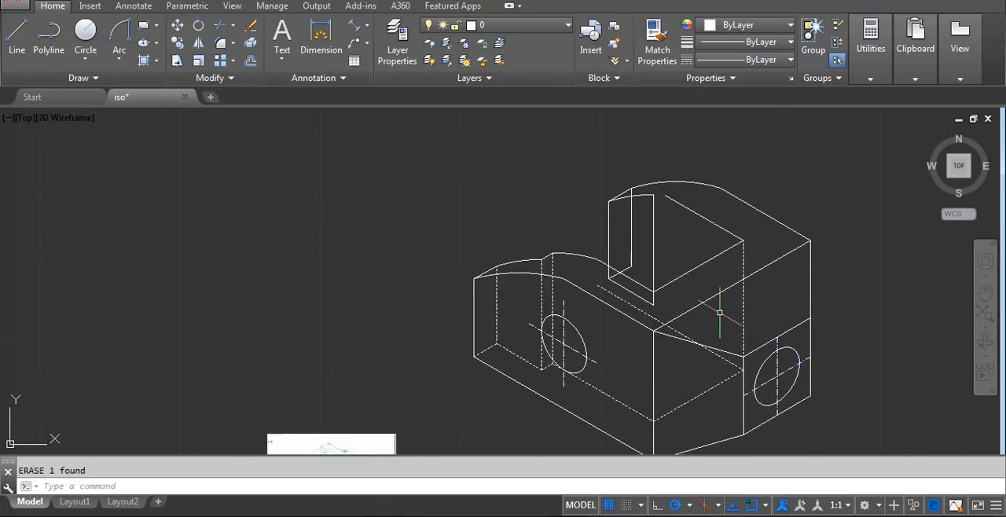
Match the dashed hidden line's properties onto the rear arm's back vertical edge, short lower end edge, 20-unit line and vertical step line.
type("ma")
key("Return")
scroll(660, 303, "up", 2)
left_click(628, 313)
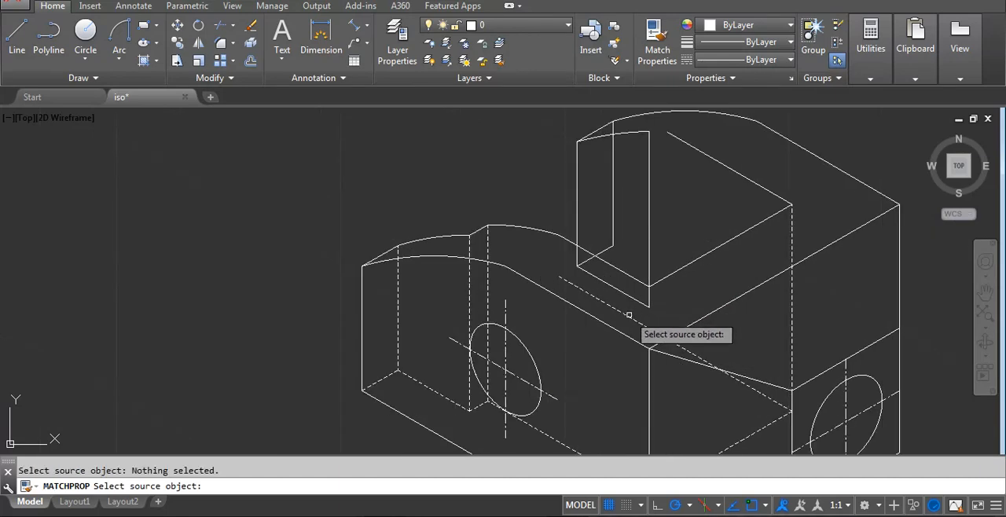
left_click(628, 316)
scroll(620, 267, "up", 2)
left_click(595, 239)
left_click(595, 251)
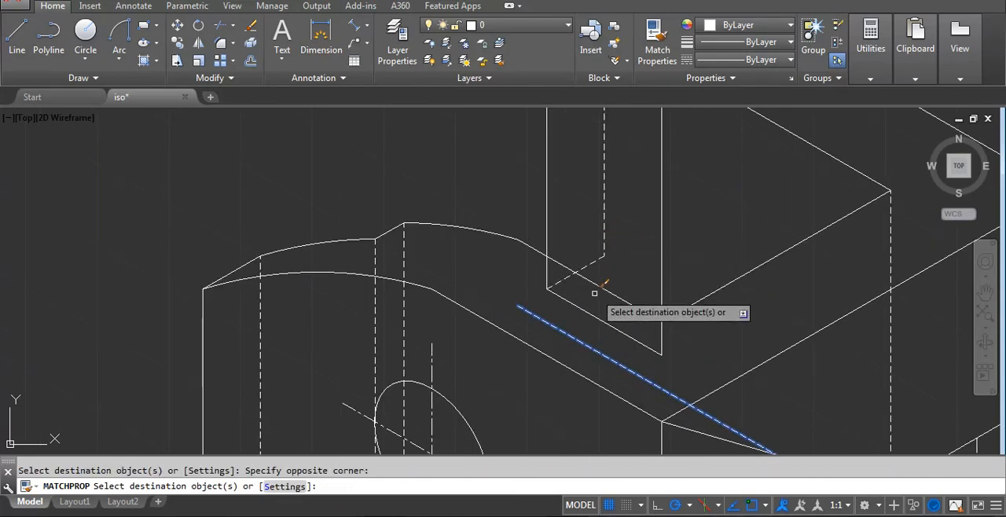
left_click(593, 290)
left_click(585, 302)
scroll(637, 377, "down", 2)
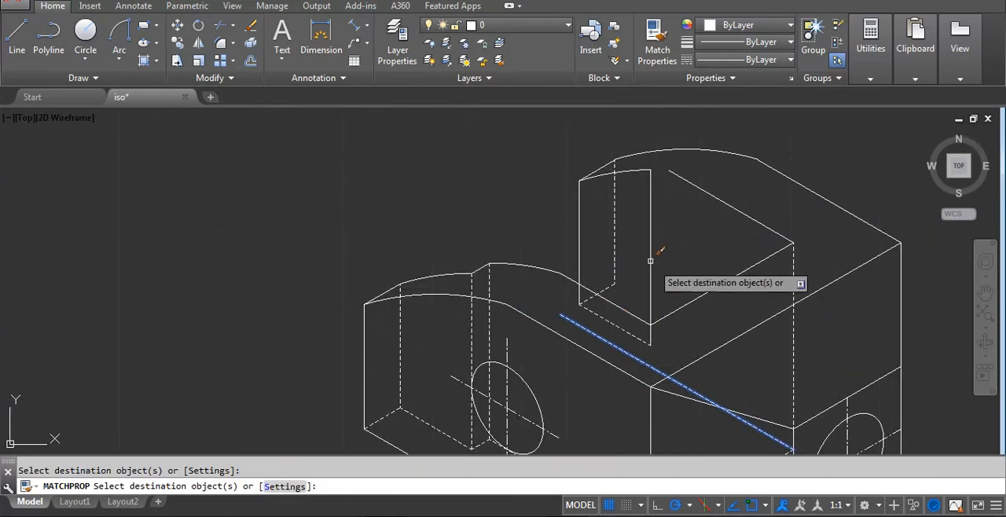
key("Return")
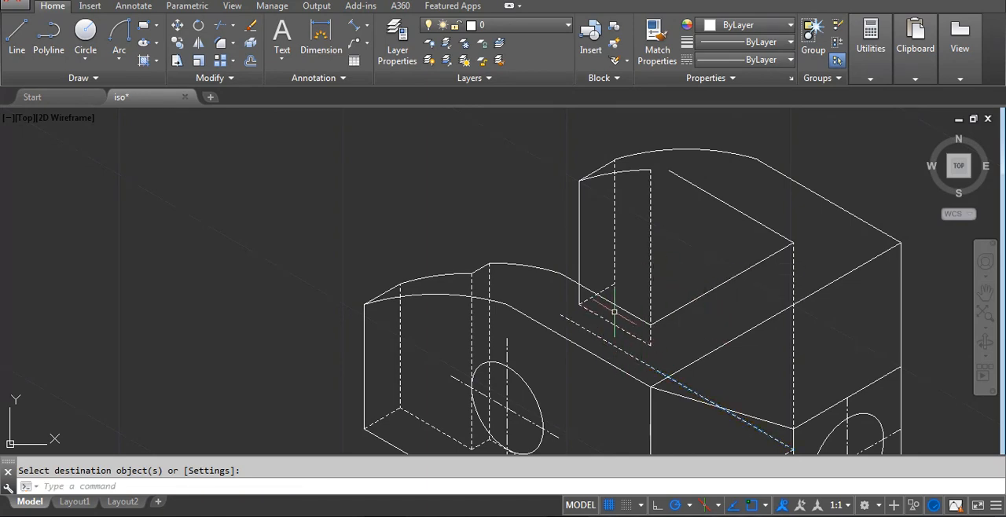
Draw a short line at 210° from the lower end of the rear arm's vertical step line to the parallel dashed lower edge.
middle_click_drag(613, 312, 612, 286)
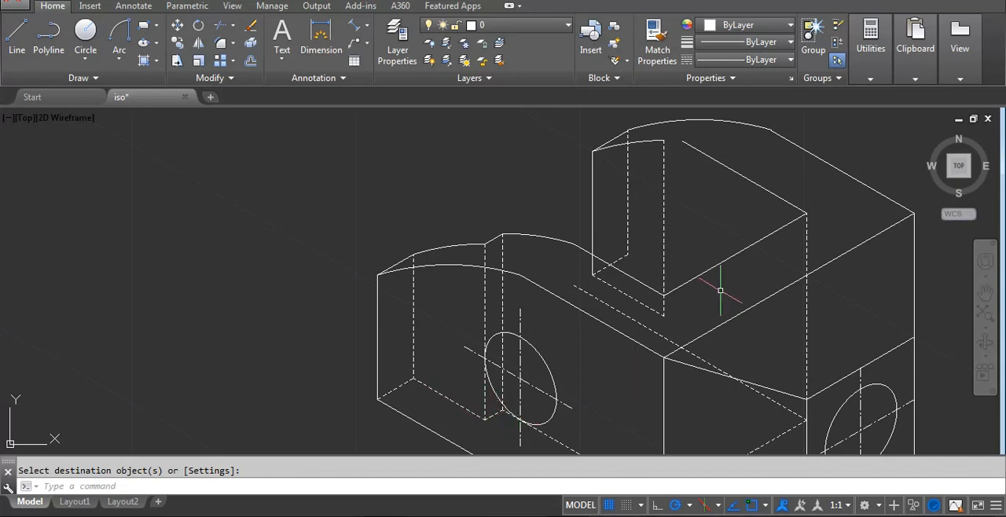
middle_click_drag(720, 290, 644, 343)
scroll(550, 287, "up", 2)
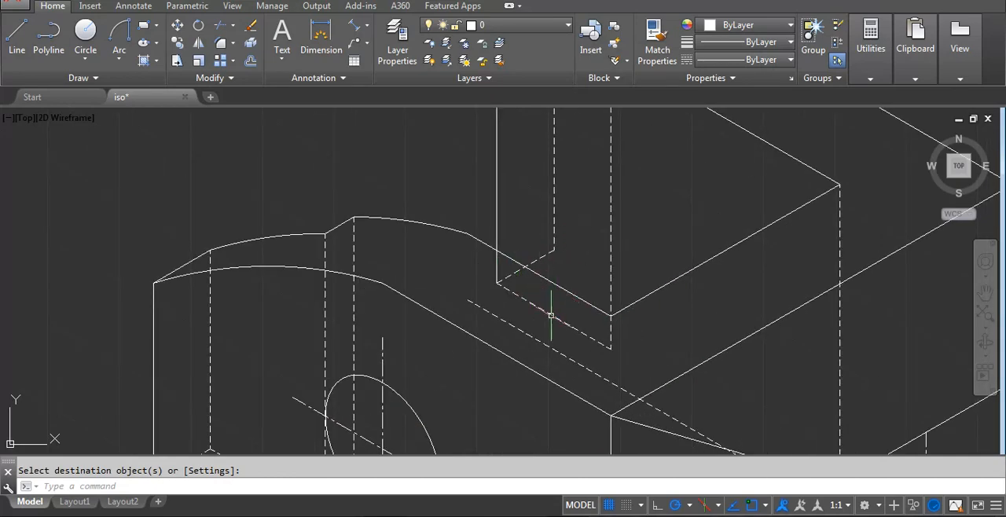
scroll(551, 315, "down", 2)
key("Escape")
type("l")
key("Return")
scroll(576, 341, "up", 3)
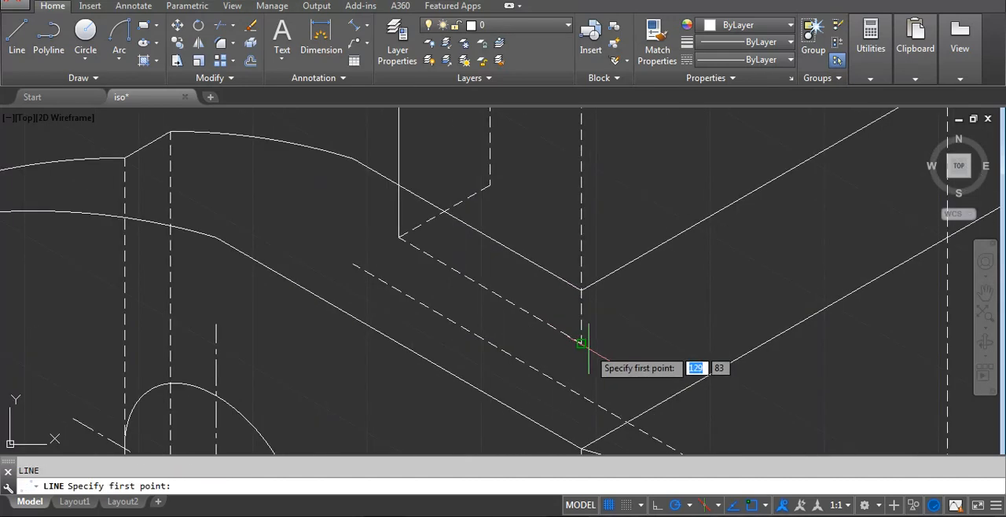
left_click(580, 342)
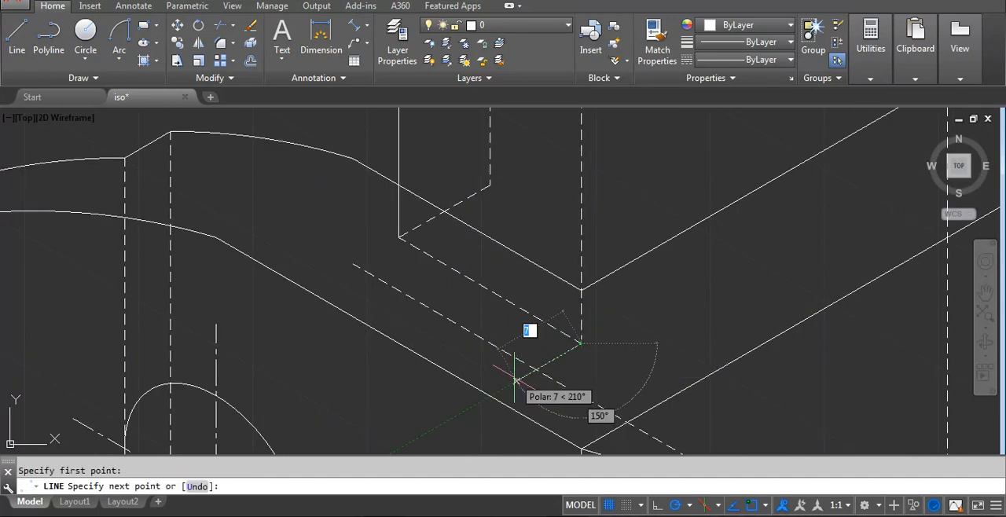
type("1")
key("Return")
key("Return")
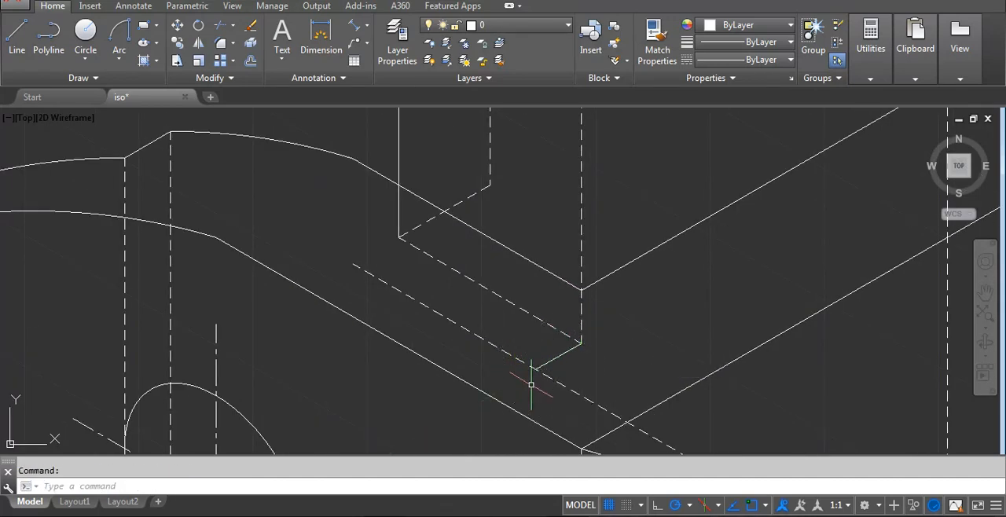
Trim the dashed lower edge at the short step line and erase the leftover dashed piece beyond it.
key("Return")
key("Return")
left_click(525, 365)
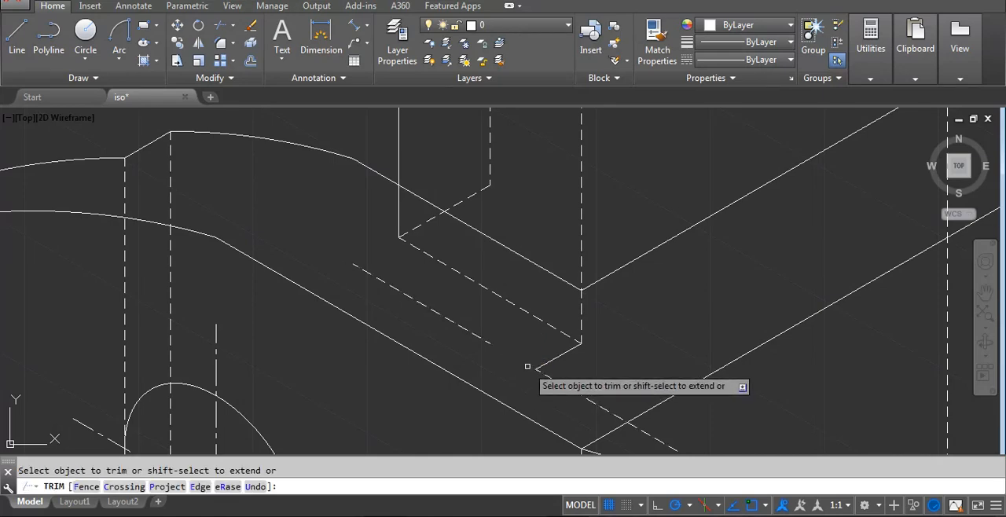
key("Return")
left_click(485, 343)
left_click(486, 343)
type("e")
key("Return")
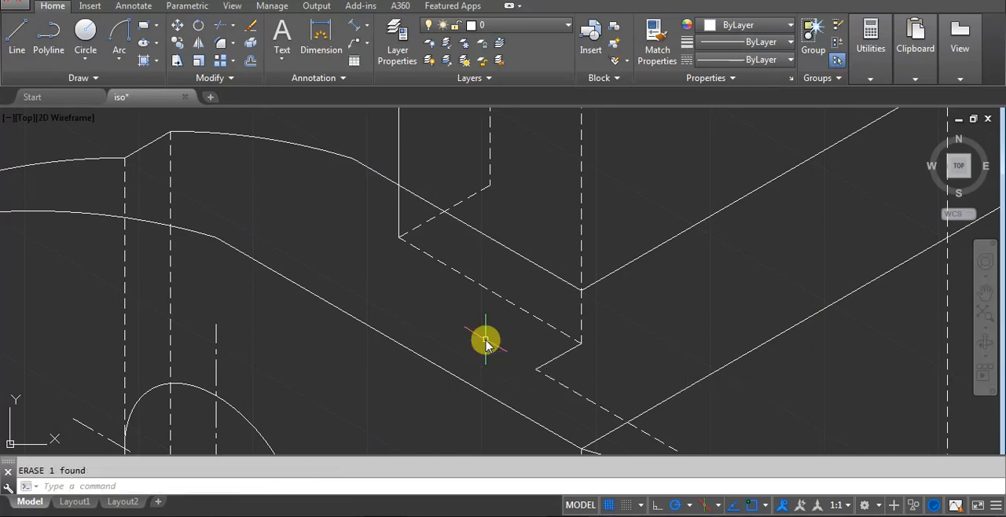
Match the dashed lower edge's properties onto the short step line.
type("ma")
key("Return")
left_click(564, 385)
scroll(568, 363, "down", 4)
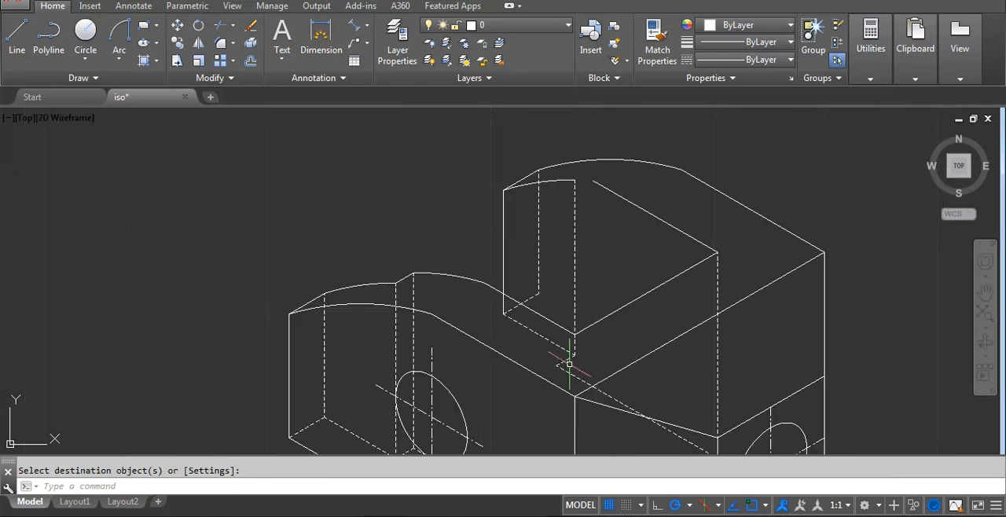
Copy the rear arm's dashed vertical step line from its lower end to the other end of the short step line.
left_click(570, 260)
left_click(589, 259)
left_click(590, 258)
left_click(562, 272)
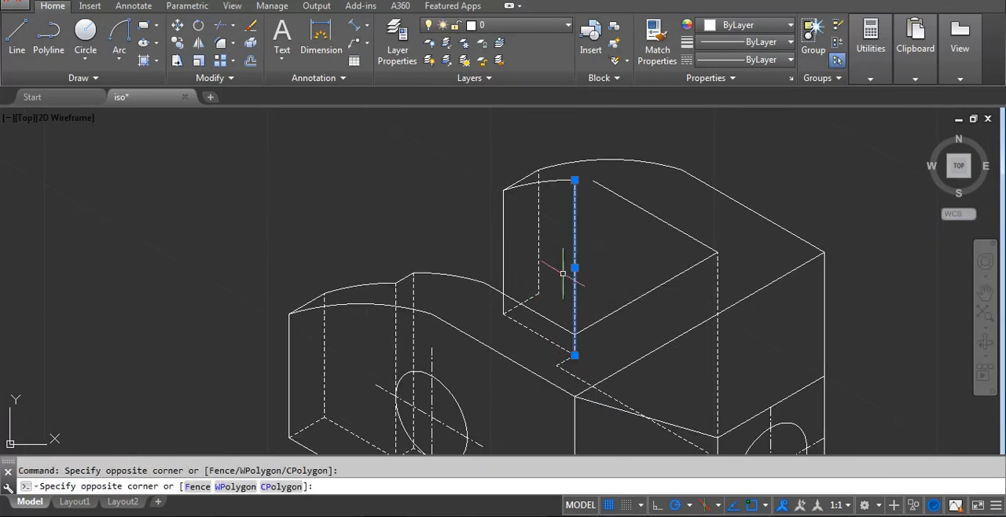
type("co")
key("Return")
scroll(577, 355, "up", 5)
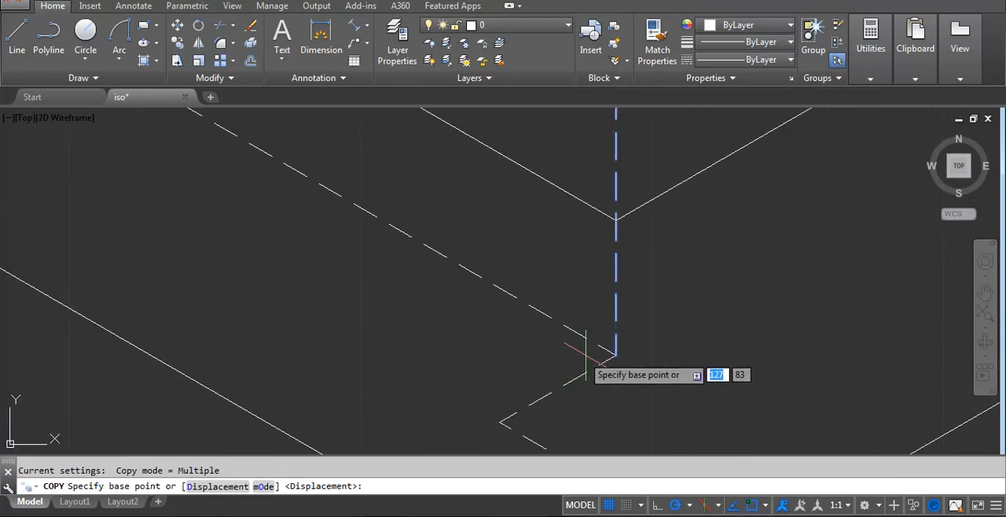
left_click(615, 356)
left_click(498, 411)
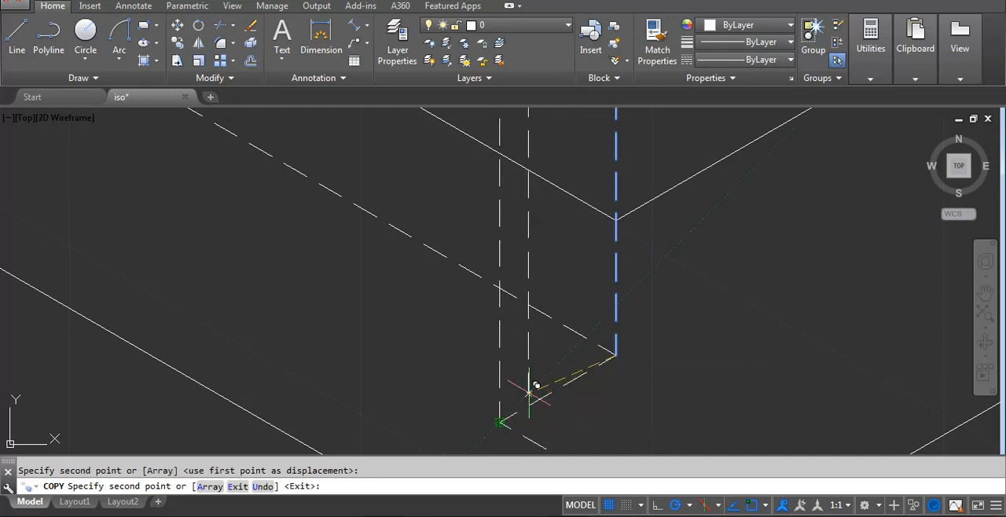
scroll(610, 346, "down", 5)
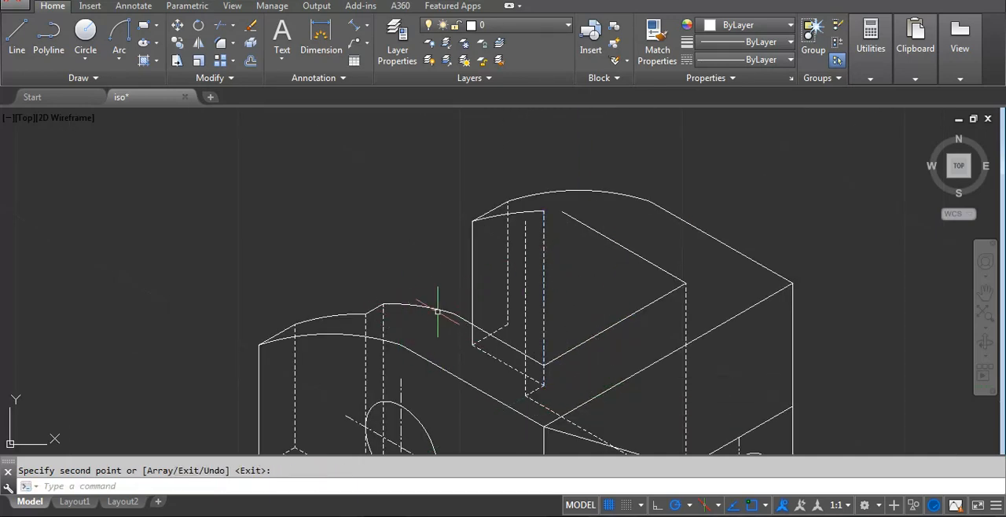
key("Return")
Copy the rear arm's back top arc 15 units at 210° from its end corner.
type("co")
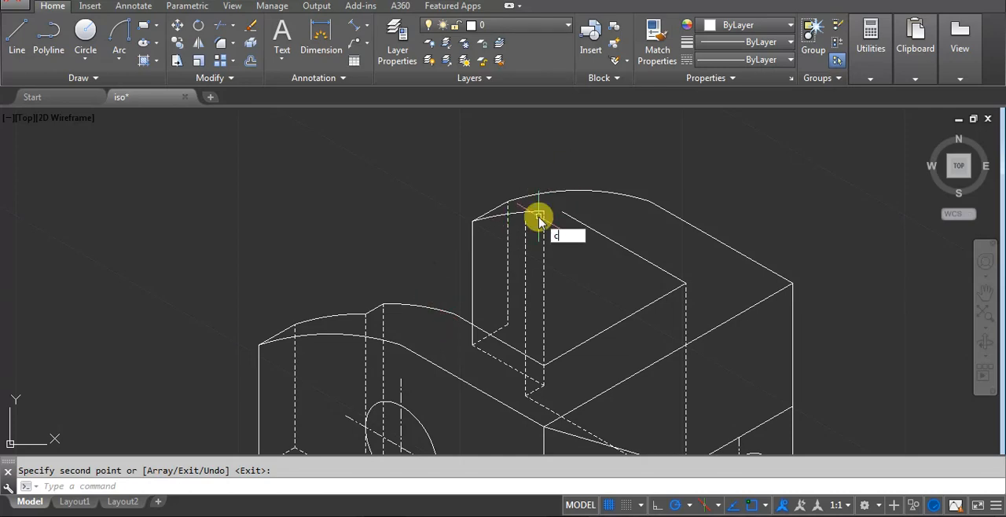
key("Return")
left_click(579, 169)
left_click(537, 192)
key("Return")
scroll(536, 192, "up", 3)
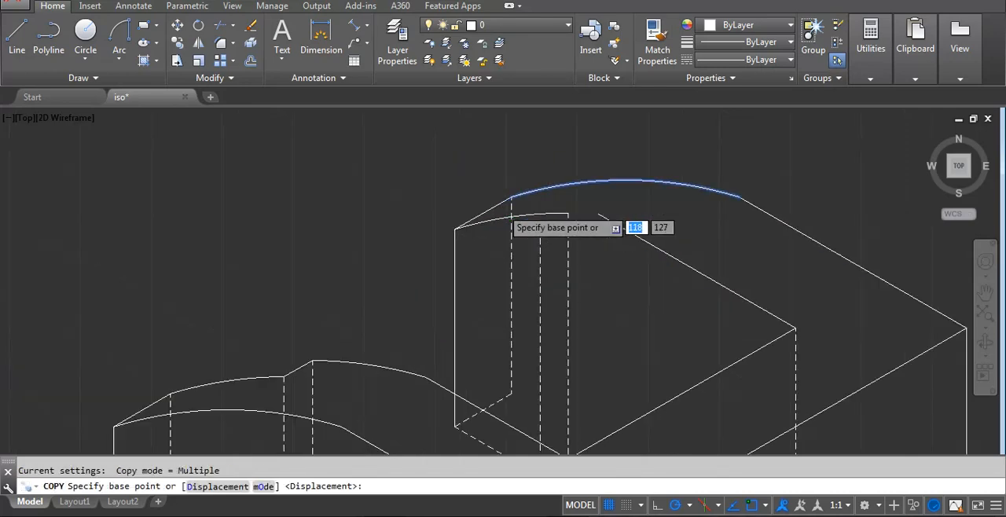
left_click(519, 186)
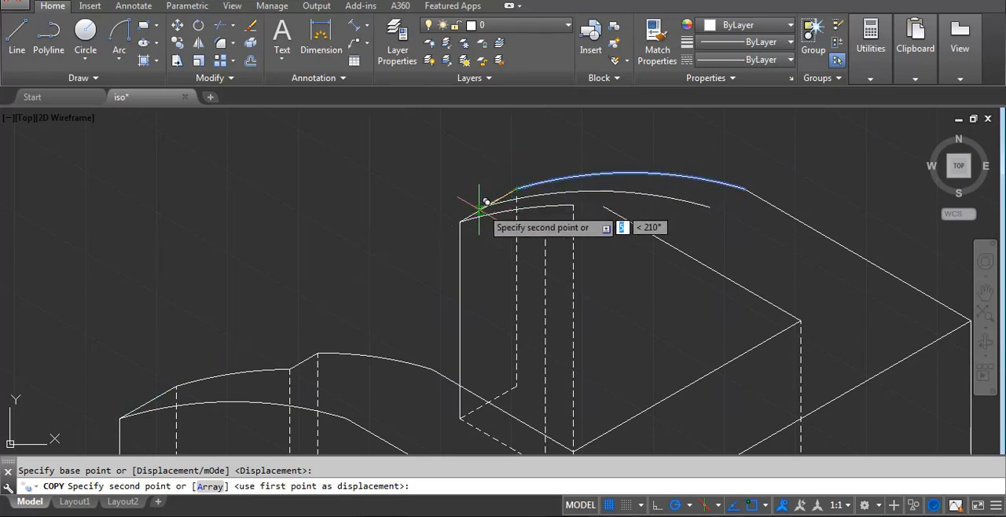
type("16")
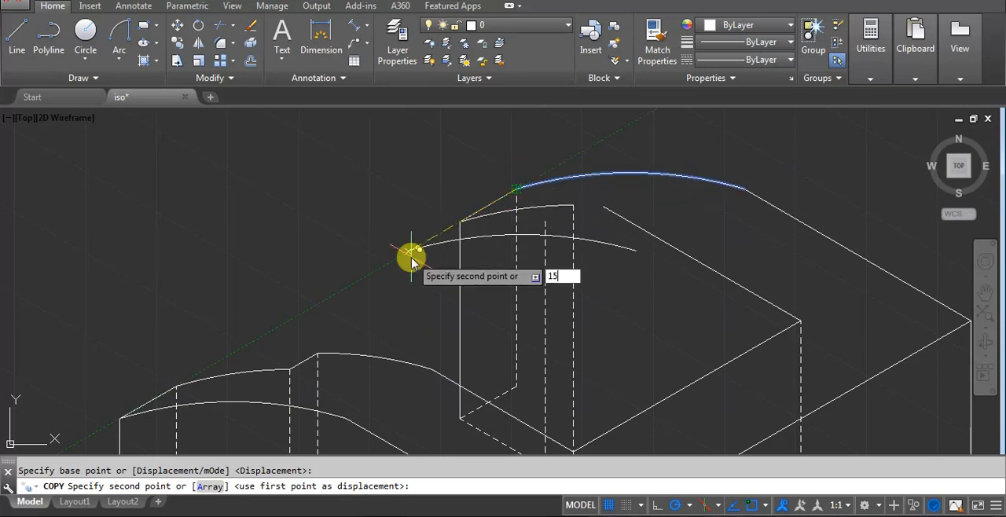
key("Return")
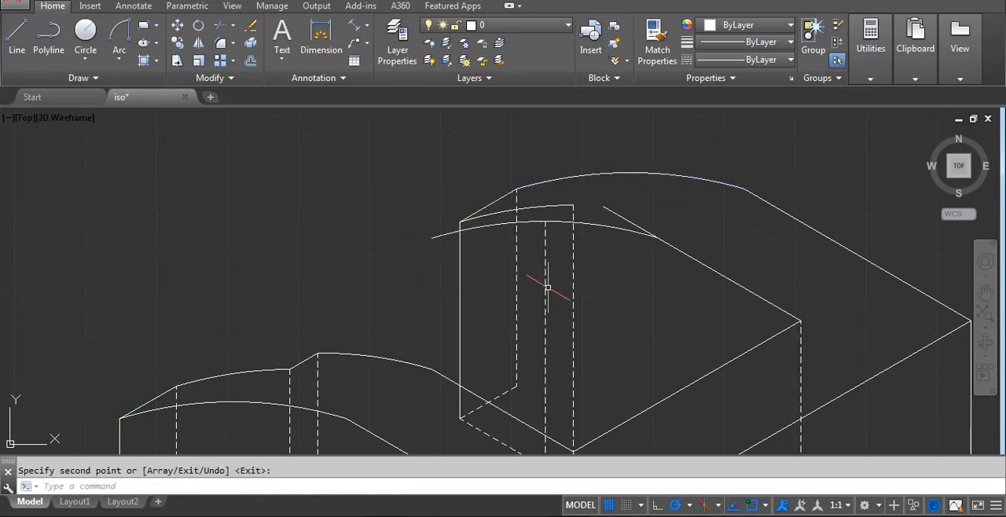
Trim the straight edge at the copied arc and the arc at the dashed step line, and erase the leftover arc piece.
type("tr")
key("Return")
key("Return")
left_click(633, 223)
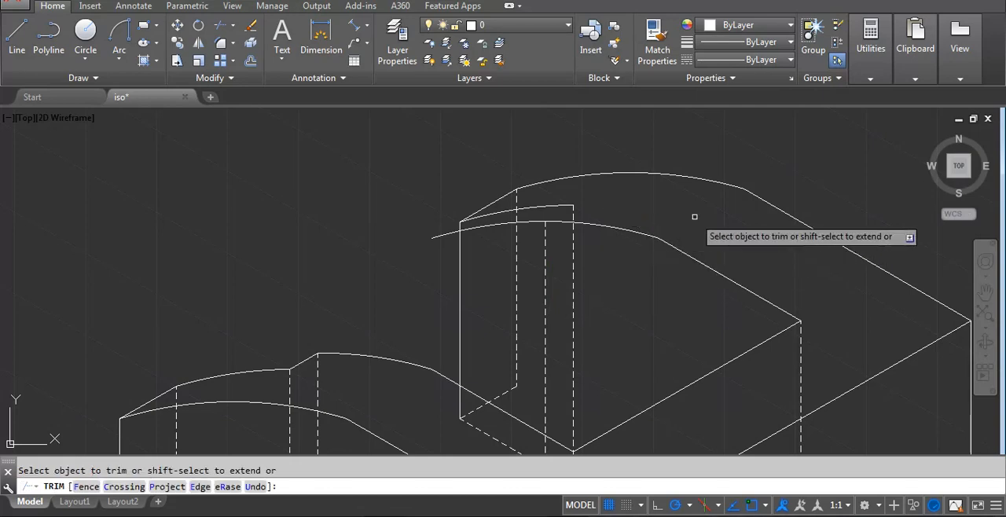
scroll(498, 220, "up", 2)
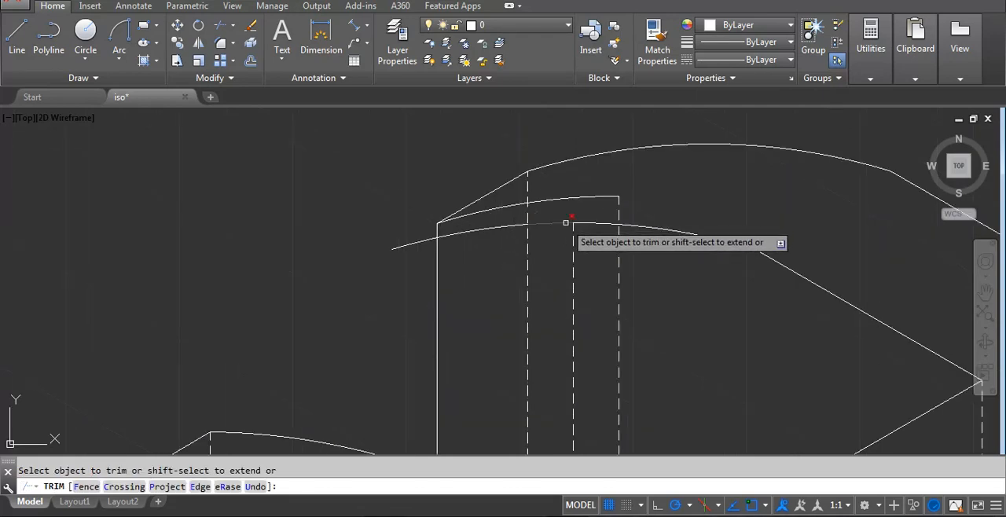
left_click(566, 223)
key("Escape")
left_click(500, 227)
key("Delete")
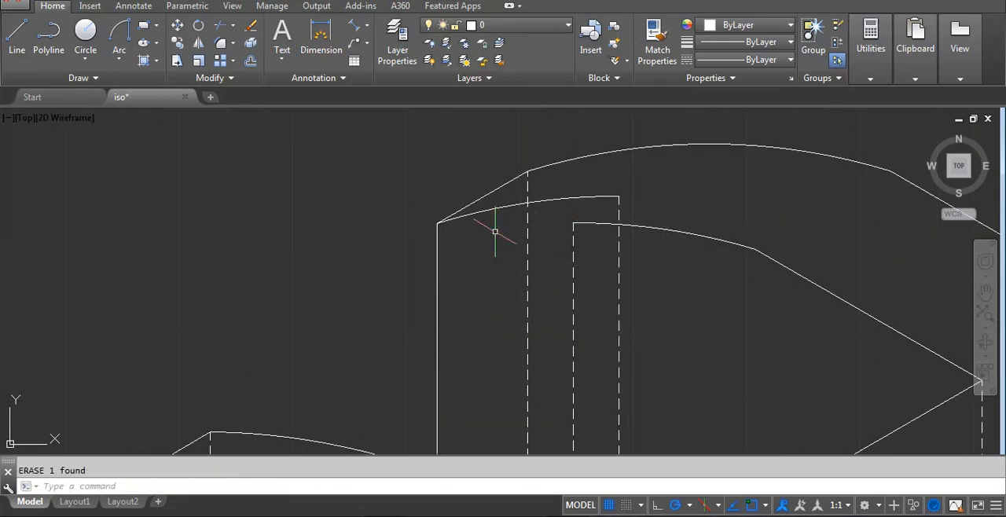
Draw a short line joining the upper ends of the rear arm's two dashed step lines.
type("l")
key("Return")
left_click(619, 197)
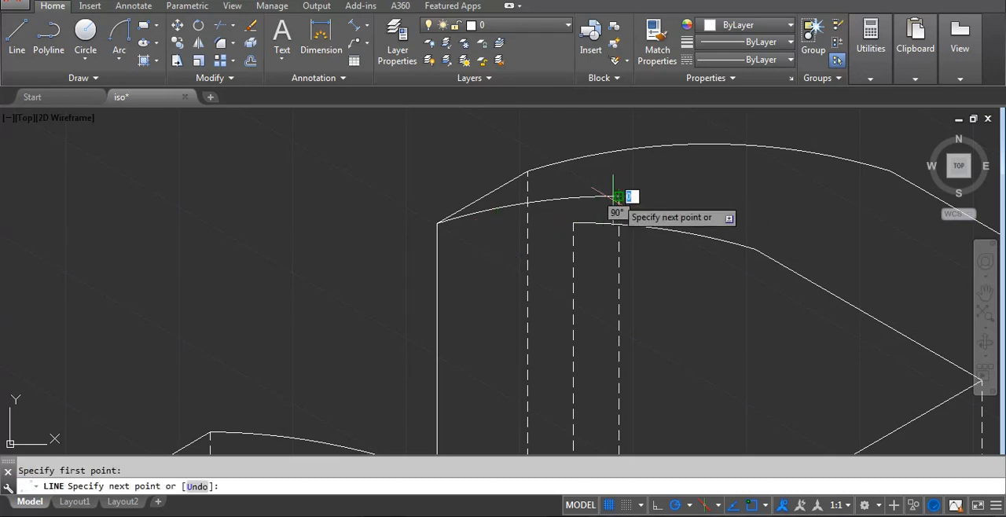
left_click(574, 220)
key("Return")
scroll(586, 220, "down", 5)
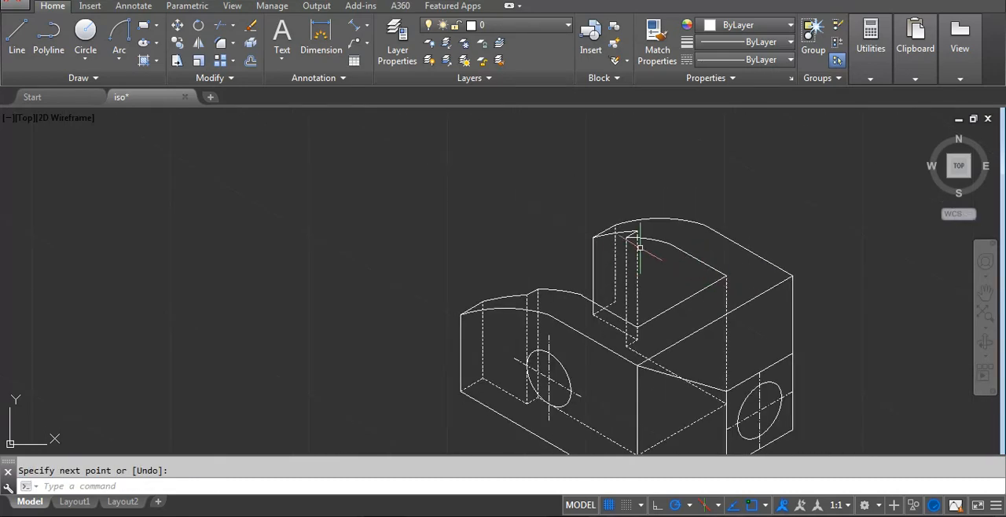
Compare the drawn bracket with the reference image, examining the rear arm and the dimensions of its hole.
middle_click_drag(725, 334, 694, 262)
scroll(696, 257, "down", 2)
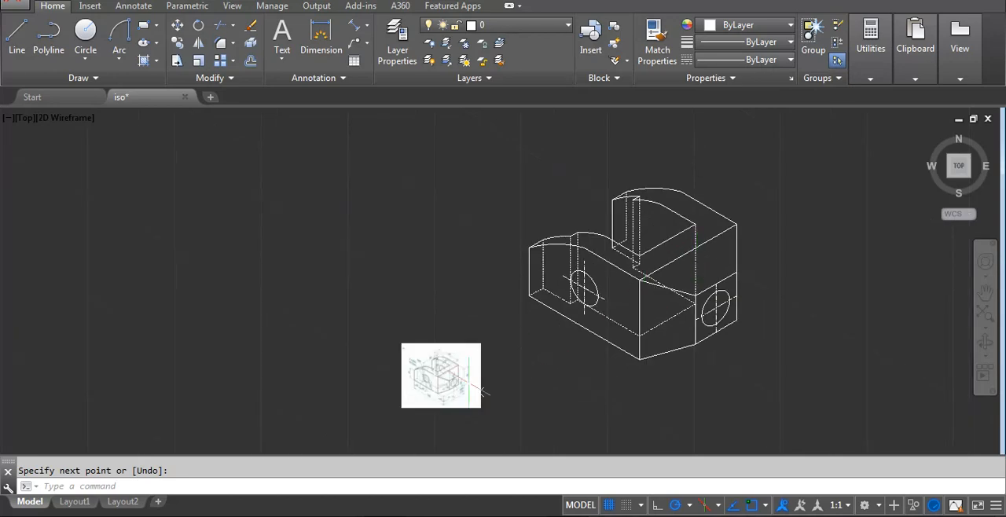
scroll(471, 387, "up", 4)
scroll(350, 357, "up", 3)
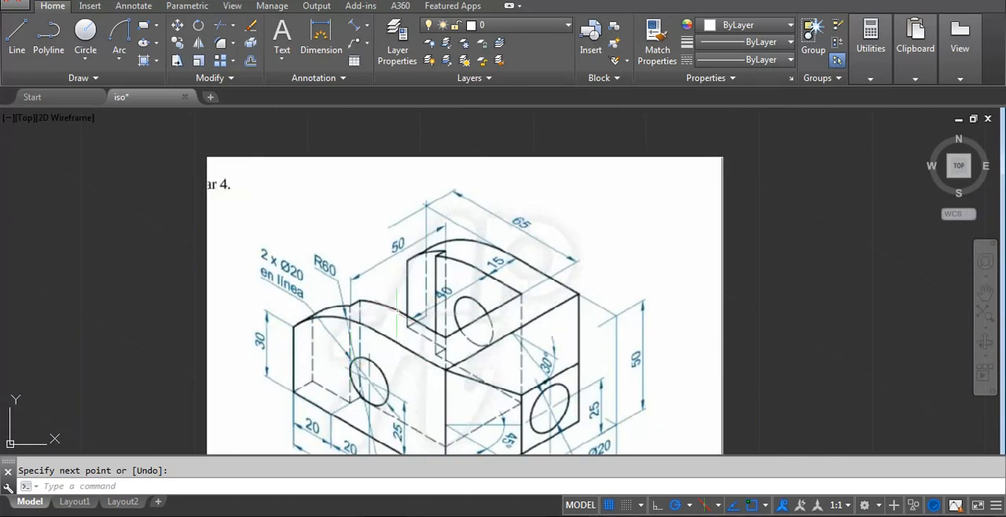
scroll(409, 348, "down", 5)
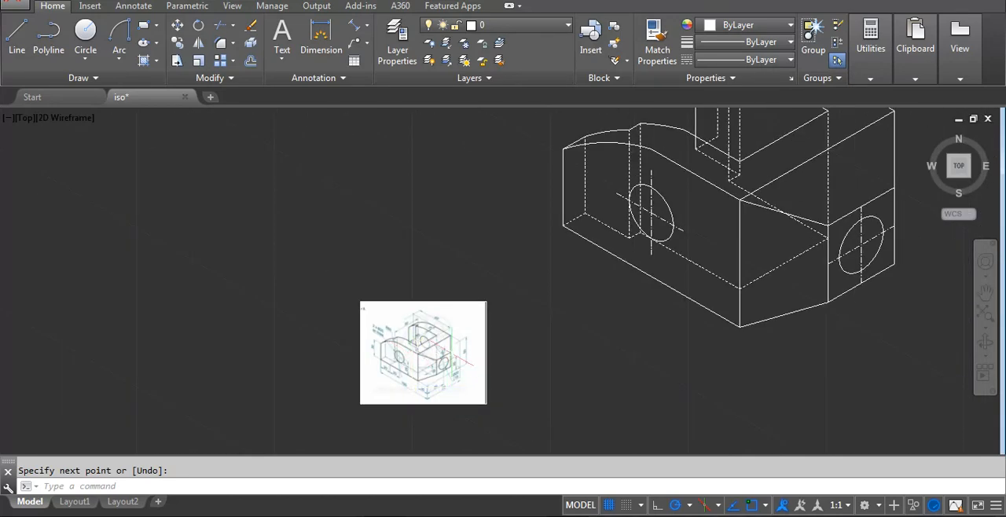
scroll(450, 346, "up", 2)
middle_click_drag(764, 251, 428, 369)
scroll(729, 247, "down", 2)
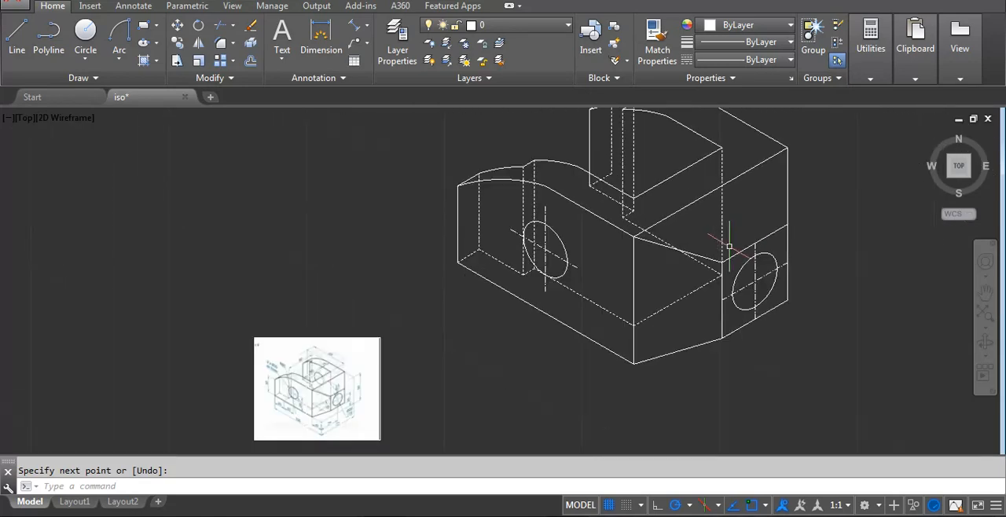
scroll(282, 428, "up", 2)
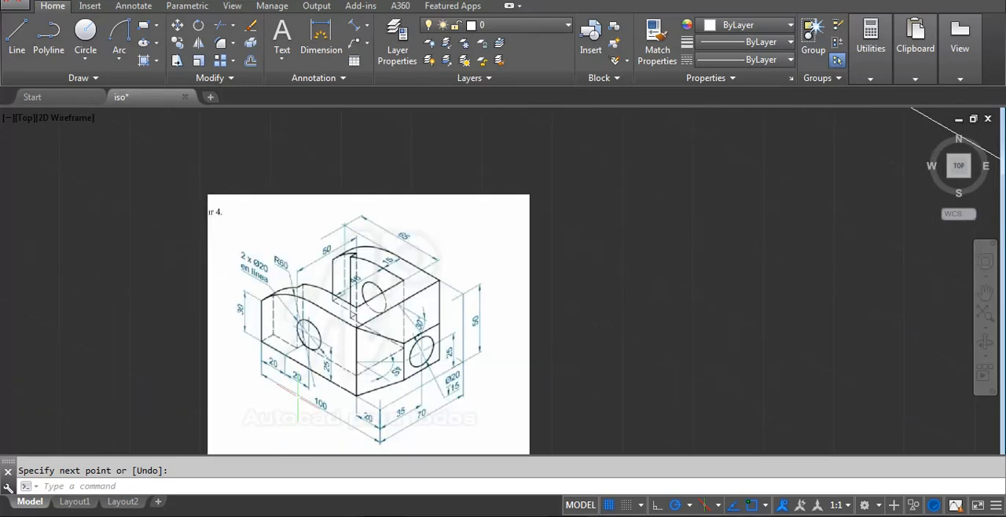
scroll(354, 378, "down", 3)
scroll(336, 412, "up", 4)
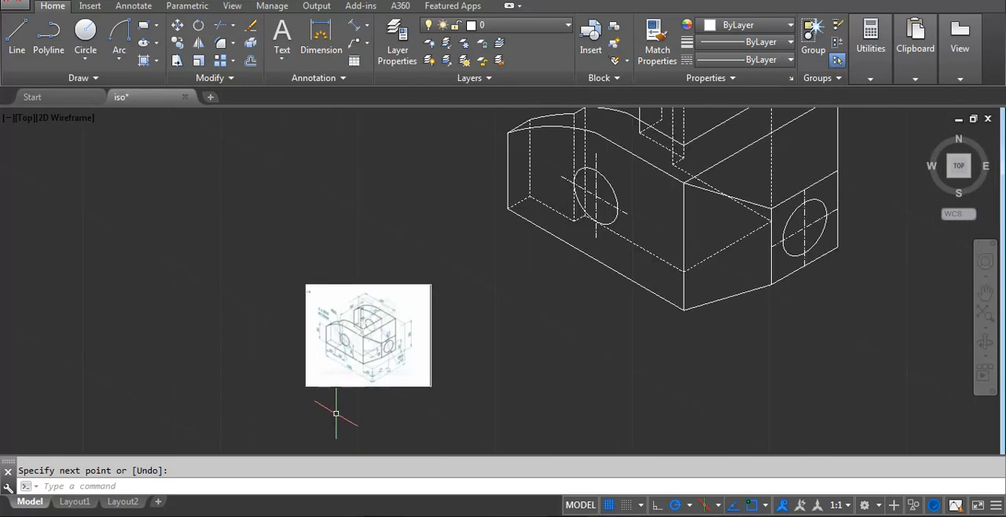
middle_click_drag(348, 404, 379, 377)
scroll(402, 225, "up", 4)
scroll(372, 259, "up", 1)
middle_click_drag(358, 263, 344, 391)
scroll(389, 377, "down", 1)
scroll(443, 296, "down", 4)
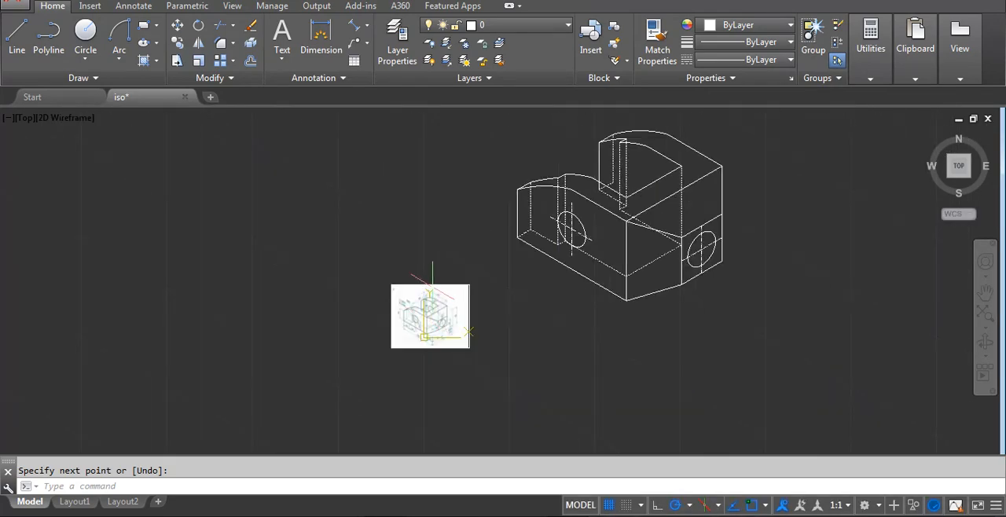
middle_click_drag(572, 323, 434, 410)
Copy the front arm's hole ellipse from the front block's upper corner to the block's rear upper corner.
scroll(475, 282, "up", 2)
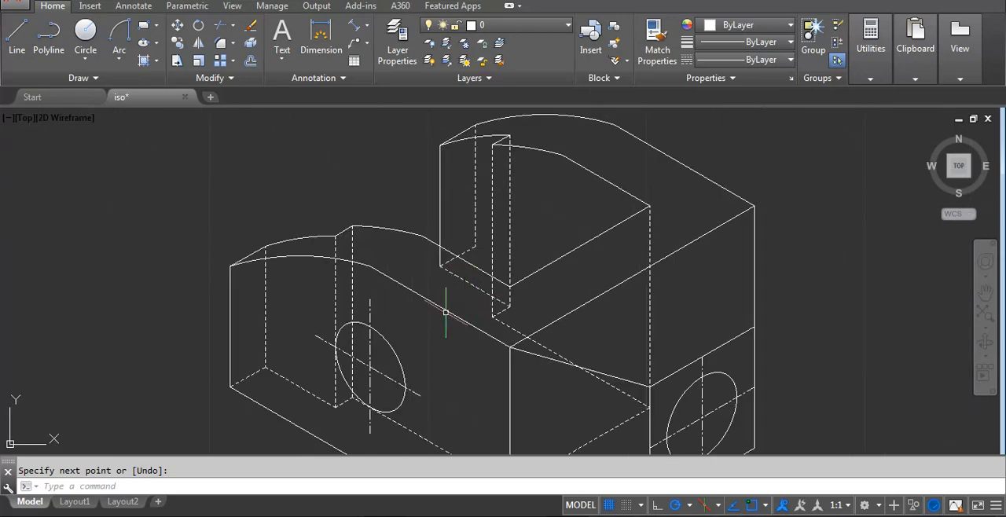
left_click(393, 345)
left_click(395, 354)
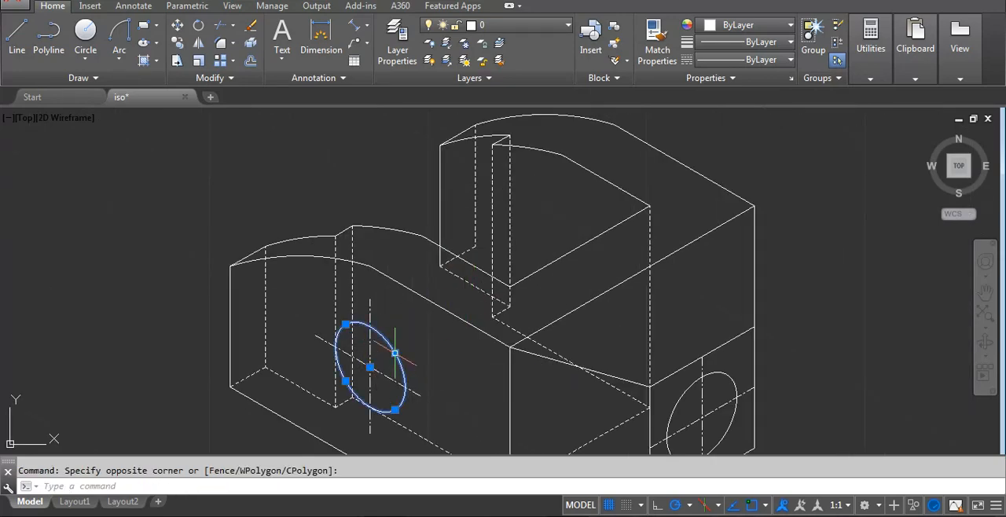
type("co")
key("Return")
left_click(510, 345)
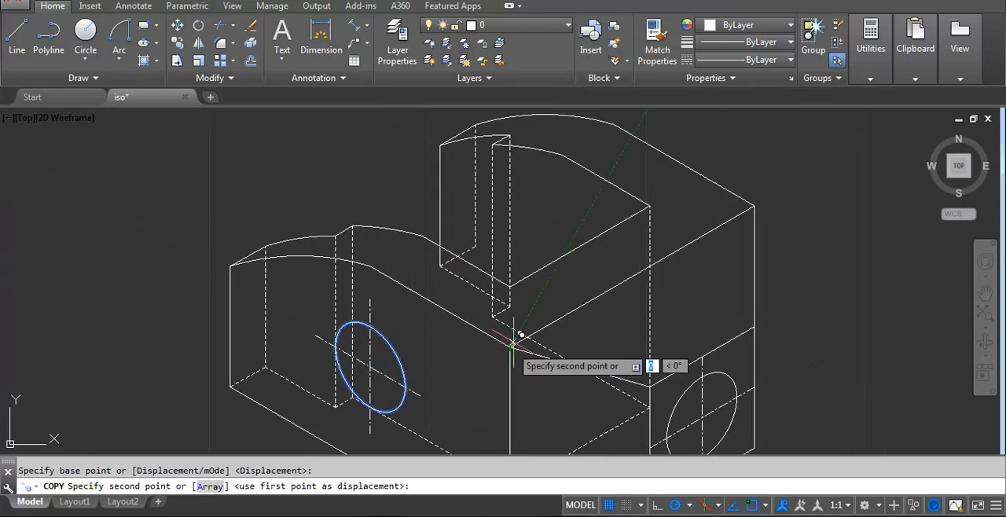
left_click(751, 205)
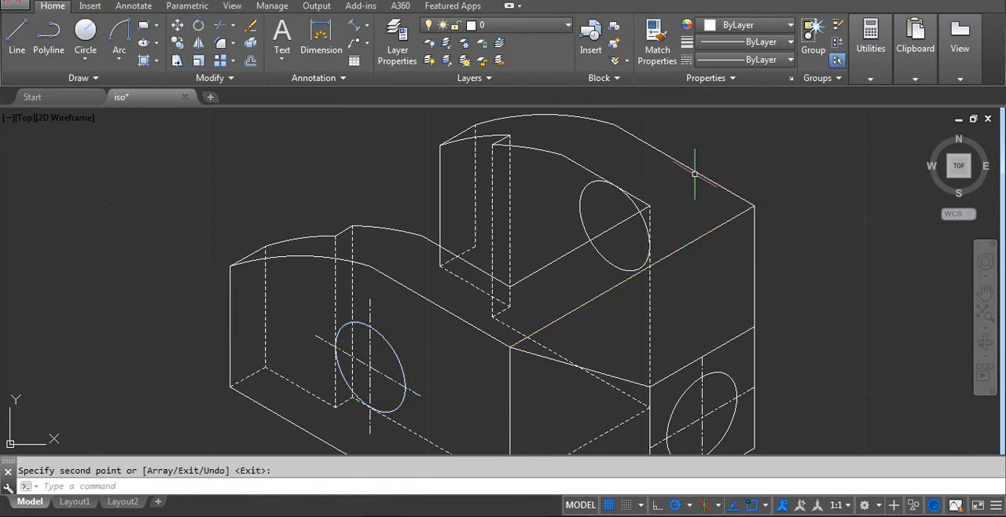
Move the copied hole ellipse 15 units at 210° along the block's upper edge onto the rear arm's inner face.
scroll(695, 173, "up", 2)
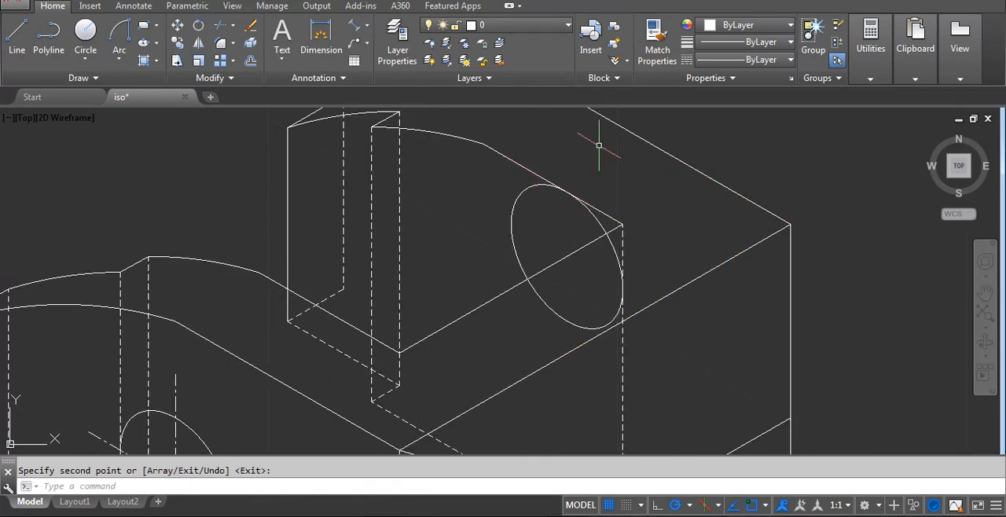
left_click(529, 201)
left_click(503, 200)
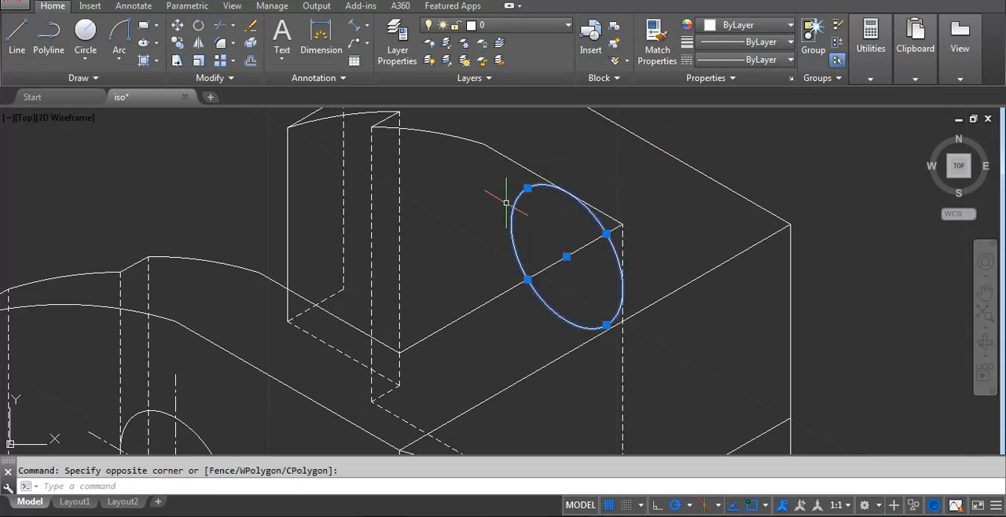
type("m")
key("Return")
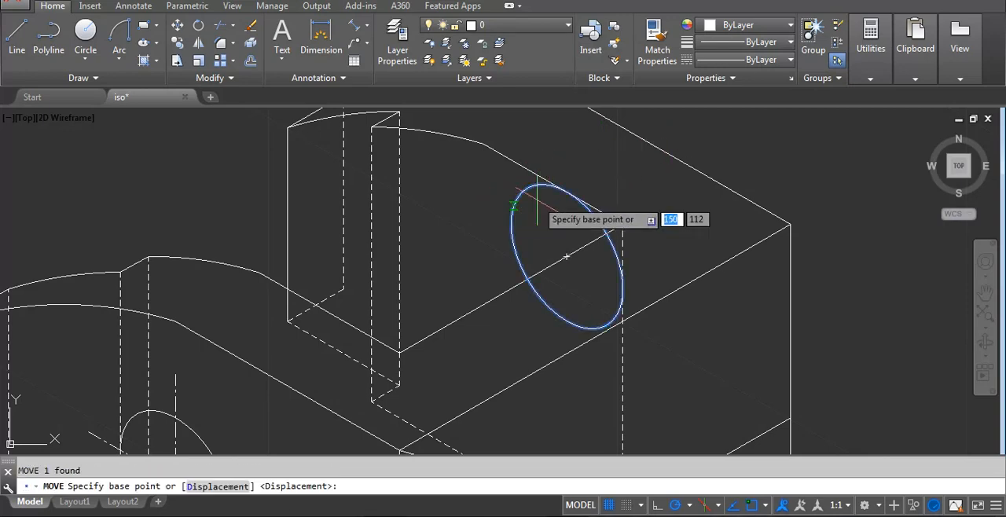
left_click(789, 225)
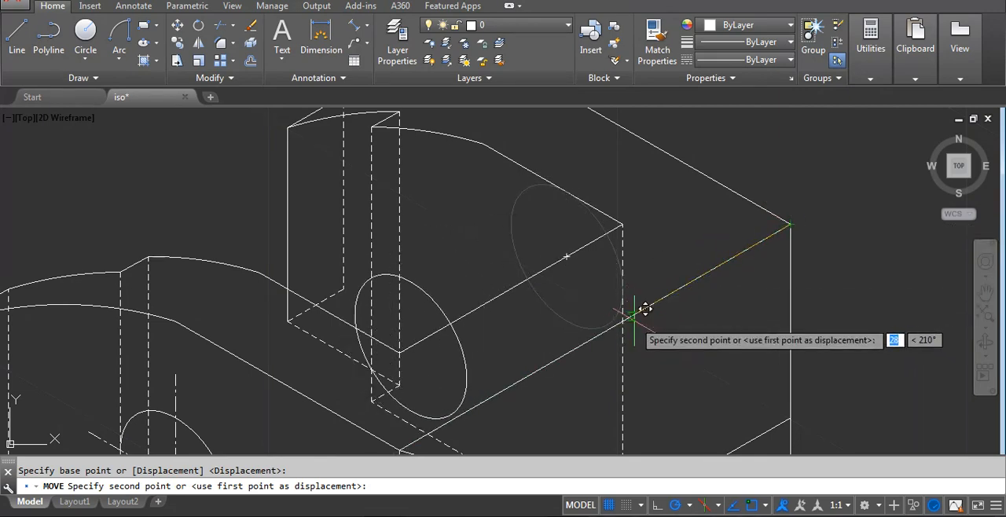
type("15")
key("Return")
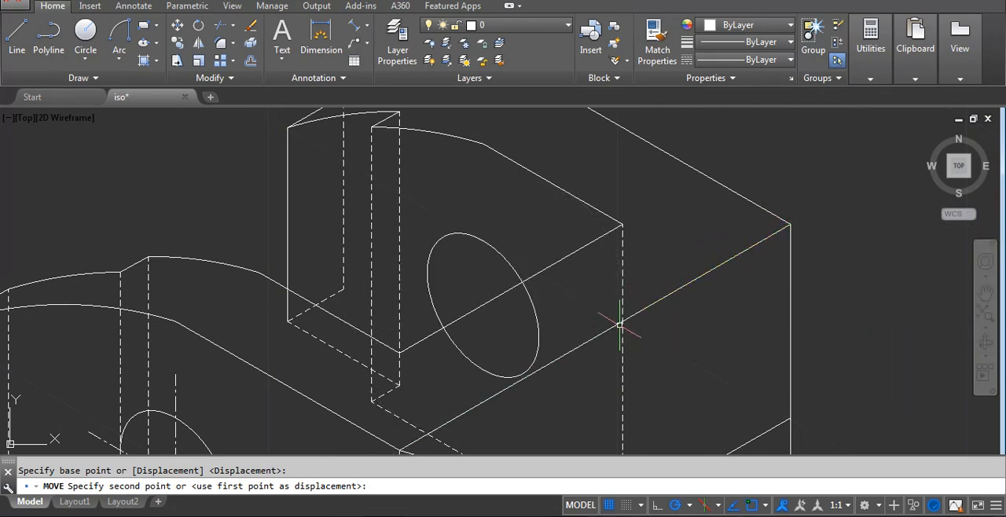
key("Return")
scroll(747, 275, "down", 6)
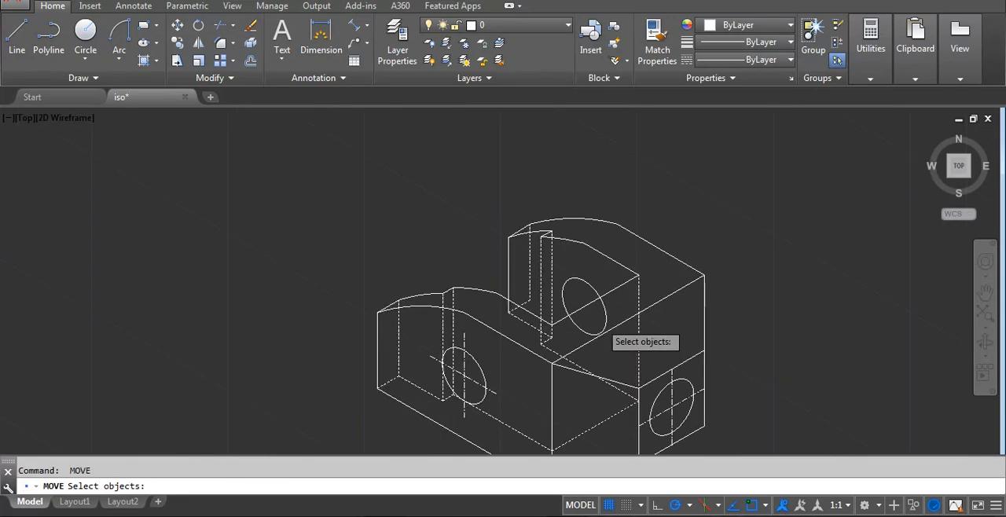
key("Escape")
Examine the reference image again and compare its holes, edges and dimensions with the drawn bracket.
scroll(395, 409, "up", 5)
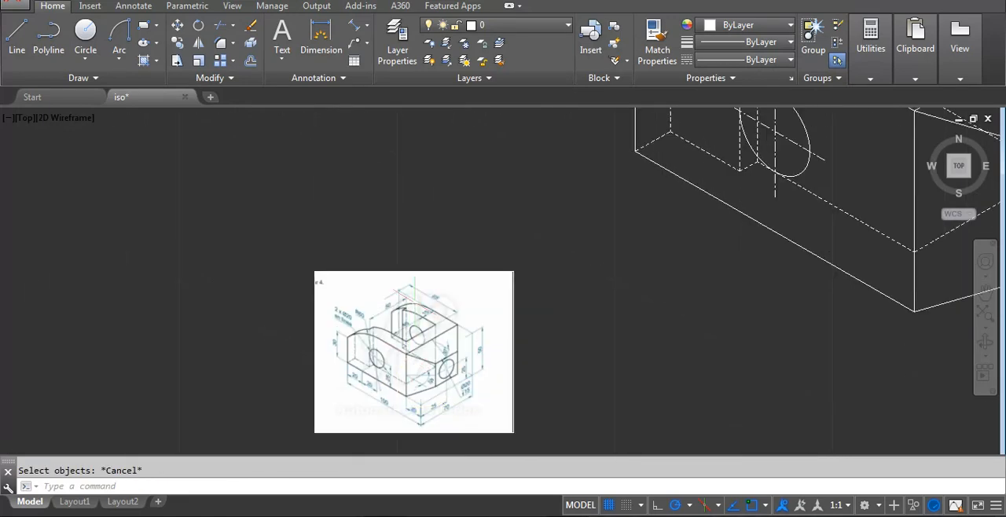
scroll(421, 374, "up", 2)
scroll(420, 374, "down", 6)
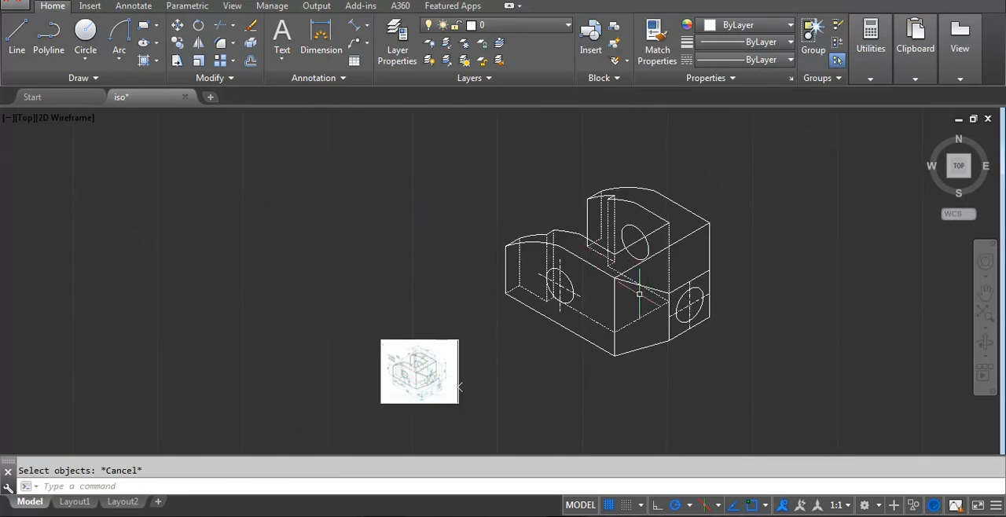
scroll(459, 387, "up", 4)
scroll(457, 393, "down", 4)
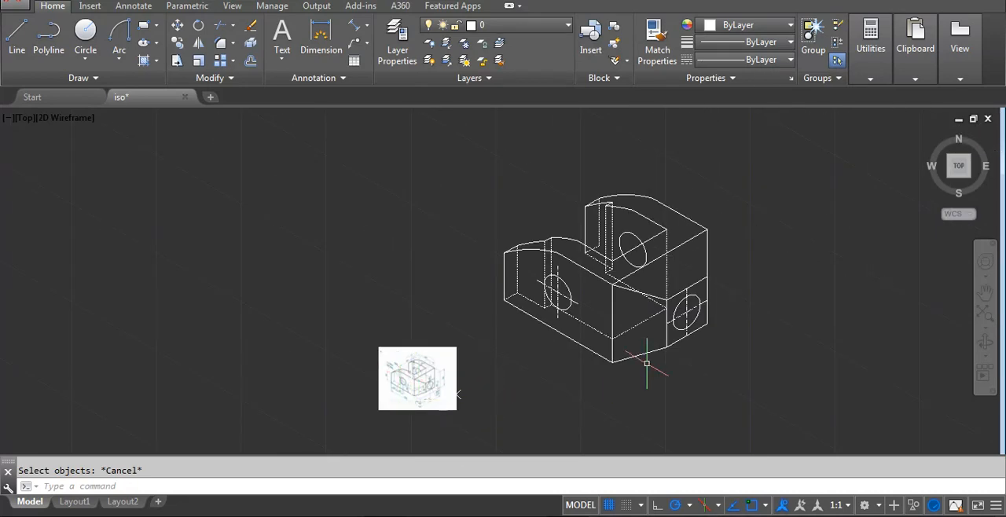
scroll(408, 381, "up", 8)
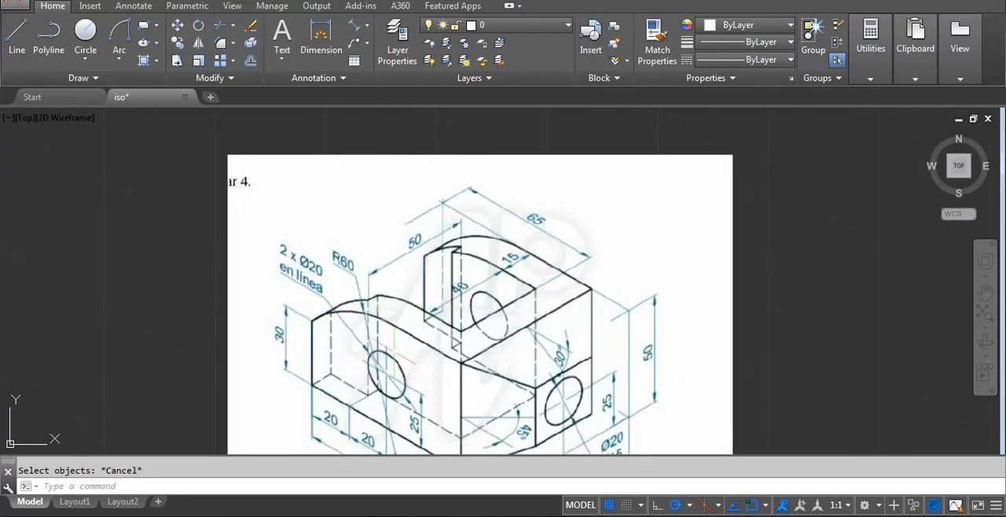
scroll(455, 308, "down", 4)
scroll(468, 310, "up", 2)
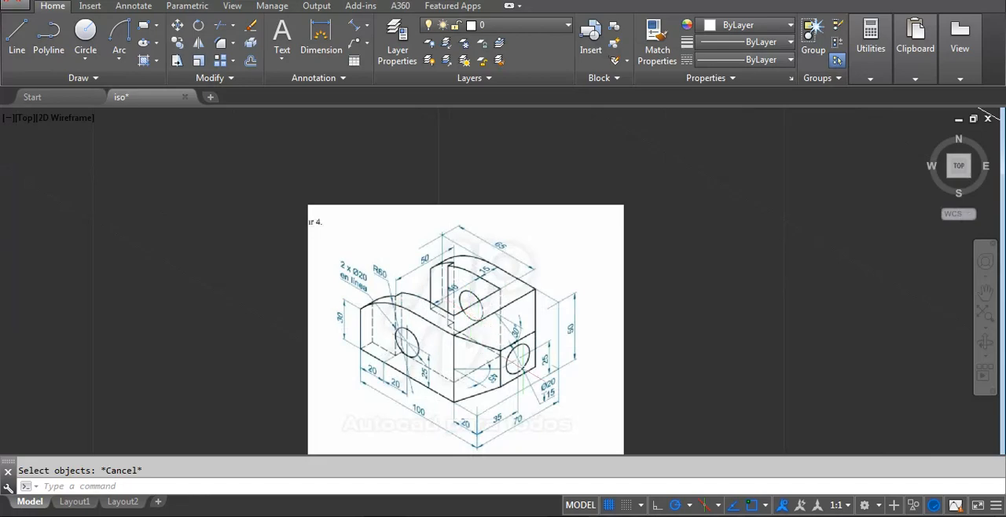
scroll(527, 372, "up", 2)
scroll(442, 370, "down", 2)
scroll(407, 371, "down", 7)
middle_click_drag(568, 291, 547, 313)
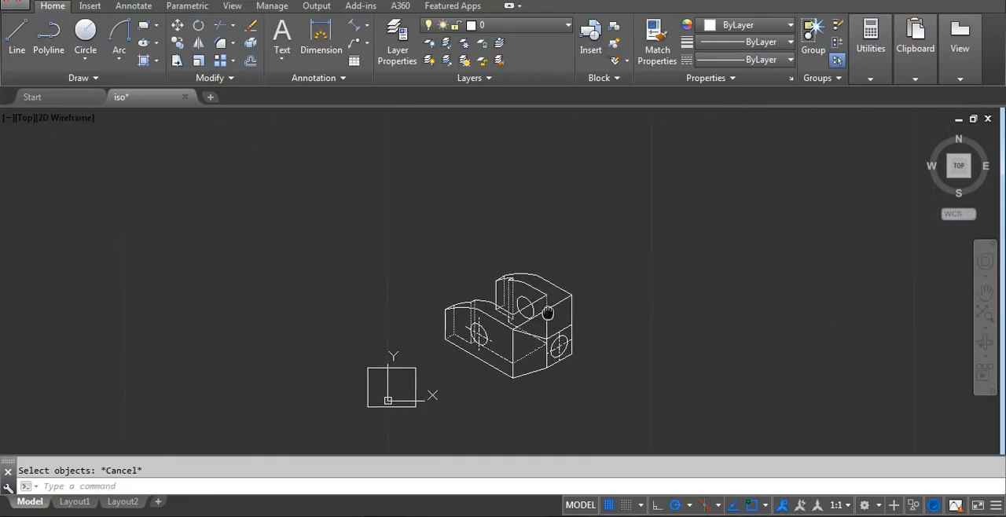
Add an aligned dimension to the front arm's outer vertical edge, placed outside the part.
scroll(503, 313, "up", 3)
middle_click_drag(319, 349, 464, 310)
scroll(467, 312, "up", 2)
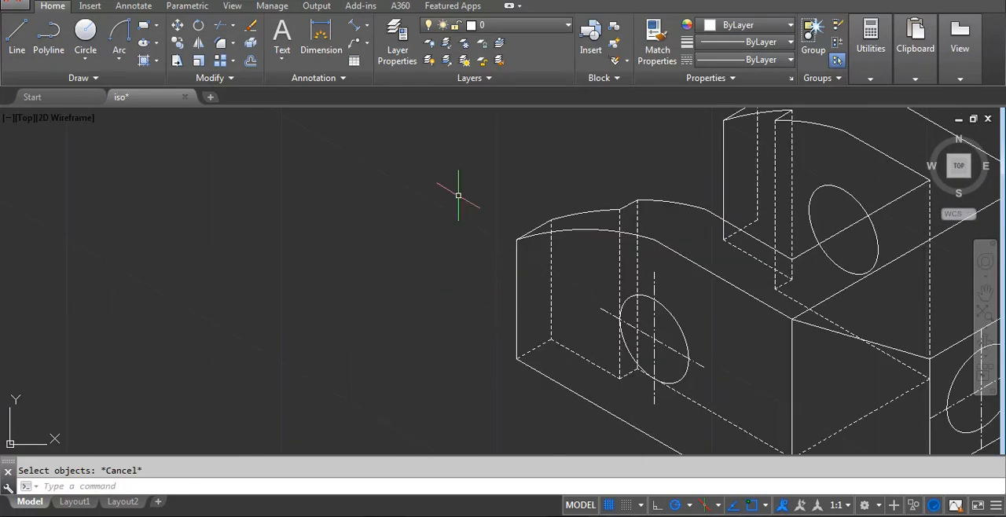
left_click(367, 30)
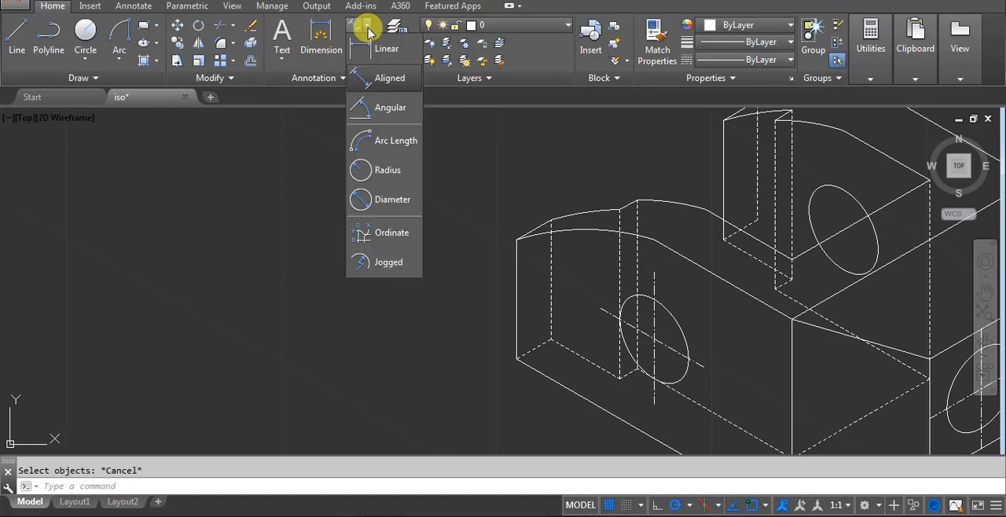
left_click(371, 72)
left_click(516, 239)
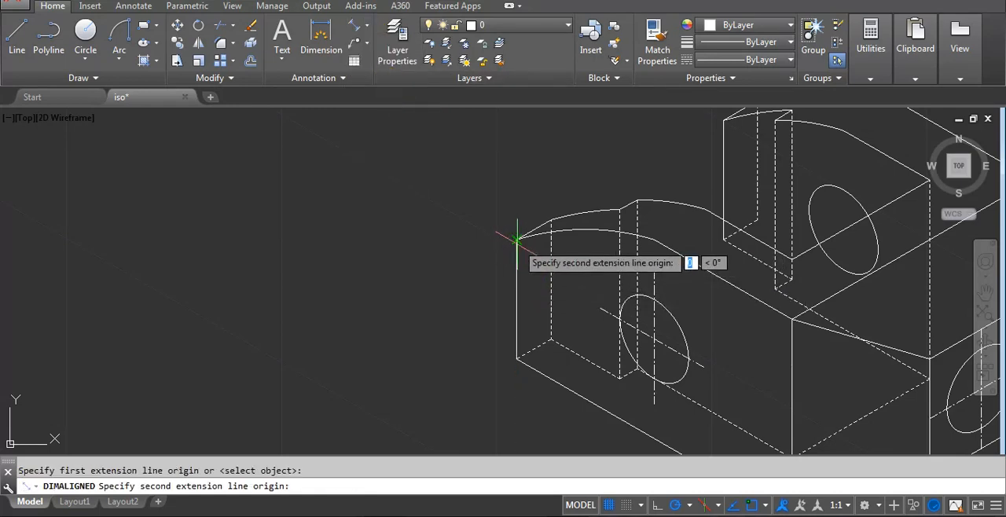
left_click(516, 359)
left_click(472, 327)
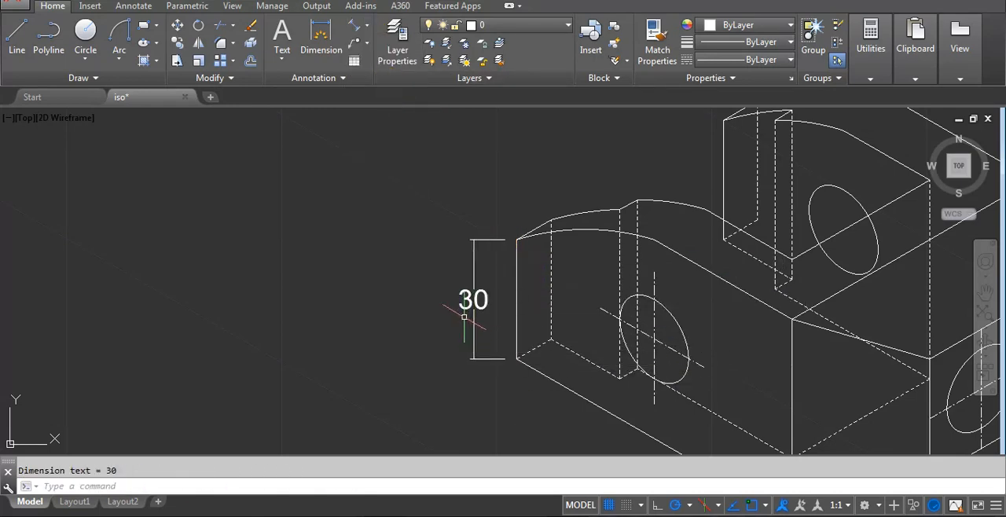
scroll(395, 285, "down", 3)
scroll(398, 316, "up", 6)
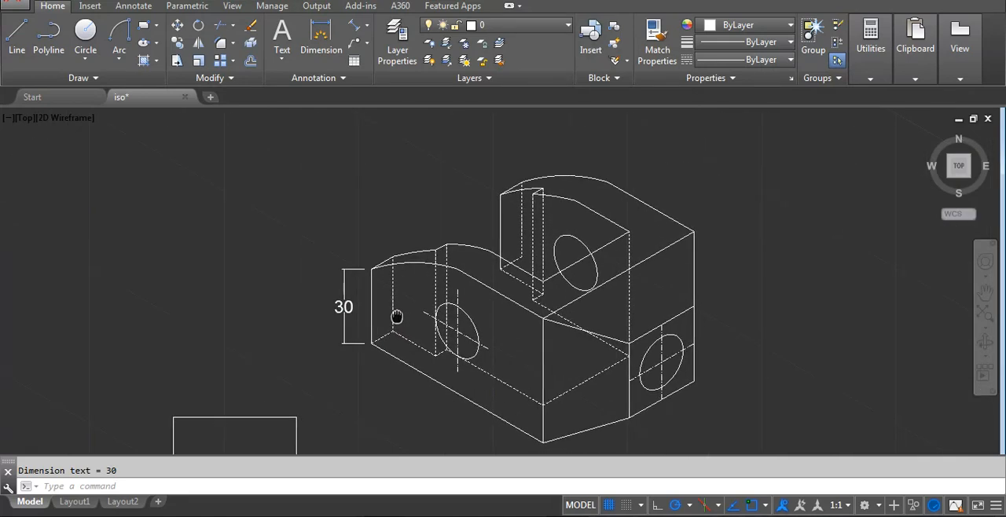
scroll(333, 298, "up", 2)
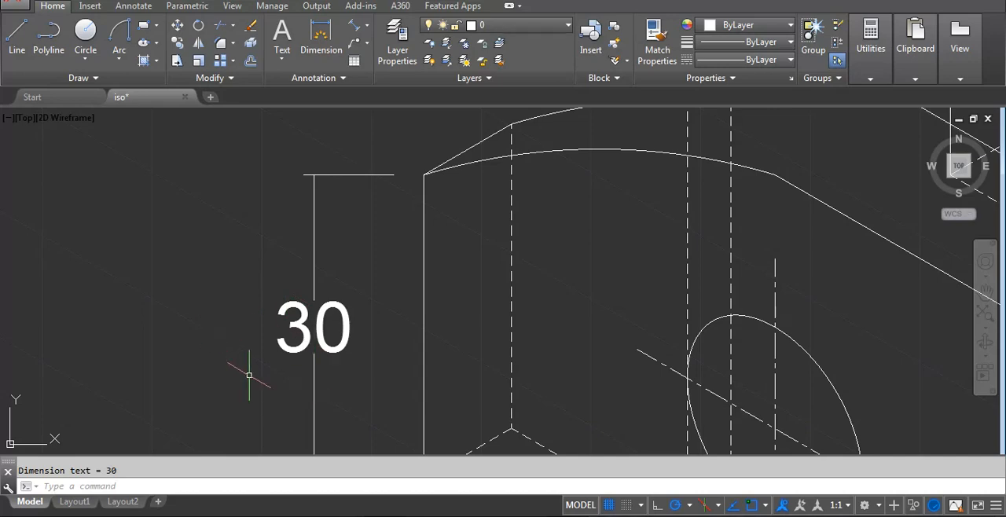
scroll(291, 361, "down", 5)
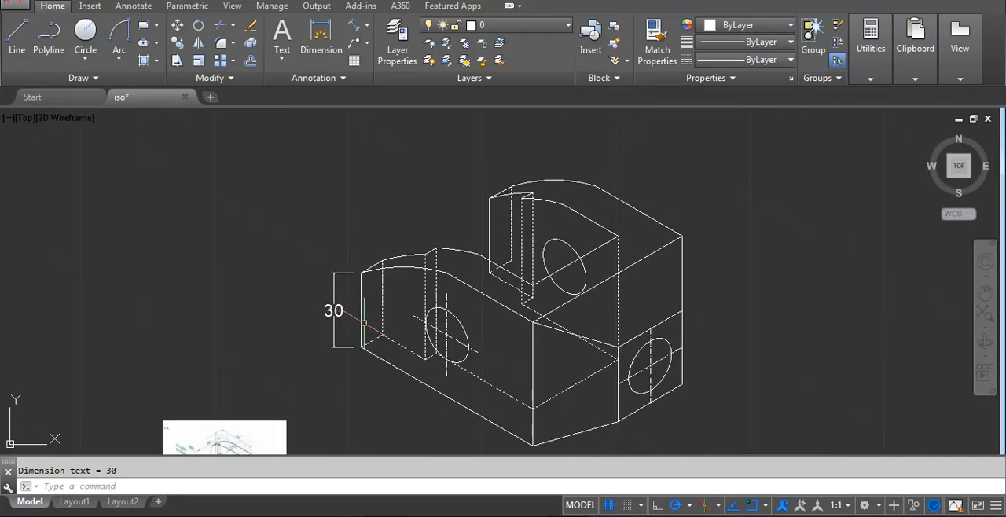
Modify the Standard dimension style to use a text height of 3.
type("d")
key("Return")
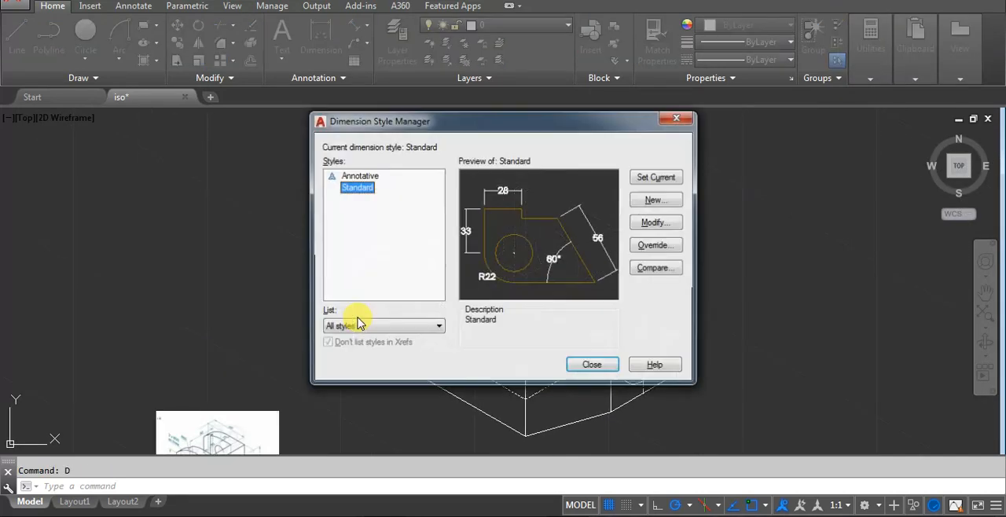
left_click(656, 223)
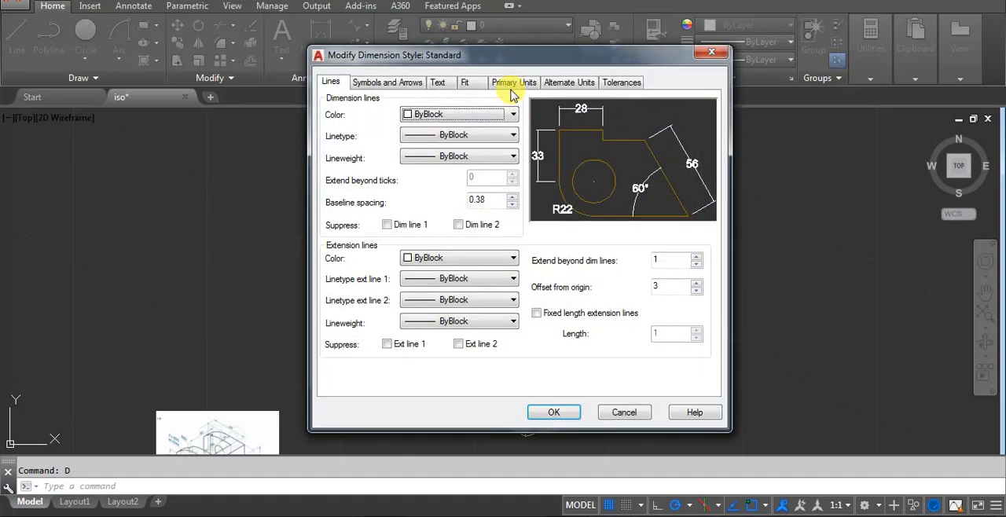
left_click(438, 82)
double_click(478, 188)
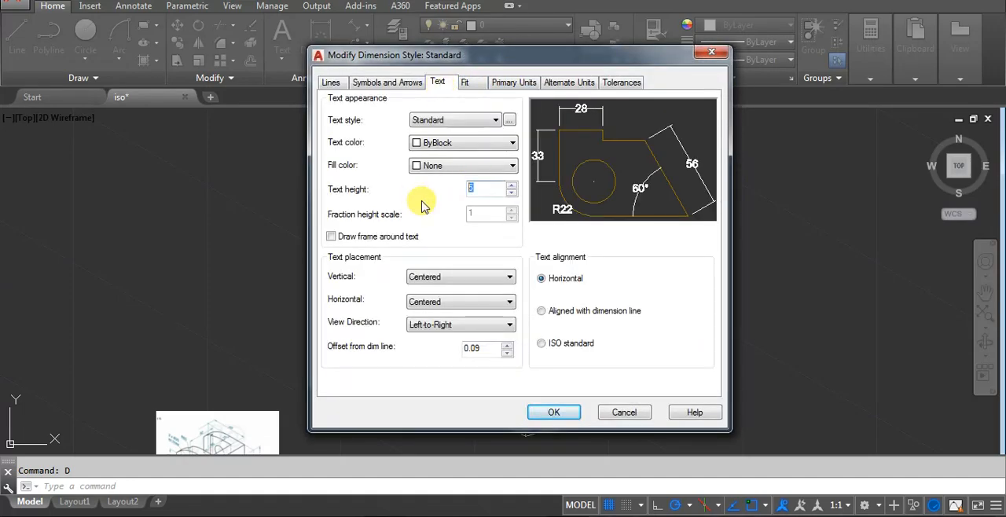
type("3")
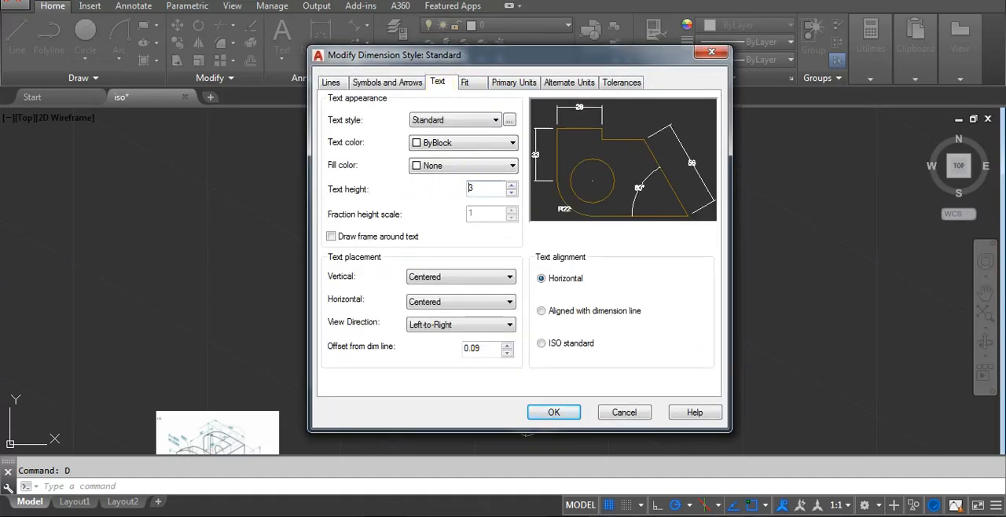
left_click(577, 410)
left_click(567, 366)
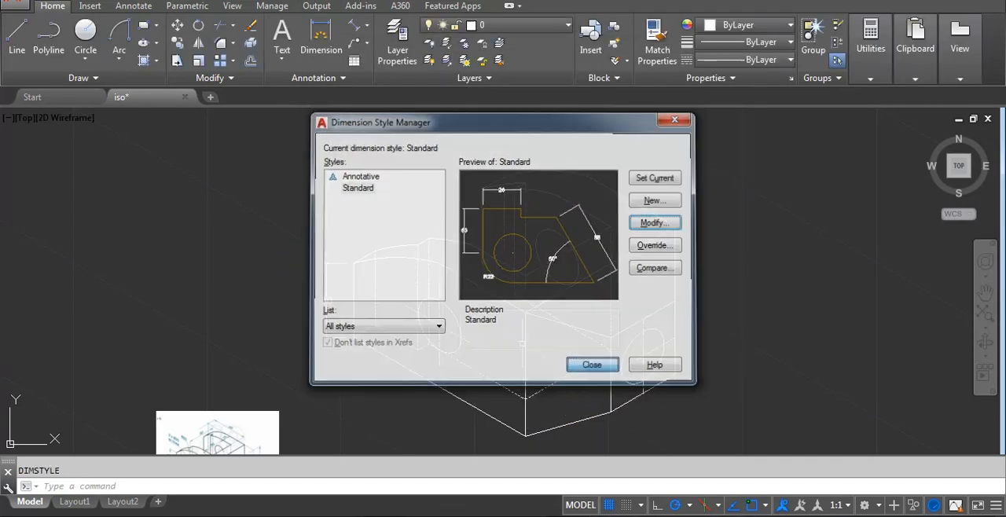
scroll(326, 315, "up", 2)
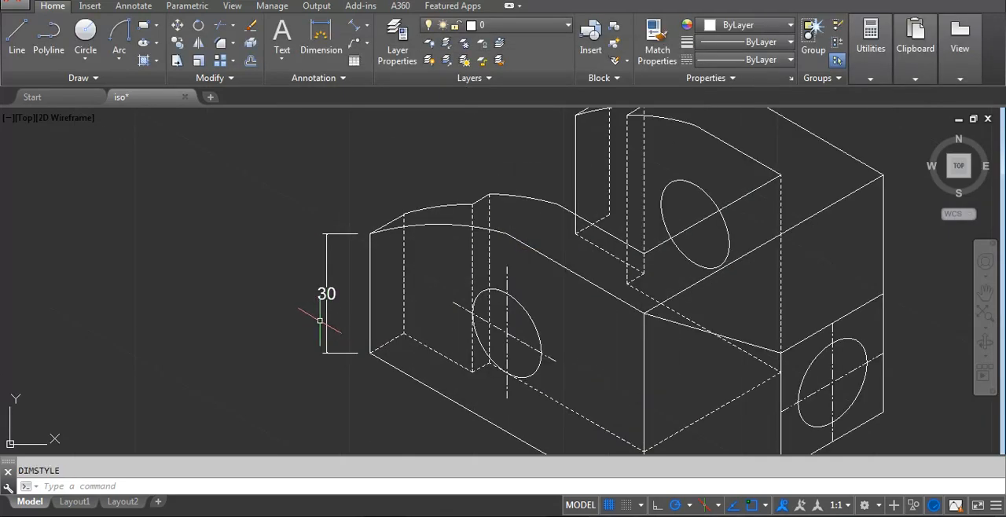
scroll(425, 280, "down", 2)
middle_click_drag(425, 280, 312, 269)
scroll(246, 266, "up", 2)
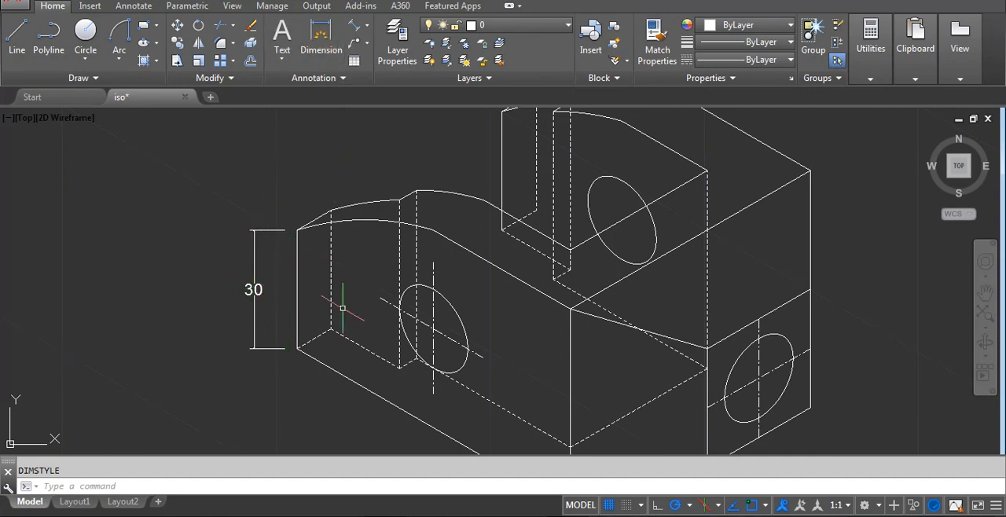
type("DLI")
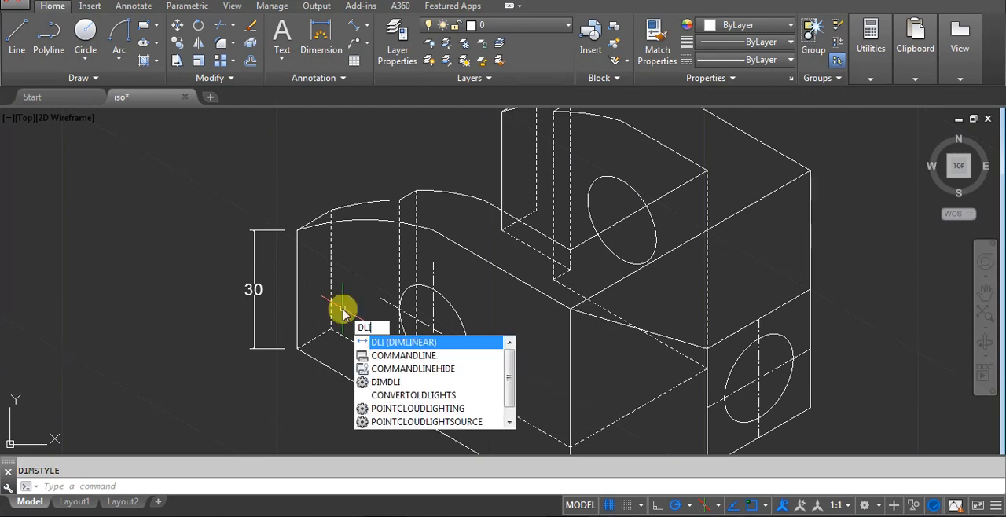
type("ali")
key("Return")
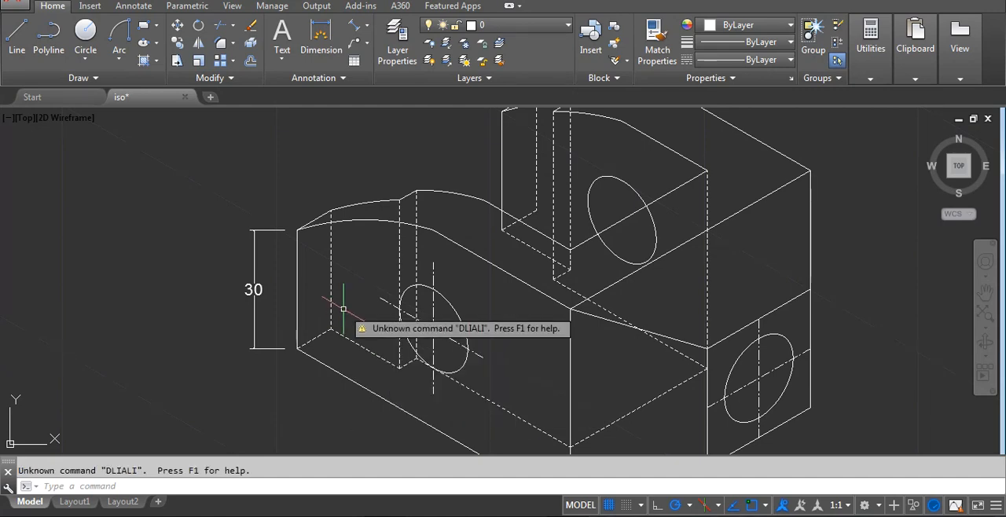
Add an aligned dimension along the front arm's lower outer edge, placed below the part.
type("dimal")
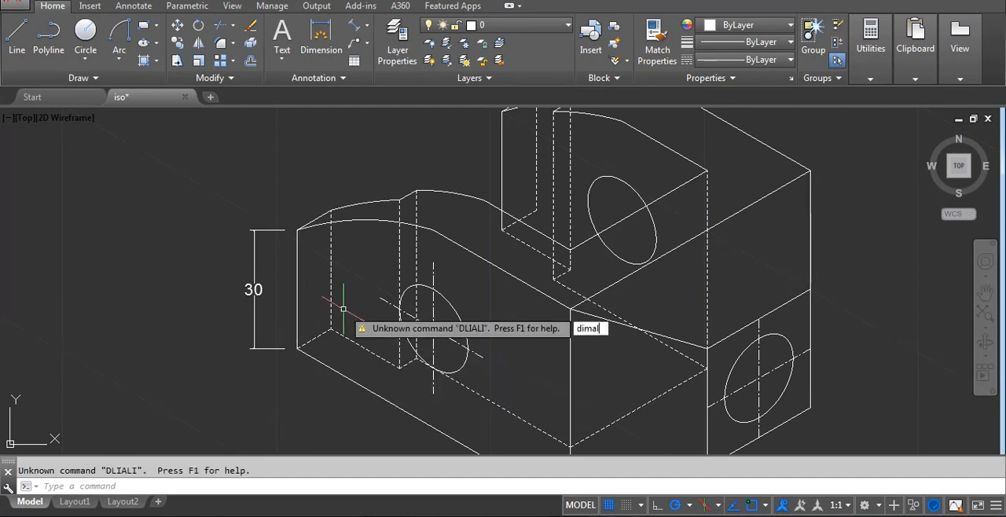
type("i")
key("Return")
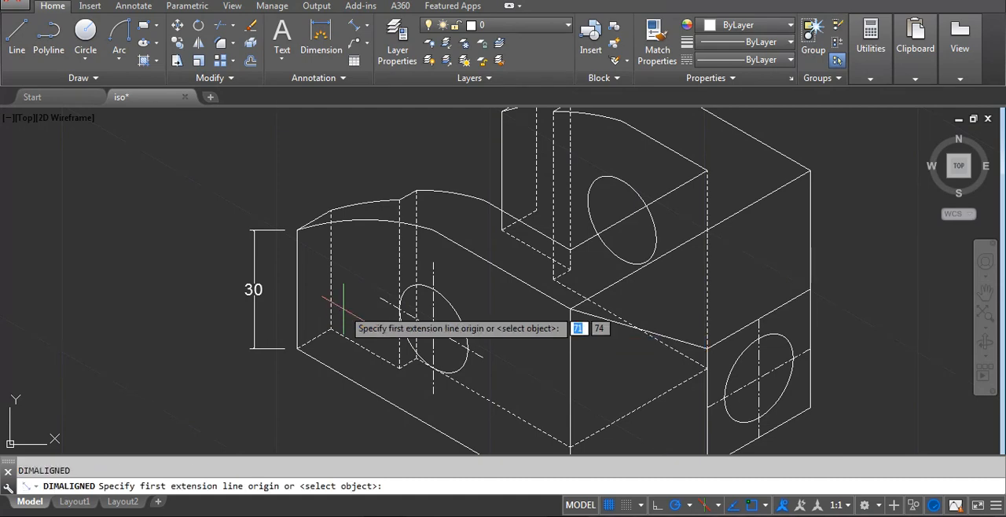
left_click(297, 348)
middle_click_drag(535, 427, 537, 300)
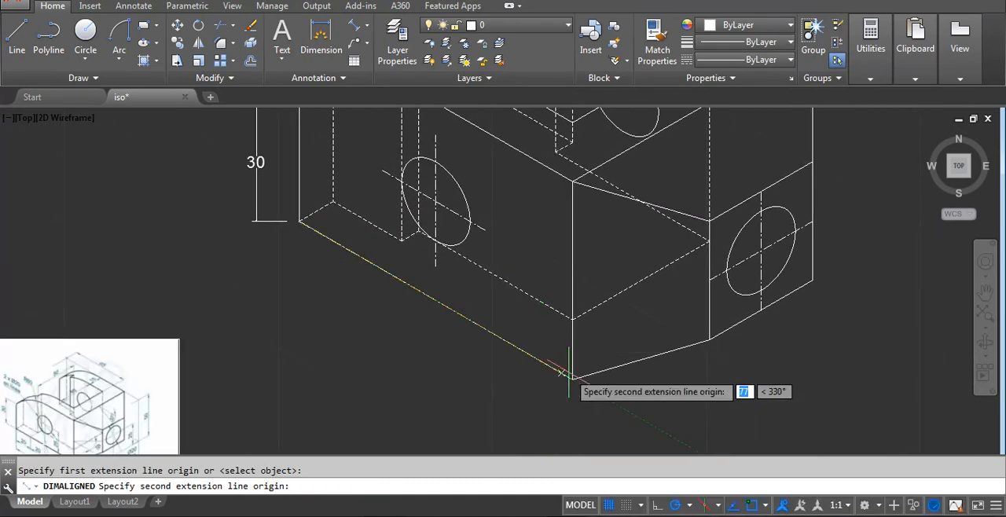
left_click(572, 378)
left_click(369, 340)
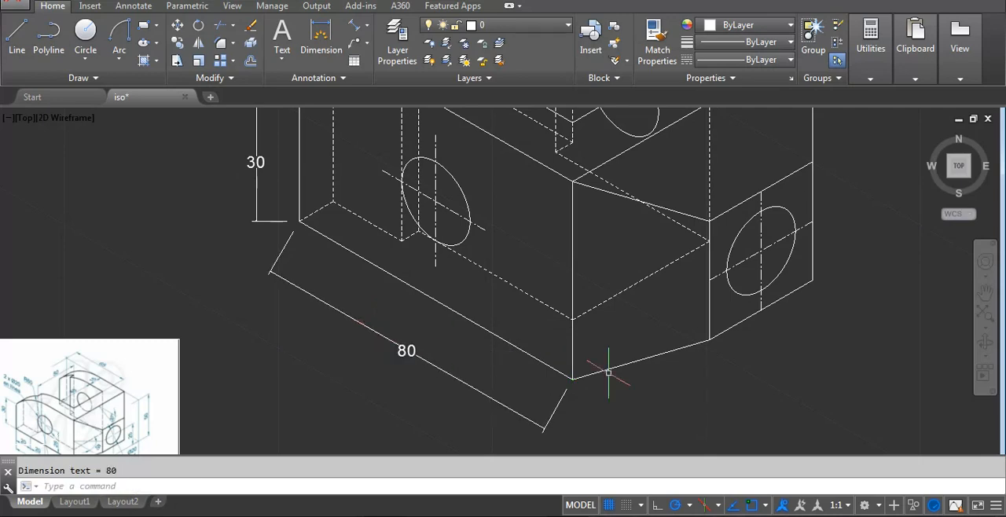
Draw a line from the front block's lower corner 20 units at 330°, continuing with a second segment at 30° parallel to the side face.
scroll(628, 380, "down", 3)
scroll(581, 398, "up", 3)
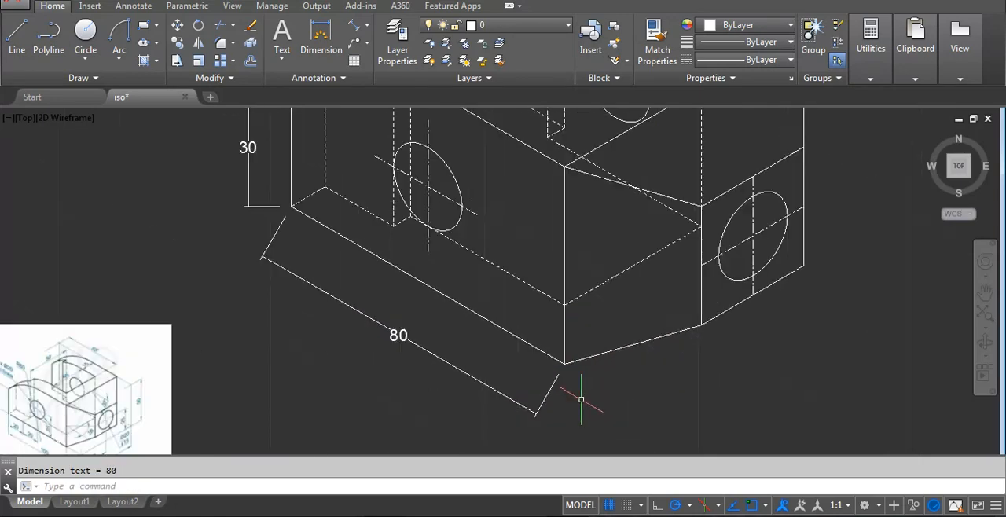
middle_click_drag(581, 397, 613, 333)
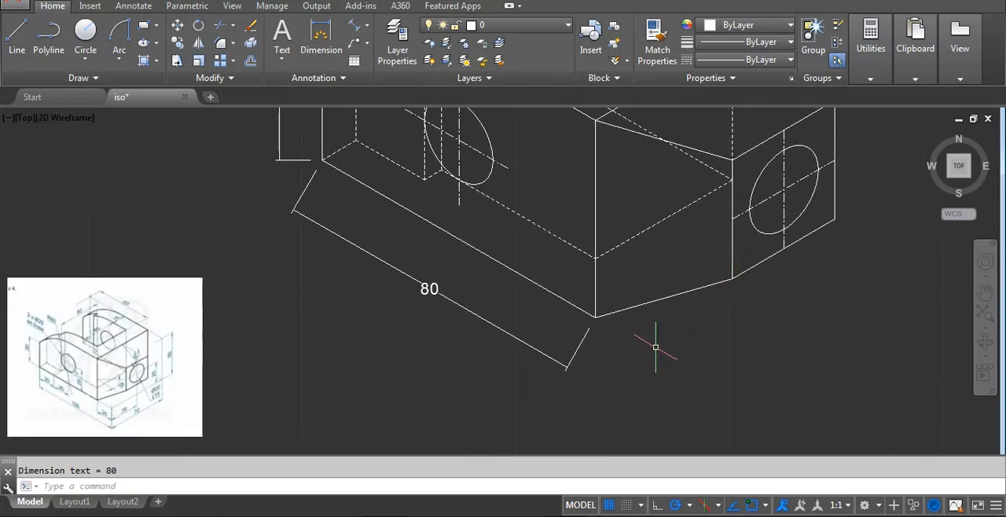
key("l")
key("Return")
left_click(594, 317)
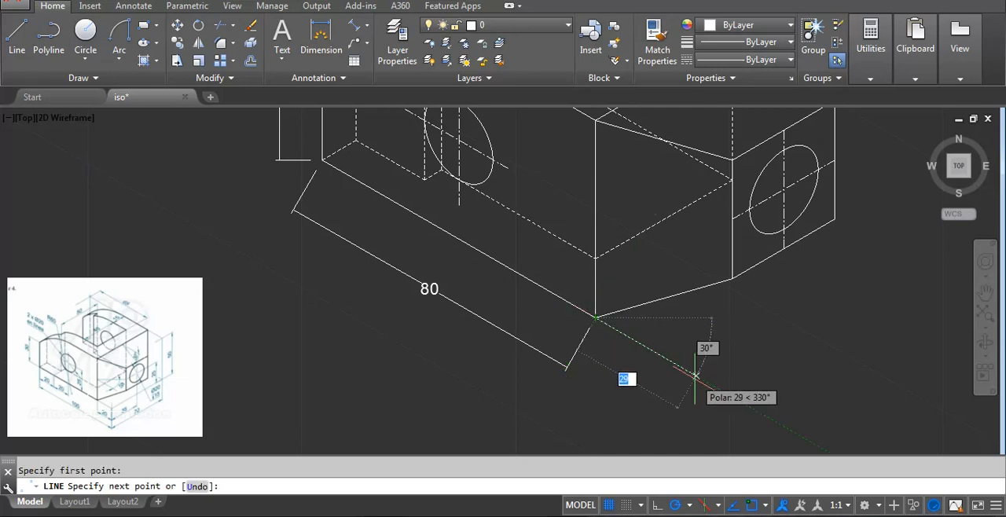
type("20")
key("Return")
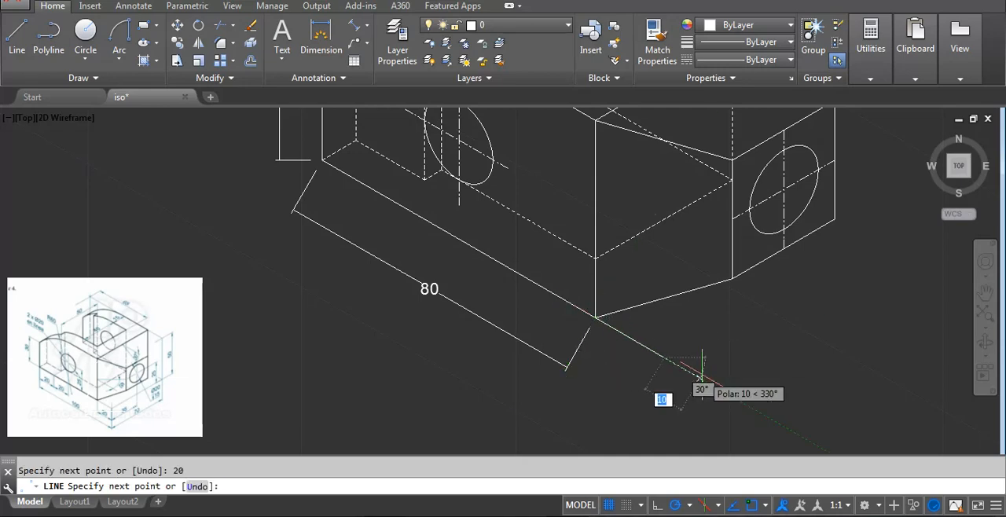
type("35")
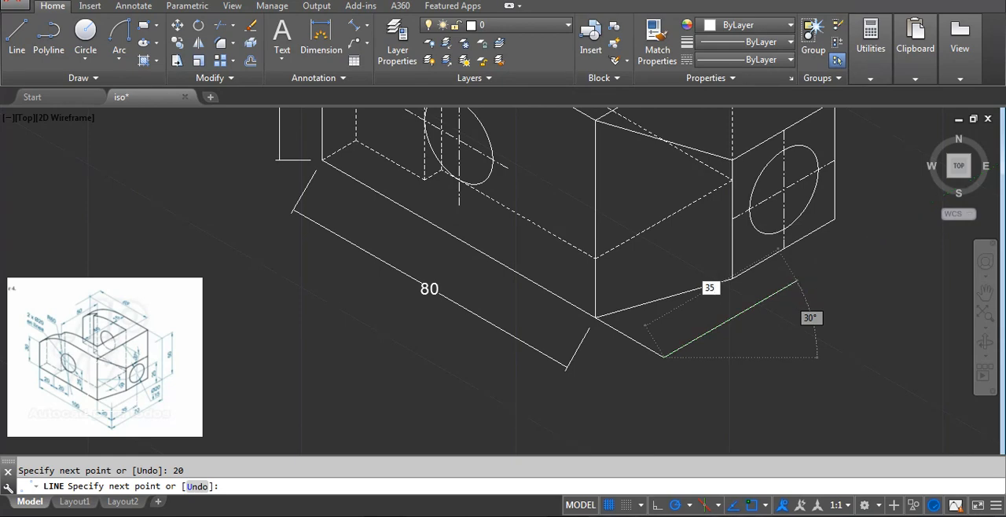
key("Return")
Stretch the lower edge dimension's origin from the block corner to the end of the 20-unit extension line.
middle_click_drag(423, 284, 467, 259)
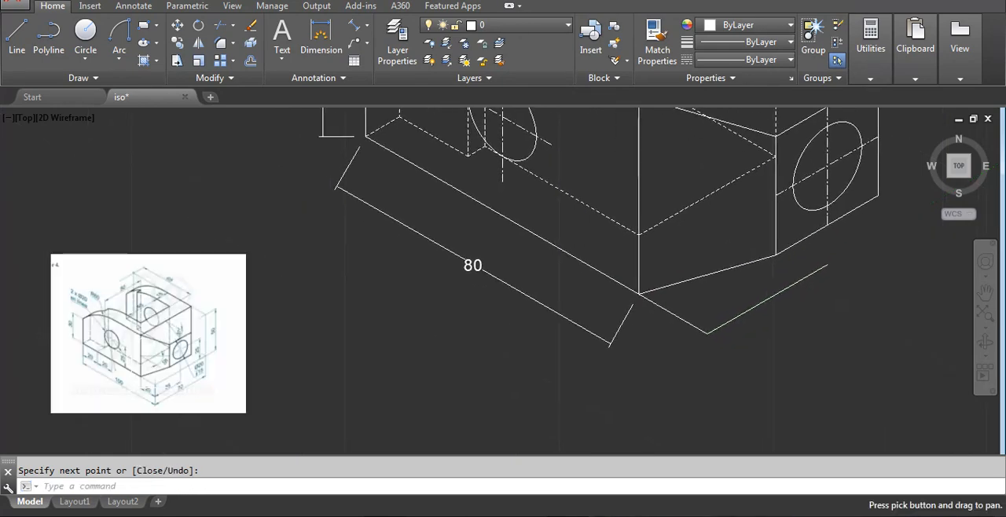
left_click(505, 281)
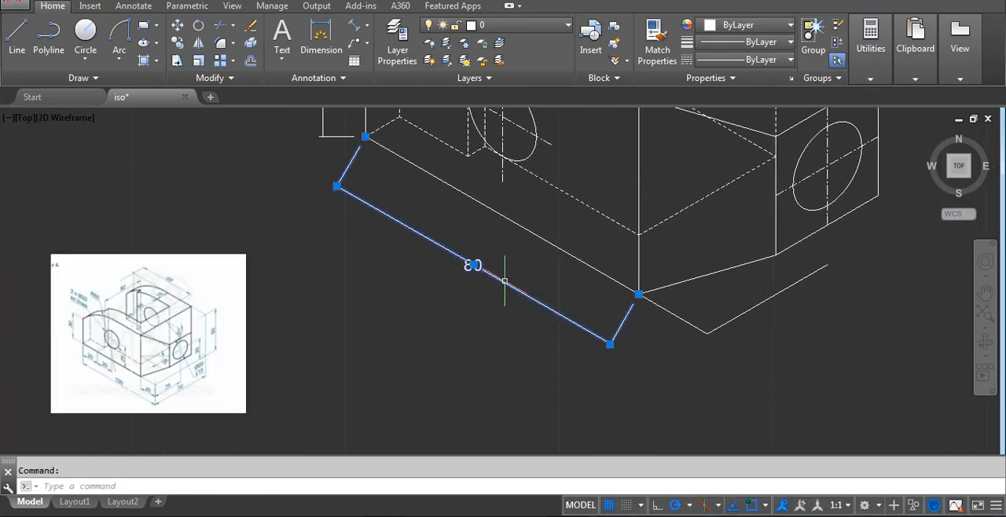
left_click(639, 293)
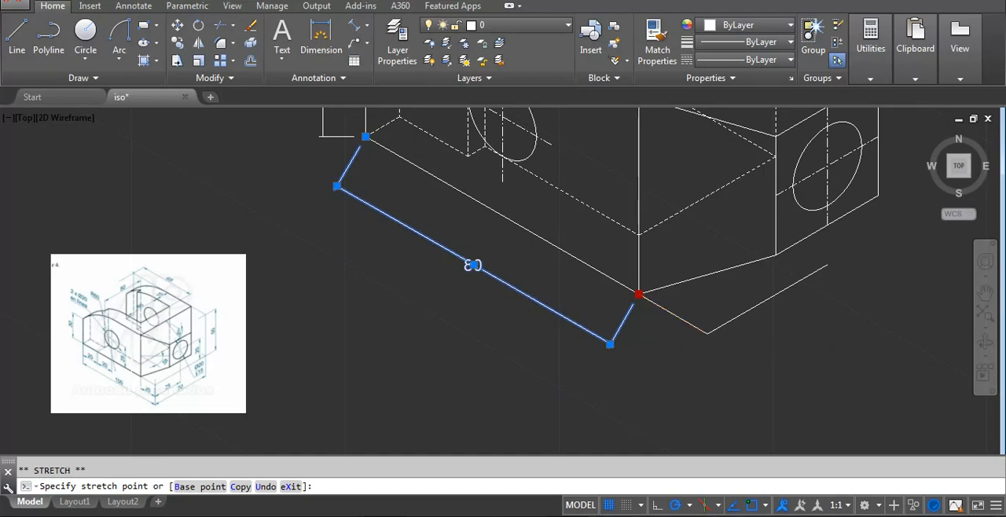
key("Escape")
Examine the reference image and compare its overall length dimension with the one in the drawing.
scroll(521, 290, "down", 4)
scroll(108, 407, "up", 2)
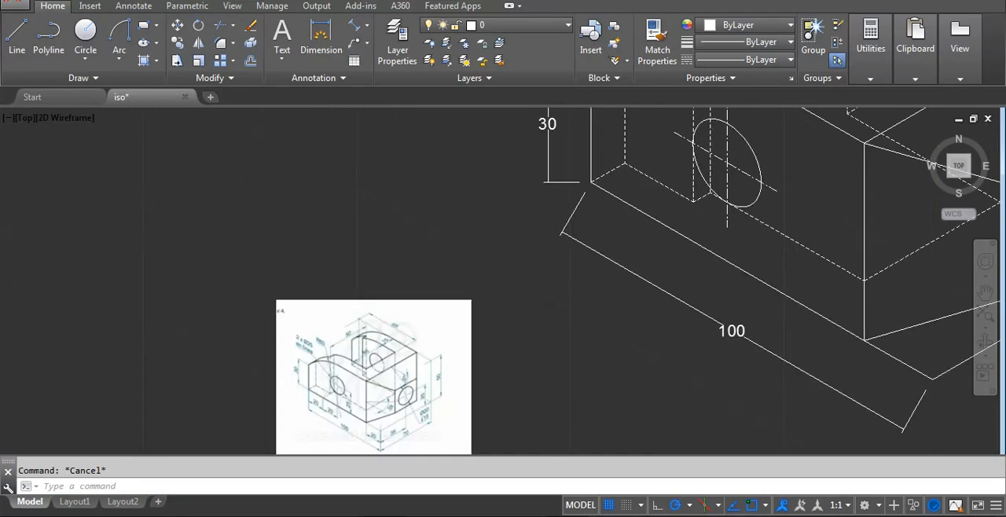
scroll(446, 438, "up", 1)
middle_click_drag(478, 366, 332, 319)
scroll(332, 318, "down", 1)
scroll(662, 332, "down", 2)
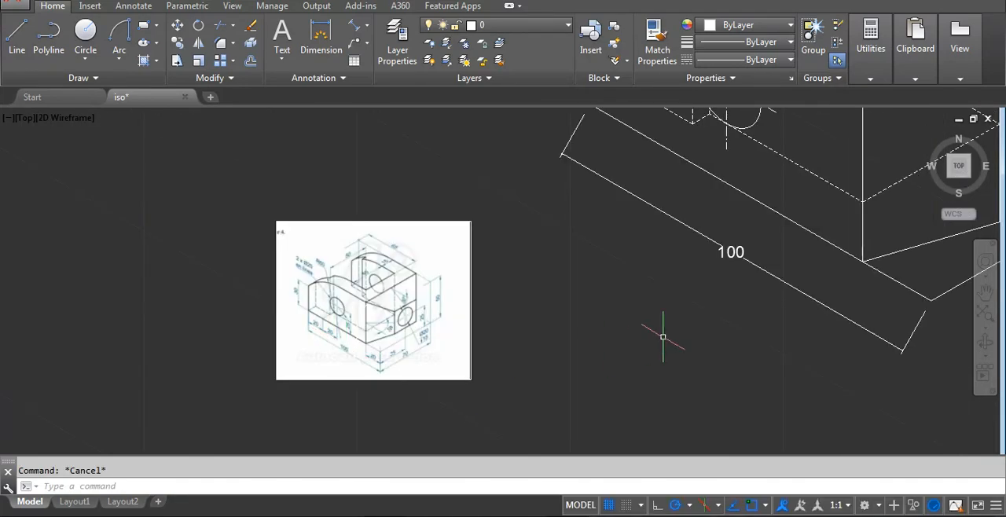
scroll(692, 315, "down", 3)
middle_click_drag(699, 314, 511, 369)
scroll(535, 342, "up", 4)
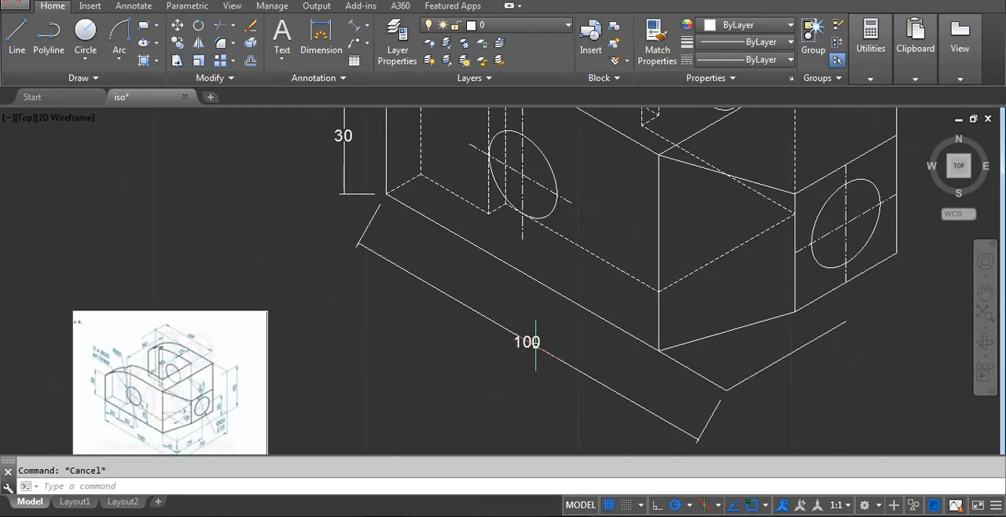
Oblique the overall length dimension to vertical extension lines, taking the angle from the block's front vertical edge.
type("medit")
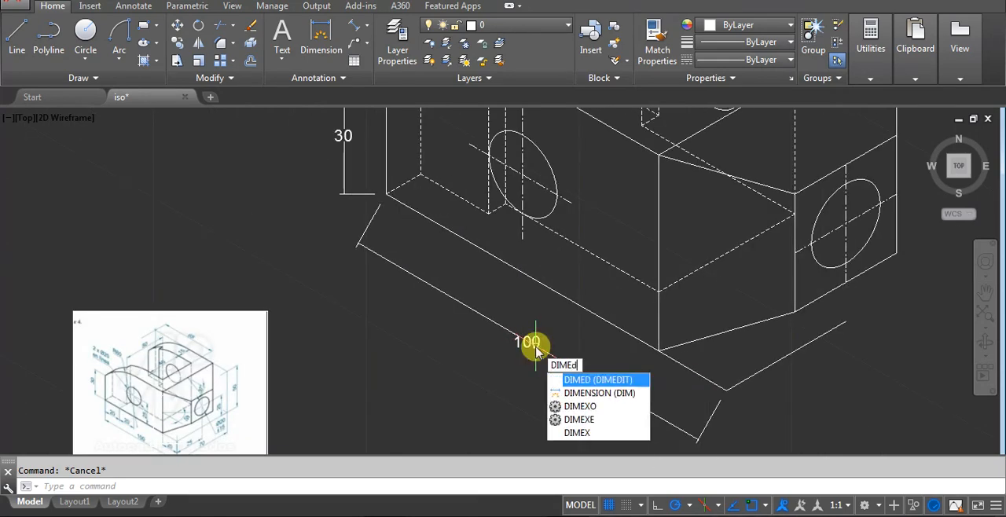
key("Return")
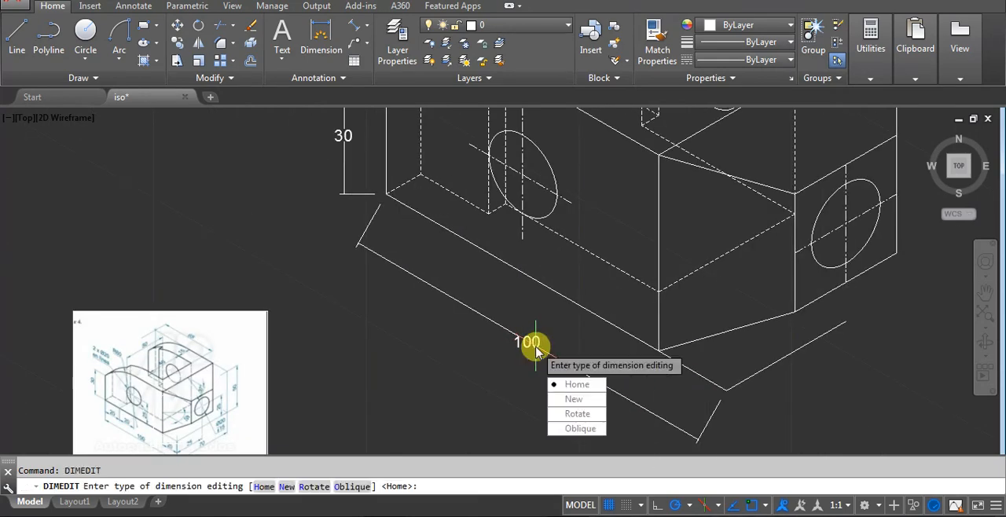
left_click(580, 429)
left_click(545, 318)
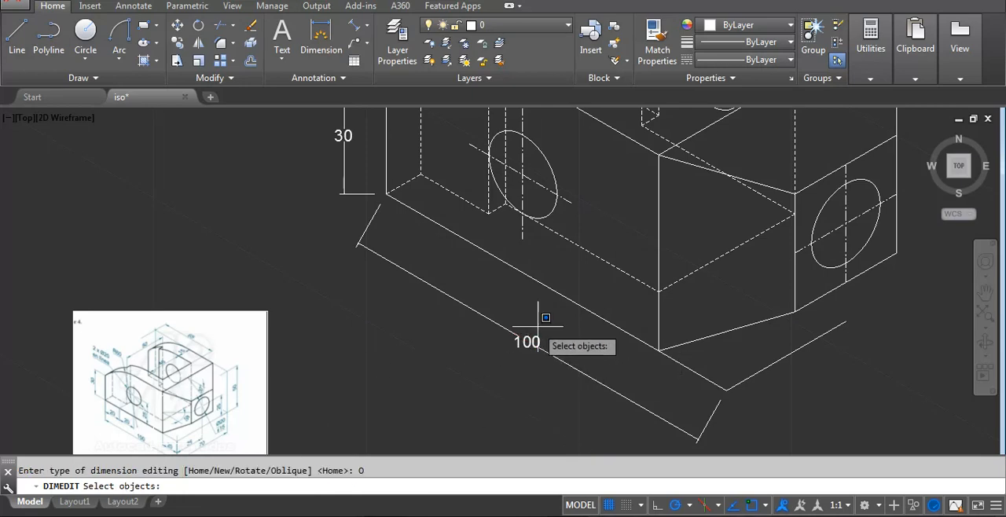
left_click(509, 355)
key("Return")
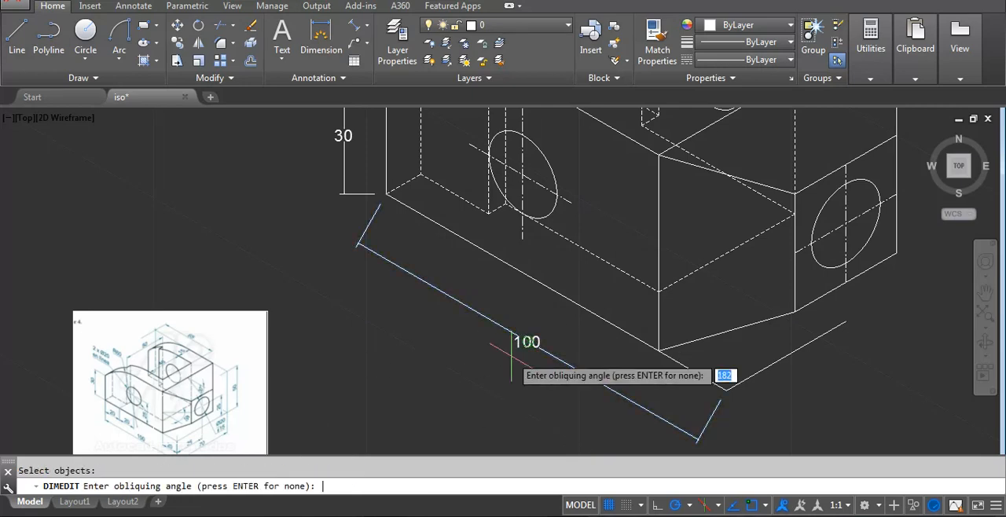
left_click(659, 350)
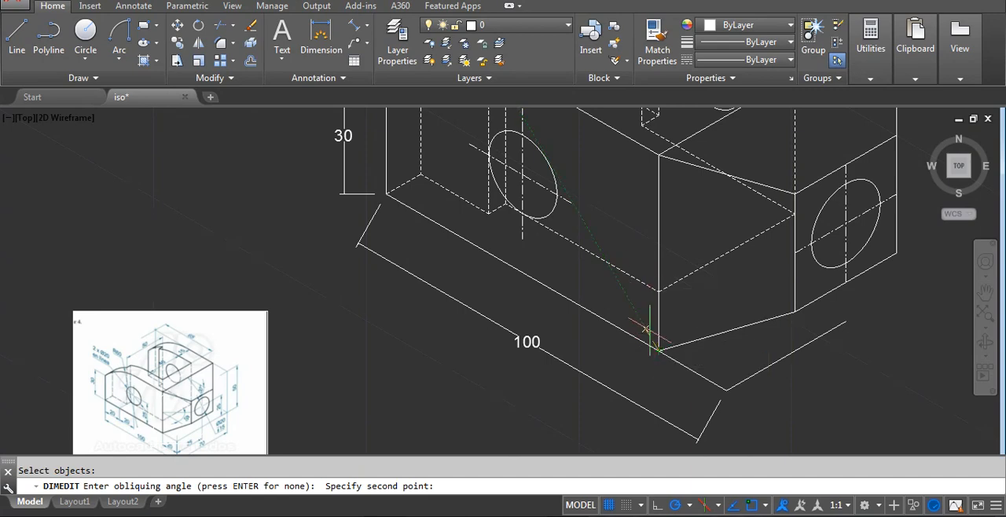
left_click(657, 290)
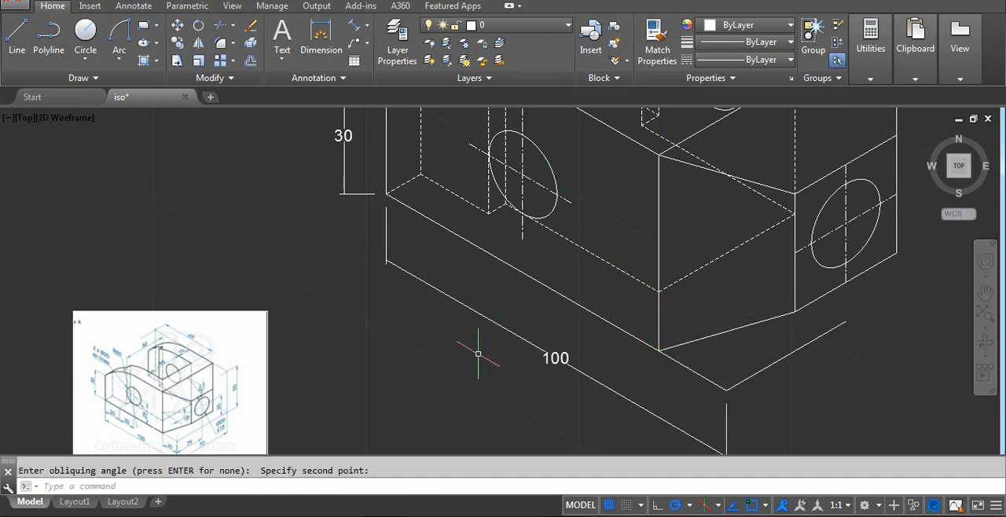
Add an aligned dimension across the short upper edge at the front arm's outer end, placed above the part.
scroll(478, 353, "down", 2)
scroll(265, 392, "up", 2)
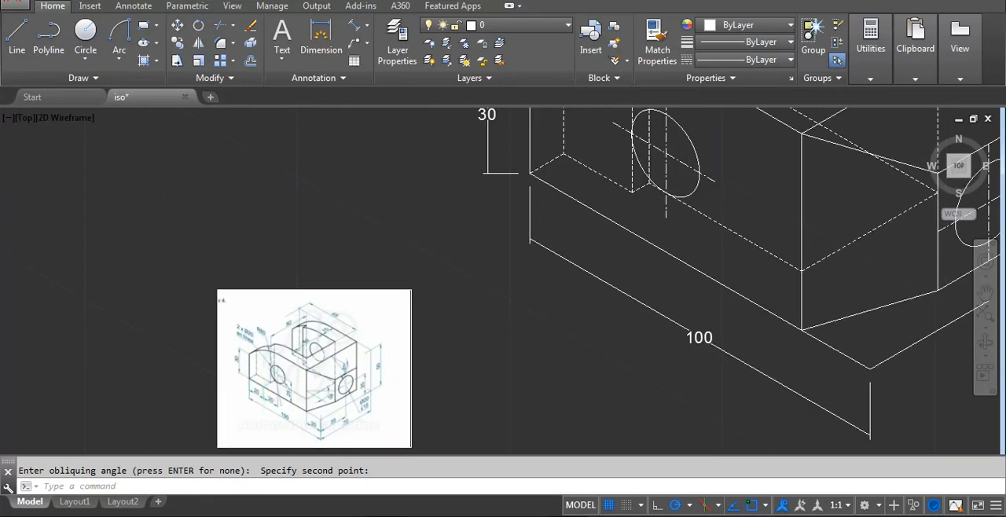
scroll(476, 295, "down", 3)
scroll(509, 251, "up", 3)
type("d")
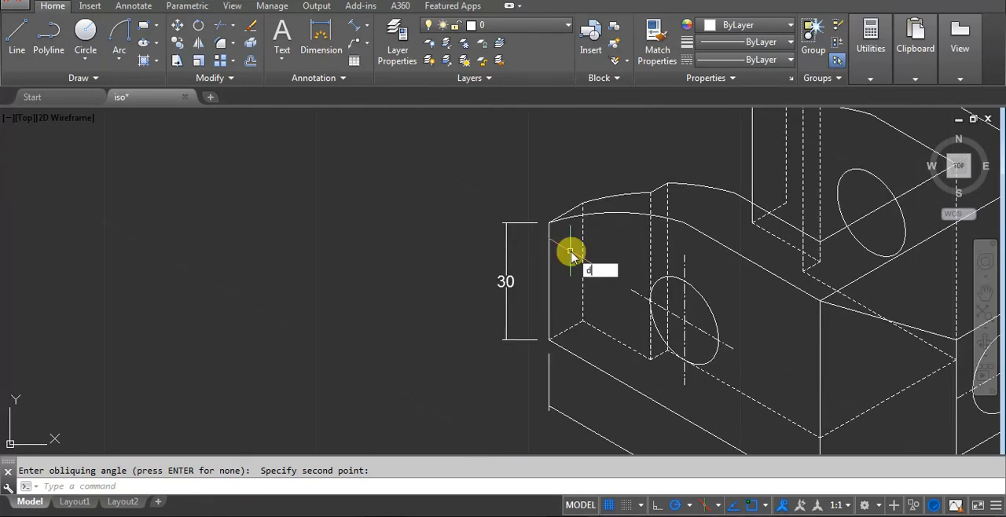
type("imali")
key("Return")
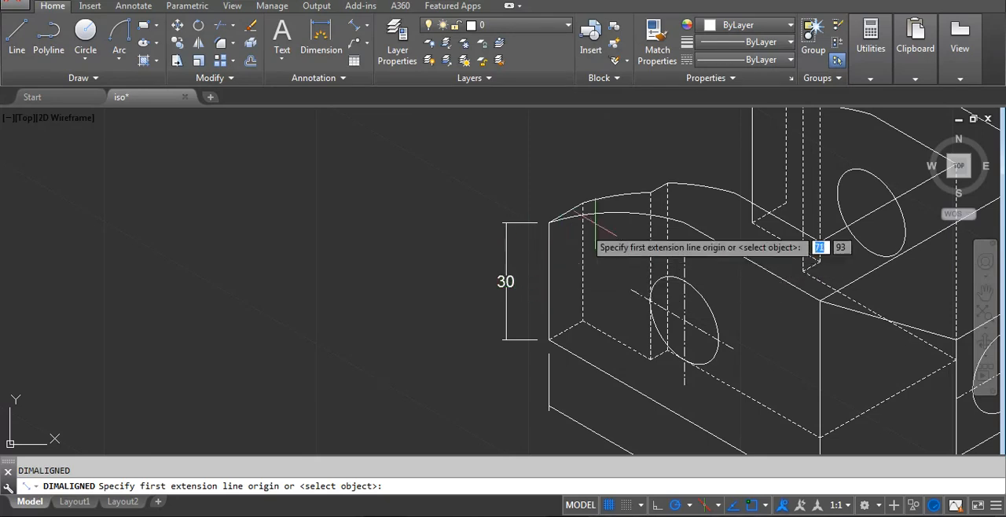
scroll(588, 202, "up", 3)
left_click(561, 194)
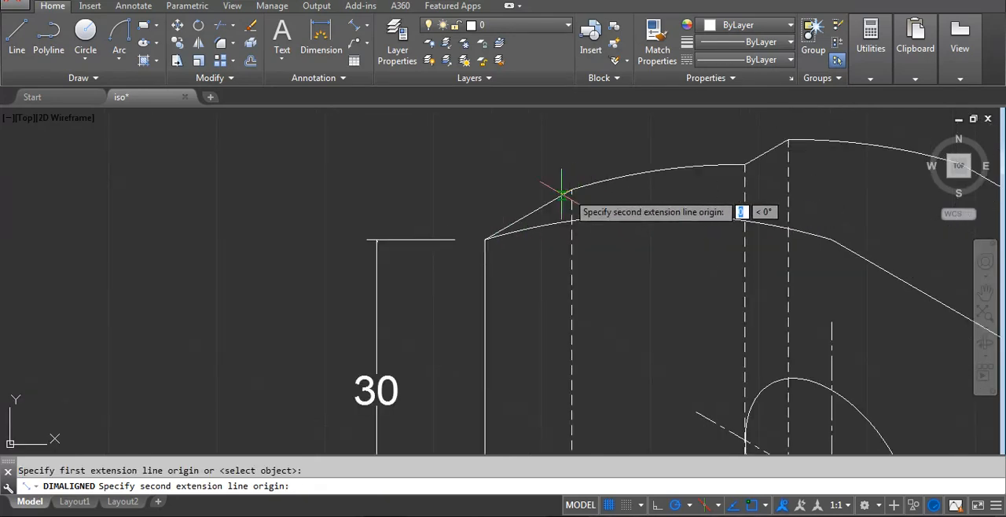
left_click(485, 237)
left_click(404, 179)
Add an aligned dimension across the gap between the inner ends of the short top step edges on the front and rear arms.
scroll(424, 225, "down", 2)
scroll(425, 225, "down", 2)
middle_click_drag(638, 220, 580, 282)
scroll(497, 244, "up", 2)
key("Return")
left_click(513, 256)
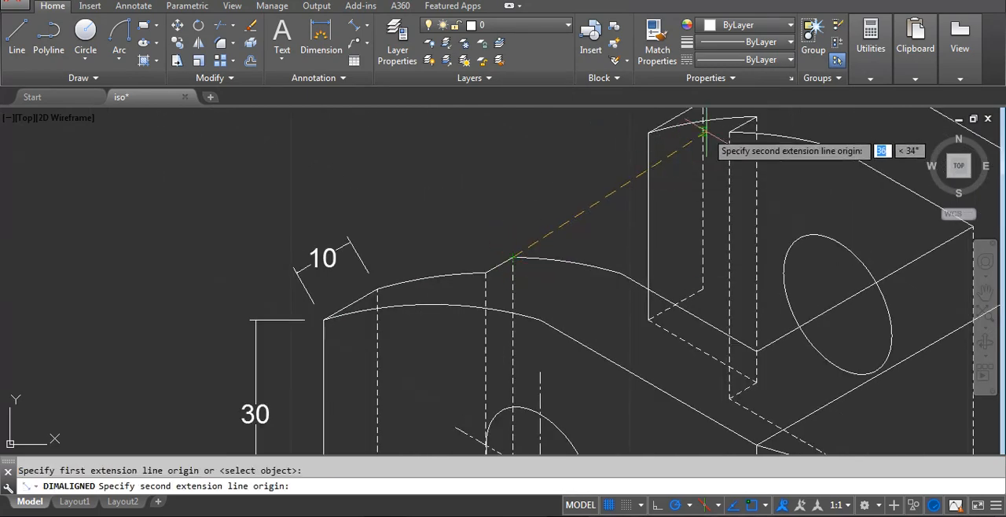
left_click(703, 130)
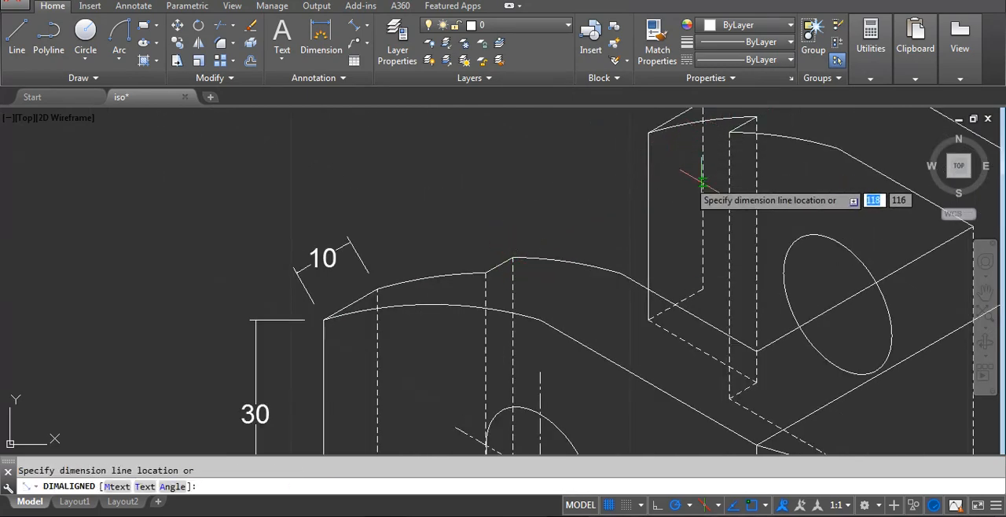
left_click(702, 186)
Add an aligned dimension between the outer ends of the two arms' short top step edges, placed above the inner-gap dimension.
key("Return")
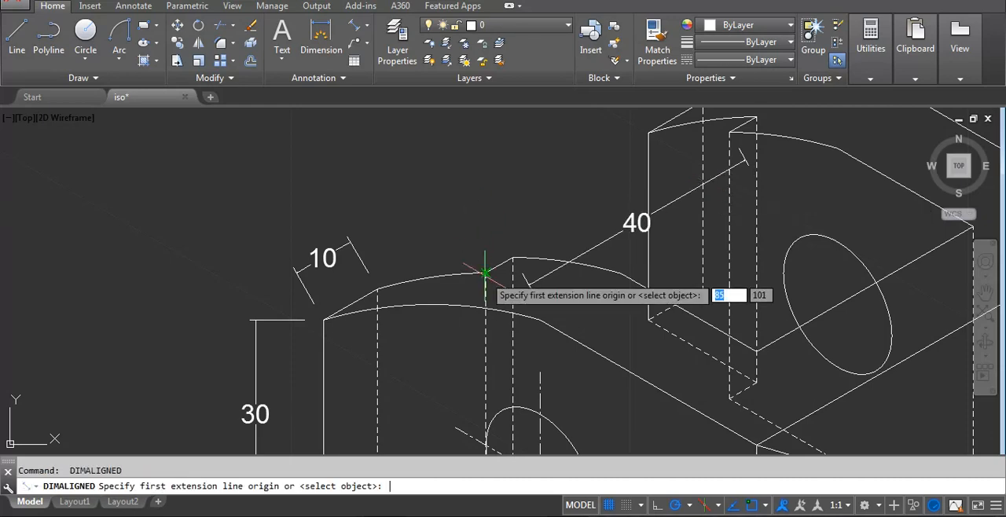
left_click(485, 272)
left_click(755, 117)
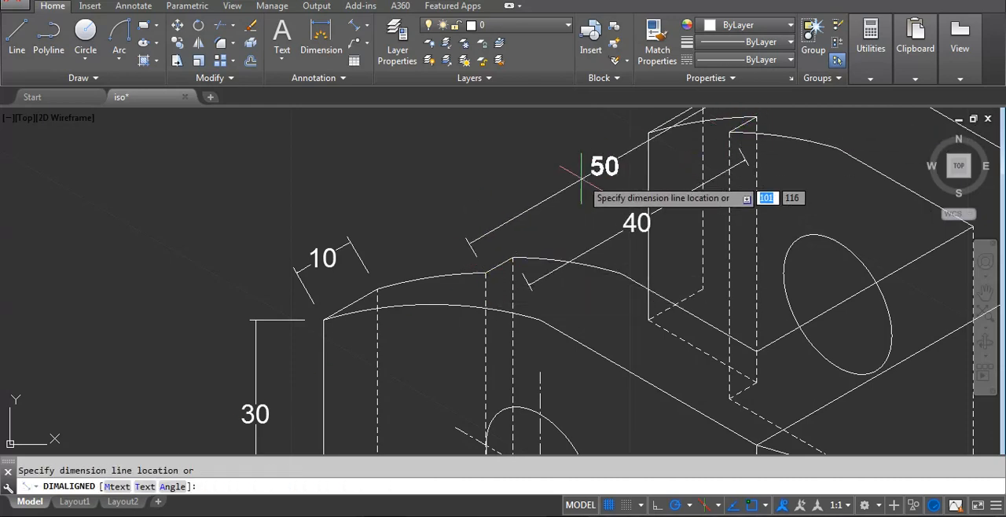
left_click(521, 221)
Add an aligned dimension along the short extension line at the block's lower front corner, placed inside the overall length dimension.
scroll(521, 222, "down", 6)
middle_click_drag(671, 319, 638, 233)
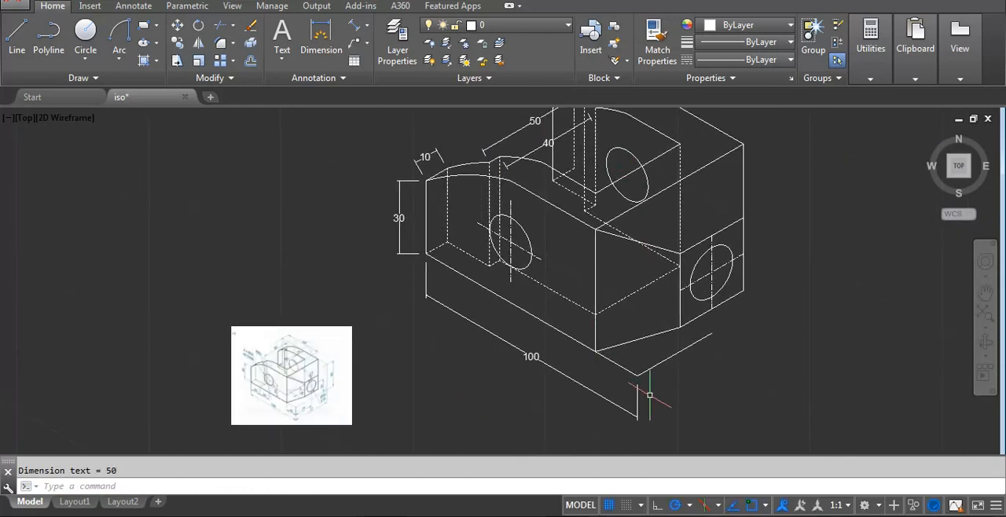
key("Return")
left_click(597, 353)
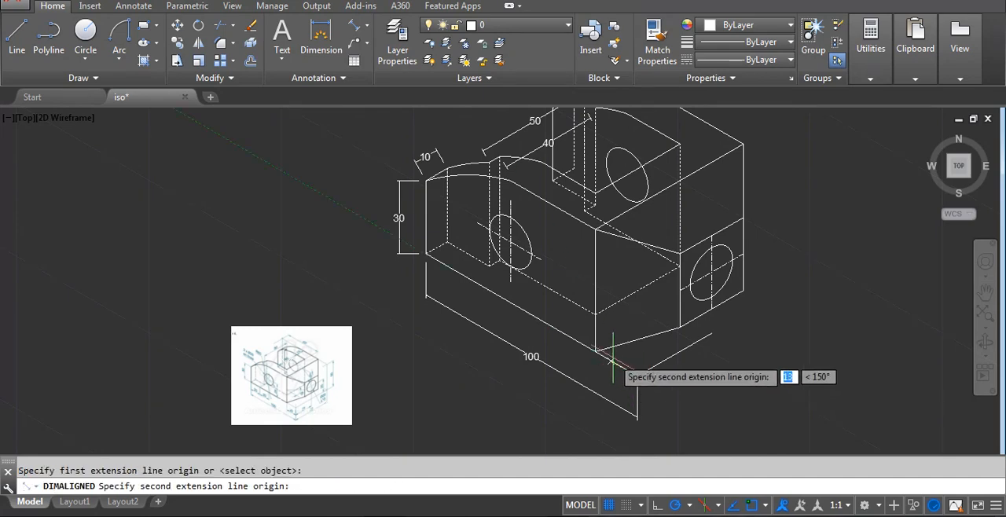
left_click(607, 381)
scroll(607, 381, "up", 2)
left_click(605, 385)
Add an aligned dimension along the extension line that runs beside the tapered end face, placed below that line.
key("Return")
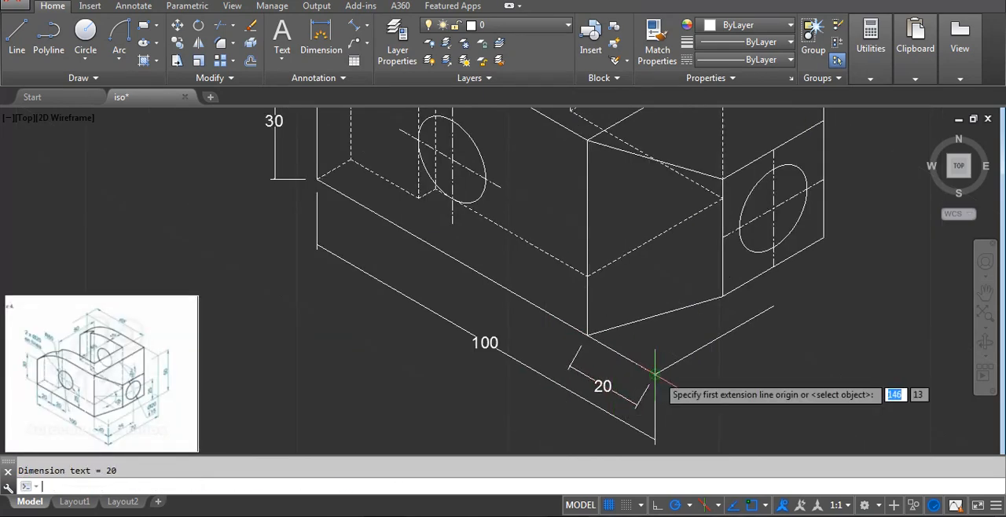
left_click(654, 373)
left_click(773, 306)
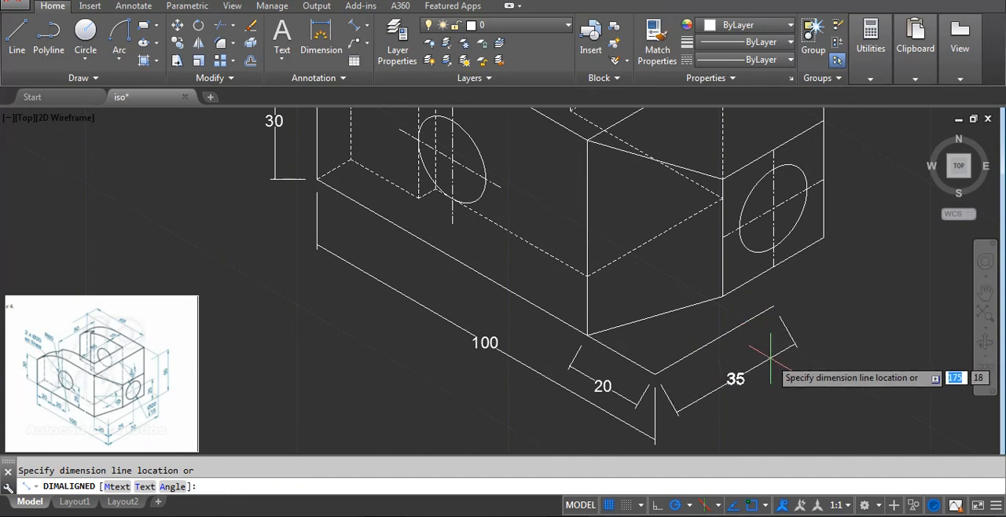
left_click(766, 366)
Add an aligned dimension along the hidden lower edge of the front arm's thin end section, placed below the edge.
scroll(653, 363, "down", 3)
scroll(448, 272, "up", 2)
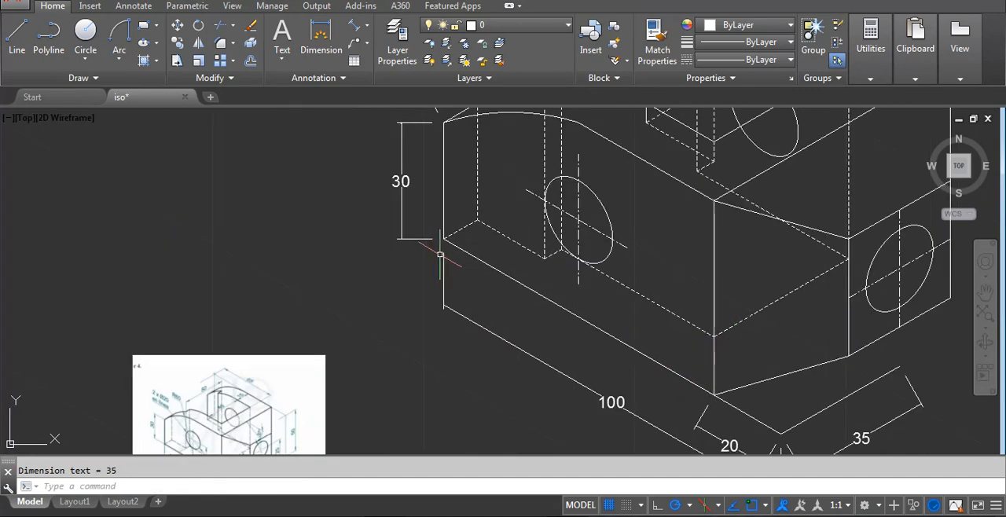
scroll(474, 224, "up", 2)
key("Return")
left_click(474, 219)
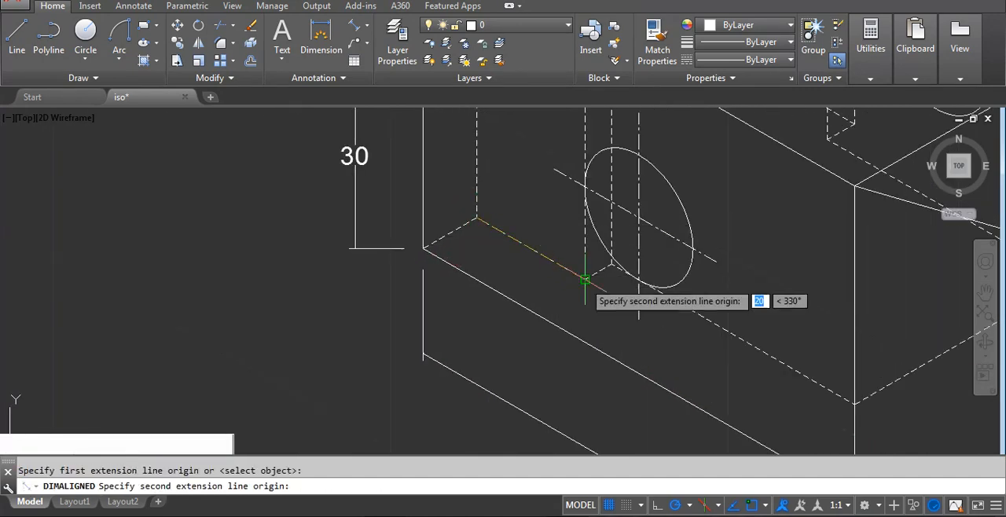
left_click(585, 279)
left_click(490, 338)
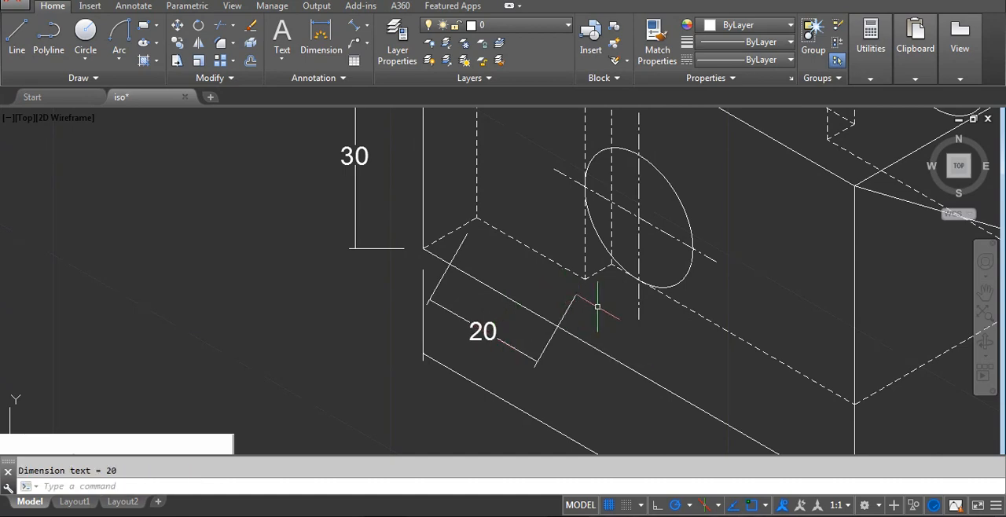
Oblique the front arm's vertical height dimension, taking the angle from the lower front edge of the block.
scroll(597, 306, "down", 2)
scroll(575, 311, "up", 2)
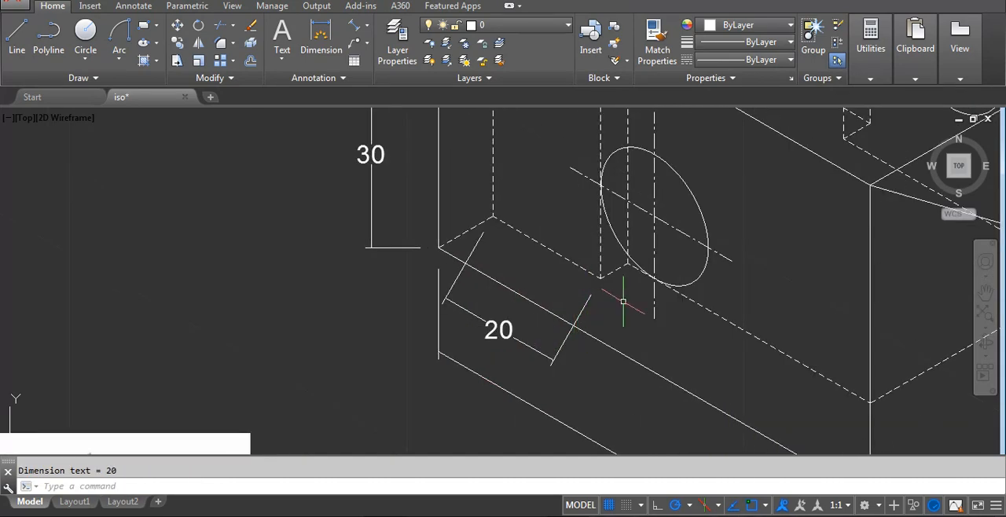
scroll(621, 314, "down", 6)
middle_click_drag(609, 291, 554, 288)
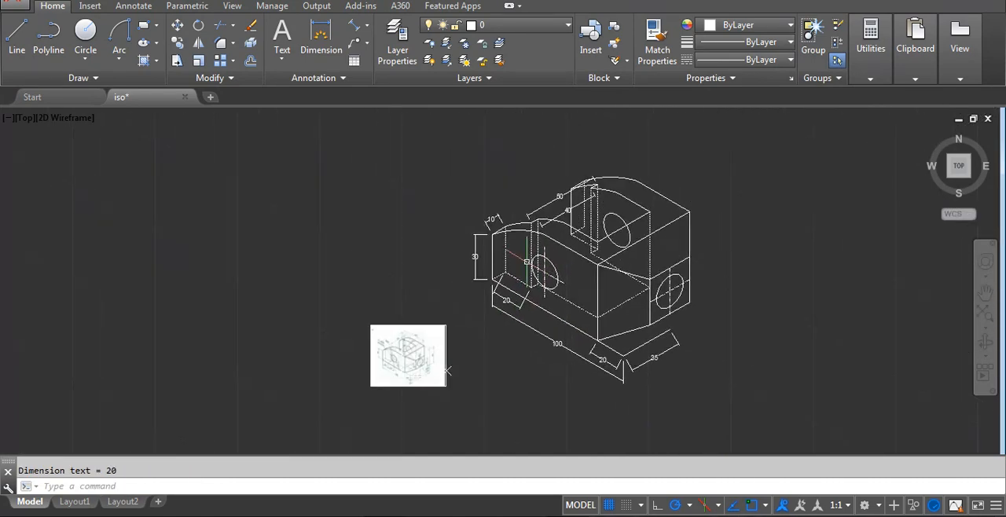
scroll(554, 288, "up", 2)
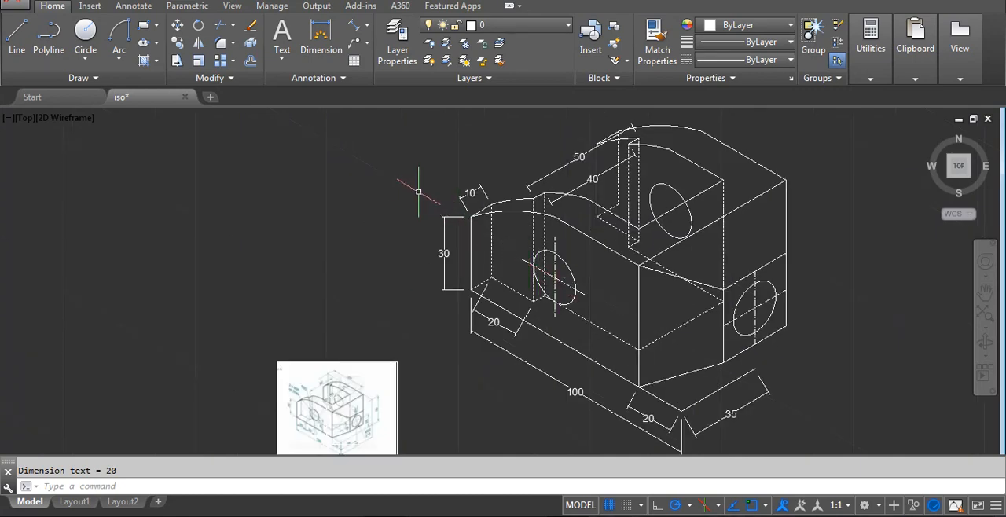
type("dimedit")
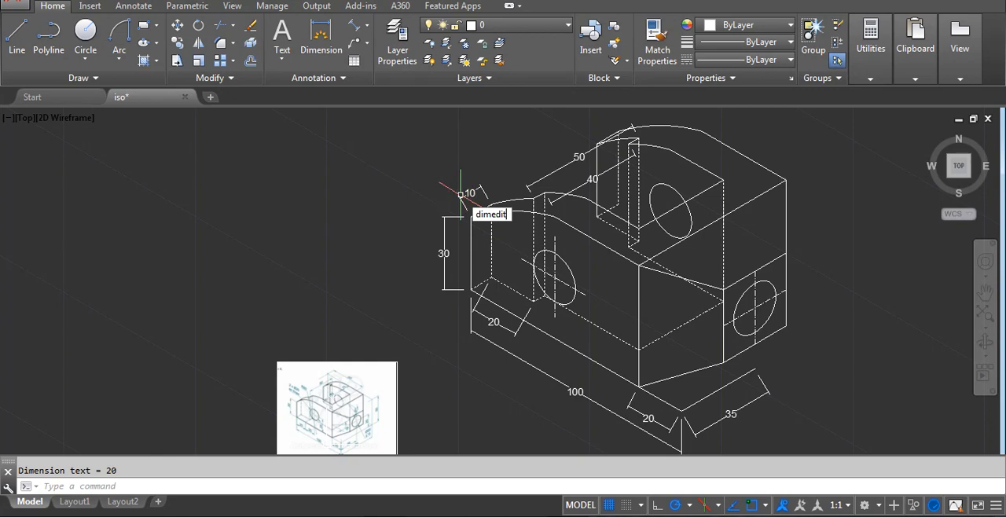
key("Return")
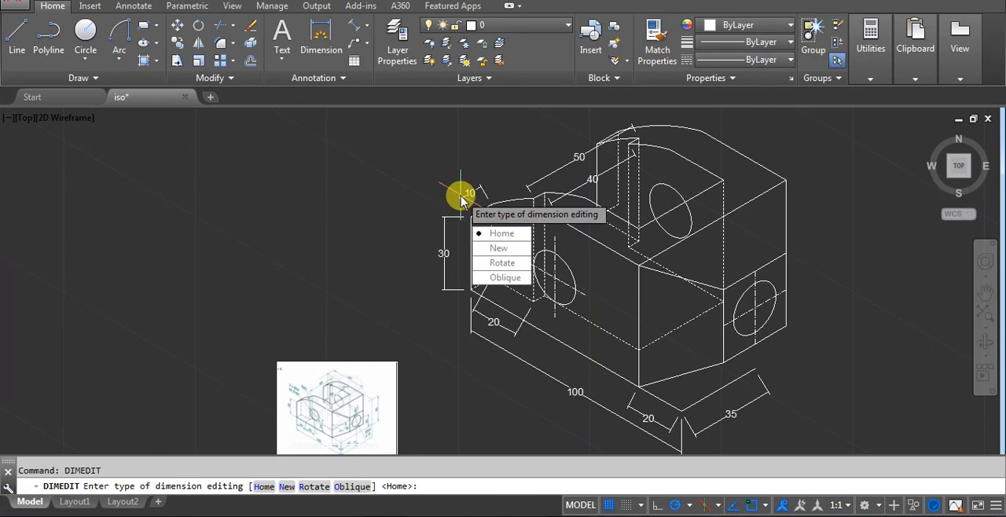
left_click(494, 279)
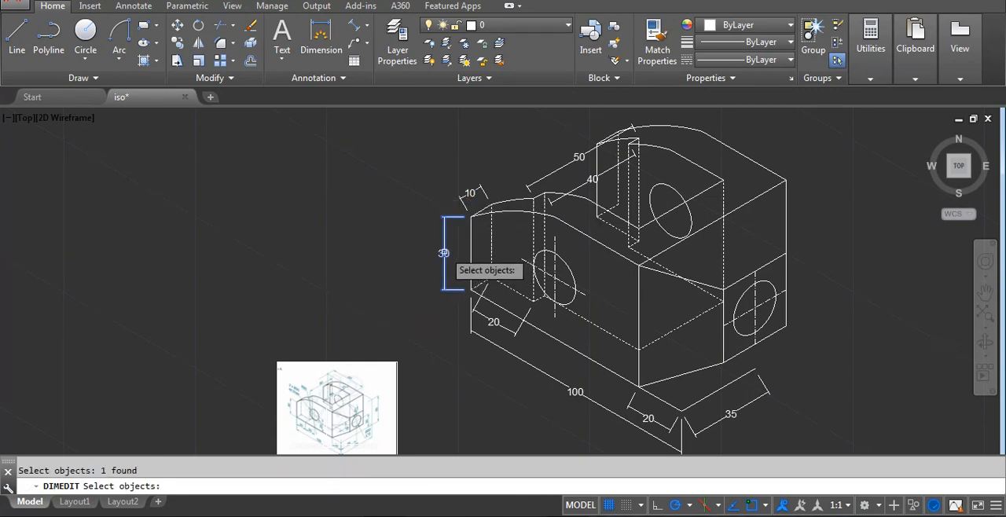
scroll(443, 253, "up", 4)
key("Return")
left_click(496, 343)
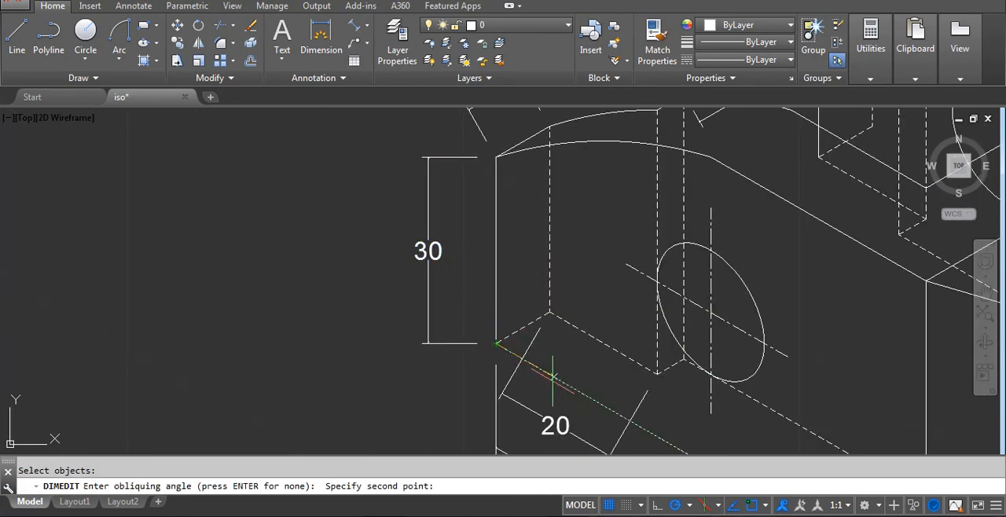
left_click(572, 388)
Oblique the thickness dimension above the front arm's outer end to vertical extension lines, taking the angle from the arm's vertical edge.
scroll(492, 359, "down", 4)
mouse_move(414, 379)
middle_mouse_down()
mouse_move(436, 233)
mouse_move(443, 236)
middle_mouse_up()
scroll(390, 338, "up", 4)
scroll(312, 366, "down", 4)
middle_click_drag(503, 177, 479, 305)
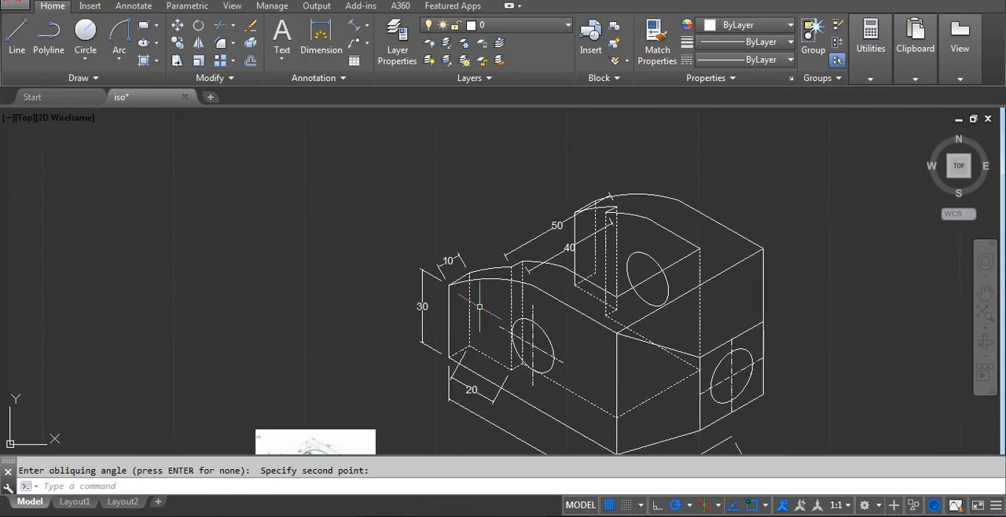
scroll(479, 306, "up", 4)
left_click(404, 201)
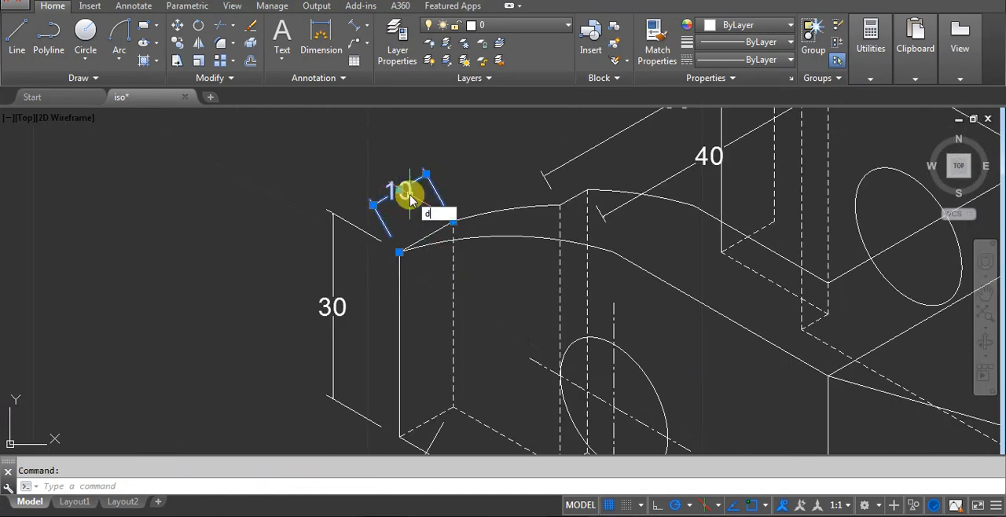
key("Return")
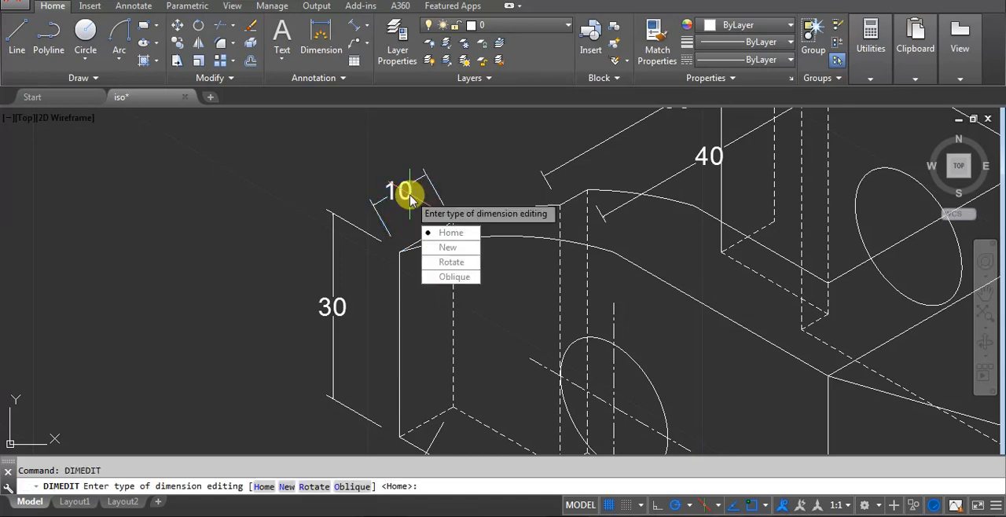
left_click(453, 276)
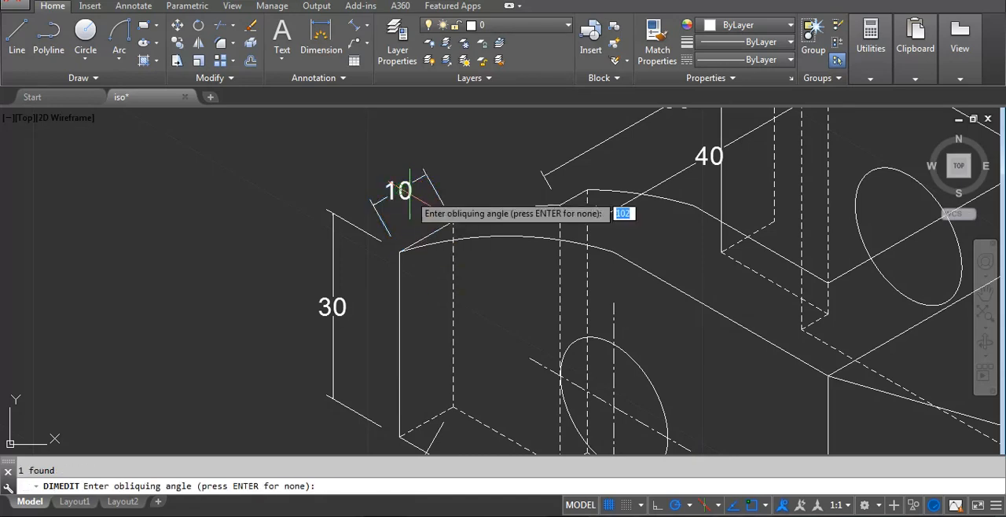
left_click(401, 253)
left_click(413, 268)
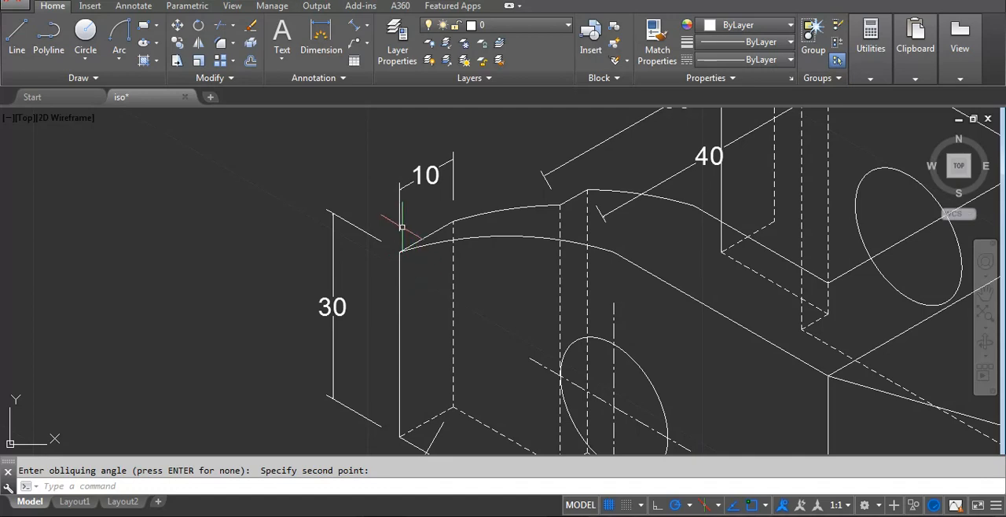
Oblique the inner-gap dimension between the two arms, taking the angle from the rear arm's straight inner top edge.
scroll(402, 227, "down", 3)
scroll(534, 198, "up", 3)
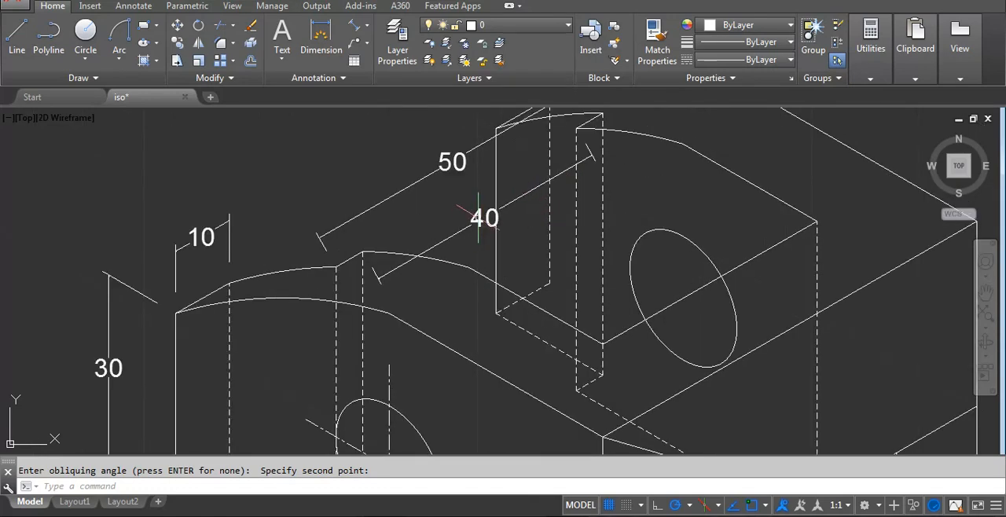
type("dimedit")
key("Return")
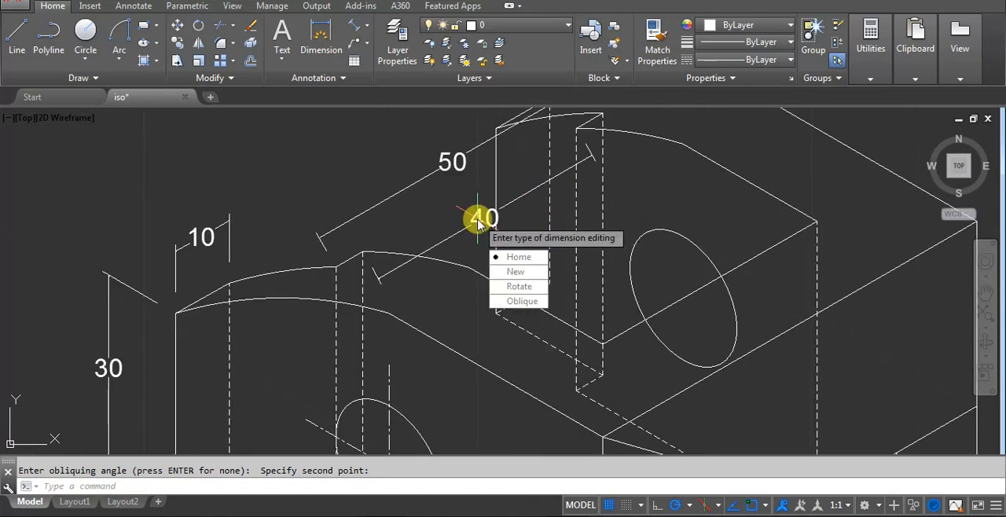
left_click(517, 302)
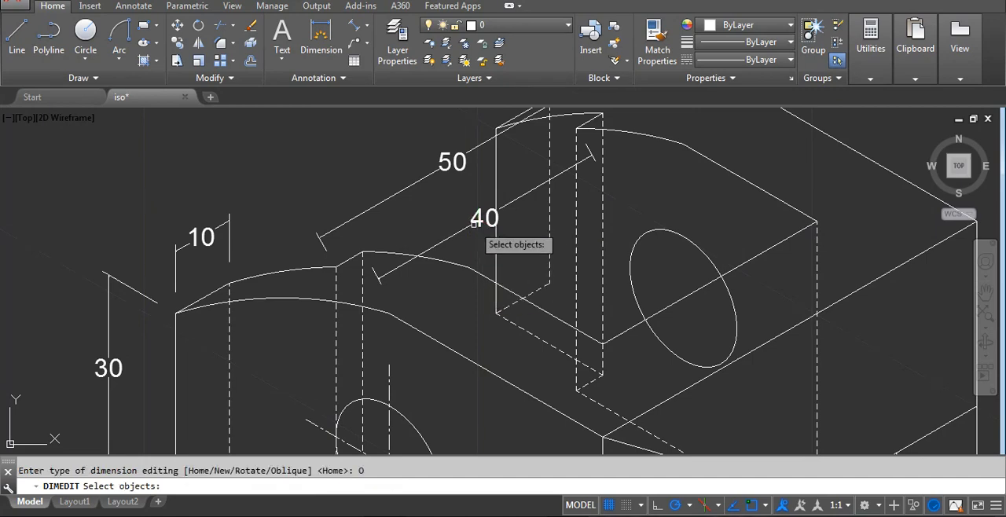
left_click(473, 224)
left_click(470, 217)
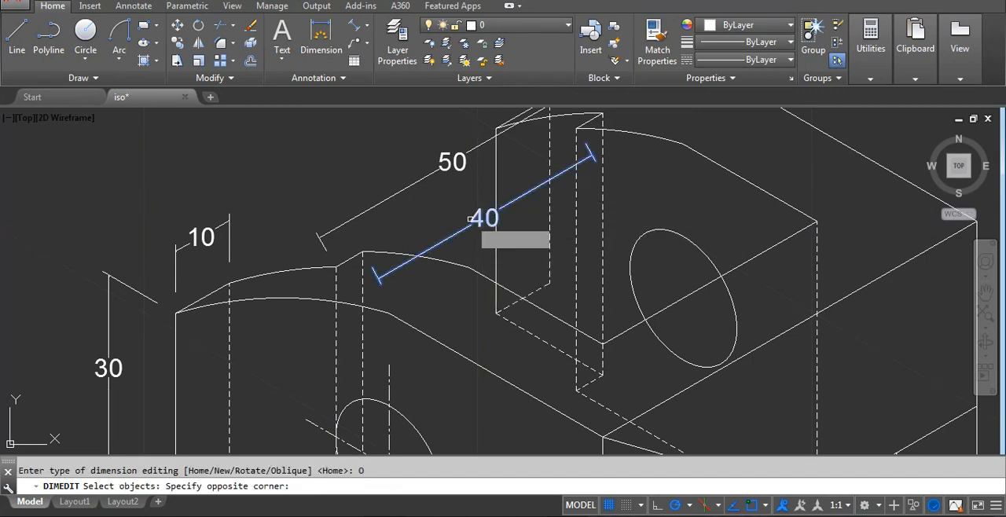
key("Return")
left_click(685, 147)
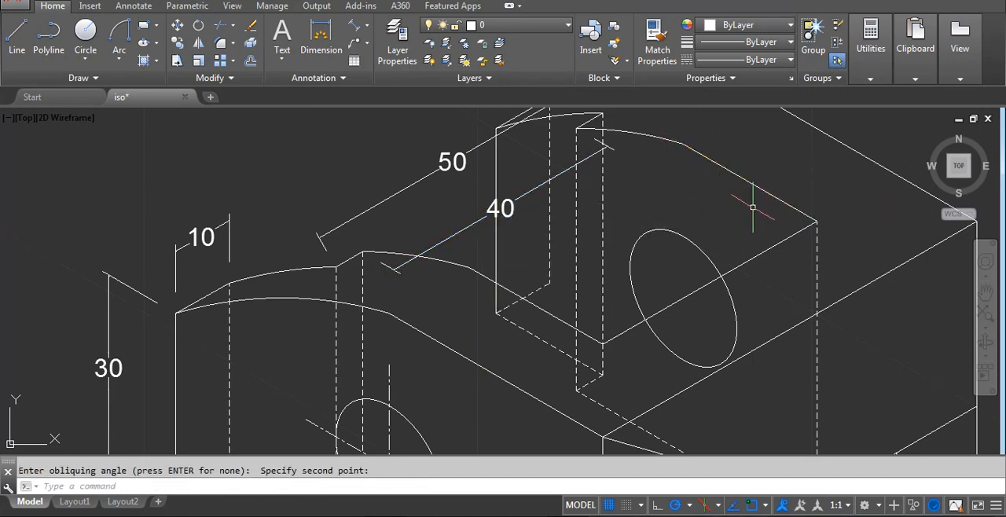
Move the inner-gap dimension from the front arm's inner step corner onto the straight part of that arm's inner top edge.
mouse_move(483, 211)
middle_mouse_down()
mouse_move(485, 240)
mouse_move(525, 234)
middle_mouse_up()
left_click(554, 259)
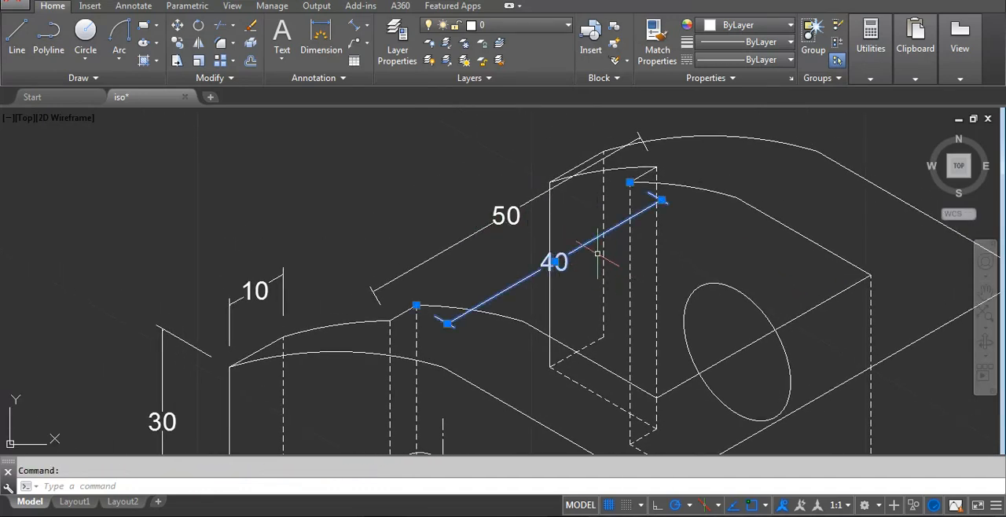
type("m")
key("Return")
left_click(416, 305)
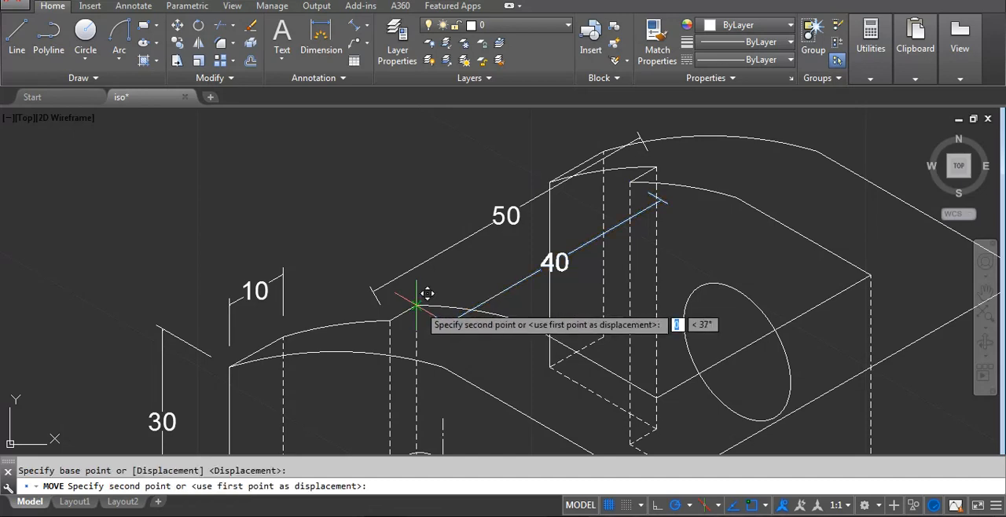
left_click(577, 351)
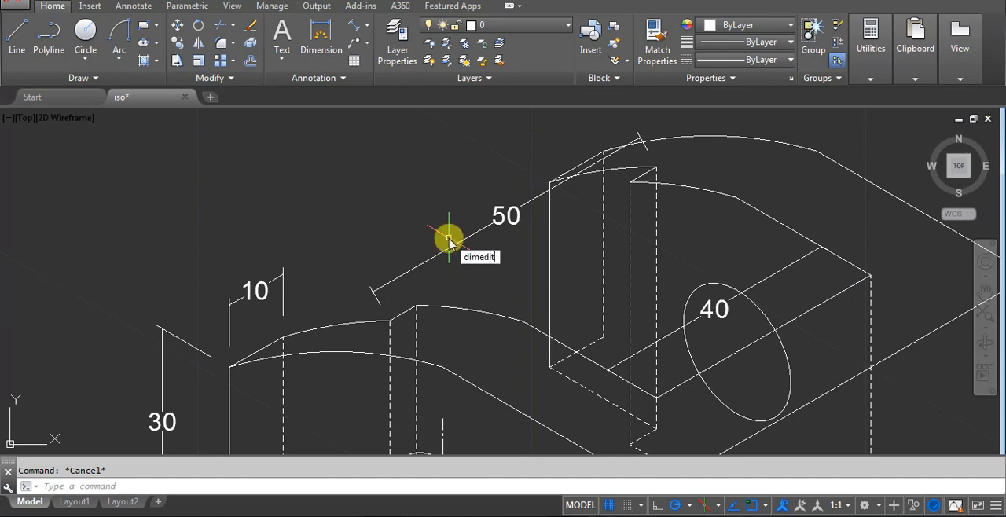
type("dimedit")
key("Return")
key("Return")
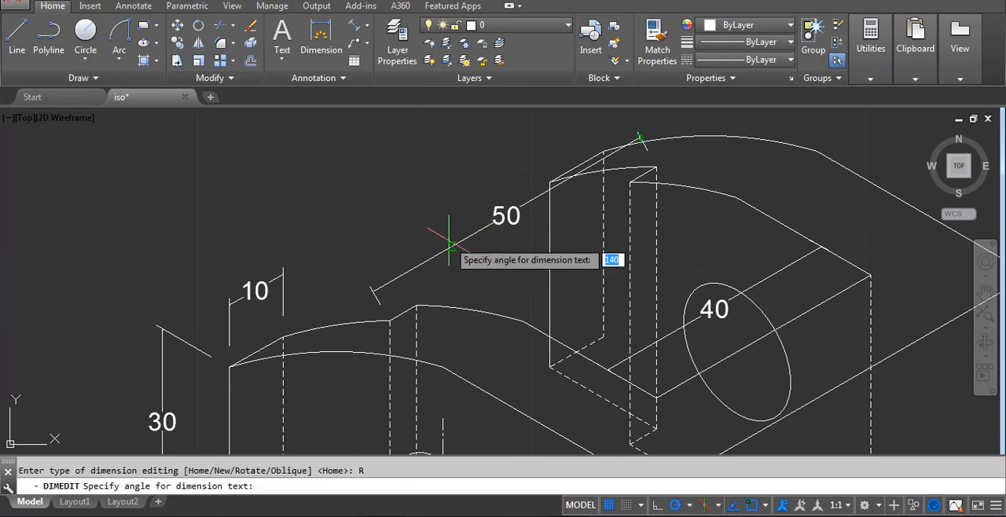
key("Escape")
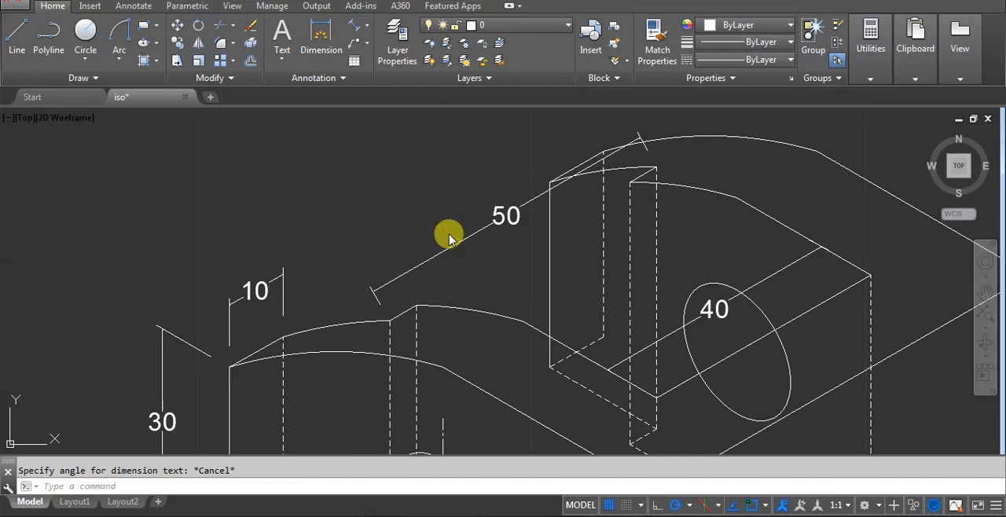
Oblique the inner-gap dimension between the two arms to vertical extension lines, taking the angle from the front arm's vertical step edge.
key("Return")
left_click(492, 315)
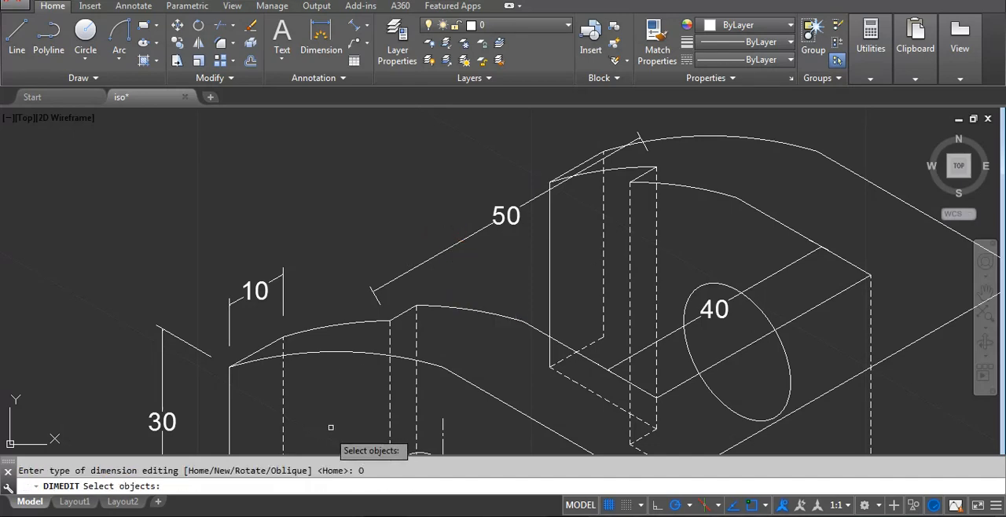
left_click(465, 244)
key("Return")
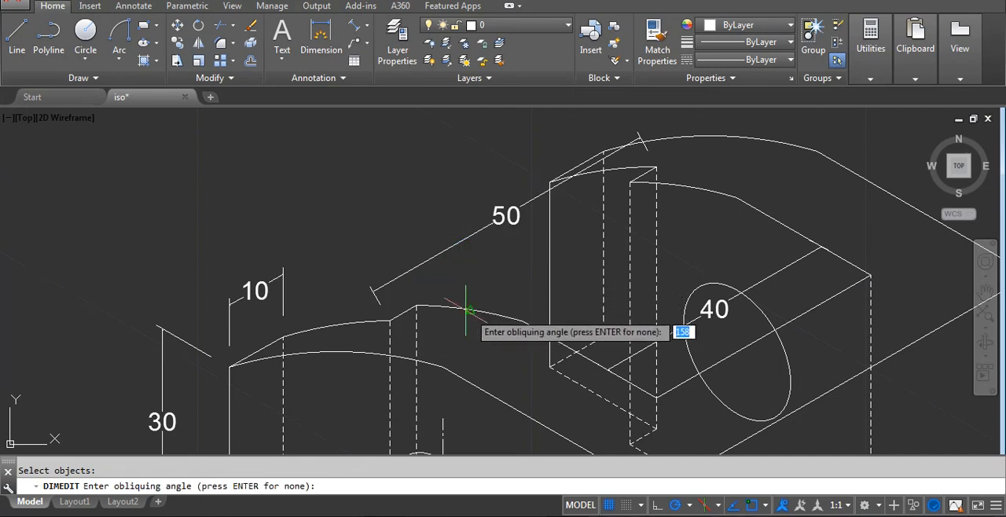
left_click(387, 320)
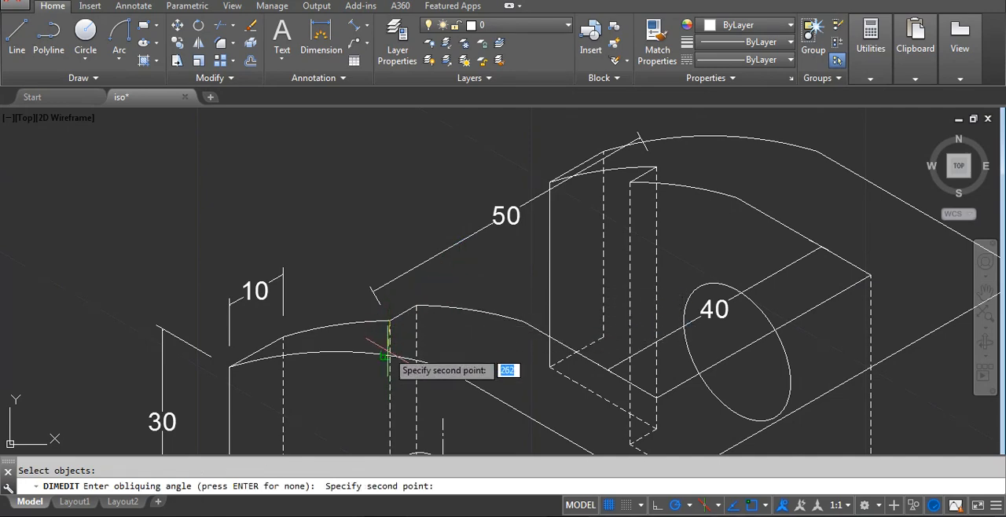
left_click(386, 350)
Erase the two leftover construction lines that meet at the block's cut-away lower front corner.
scroll(447, 280, "down", 2)
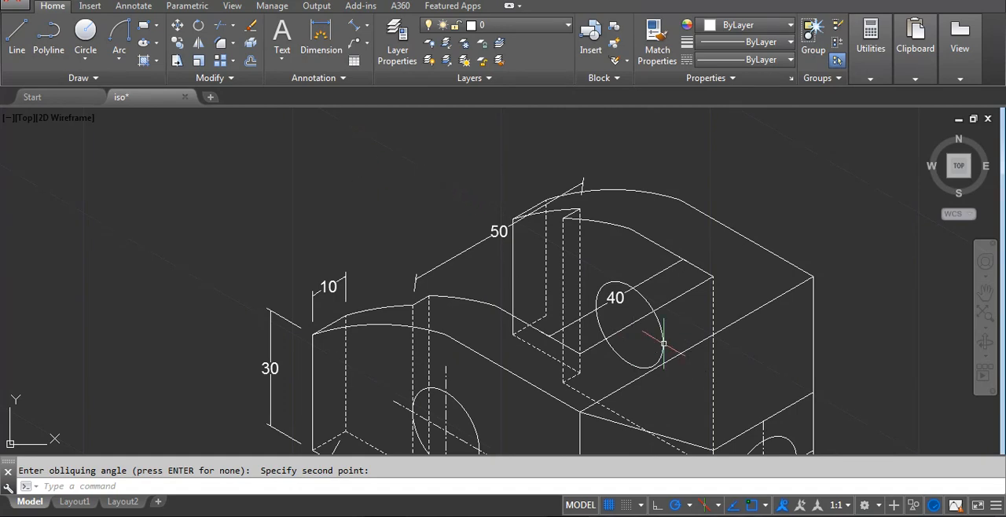
scroll(568, 264, "down", 4)
middle_click_drag(736, 278, 715, 217)
scroll(648, 236, "up", 2)
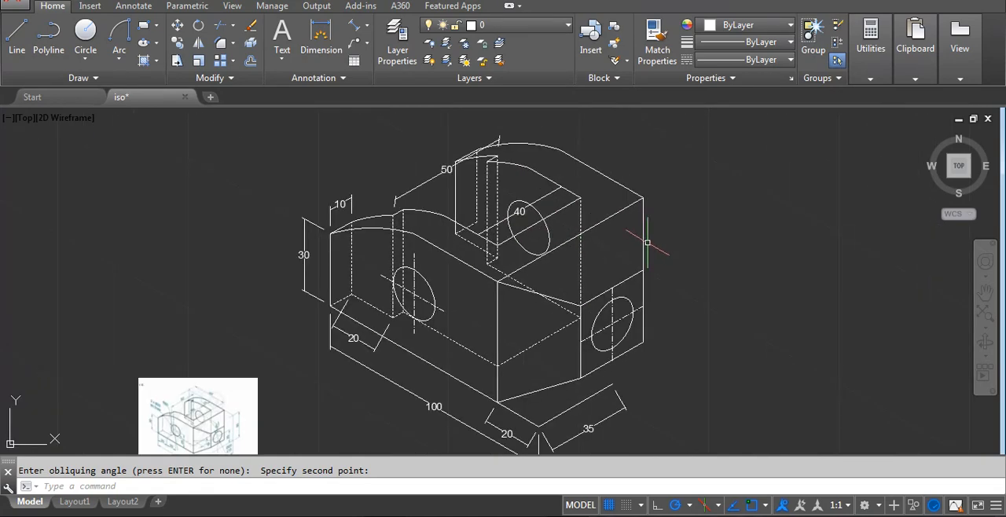
middle_click_drag(639, 265, 627, 239)
scroll(628, 240, "up", 2)
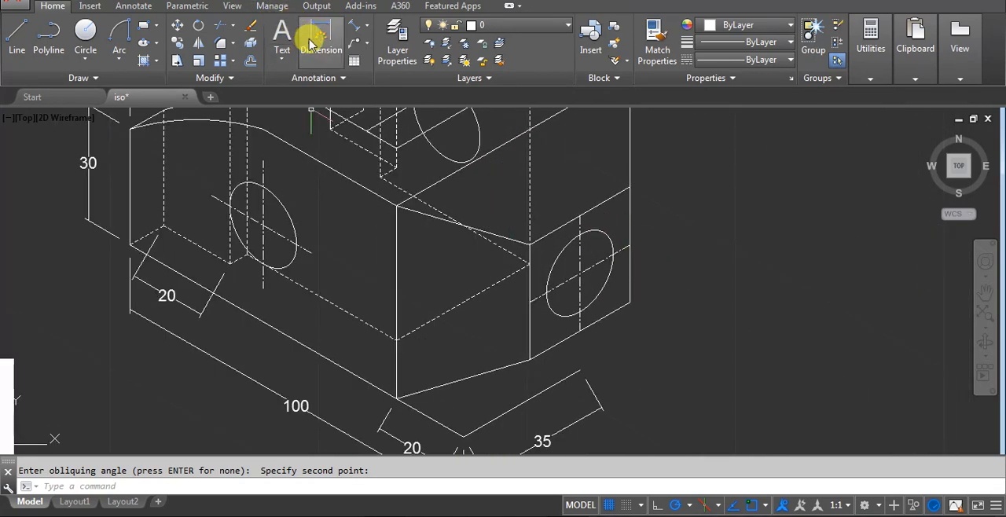
scroll(534, 197, "down", 4)
scroll(484, 215, "up", 2)
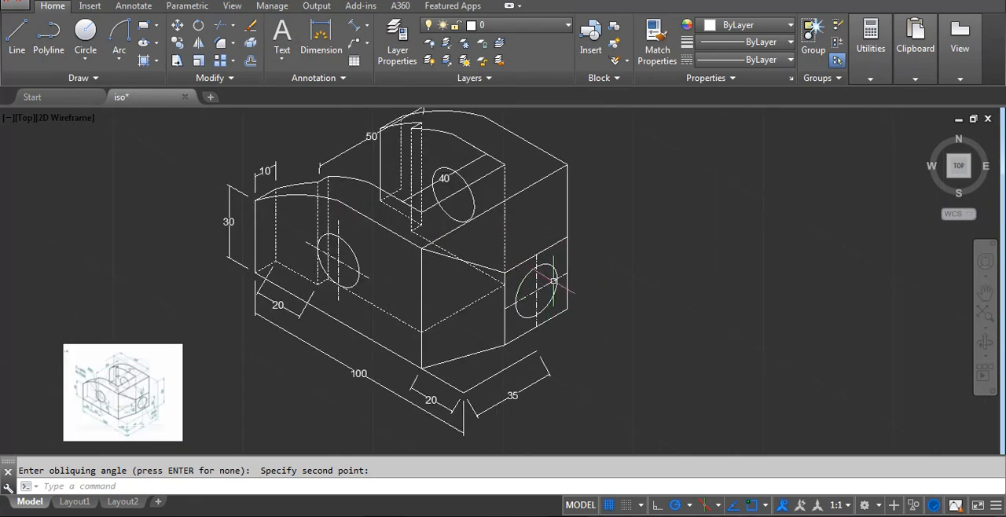
scroll(442, 397, "up", 2)
type("e")
key("Return")
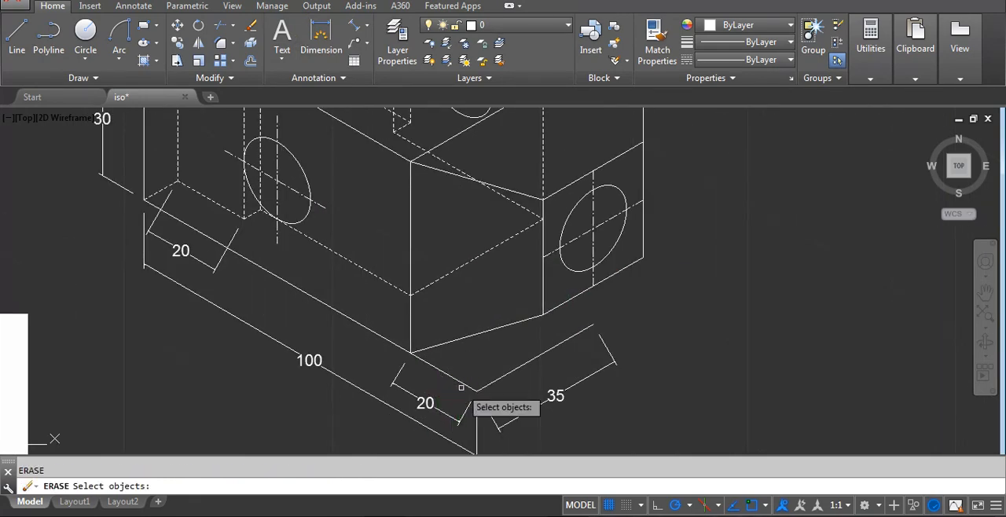
left_click(516, 371)
key("Return")
left_click(511, 362)
key("Return")
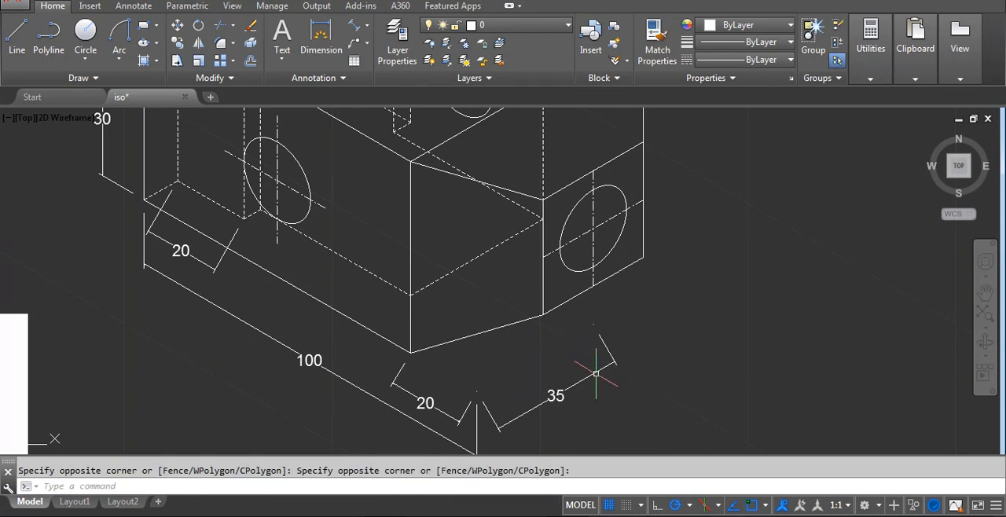
Oblique the dimension from the cut-away front corner to the end-face hole's centreline to vertical, taking the angle from the end face's vertical edge.
middle_click_drag(563, 374, 586, 349)
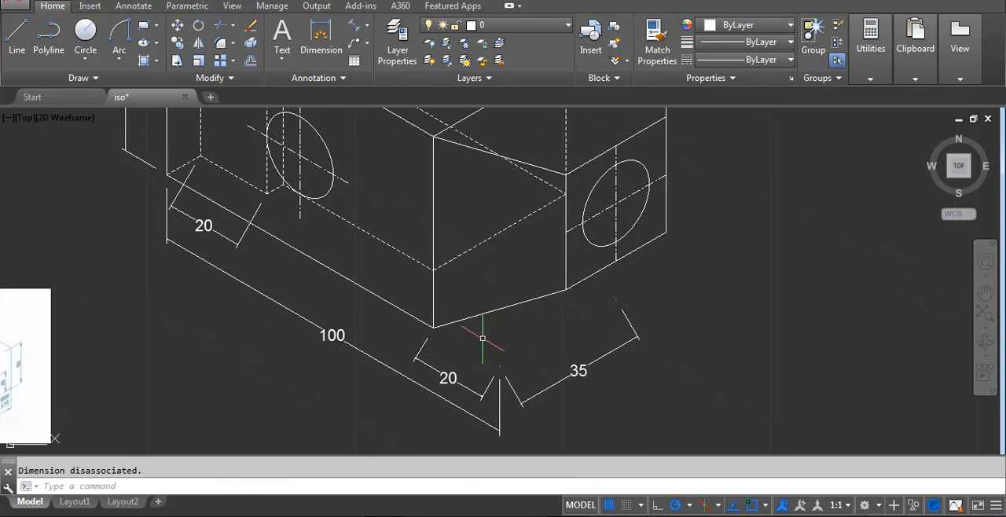
type("dimed")
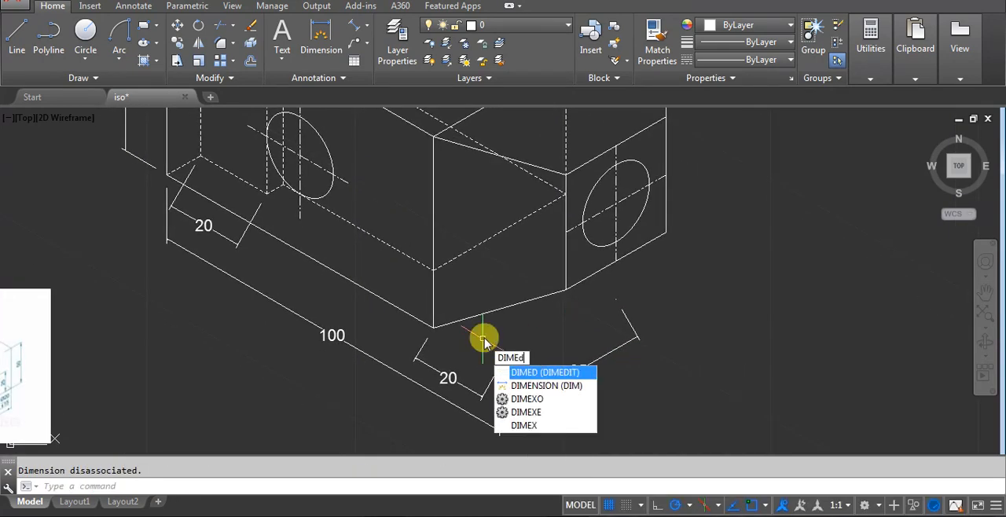
type("it")
left_click(522, 372)
left_click(559, 458)
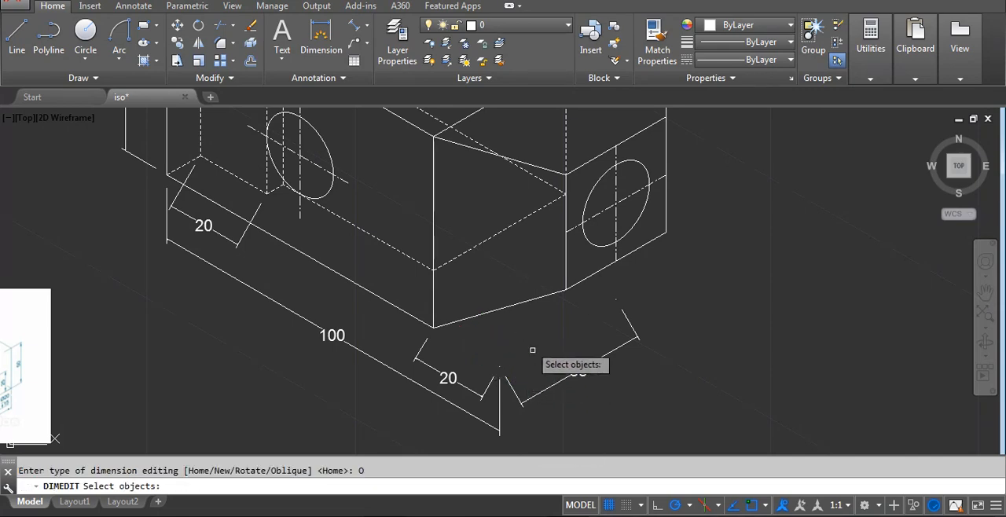
left_click(554, 385)
scroll(581, 365, "down", 5)
scroll(353, 389, "up", 4)
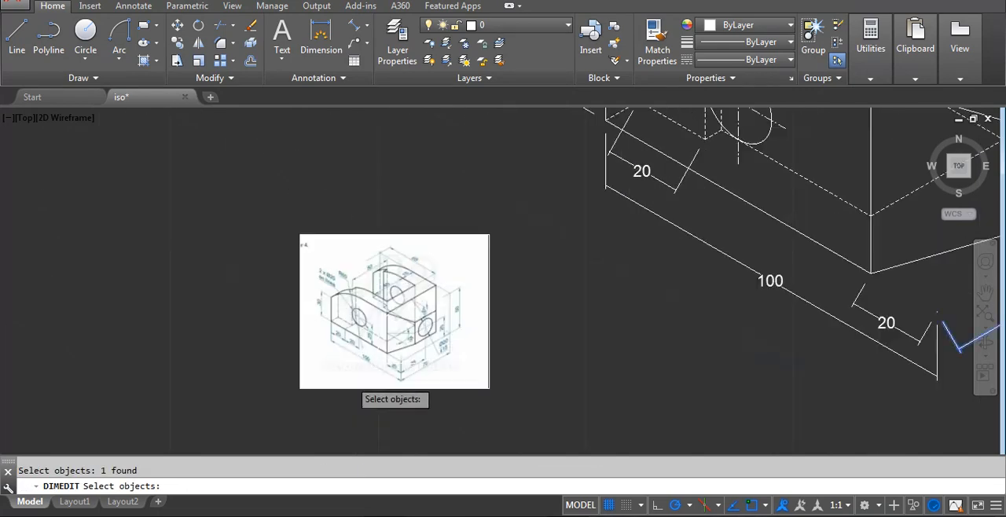
scroll(345, 381, "up", 2)
scroll(330, 389, "down", 4)
key("Return")
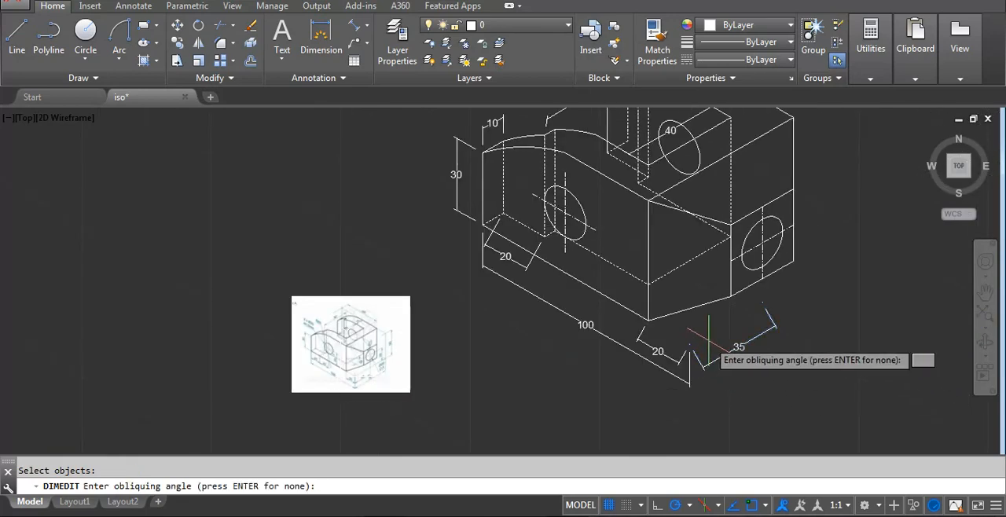
left_click(730, 296)
left_click(732, 276)
Oblique the chamfer-length dimension at the cut-away front corner to vertical extension lines, taking the angle from the block's front vertical edge.
scroll(684, 360, "up", 2)
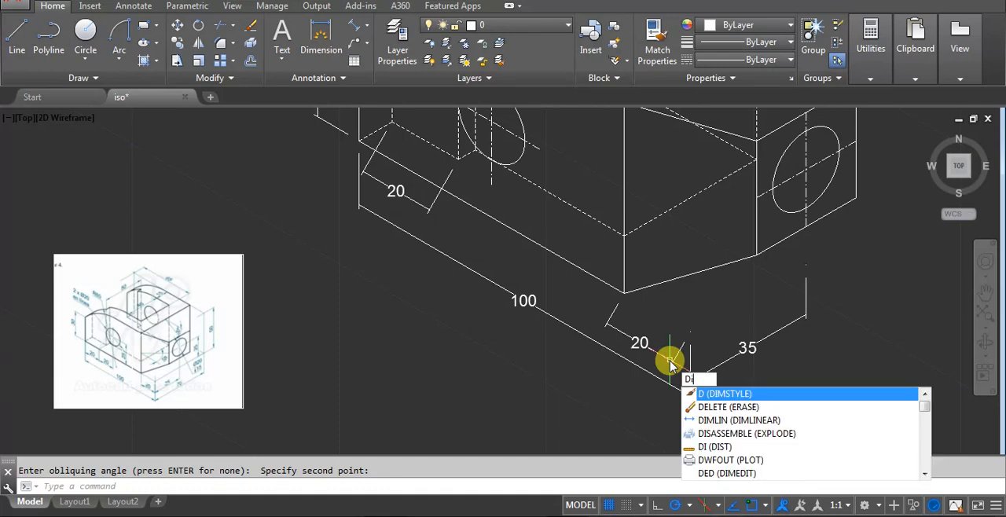
type("imedit")
key("Return")
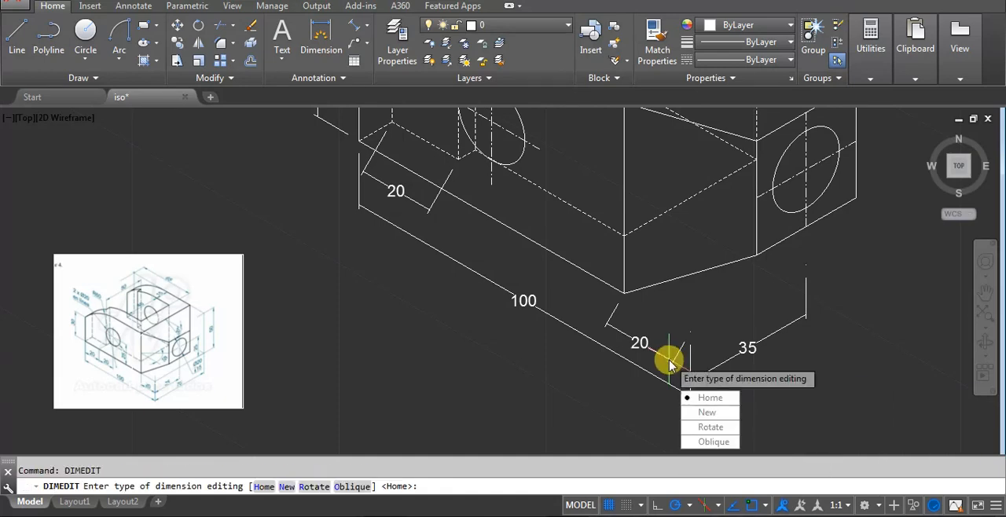
left_click(711, 441)
left_click(636, 339)
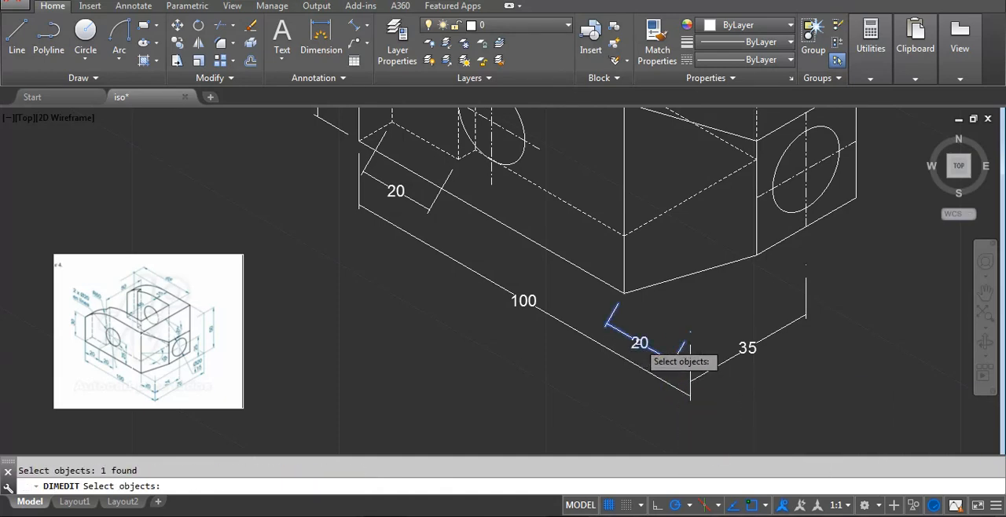
key("Return")
left_click(624, 292)
left_click(624, 236)
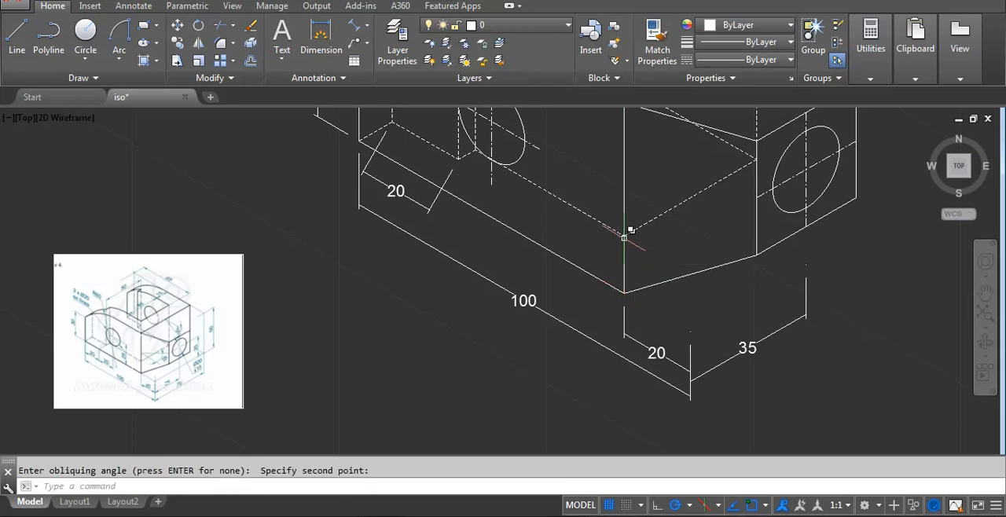
Stretch the chamfer-length dimension downward so its line meets the start of the hole-location dimension line.
middle_click_drag(747, 316, 657, 309)
scroll(602, 362, "up", 4)
left_click(576, 346)
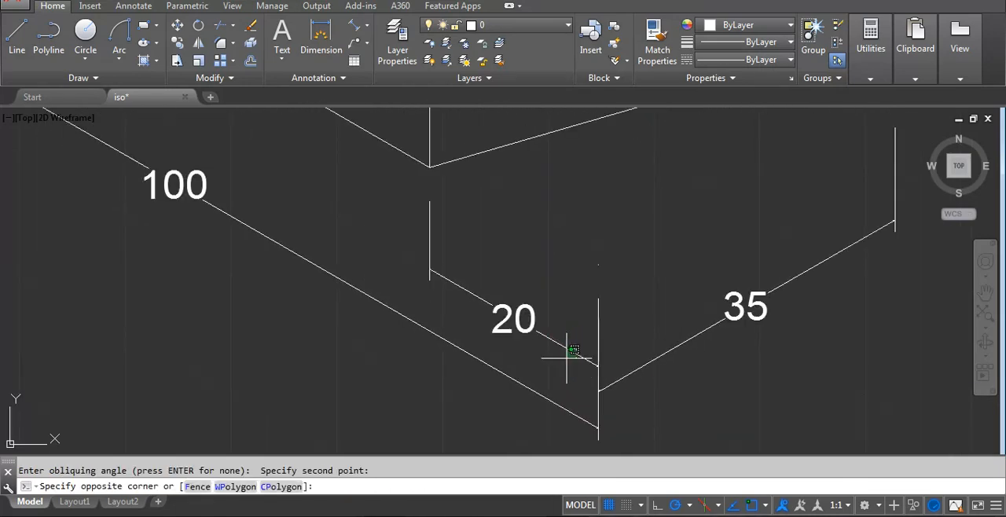
left_click(567, 357)
left_click(598, 367)
left_click(598, 384)
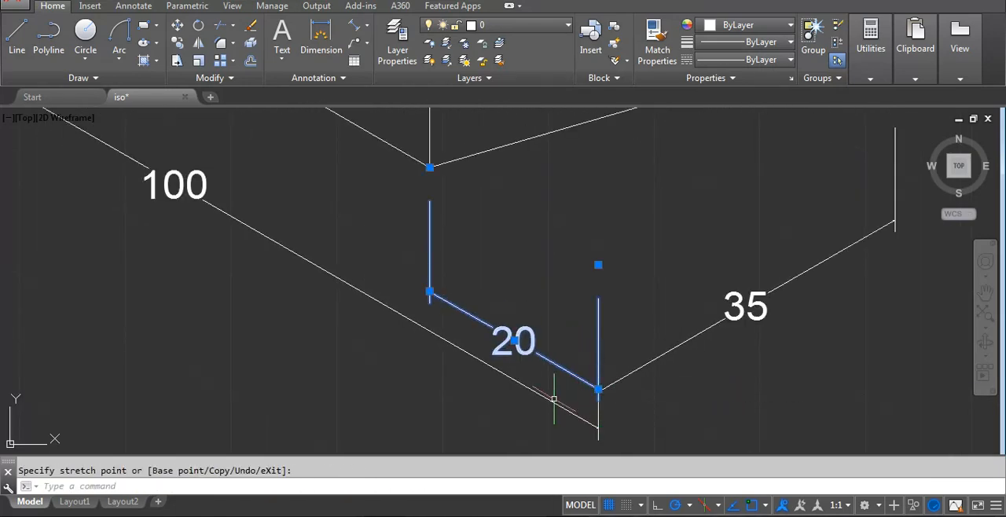
key("Escape")
Oblique the step-length dimension below the front arm to vertical extension lines, taking the angle from the hidden vertical edge above it.
scroll(639, 359, "down", 2)
scroll(338, 291, "down", 6)
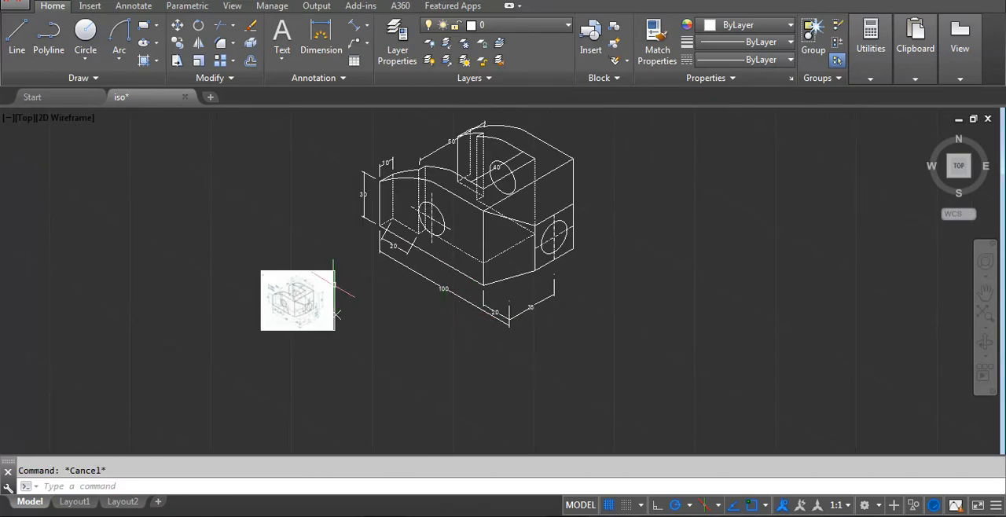
scroll(421, 263, "up", 6)
scroll(417, 303, "down", 2)
type("d")
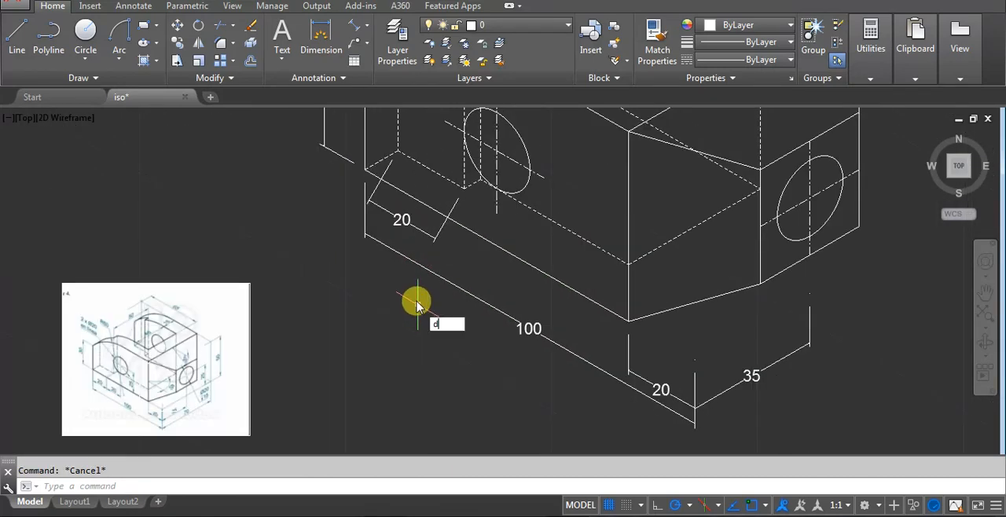
type("imed")
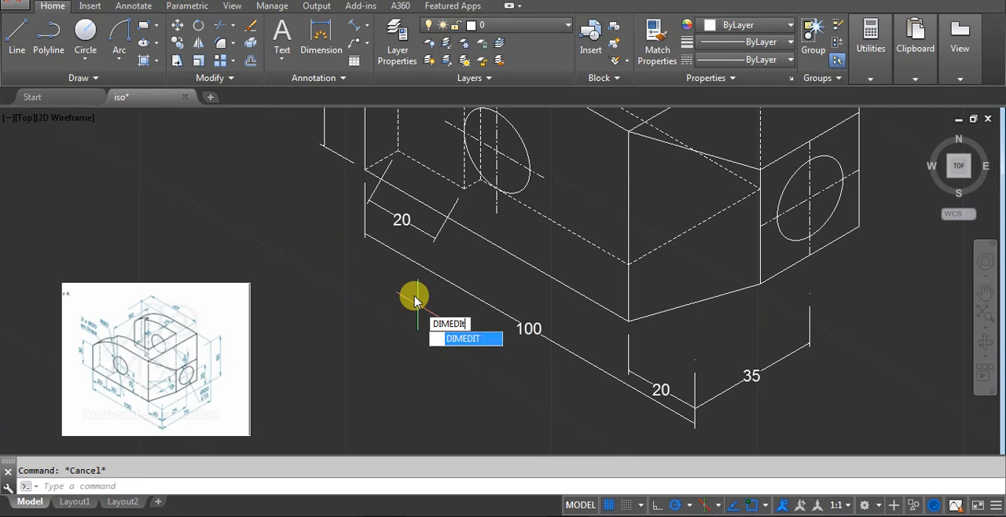
type("IT")
key("Return")
left_click(460, 385)
left_click(397, 212)
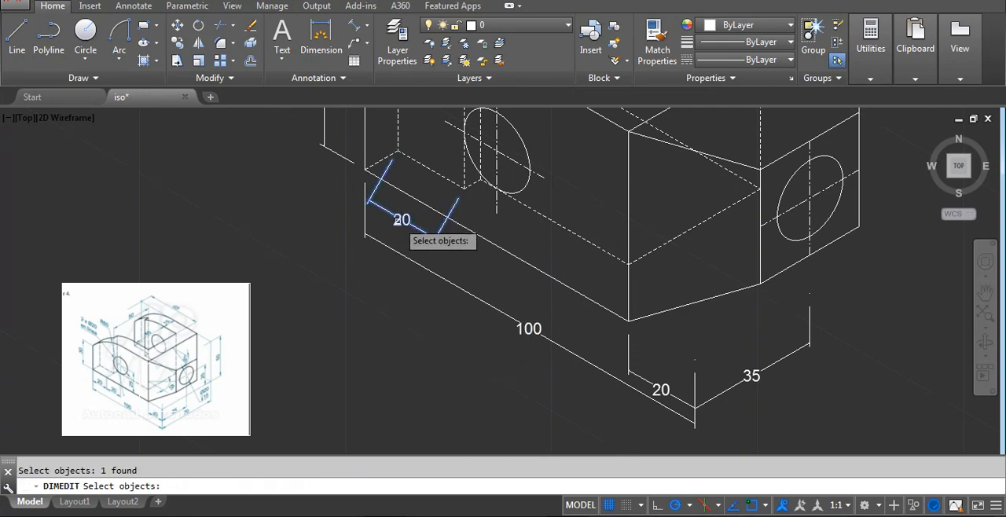
scroll(424, 267, "up", 2)
key("Return")
left_click(403, 252)
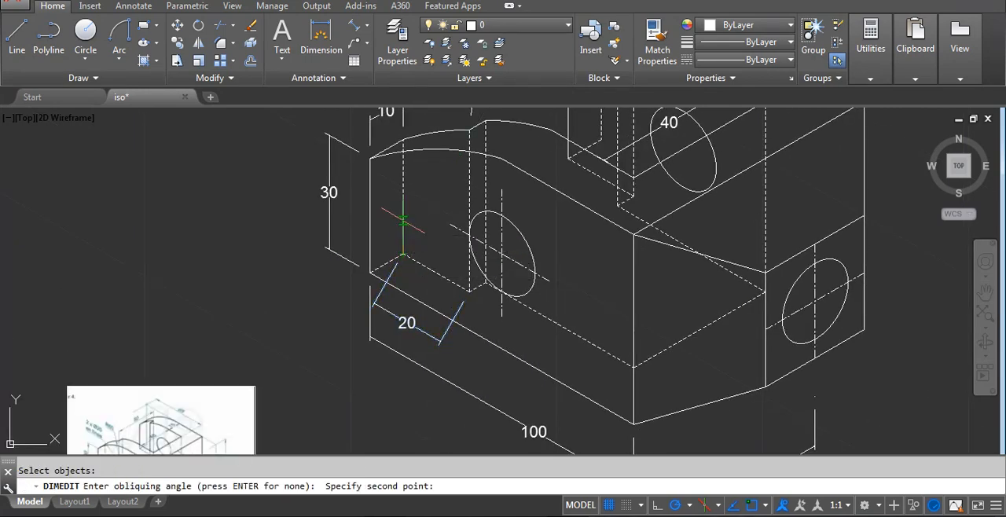
left_click(407, 223)
Compare the bracket's dimensions with the reference image to check which dimensions are present.
middle_click_drag(409, 299, 435, 285)
scroll(497, 296, "down", 4)
middle_click_drag(737, 247, 667, 260)
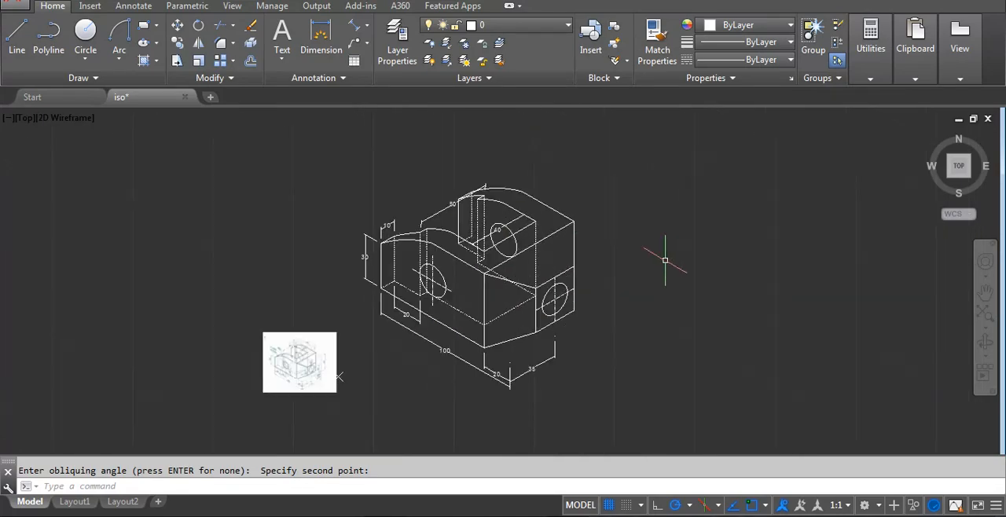
scroll(664, 260, "up", 2)
middle_click_drag(427, 325, 592, 307)
middle_click_drag(317, 350, 370, 287)
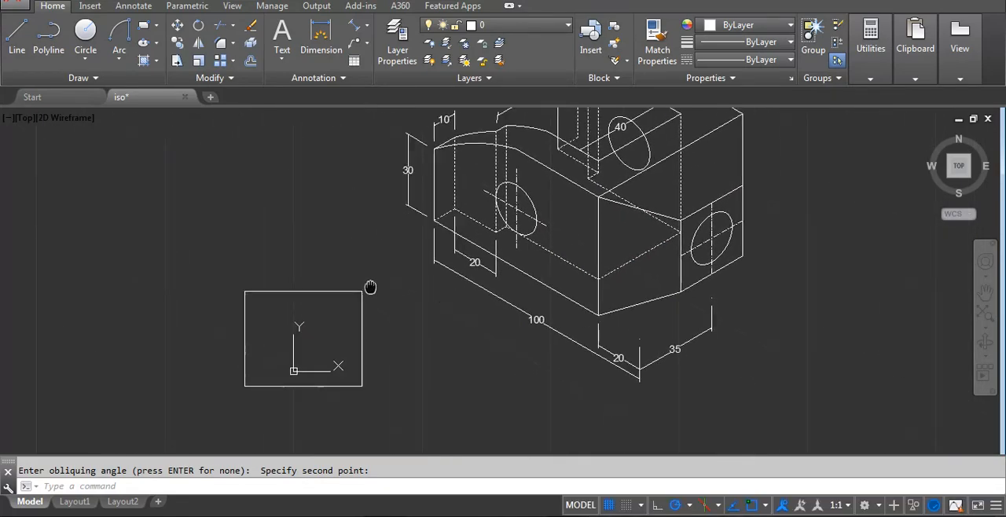
scroll(314, 320, "up", 4)
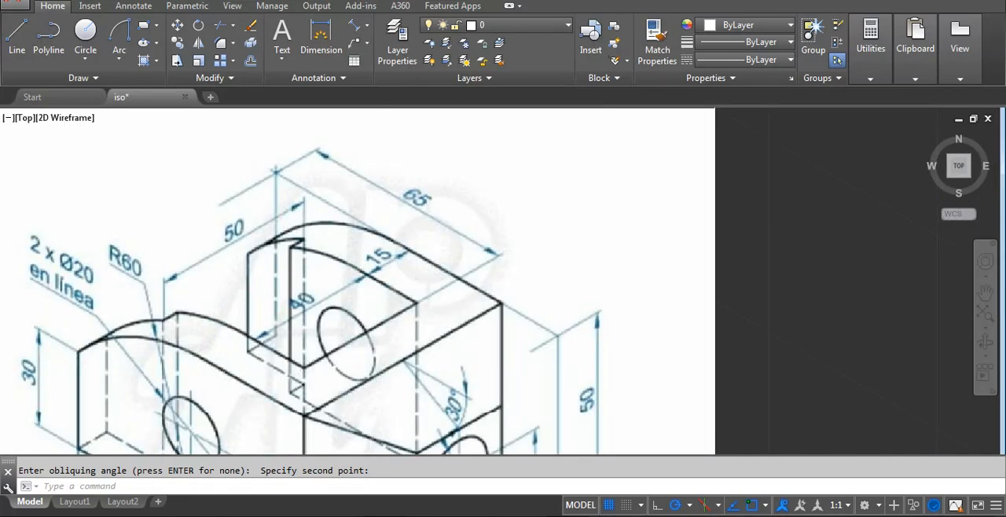
scroll(283, 312, "down", 5)
scroll(560, 289, "up", 3)
mouse_move(475, 195)
middle_mouse_down()
mouse_move(511, 325)
mouse_move(467, 348)
middle_mouse_up()
scroll(578, 225, "down", 5)
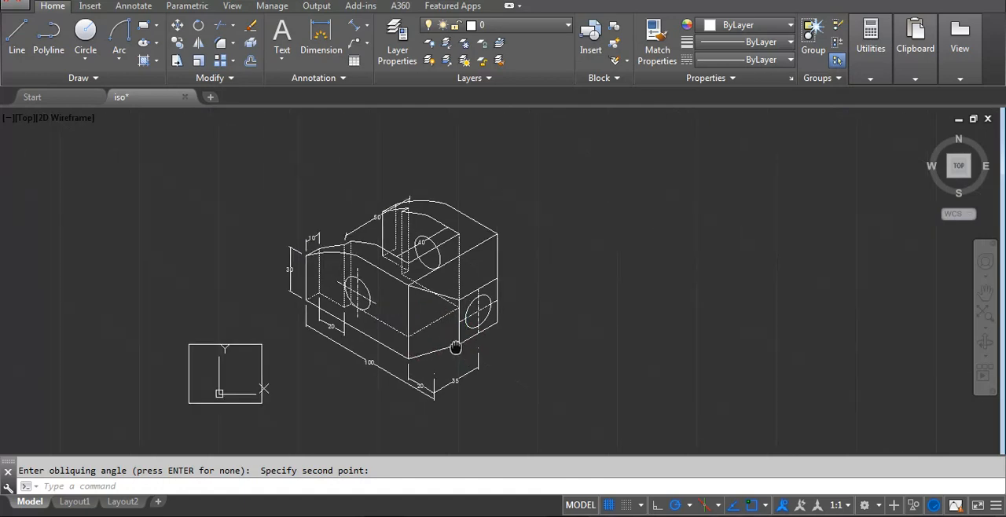
scroll(466, 348, "down", 1)
scroll(353, 334, "up", 4)
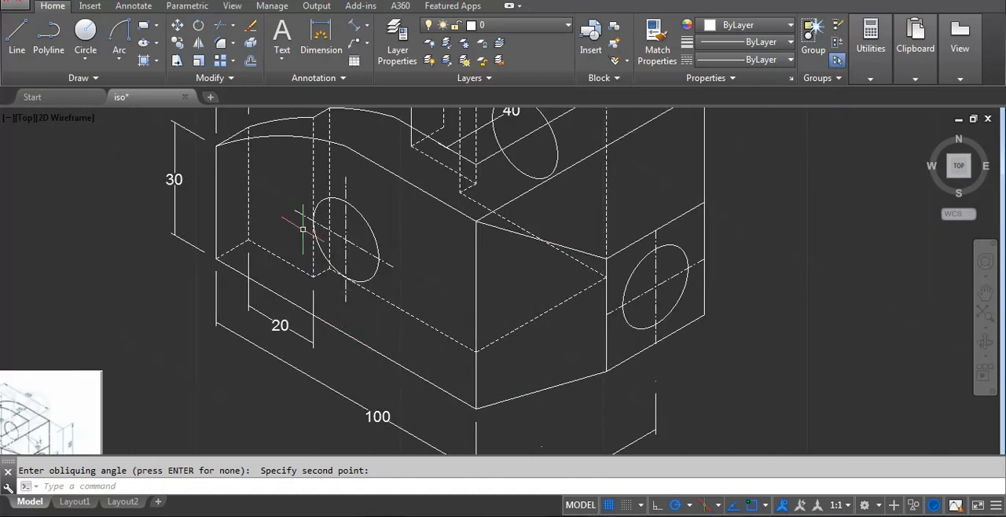
middle_click_drag(299, 224, 406, 268)
scroll(353, 291, "down", 4)
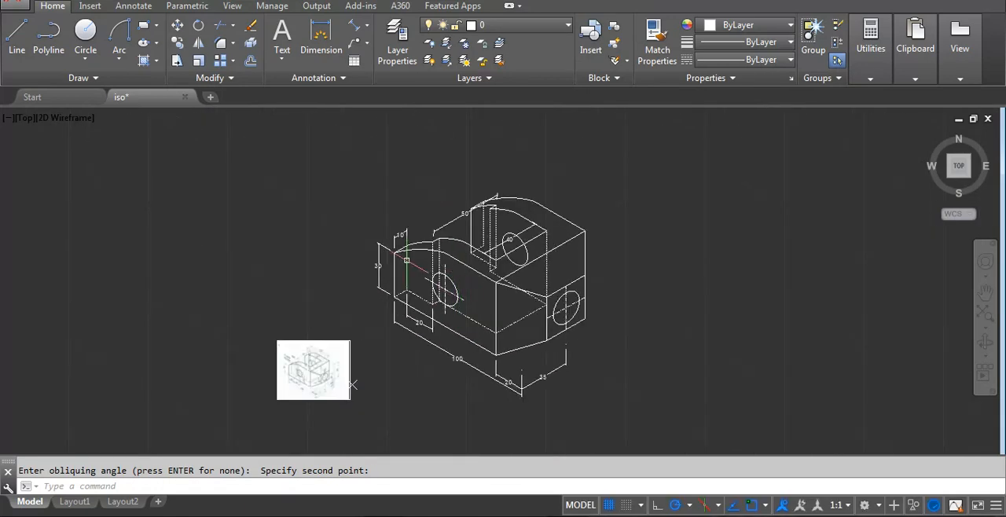
scroll(377, 283, "up", 4)
scroll(409, 294, "down", 4)
scroll(541, 301, "down", 2)
scroll(338, 363, "up", 6)
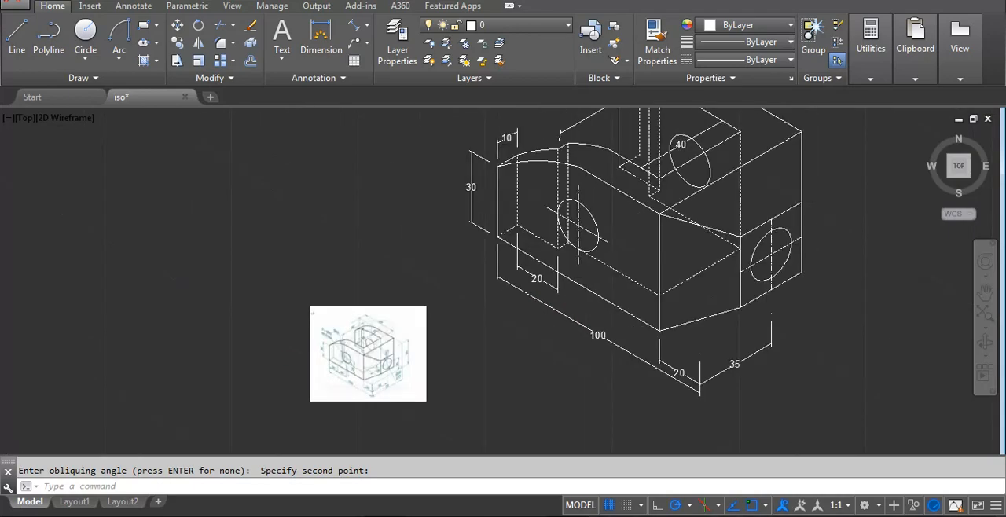
Copy the whole bracket with all its dimensions horizontally to the empty area beside the original.
scroll(342, 362, "down", 6)
middle_click_drag(584, 250, 410, 253)
left_click(219, 160)
left_click(590, 400)
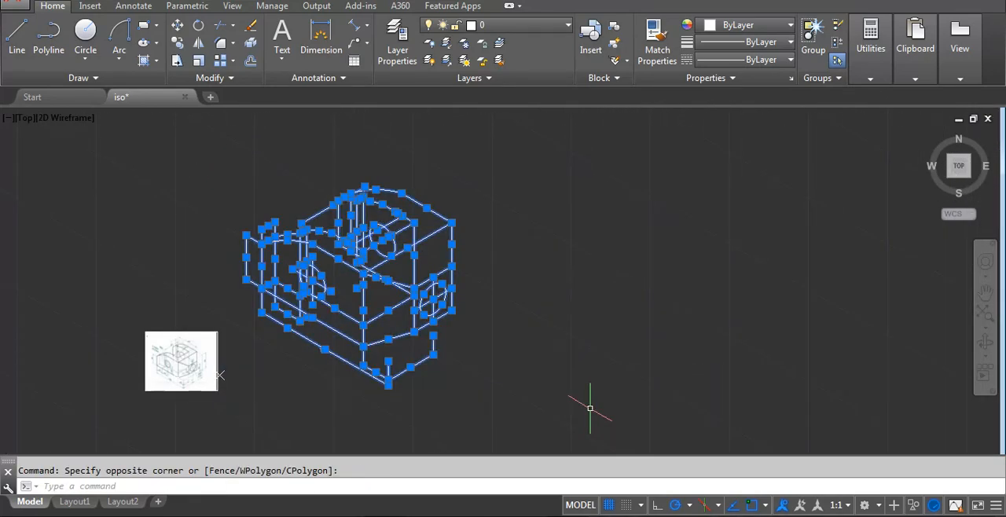
type("co")
key("Return")
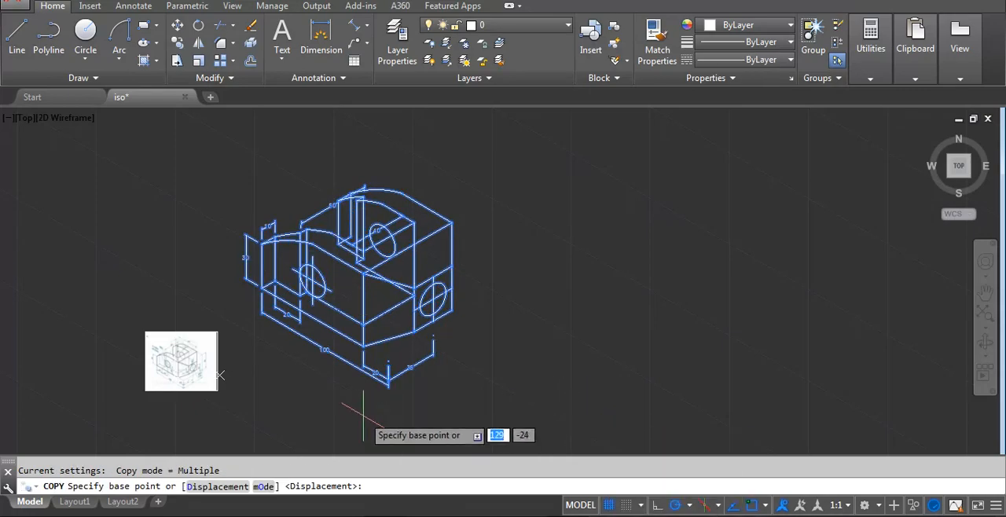
left_click(364, 414)
left_click(702, 414)
key("Escape")
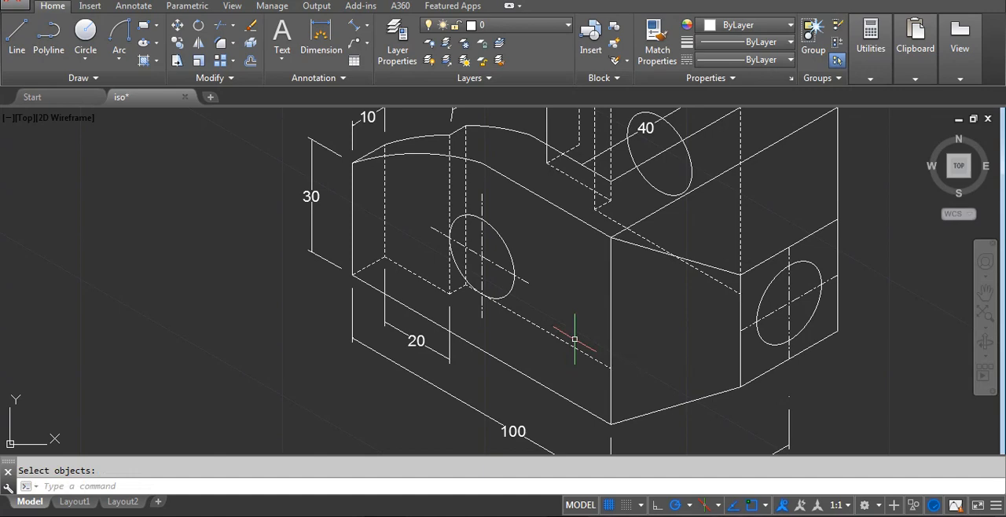
Delete the hidden base lines running across the lower front of the copied bracket.
left_click(574, 340)
left_click(539, 343)
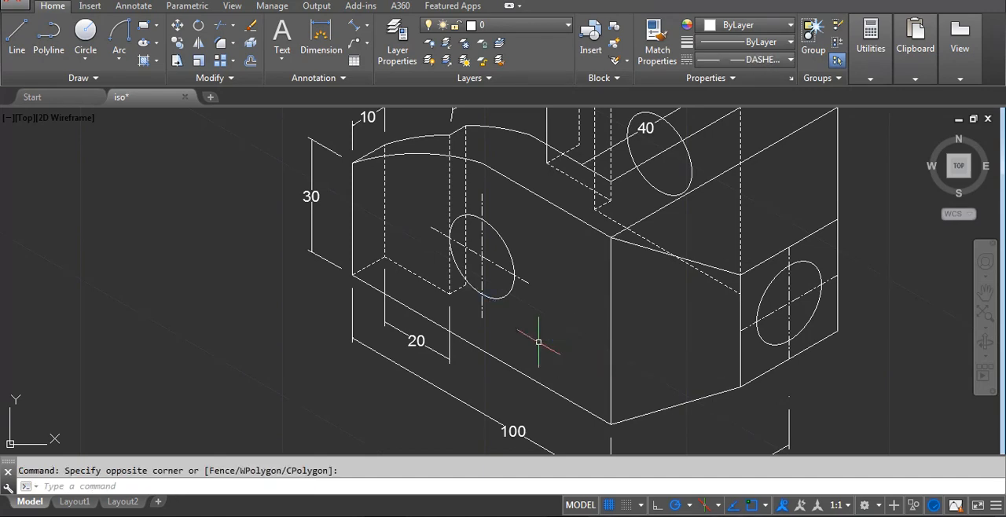
key("Delete")
Delete the hidden vertical edge nearest the outer end of the copy's front arm.
middle_click_drag(406, 238, 480, 303)
scroll(481, 302, "up", 2)
left_click(473, 269)
left_click(445, 283)
key("Delete")
Delete the hidden base edges that meet at the lower outer corner of the copy's front arm.
left_click(469, 301)
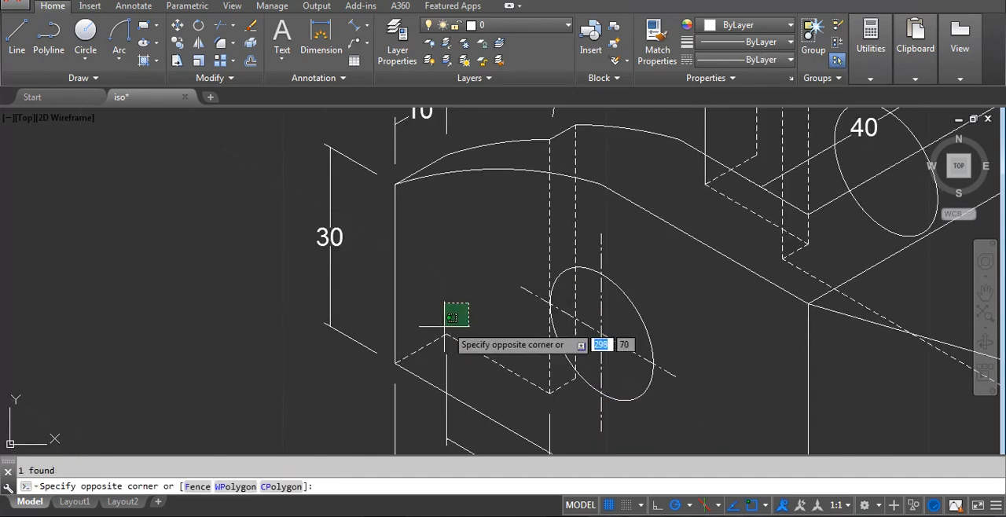
left_click(446, 328)
key("Delete")
left_click(472, 343)
left_click(447, 351)
key("Return")
left_click(432, 344)
key("Delete")
Erase the 20 dimension below the copy's front arm.
left_click(448, 352)
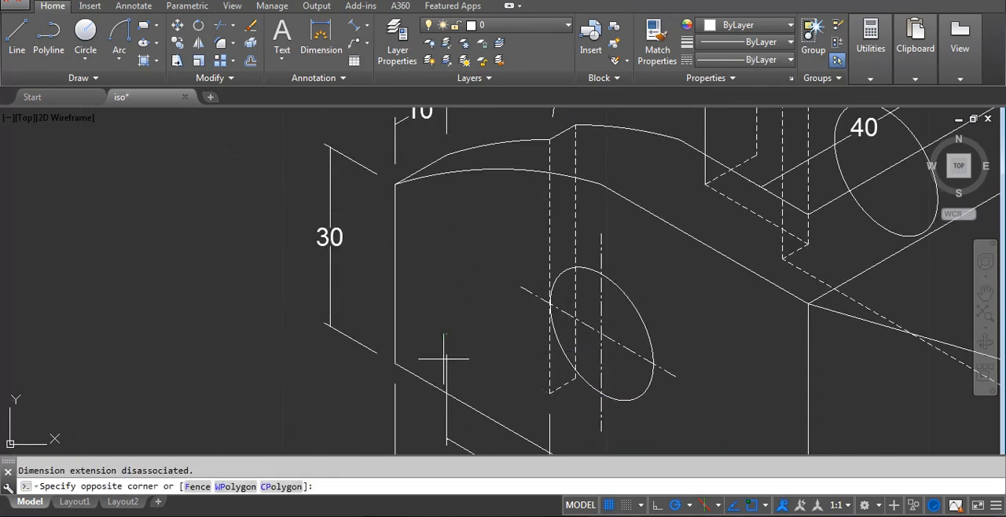
left_click(449, 358)
key("Delete")
left_click(444, 354)
left_click(443, 357)
key("Return")
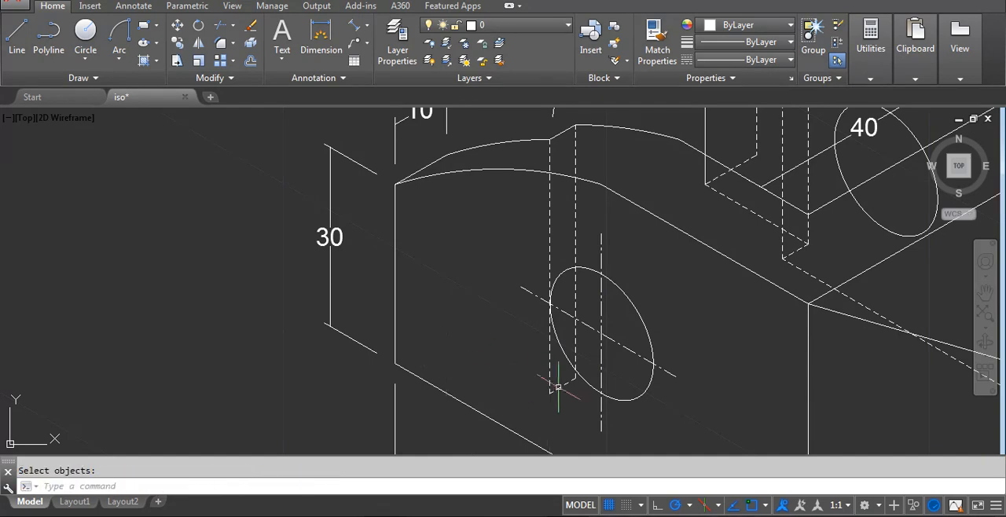
Delete the two remaining hidden vertical edges and their short connecting base line behind the front arm's hole.
left_click(563, 394)
left_click(537, 385)
key("Delete")
left_click(554, 272)
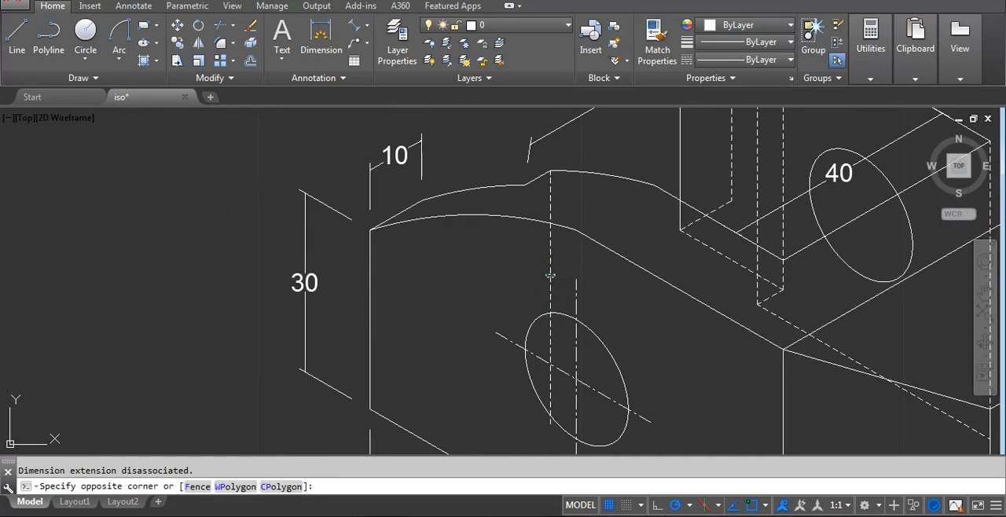
left_click(544, 292)
key("Delete")
Delete the hidden vertical edge and hidden base lines of the copy's rear upright.
scroll(562, 263, "down", 4)
middle_click_drag(676, 228, 571, 321)
scroll(514, 306, "up", 2)
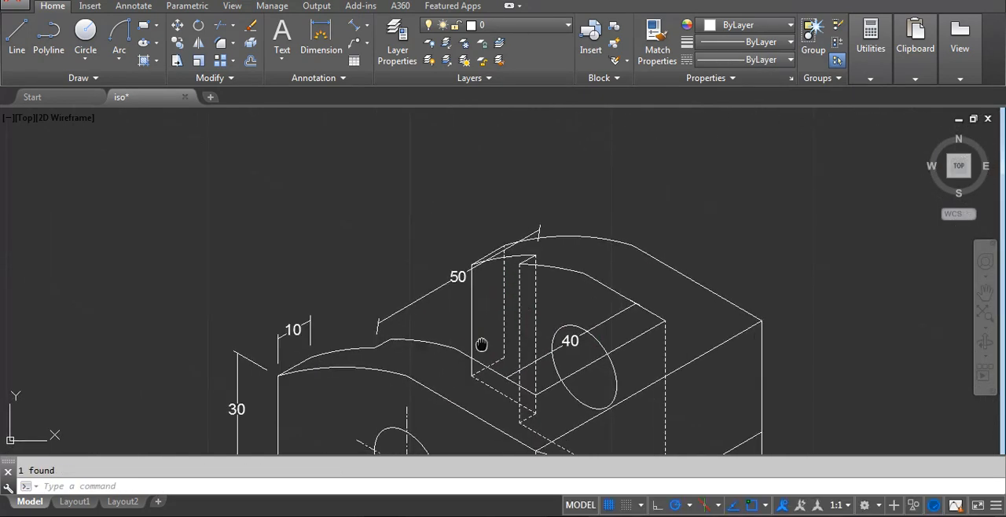
scroll(480, 345, "up", 4)
left_click(539, 377)
left_click(492, 306)
scroll(492, 306, "down", 2)
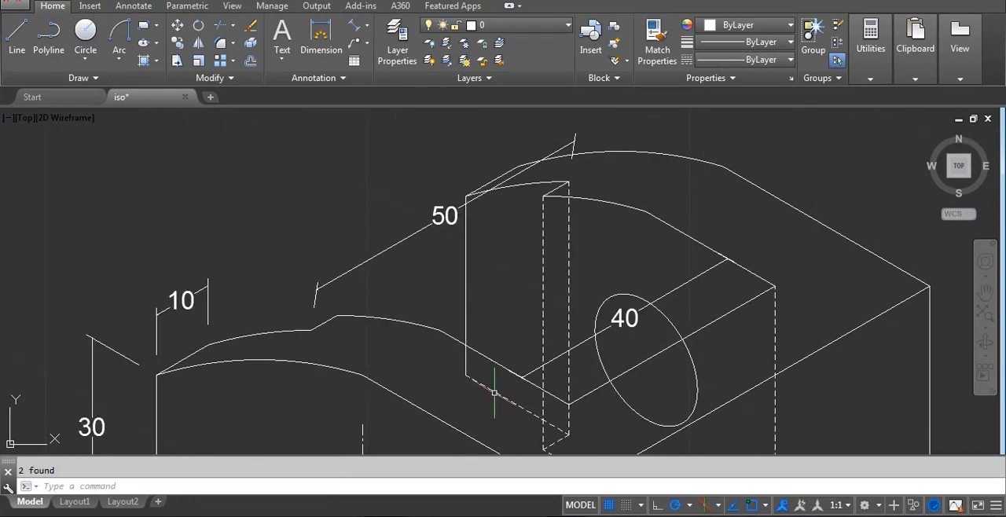
left_click(493, 393)
key("Delete")
Match the dashed vertical edge under the start of the inner arc to that arc's continuous line properties.
middle_click_drag(556, 325, 543, 297)
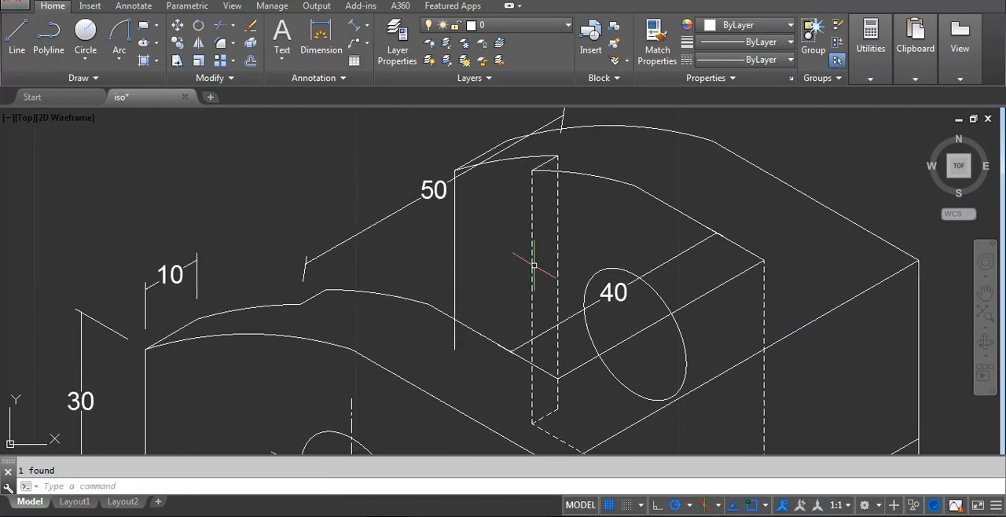
scroll(539, 260, "down", 2)
left_click(534, 252)
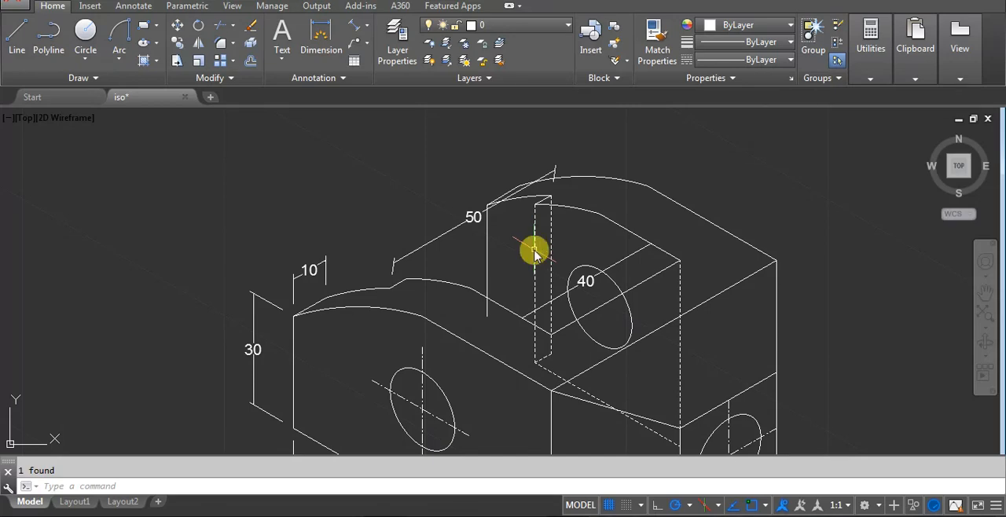
type("ma")
key("Return")
left_click(549, 228)
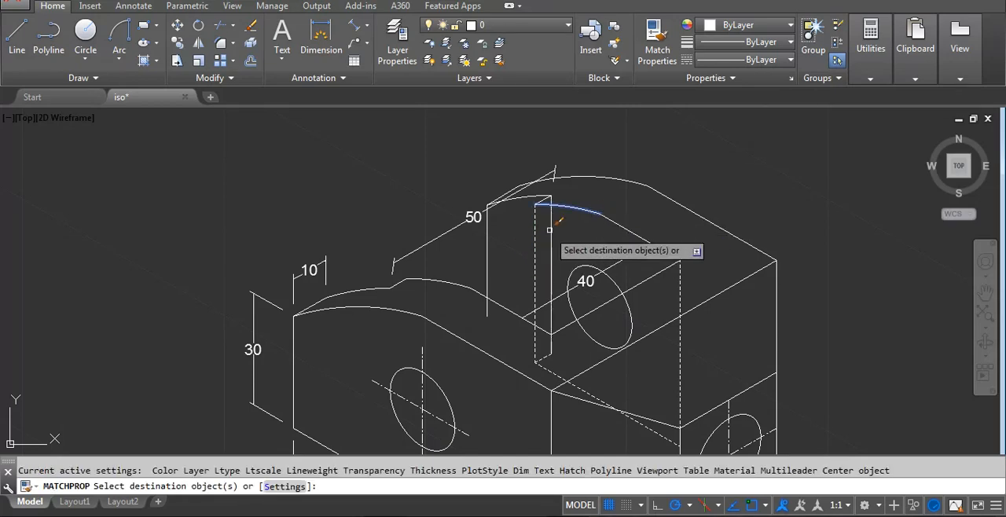
key("Return")
Erase the remaining dashed vertical beside the converted slot edge and the hidden lines at its foot.
type("e")
key("Return")
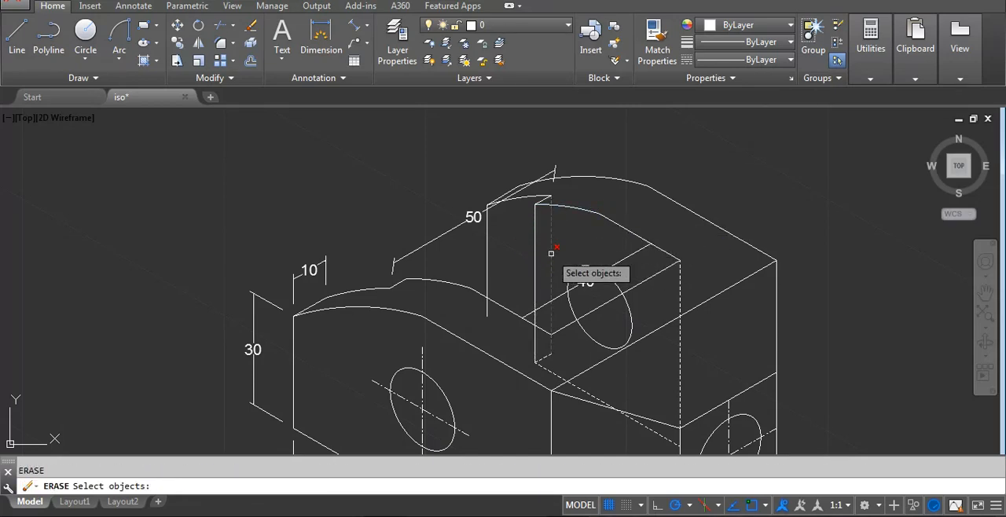
left_click(551, 252)
key("Return")
left_click(550, 370)
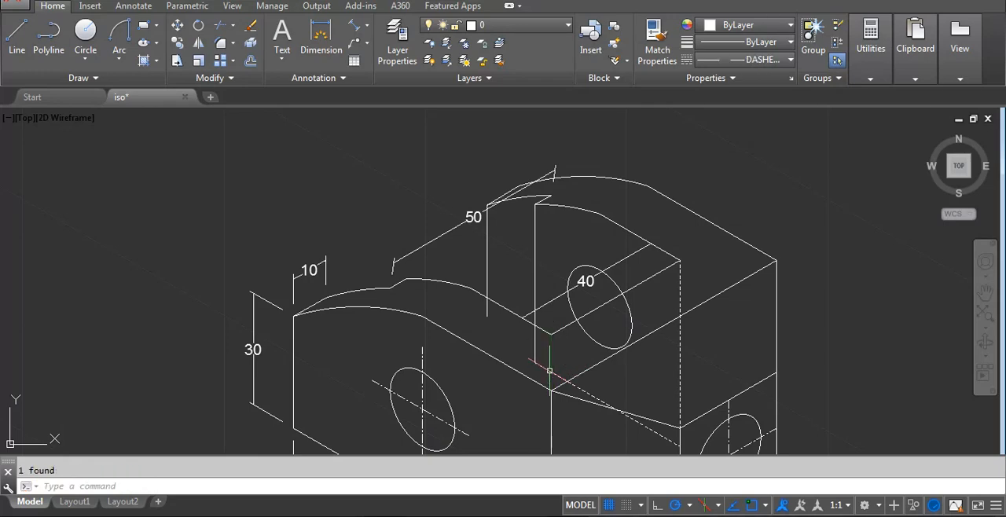
left_click(551, 375)
key("Delete")
Trim the converted slot edge at the slanted inner edge and erase the leftover piece below it.
mouse_move(552, 351)
middle_mouse_down()
mouse_move(554, 327)
mouse_move(544, 324)
middle_mouse_up()
type("tr")
key("Return")
key("Return")
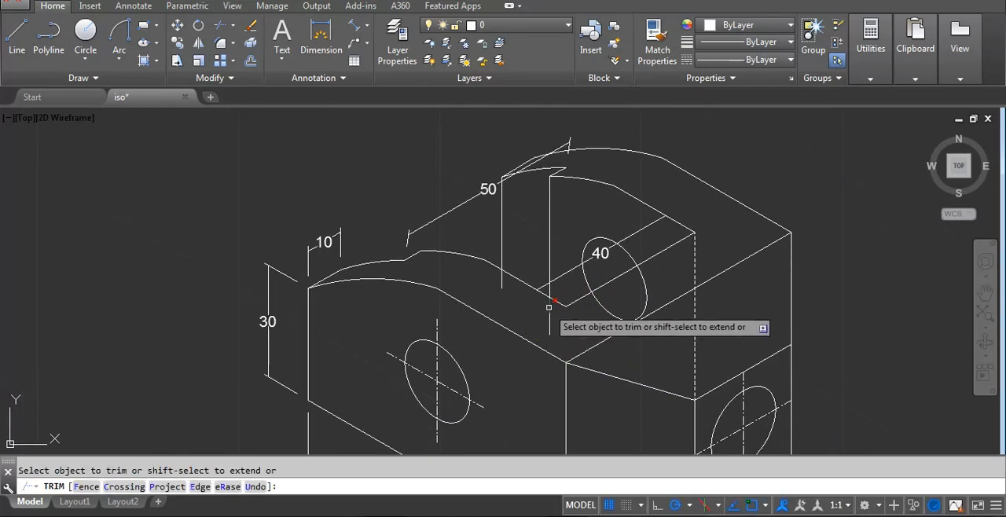
key("Escape")
left_click(550, 322)
type("e")
right_click(550, 321)
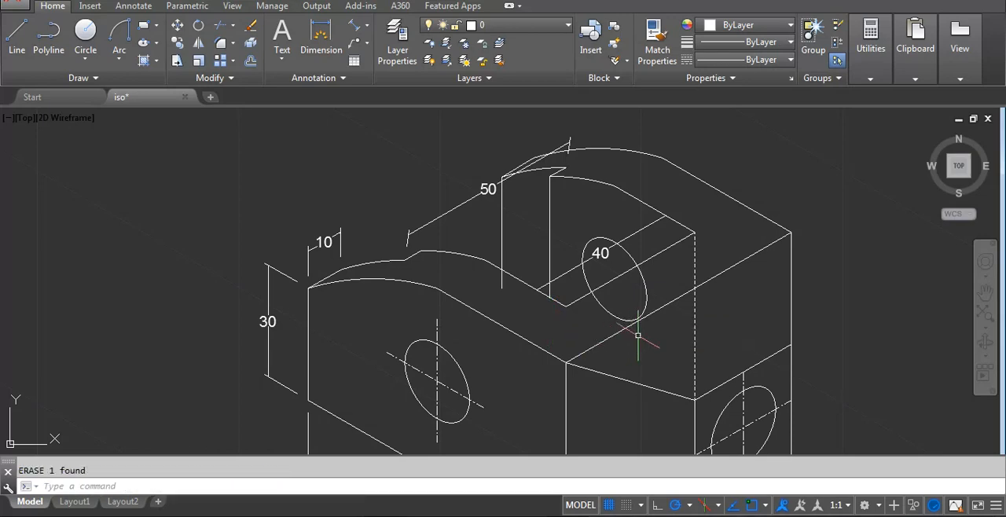
Delete the hidden vertical edge running down from the inner corner above the chamfered end.
left_click(699, 331)
left_click(678, 314)
key("Delete")
Delete the 40 and 50 dimensions from the upper part of the copied bracket.
scroll(682, 291, "down", 4)
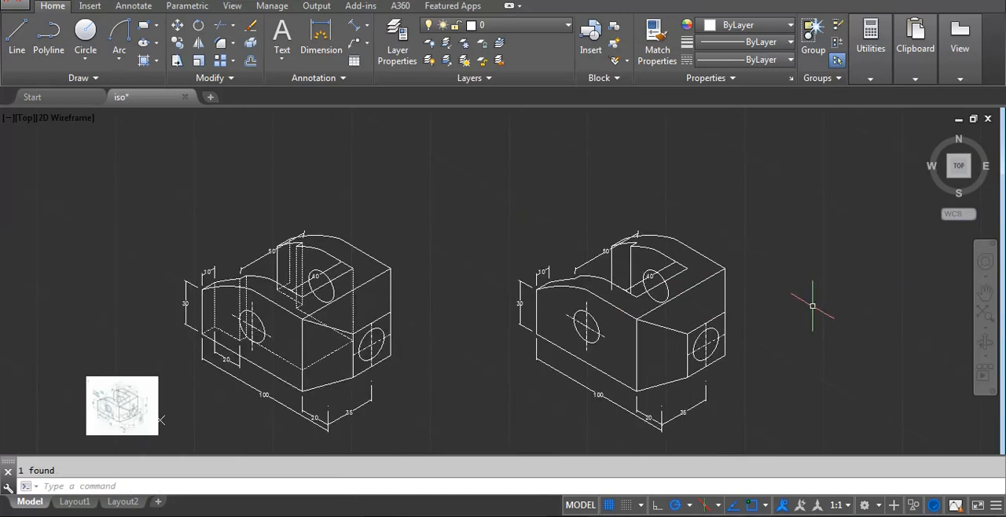
scroll(644, 279, "up", 4)
left_click(662, 272)
key("Delete")
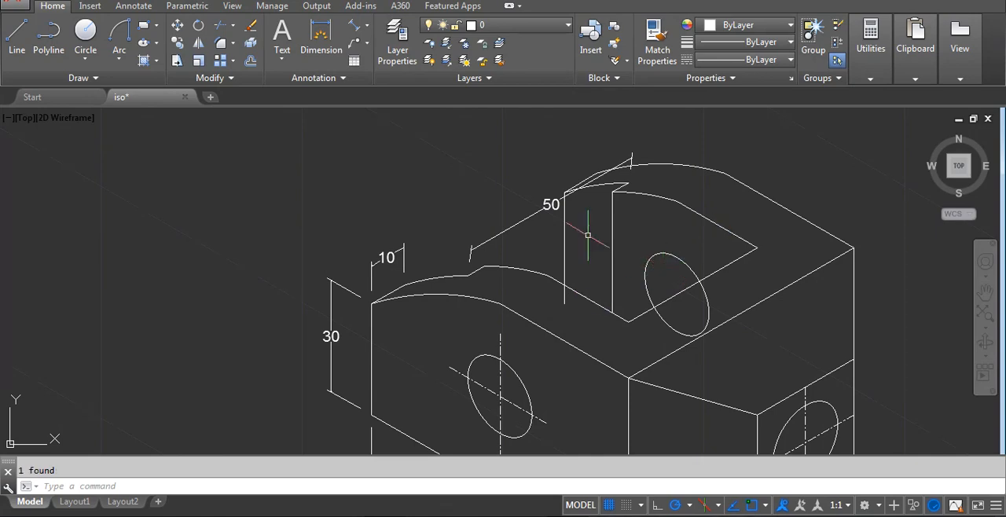
left_click(539, 209)
key("Delete")
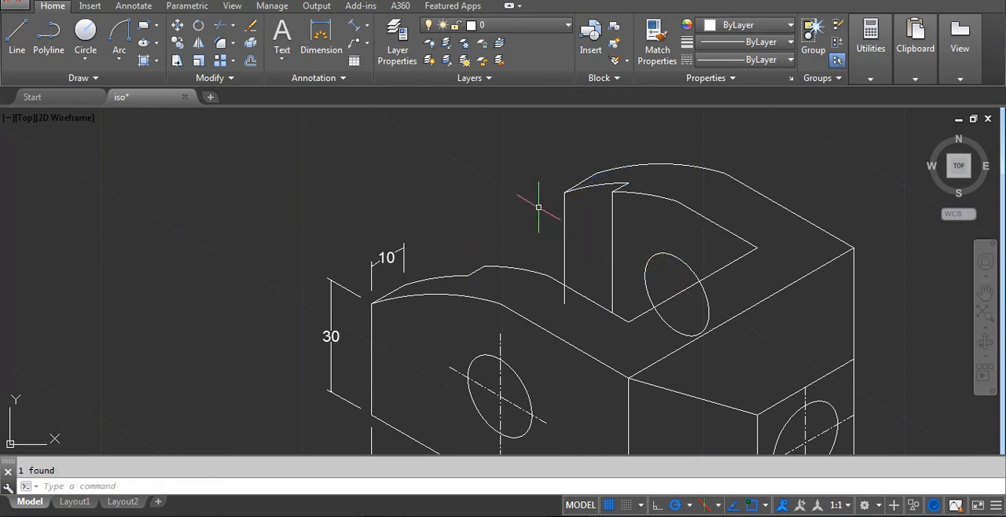
Trim the rear upright's outer vertical edge where it meets the arm's top edge and erase the leftover stub.
type("tr")
key("Return")
key("Return")
left_click(564, 293)
key("Escape")
left_click(554, 288)
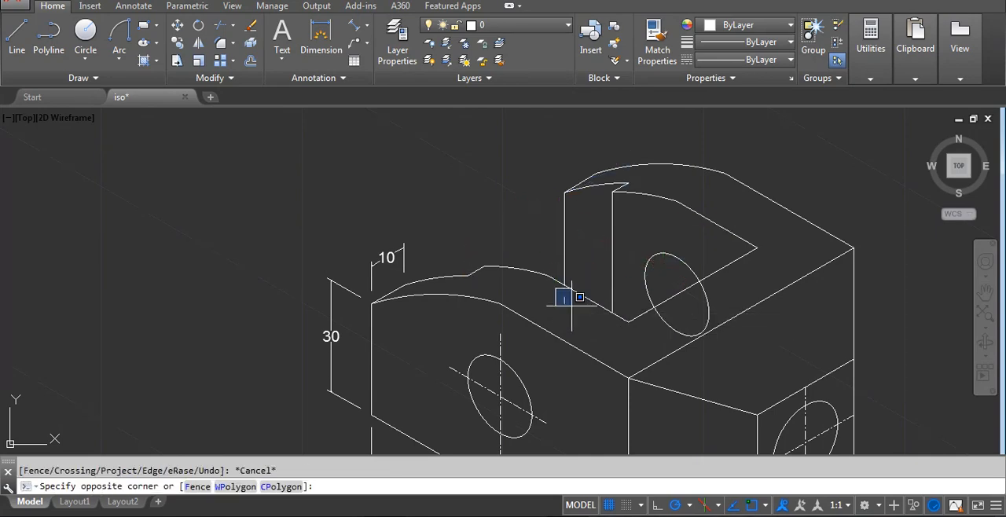
left_click_drag(572, 305, 573, 317)
type("e")
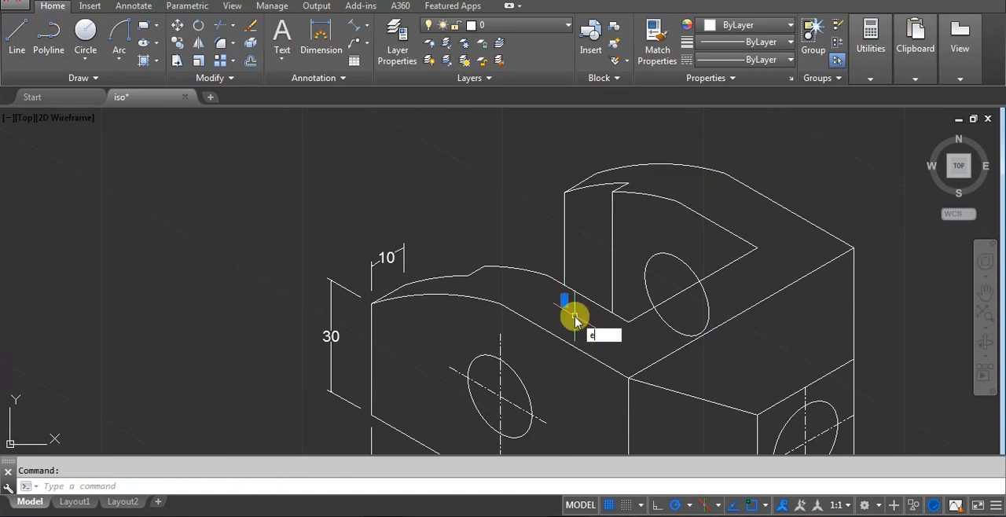
key("Return")
Erase the 10 and 30 dimensions at the outer end of the copy's front arm.
left_click(404, 255)
left_click(381, 230)
left_click(352, 283)
type("e")
key("Return")
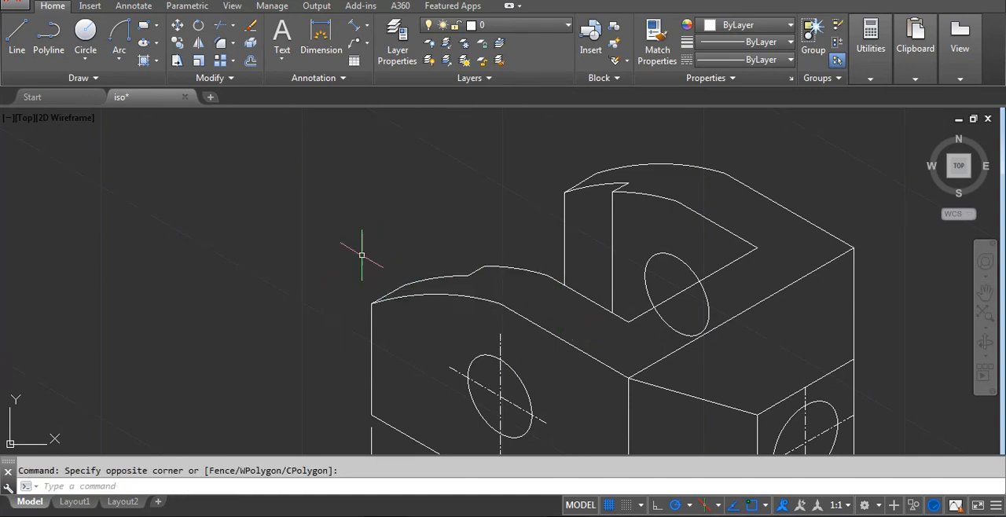
Erase the 100 length dimension and the 20 and 35 dimensions below the copied bracket.
scroll(411, 229, "down", 3)
left_click(460, 364)
left_click(453, 377)
type("e")
key("Return")
left_click(584, 402)
left_click(515, 383)
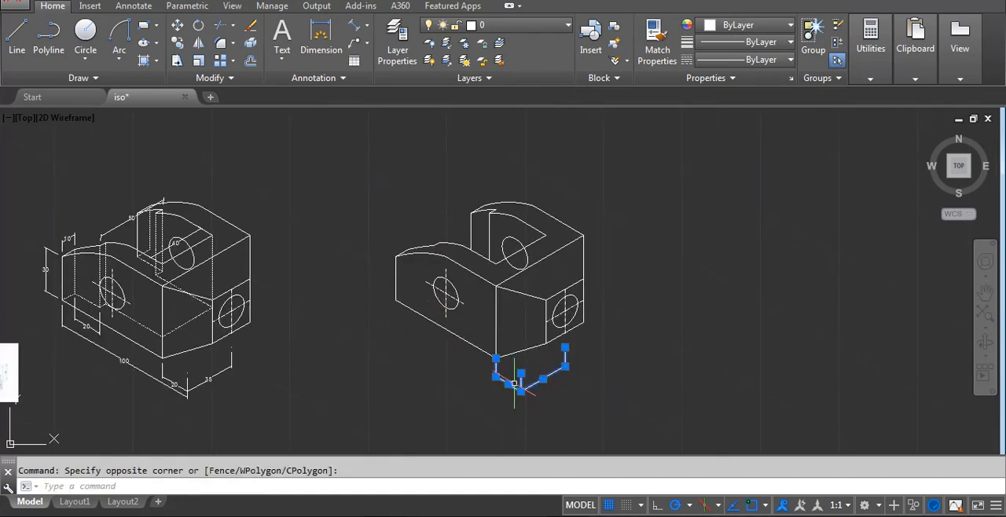
key("Delete")
scroll(444, 295, "up", 2)
scroll(746, 285, "down", 2)
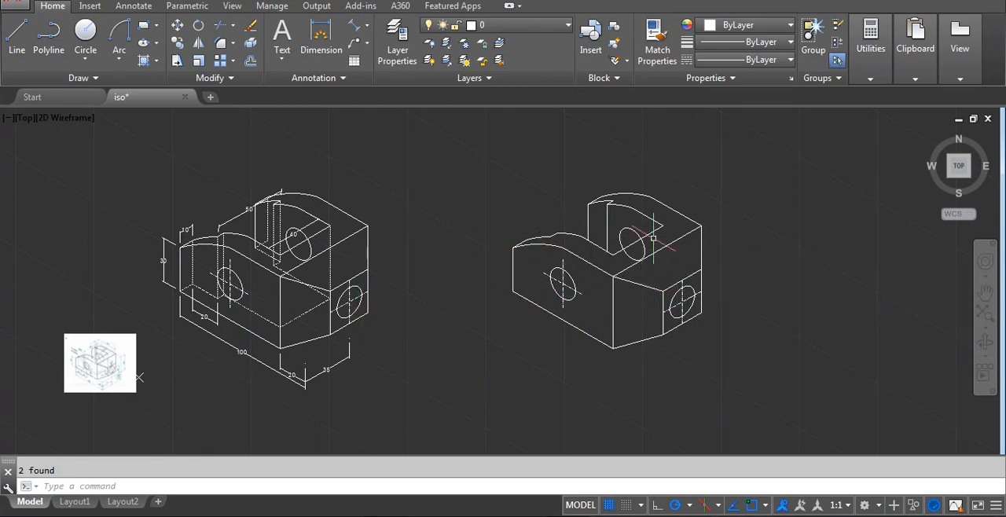
Trim the copied bracket's rear hole ellipse at the inner wall's lower edge, removing the portion below that edge.
scroll(652, 237, "up", 4)
type("tr")
key("Return")
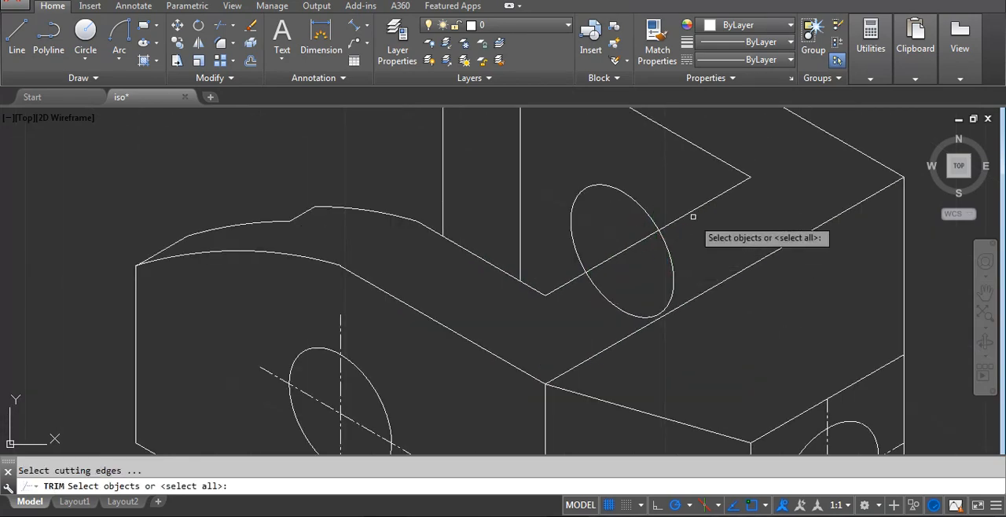
left_click(692, 213)
key("Return")
left_click(680, 240)
left_click(661, 266)
key("Return")
scroll(652, 269, "down", 4)
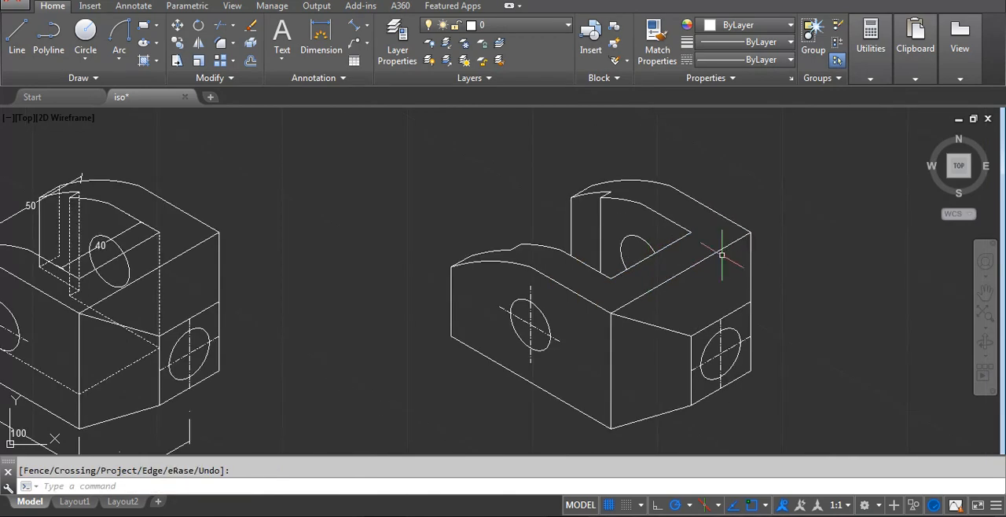
Hatch the copied bracket's front arm face around its hole with the ANSI31 pattern at scale 1.
scroll(668, 271, "down", 4)
scroll(743, 270, "up", 2)
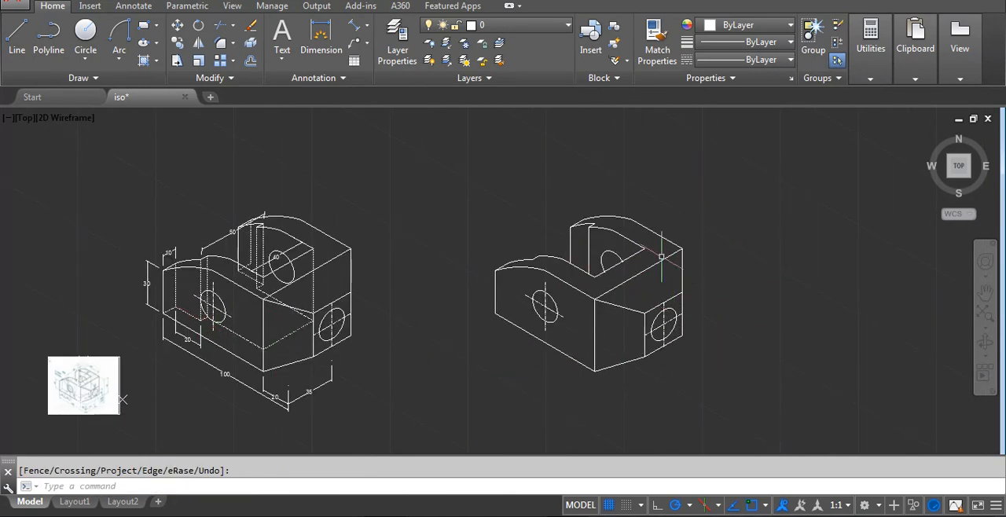
scroll(685, 332, "down", 3)
scroll(711, 312, "up", 5)
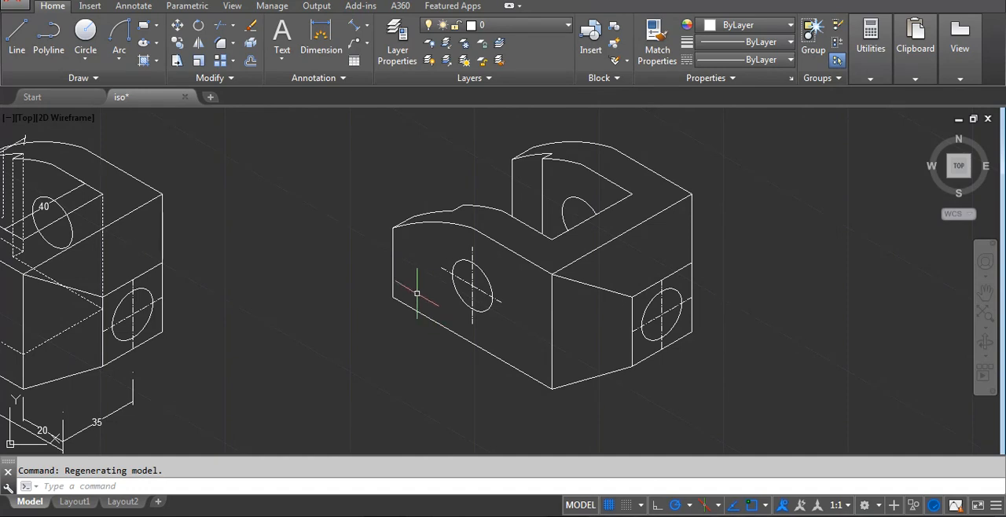
type("h")
key("Return")
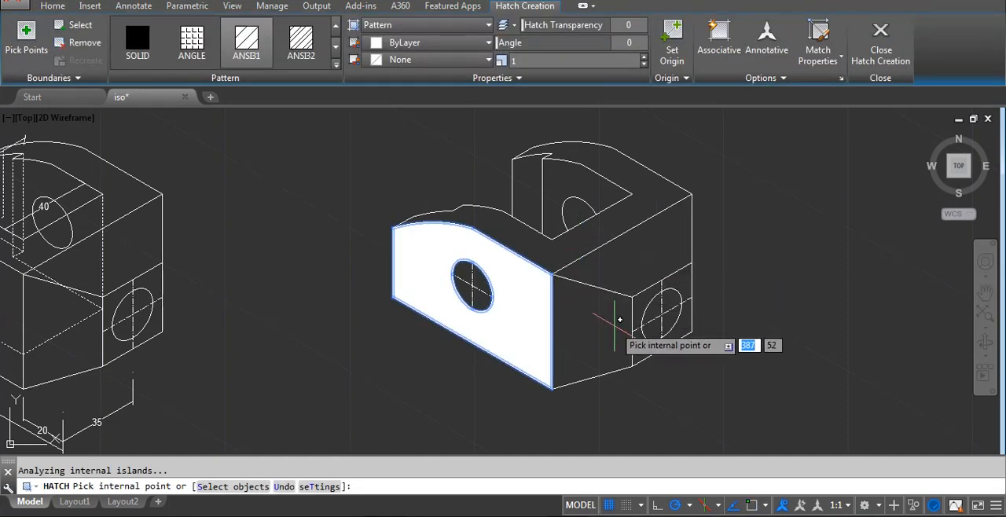
key("Return")
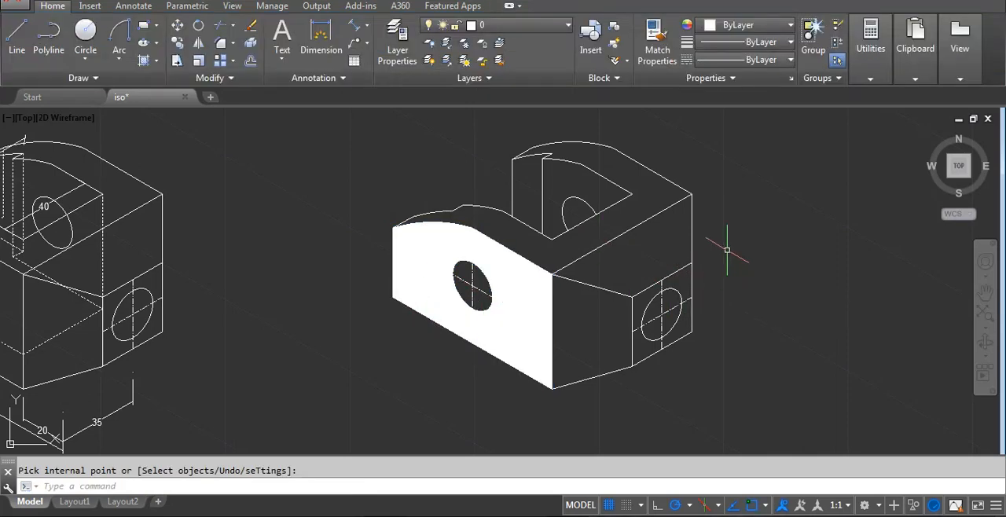
Hatch the copied bracket's rear inner wall face around the trimmed hole with the same ANSI31 pattern.
key("Return")
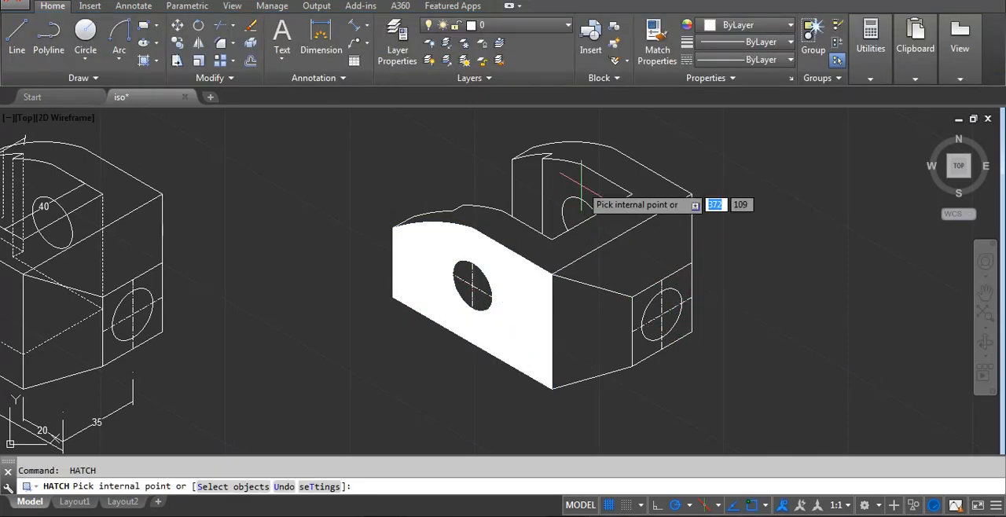
left_click(584, 199)
key("Return")
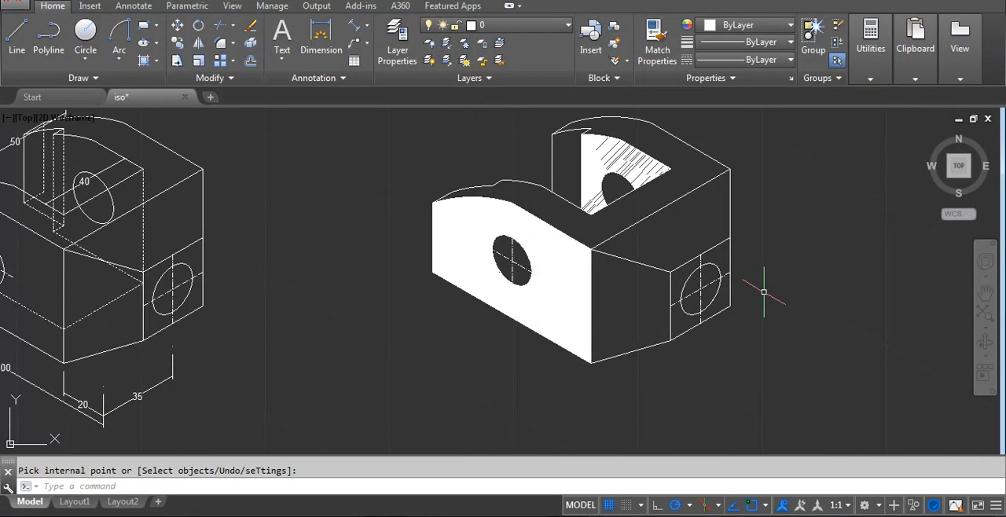
scroll(763, 287, "down", 5)
scroll(581, 310, "up", 2)
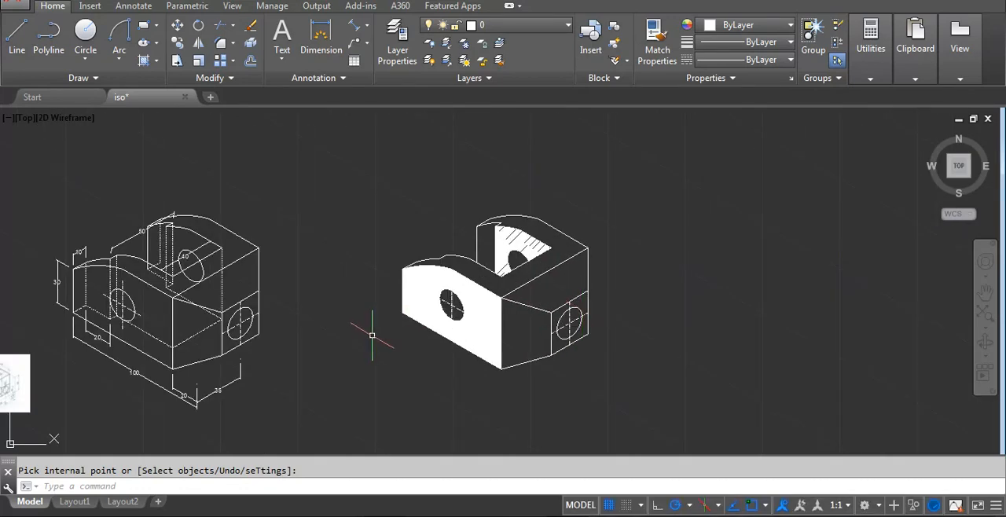